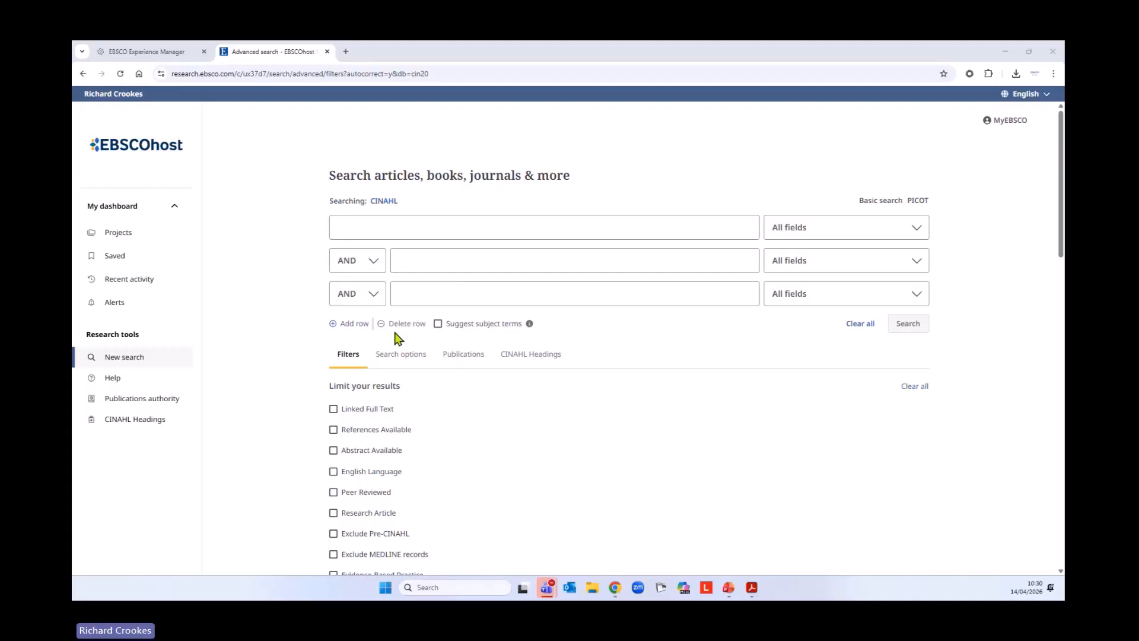
Add two extra rows to the advanced search form and delete both again
left_click(354, 323)
left_click(354, 356)
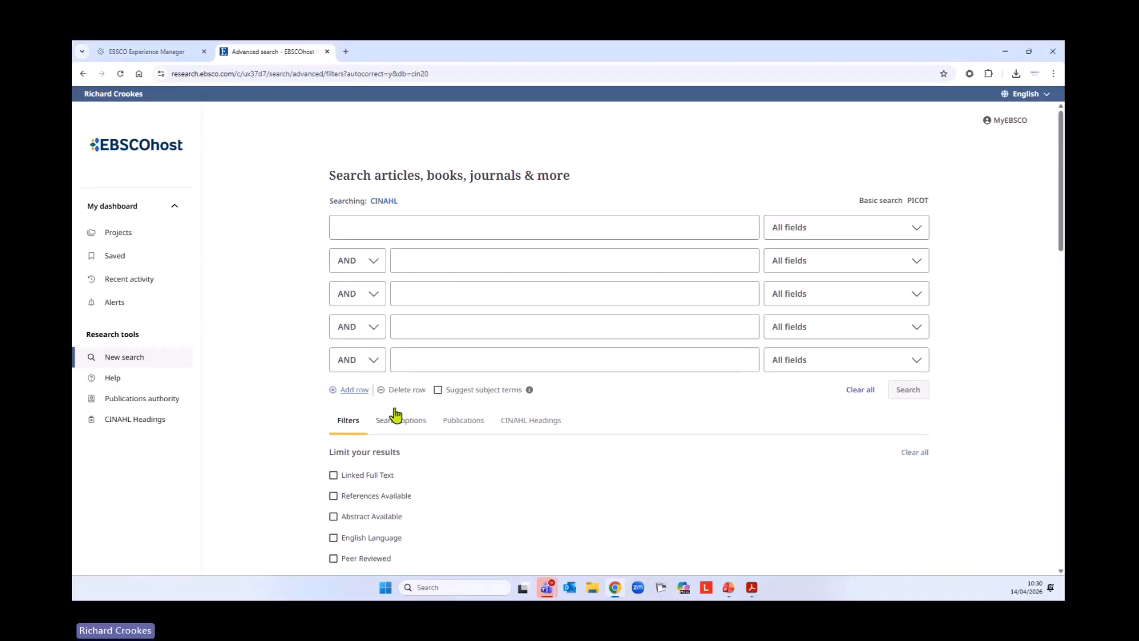
left_click(407, 391)
left_click(407, 358)
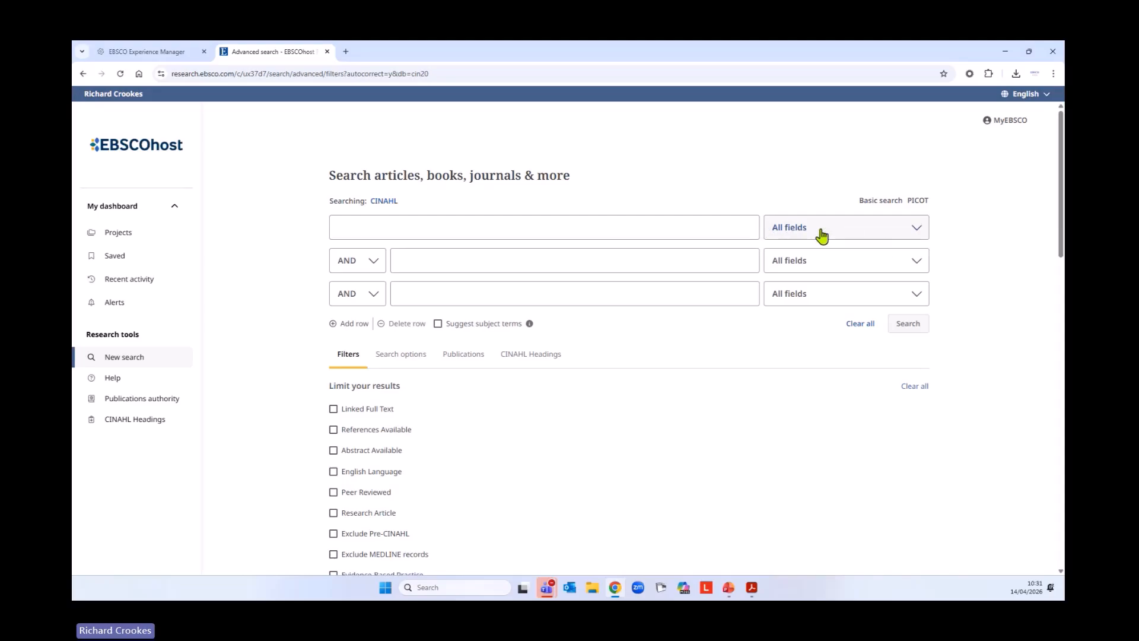
Review the searchable fields of the first row and the Boolean operators of the second row, leaving both unchanged
left_click(911, 235)
scroll(888, 283, "down", 5)
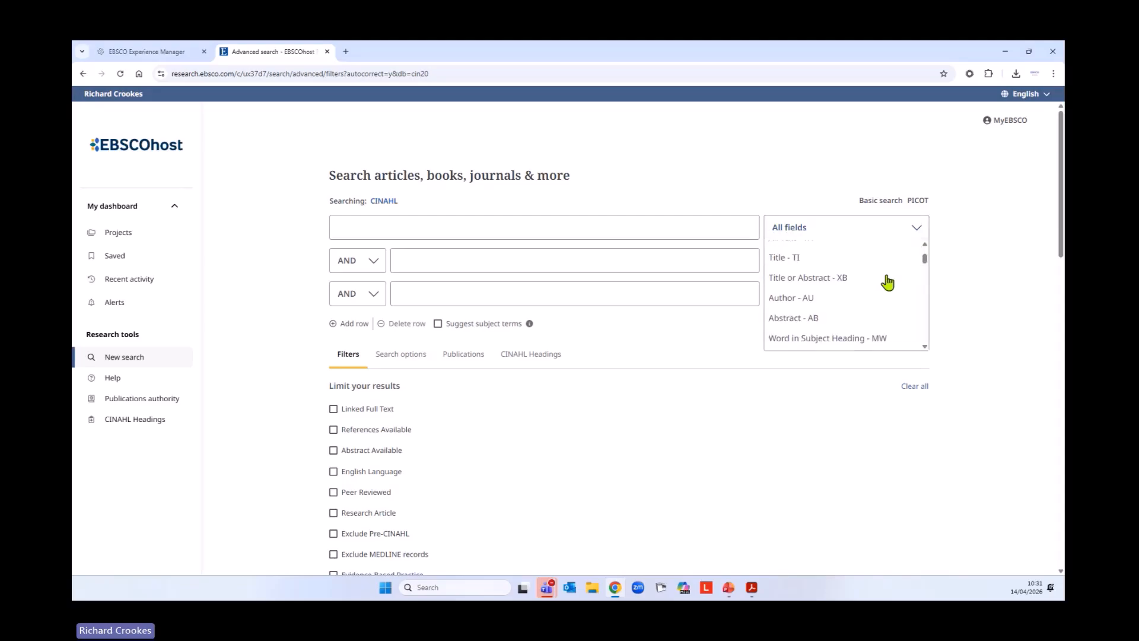
left_click(985, 261)
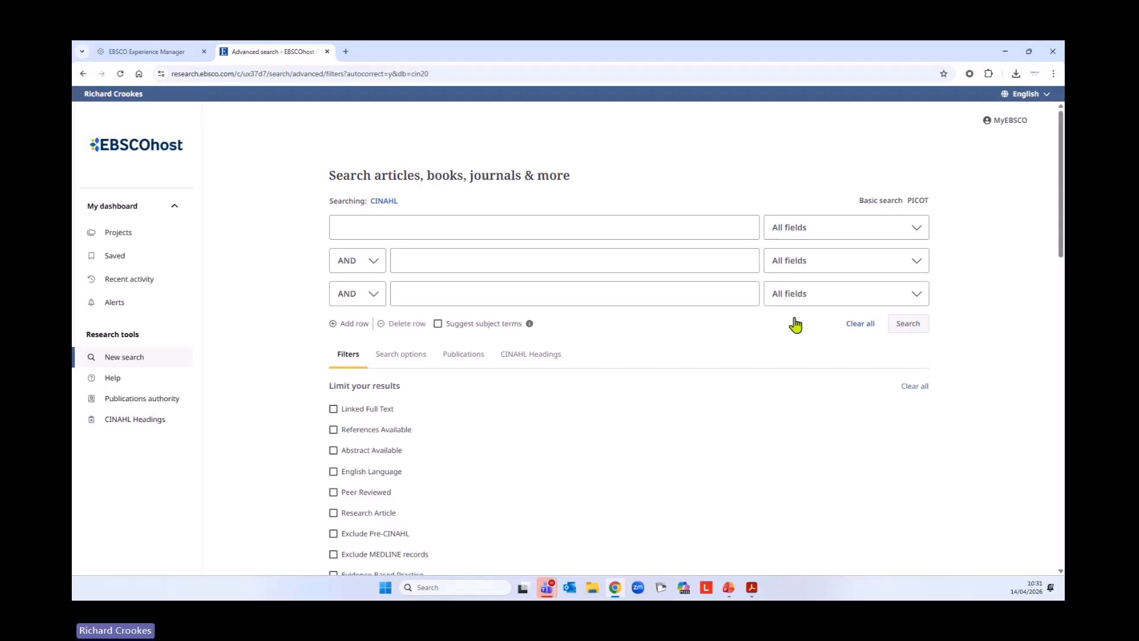
left_click(371, 263)
left_click(271, 289)
Show the search options, consult the EBSCO Connect article about search modes, and close it
left_click(401, 354)
scroll(613, 389, "down", 3)
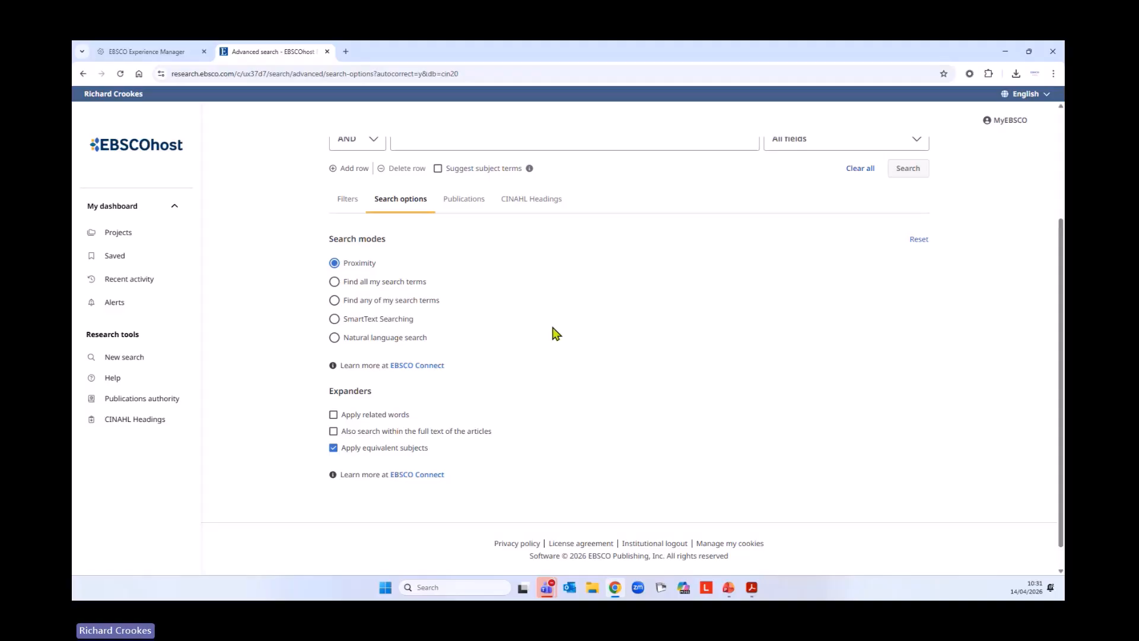
left_click(407, 373)
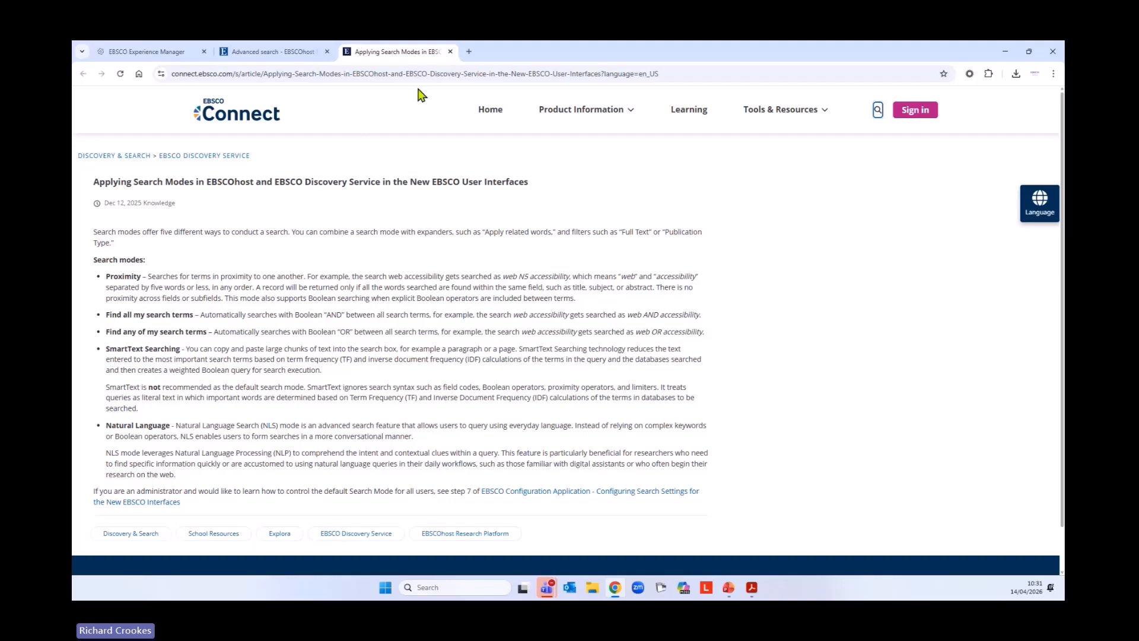
left_click(450, 52)
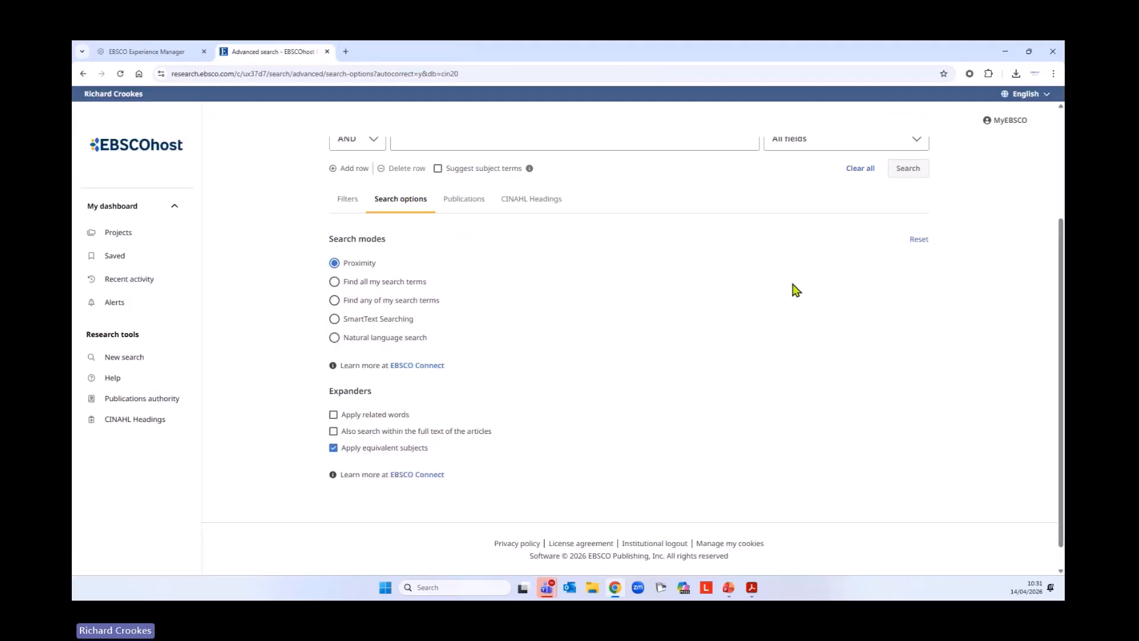
Consult the EBSCO Connect article about the expanders and close it
scroll(775, 297, "down", 1)
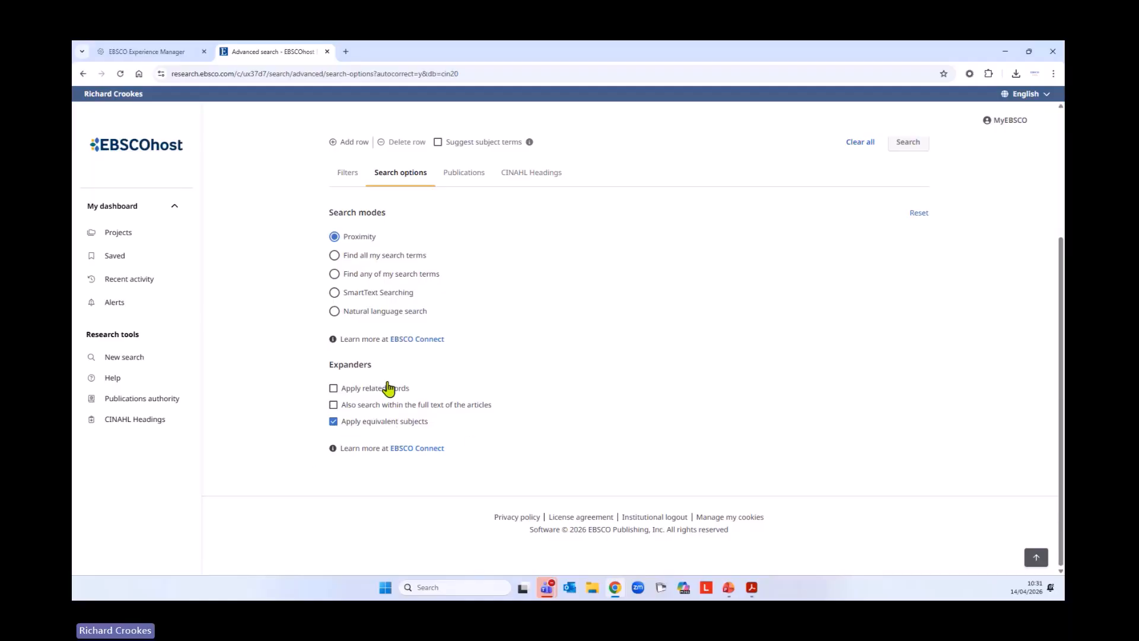
left_click(408, 449)
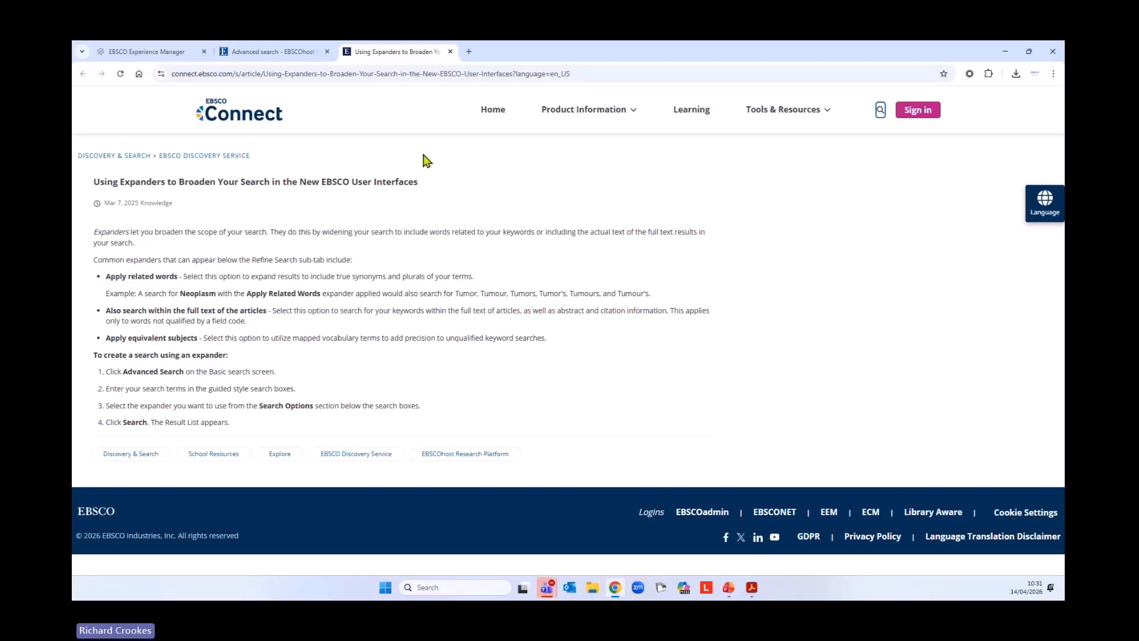
left_click(450, 52)
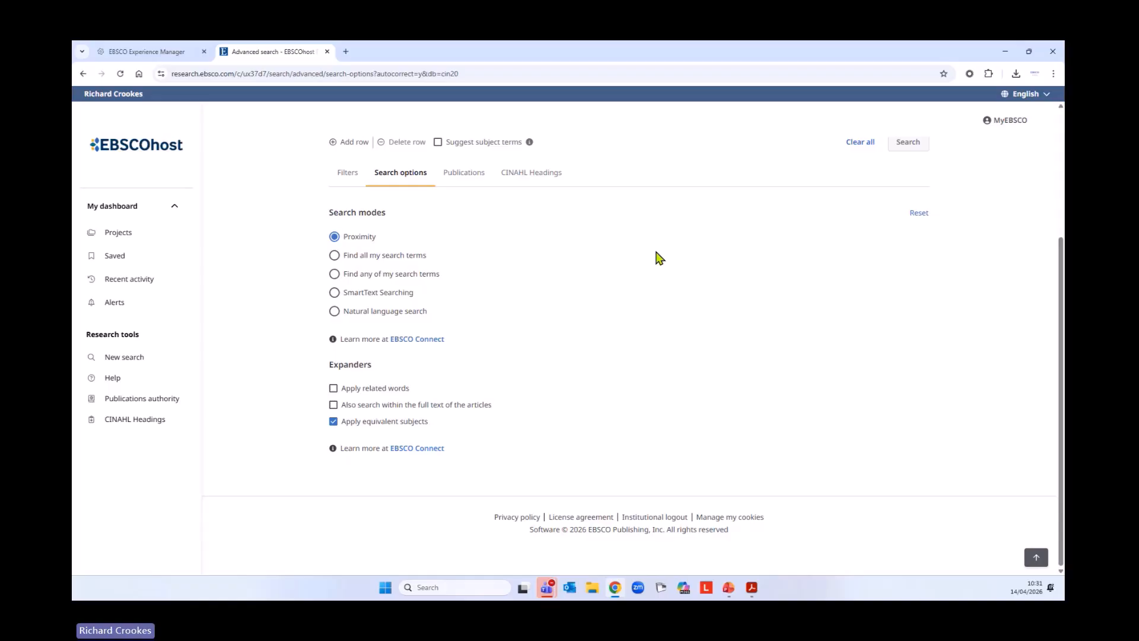
Open the EBSCOhost help and look through the Quick Start Guide's how-to topics down to Database Help
left_click(113, 380)
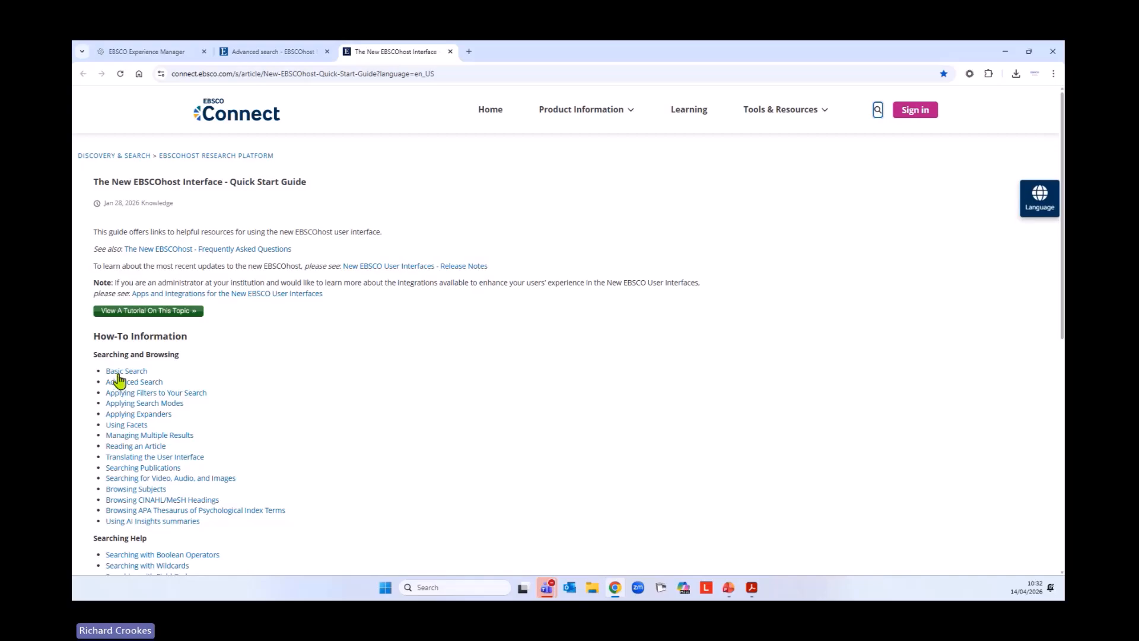
scroll(334, 347, "down", 2)
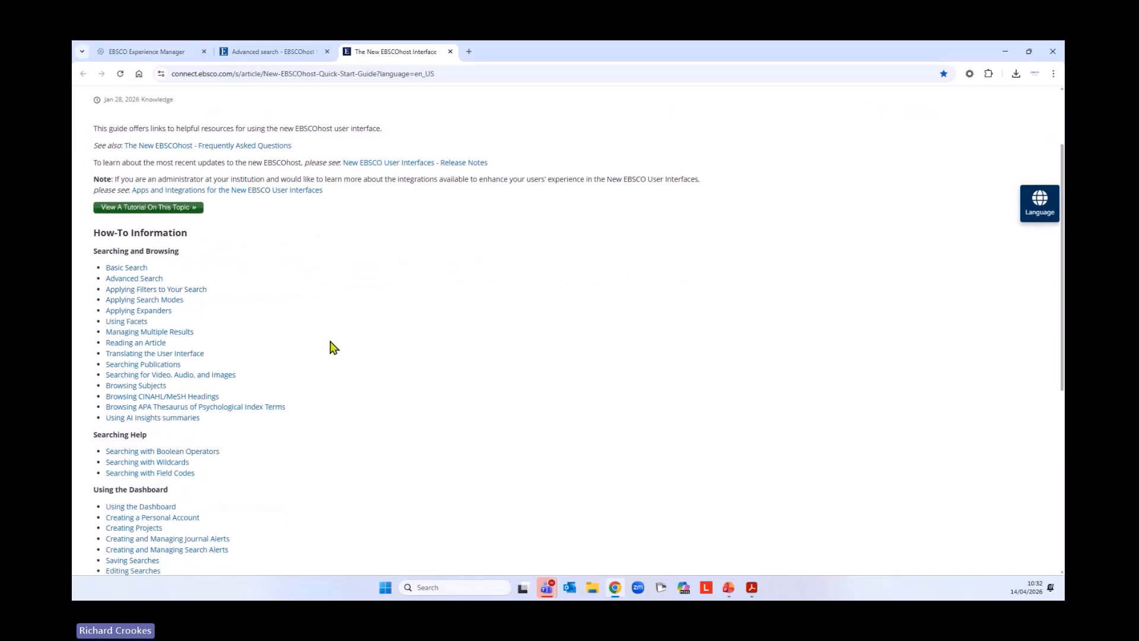
scroll(334, 348, "down", 6)
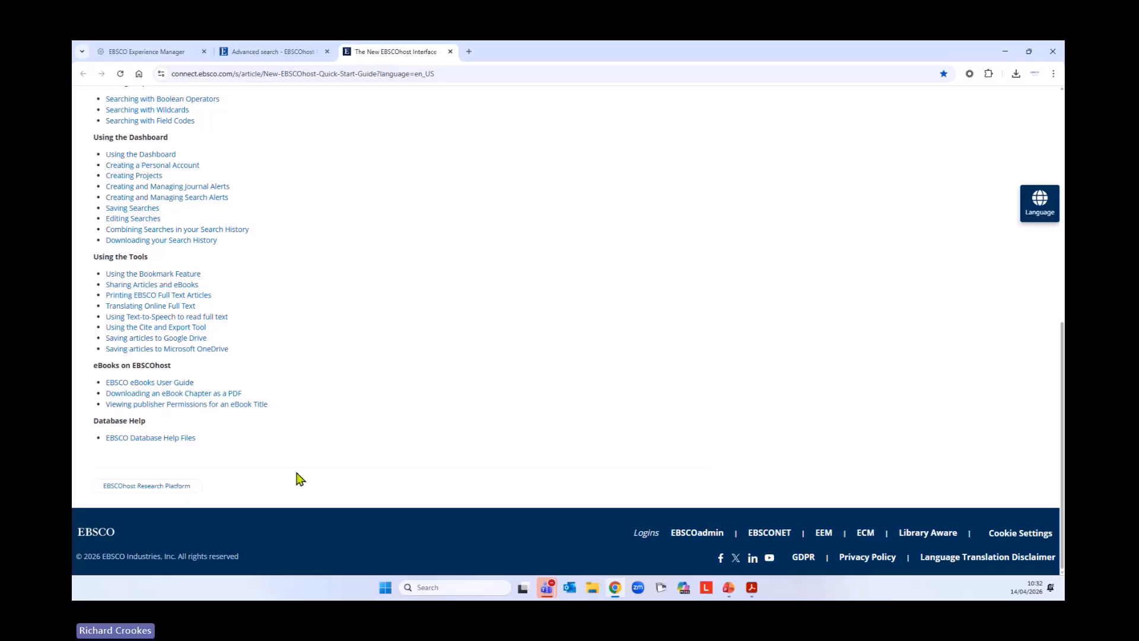
Open the EBSCO Database Help Files page and look over the CINAHL and MEDLINE entries
left_click(153, 440)
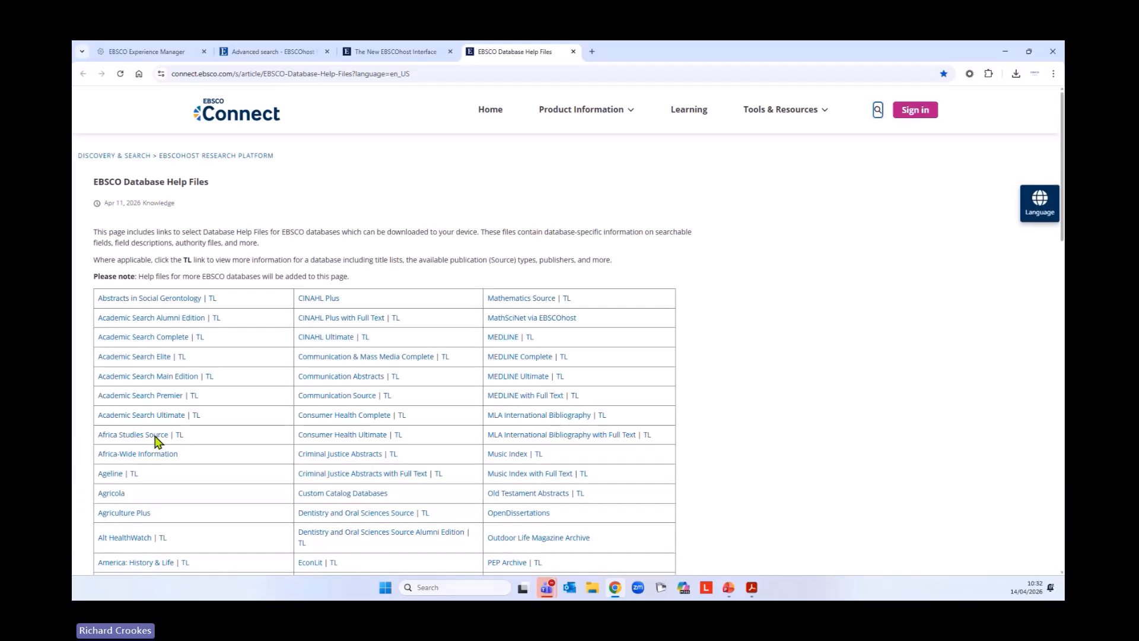
scroll(195, 415, "down", 1)
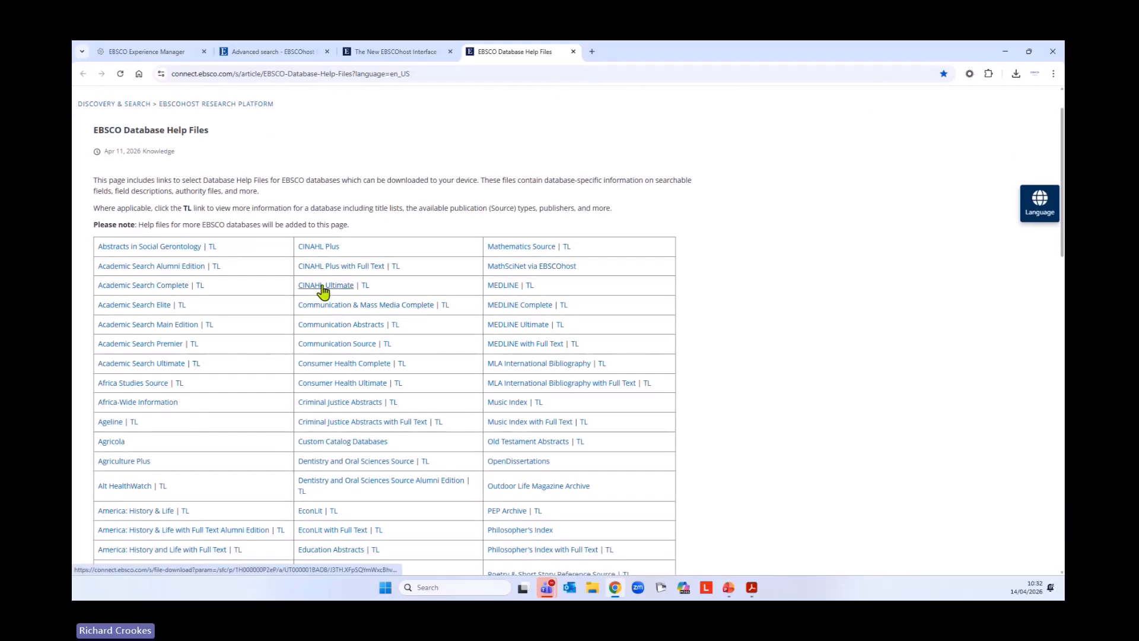
scroll(474, 278, "down", 1)
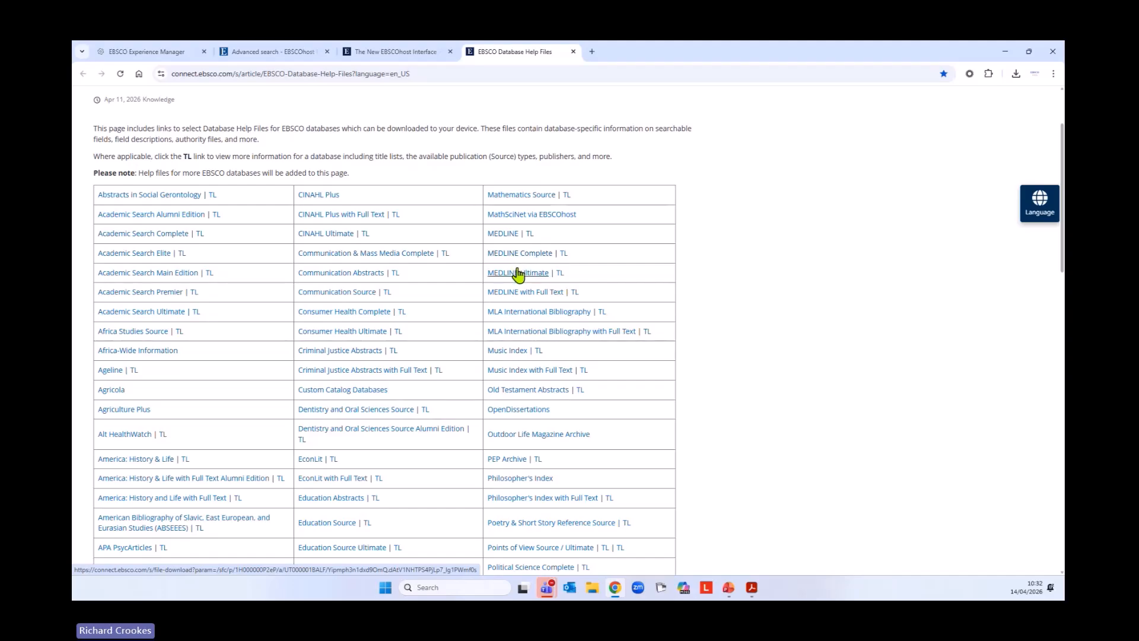
scroll(439, 346, "up", 2)
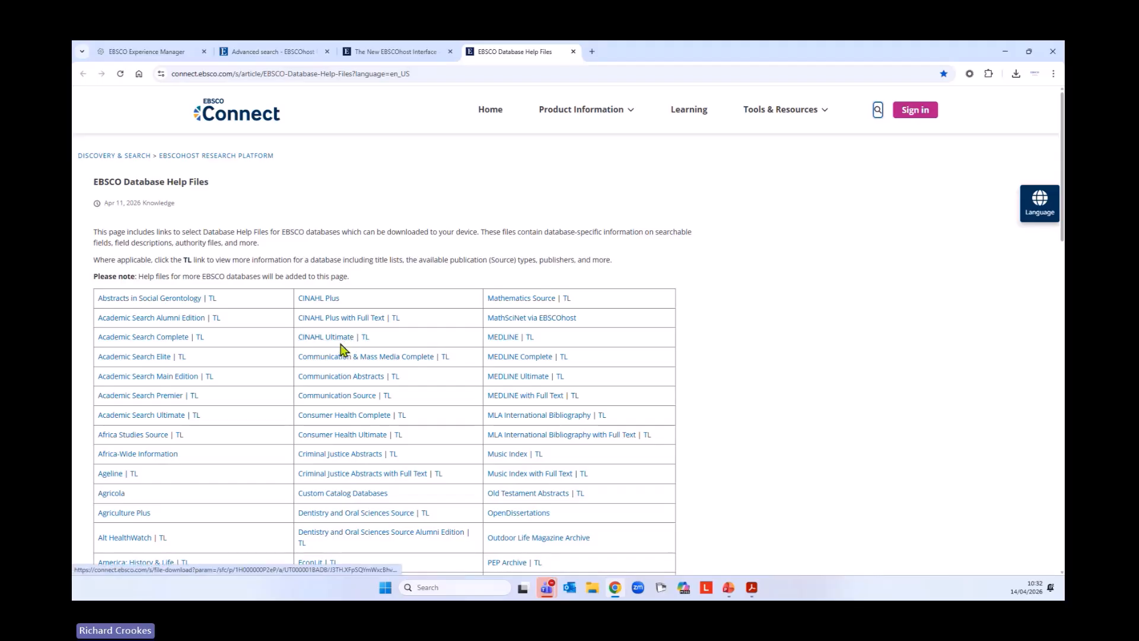
Return to the advanced search and run a CINAHL search for adult* in the Title or Abstract field
left_click(274, 51)
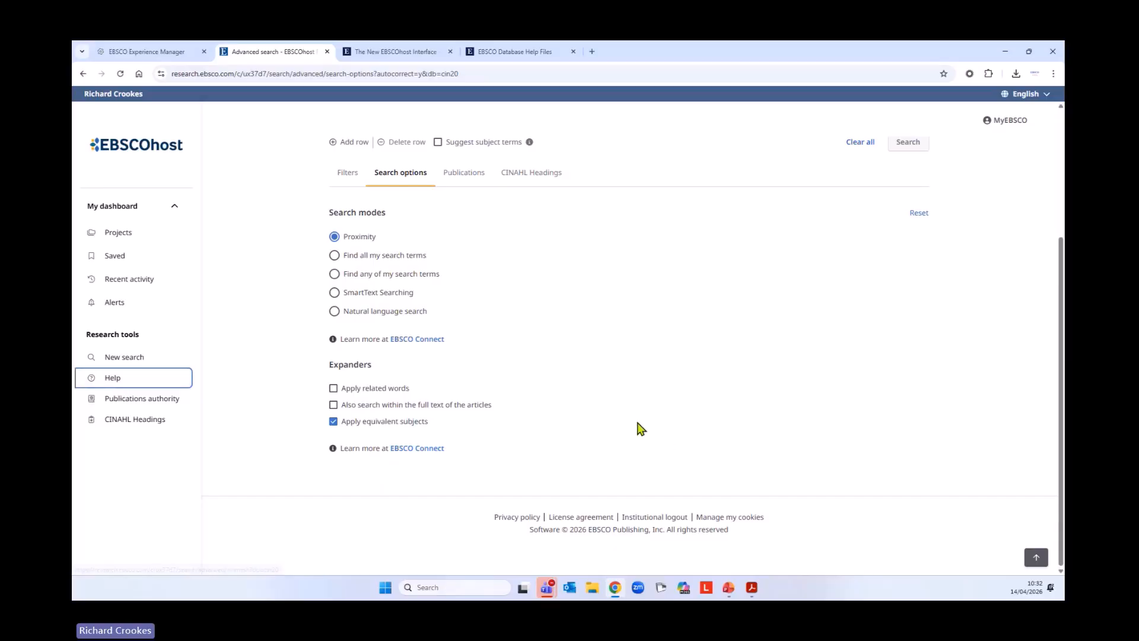
scroll(641, 429, "up", 3)
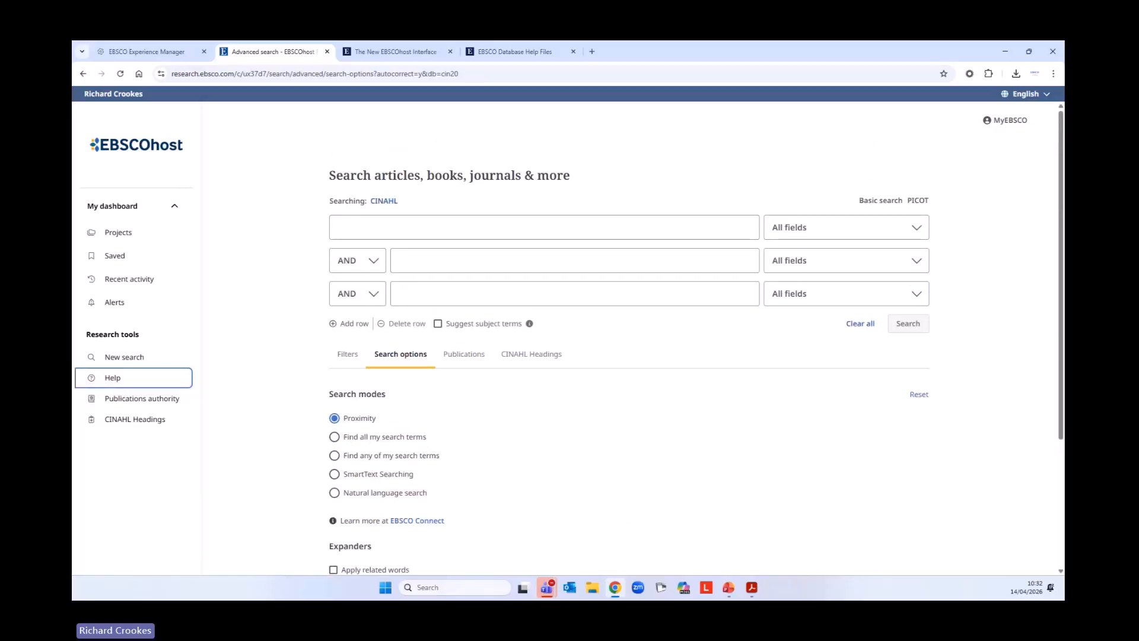
key("alt+Tab")
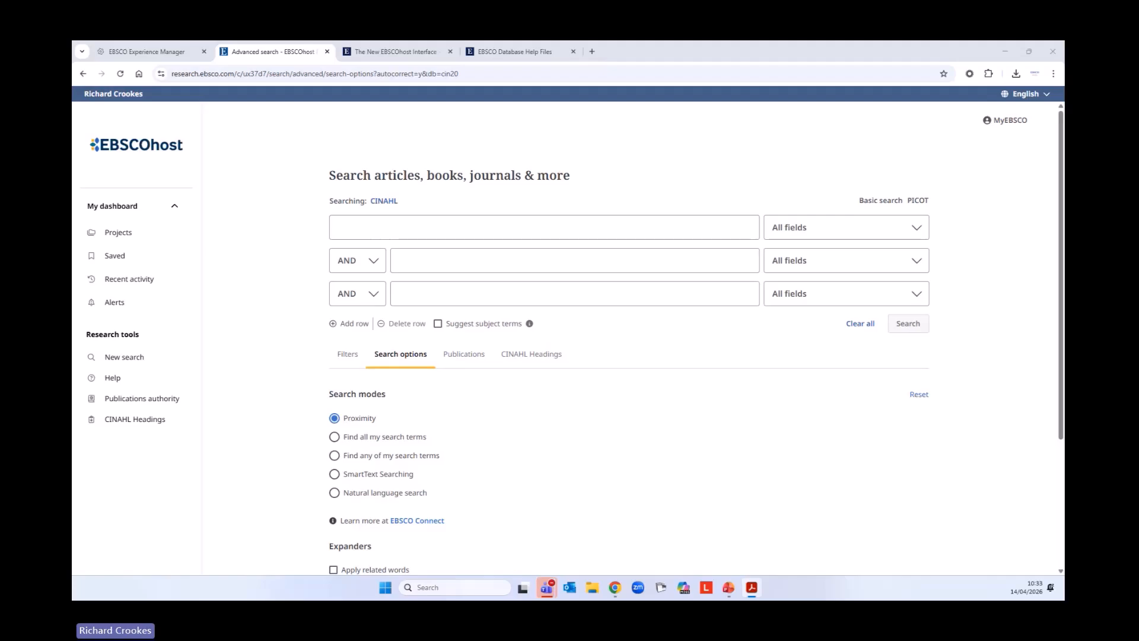
left_click(469, 234)
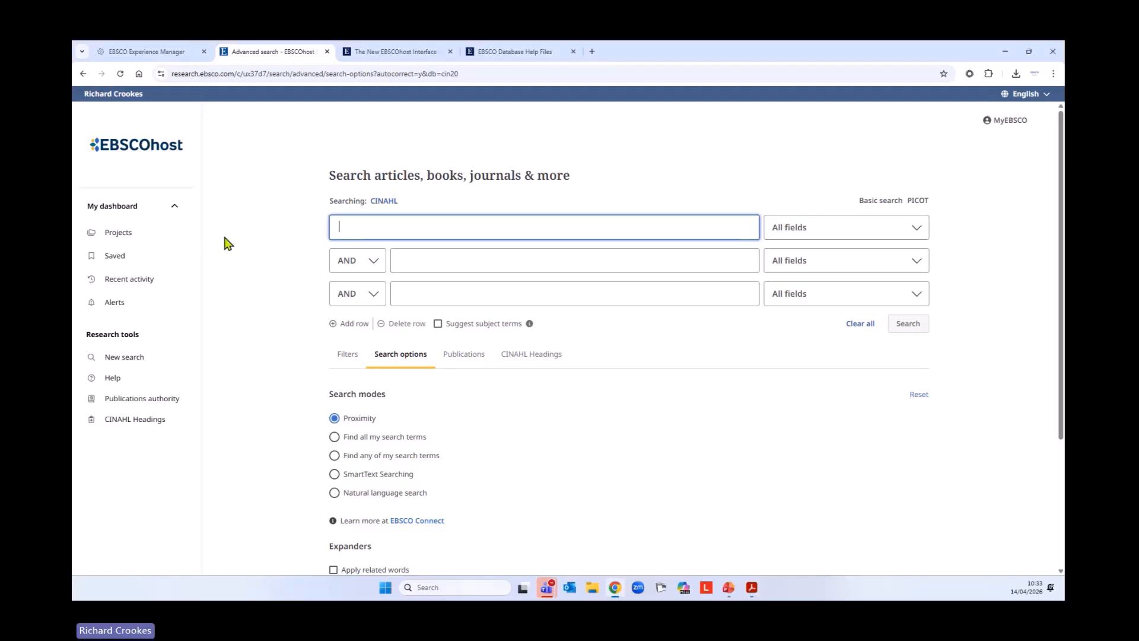
type("adult")
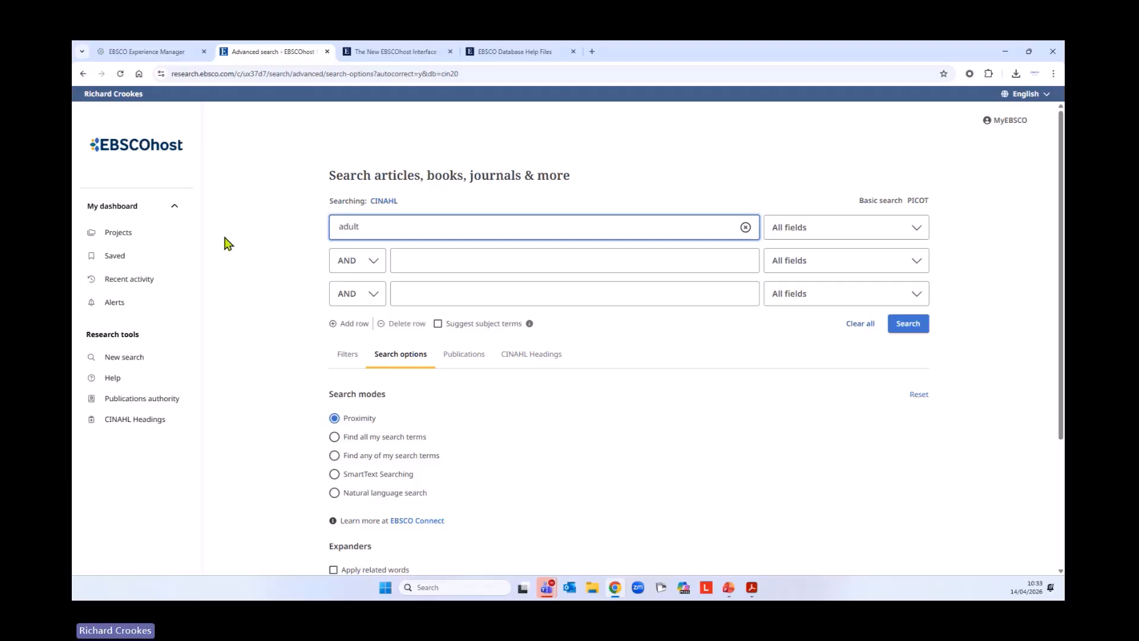
type("*")
left_click(845, 238)
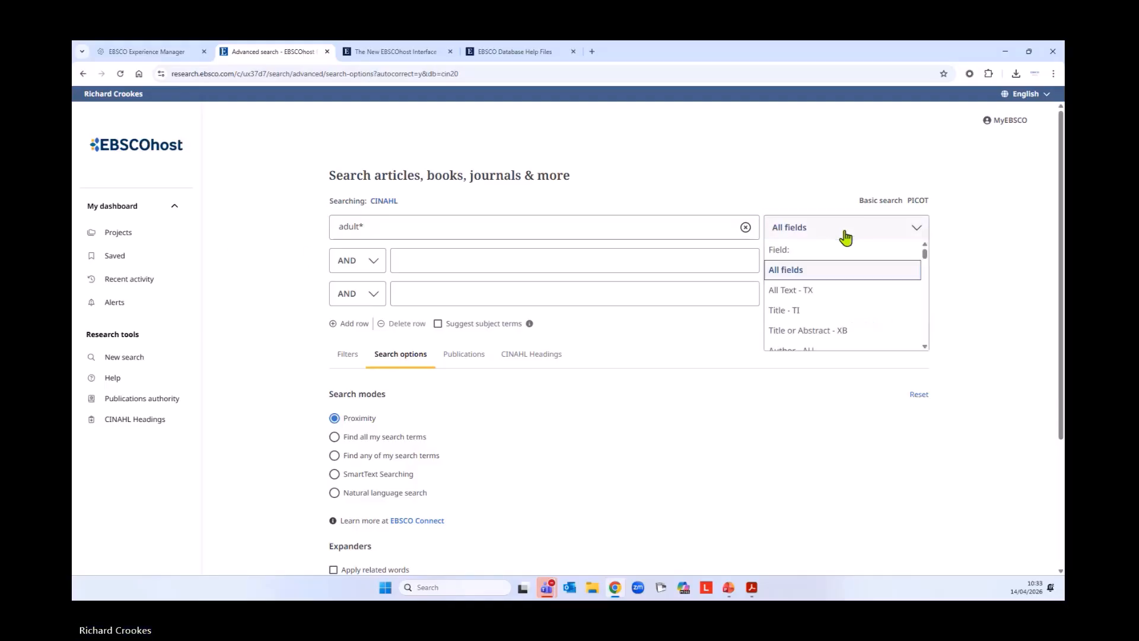
left_click(833, 332)
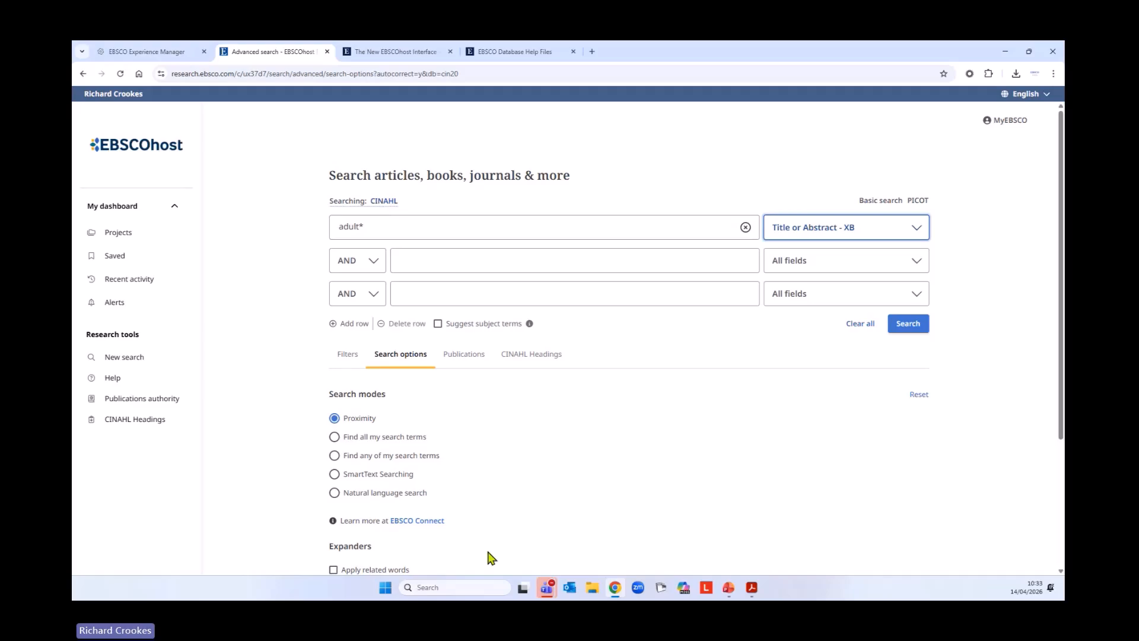
left_click(905, 335)
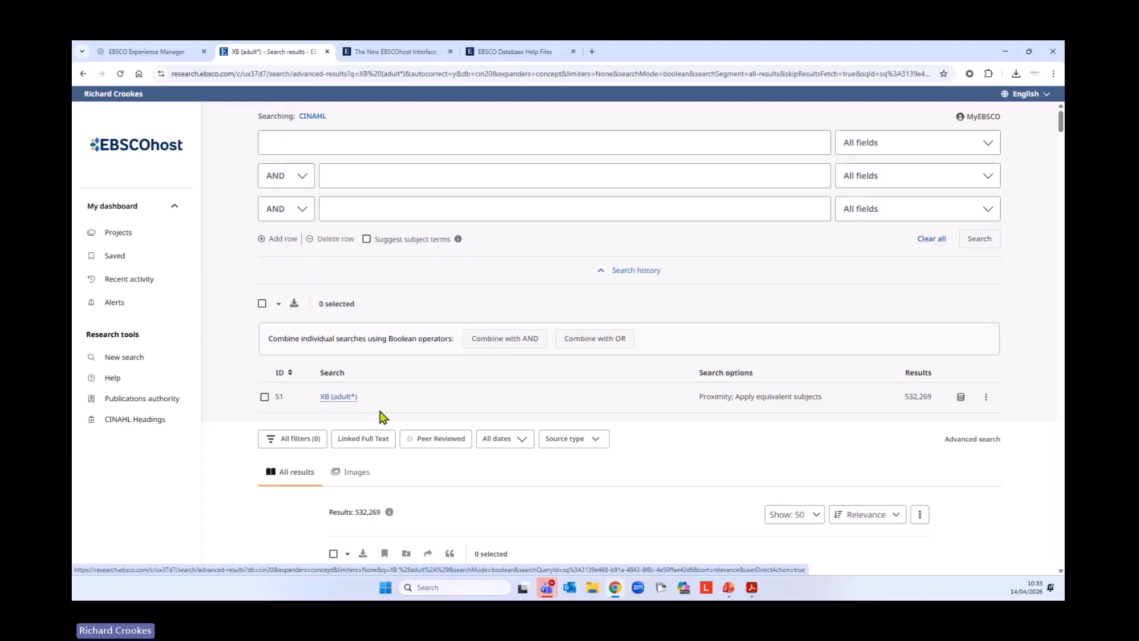
Inspect the search options and the searched database of S1 in the search history
left_click_drag(700, 398, 827, 402)
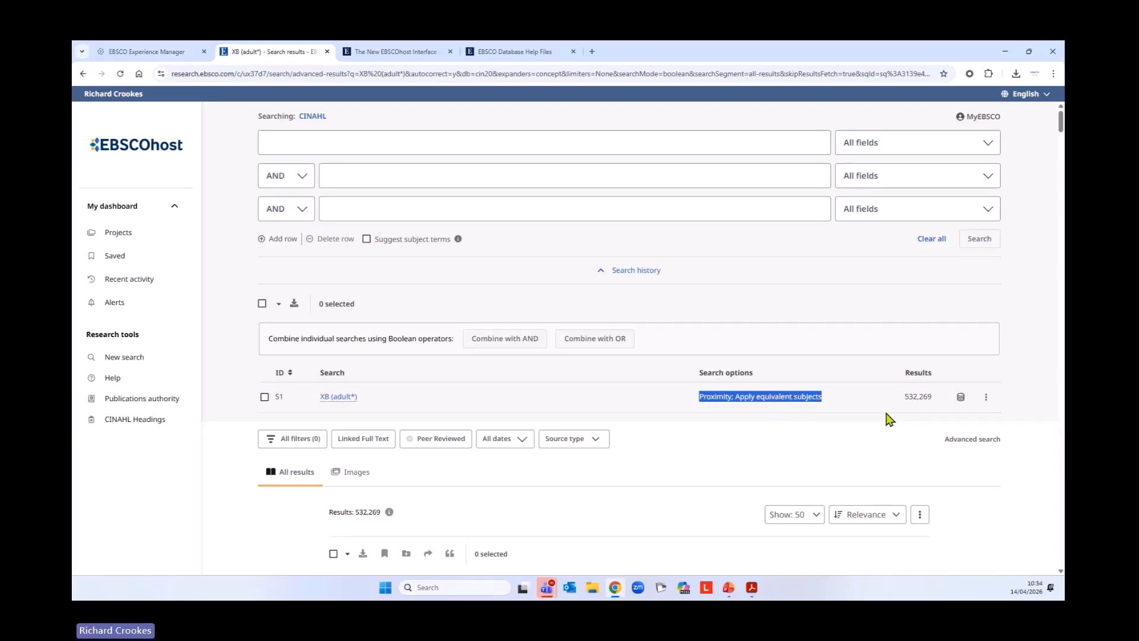
left_click(688, 396)
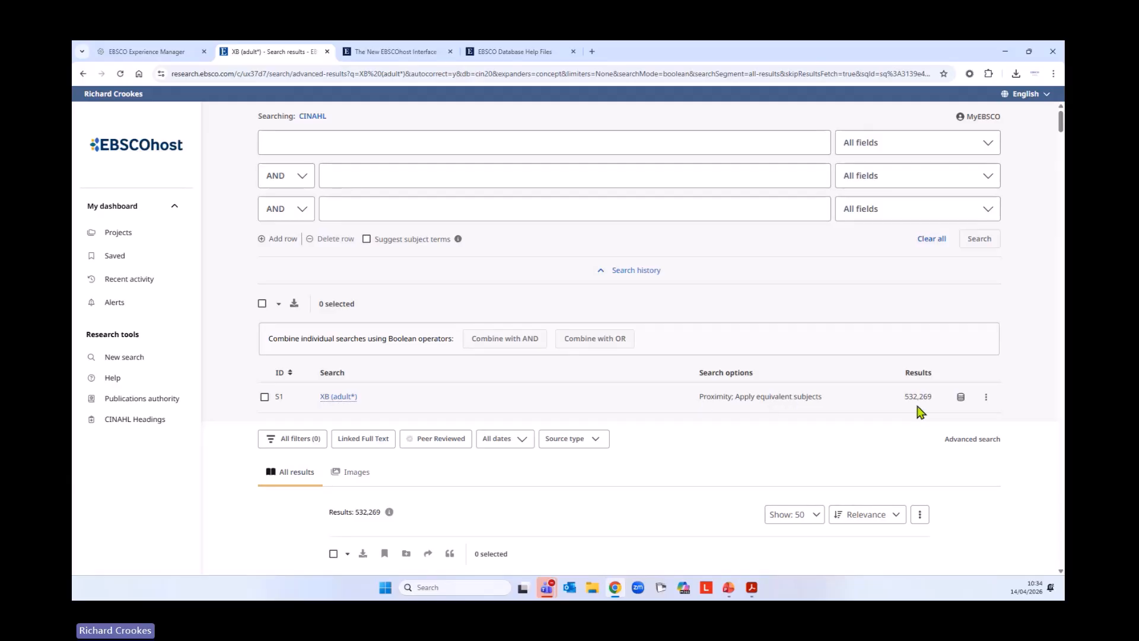
left_click(960, 398)
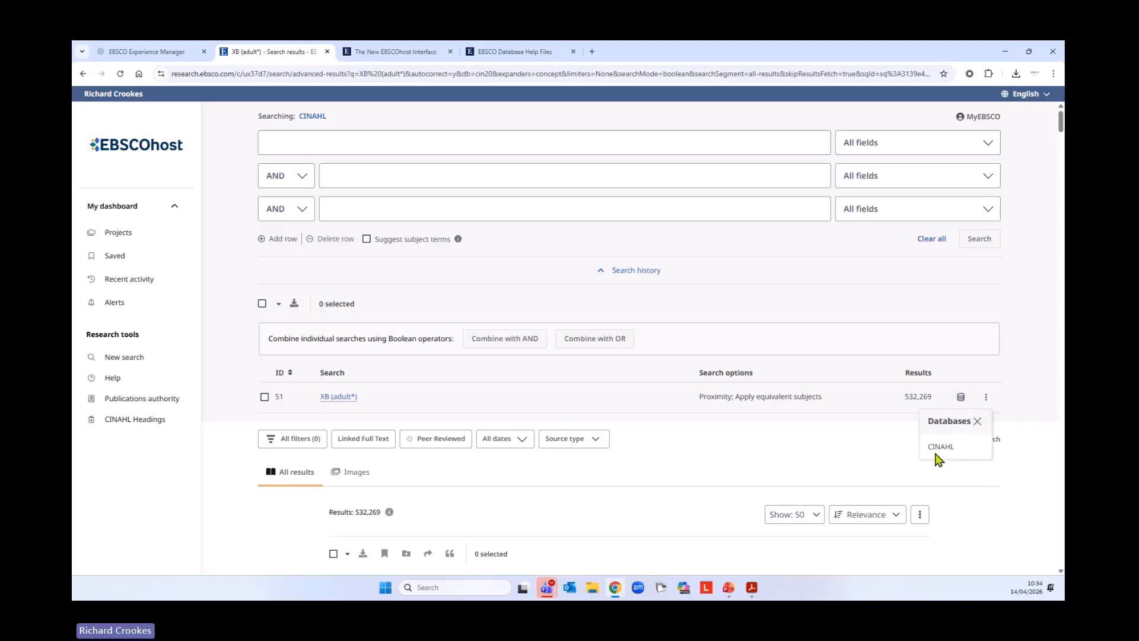
View the search details and the edit form of search S1, and close both without changes
left_click(986, 399)
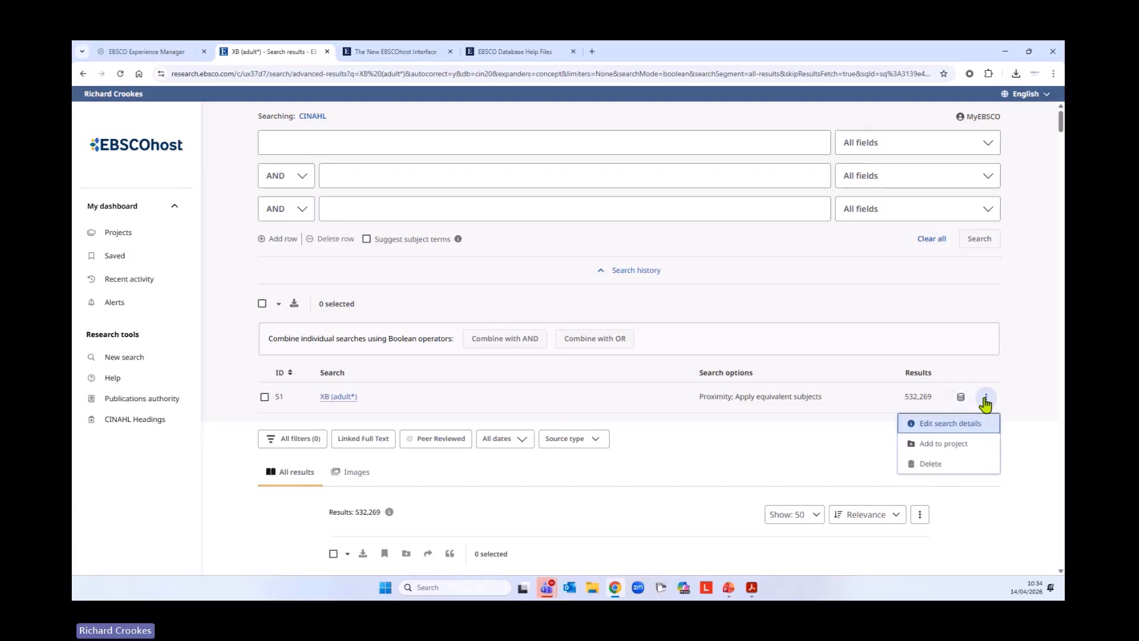
left_click(939, 425)
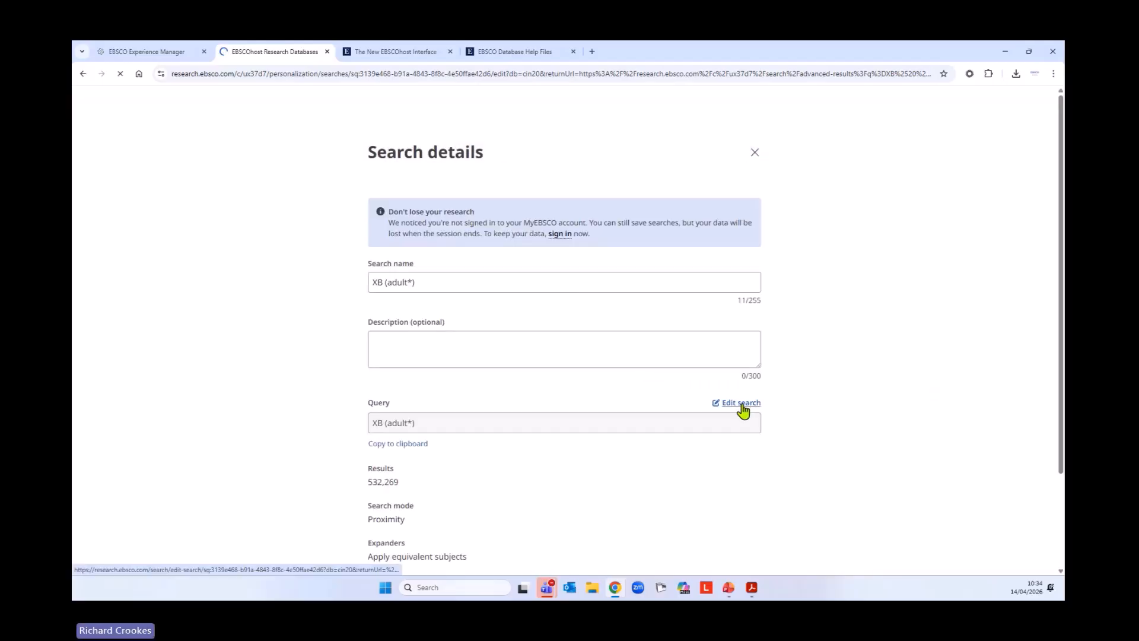
left_click(741, 404)
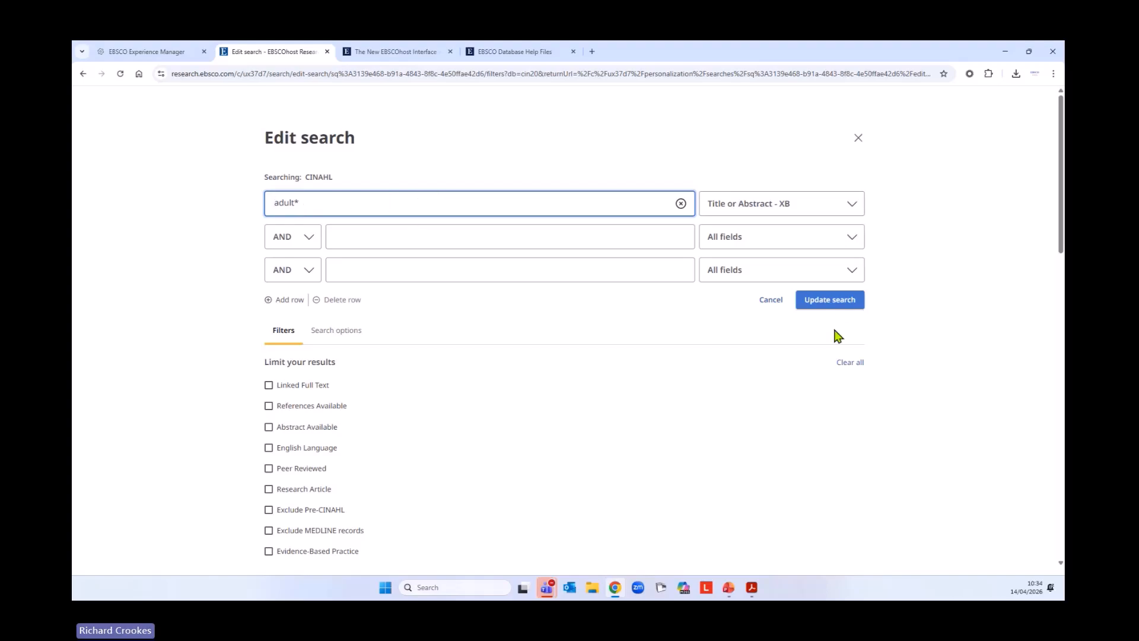
left_click(857, 140)
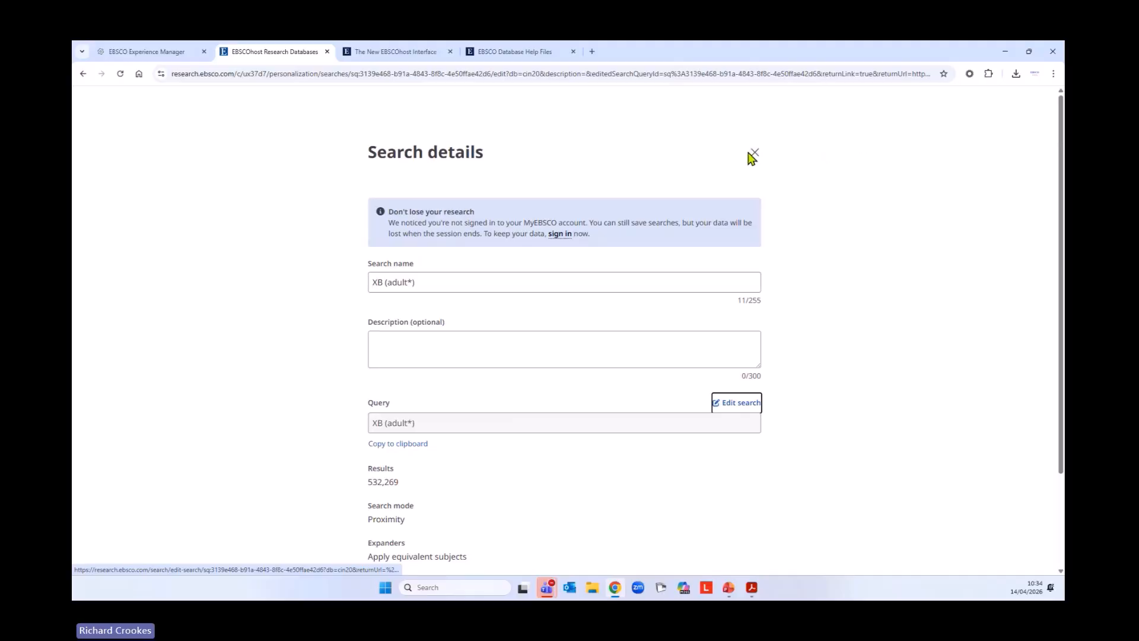
left_click(753, 154)
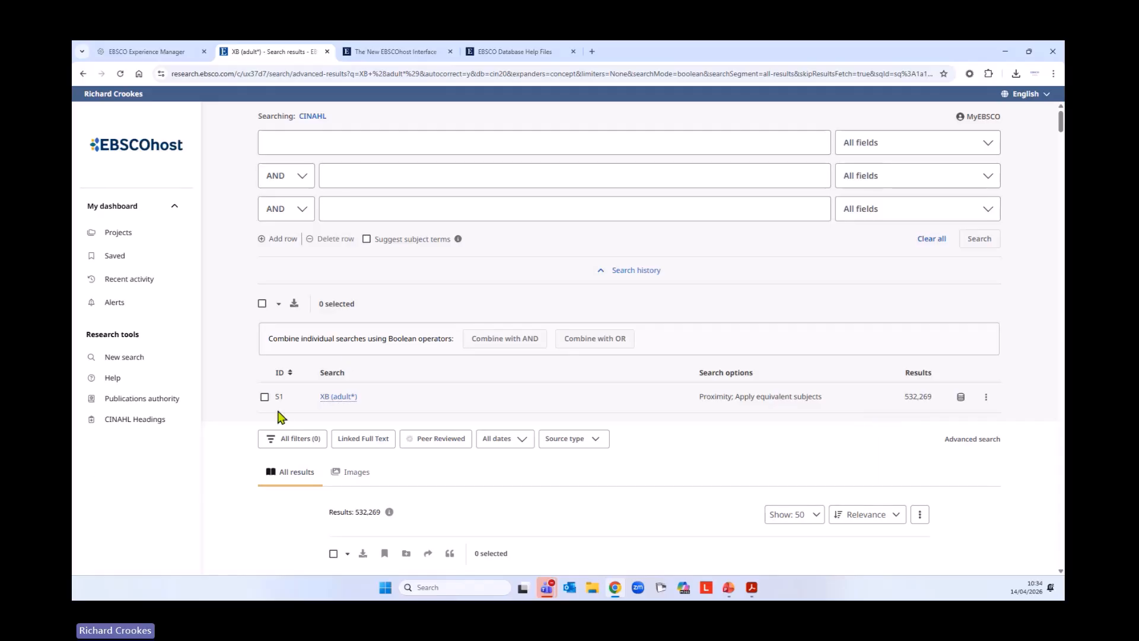
Start a new advanced search and look up adult in the CINAHL Headings
left_click(140, 359)
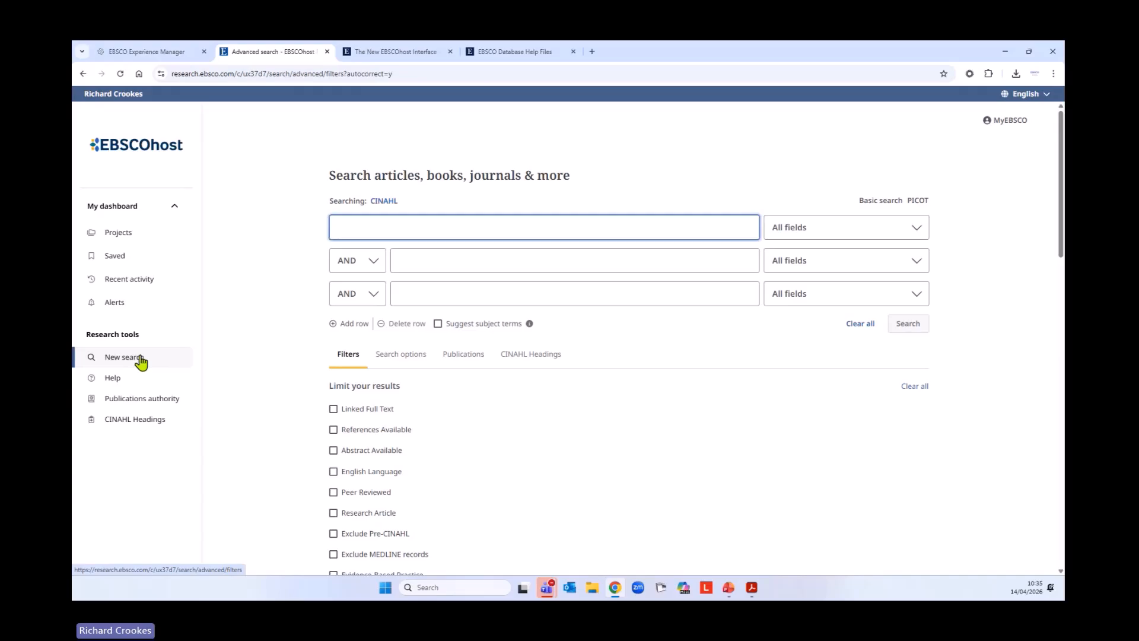
left_click(541, 362)
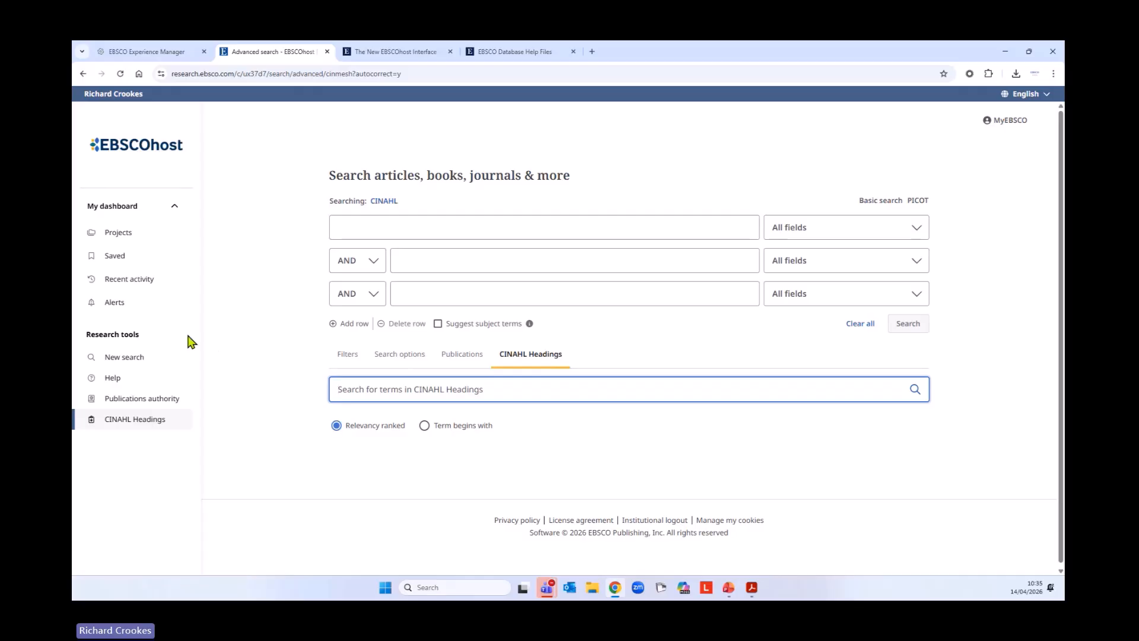
type("adult")
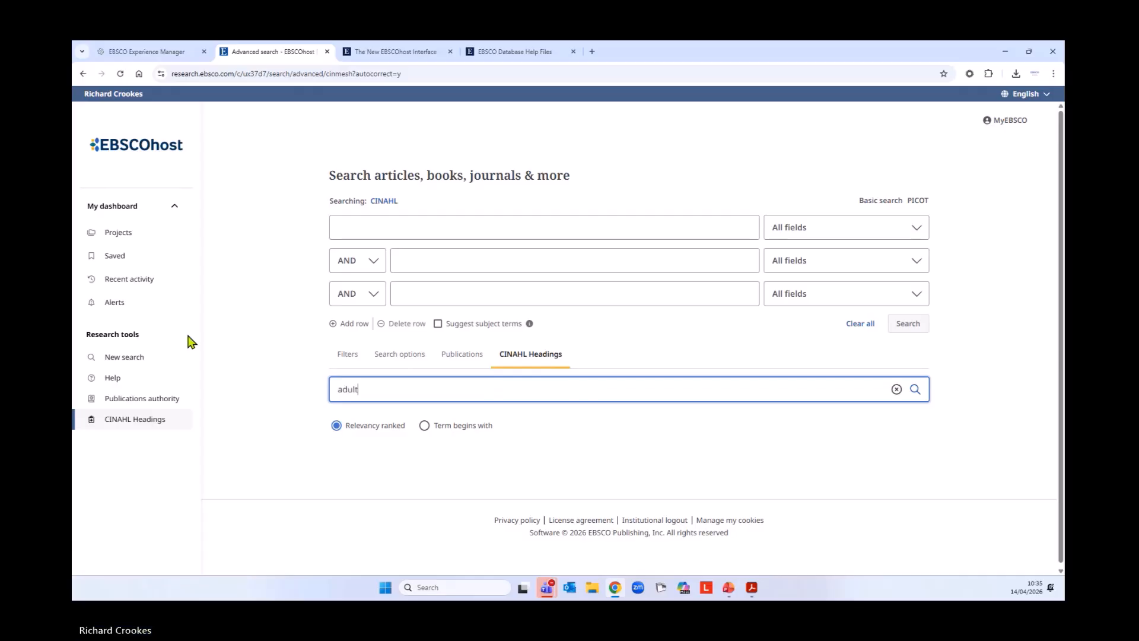
key("Return")
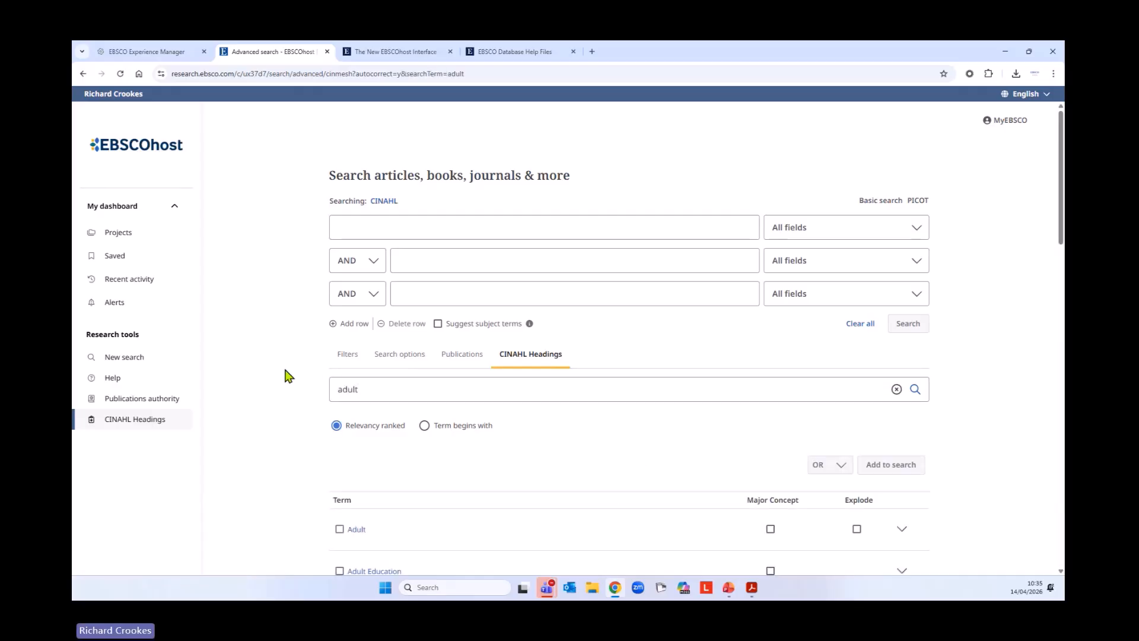
scroll(291, 363, "down", 4)
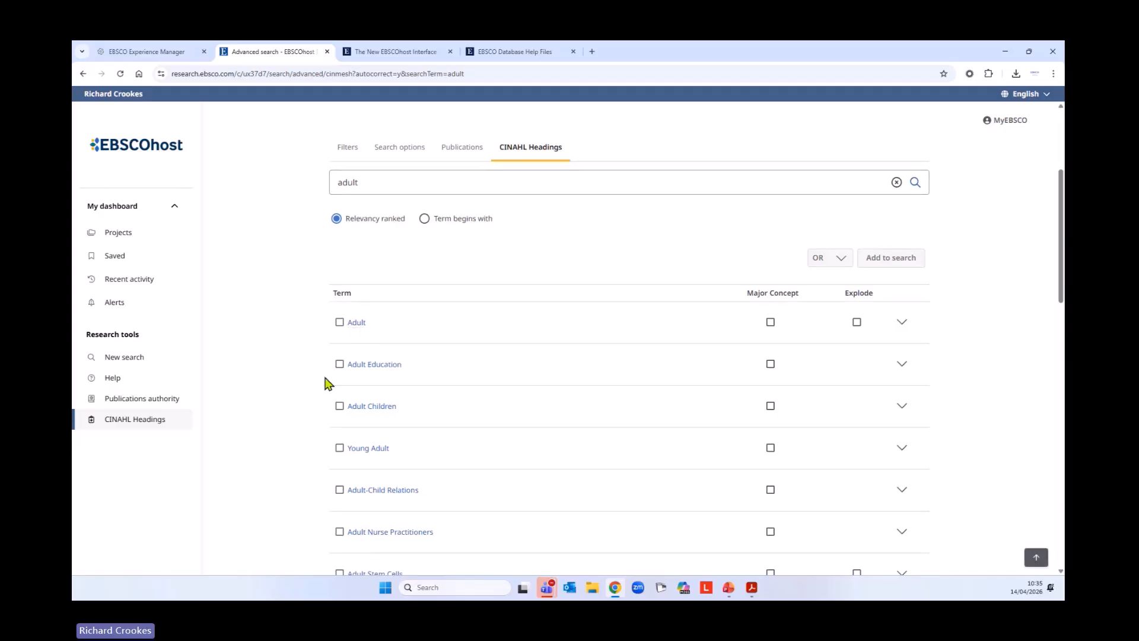
Open the Adult heading's details and read the advice in its scope note on using Young Adult and related headings
left_click(357, 323)
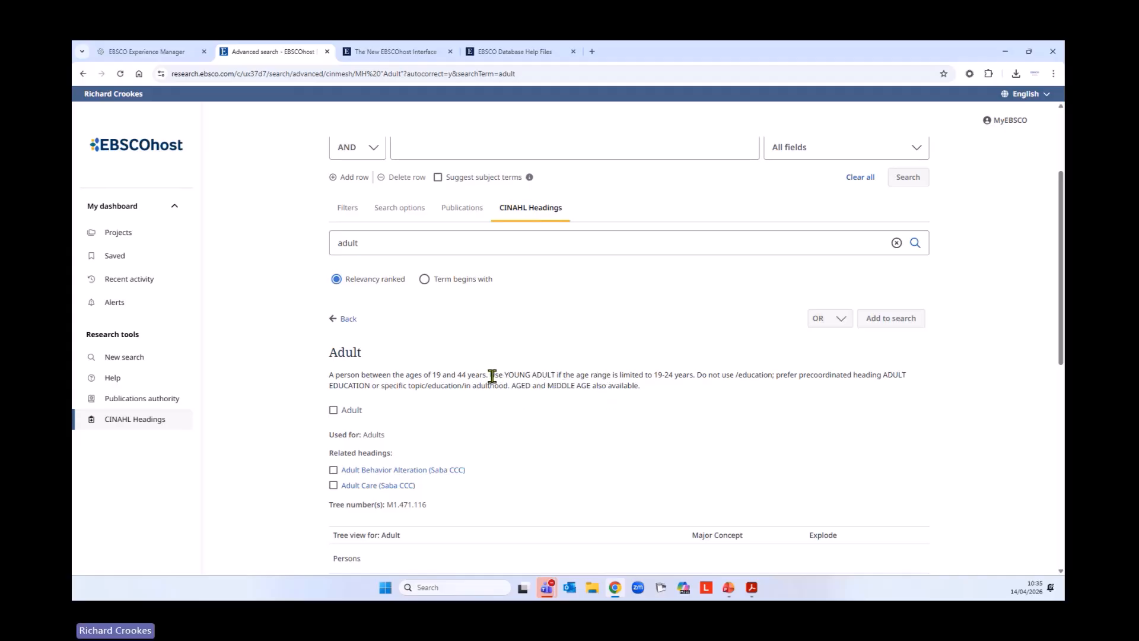
left_click_drag(492, 377, 654, 393)
left_click(639, 408)
scroll(640, 407, "down", 1)
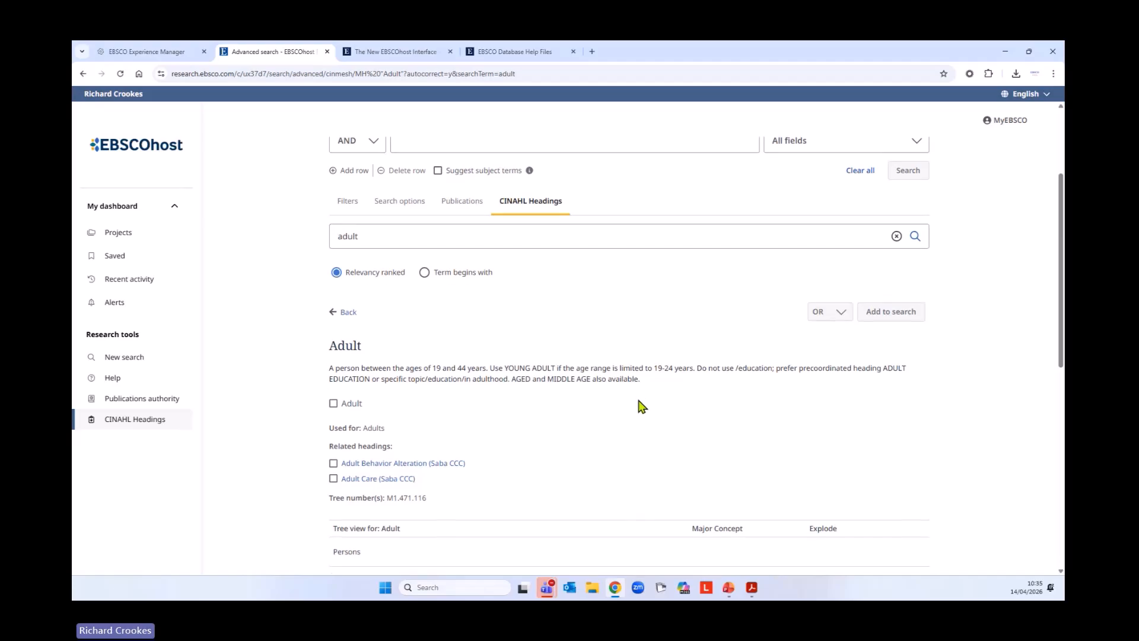
Select the Adult heading and highlight the age range in its scope note
scroll(641, 407, "down", 1)
left_click(333, 358)
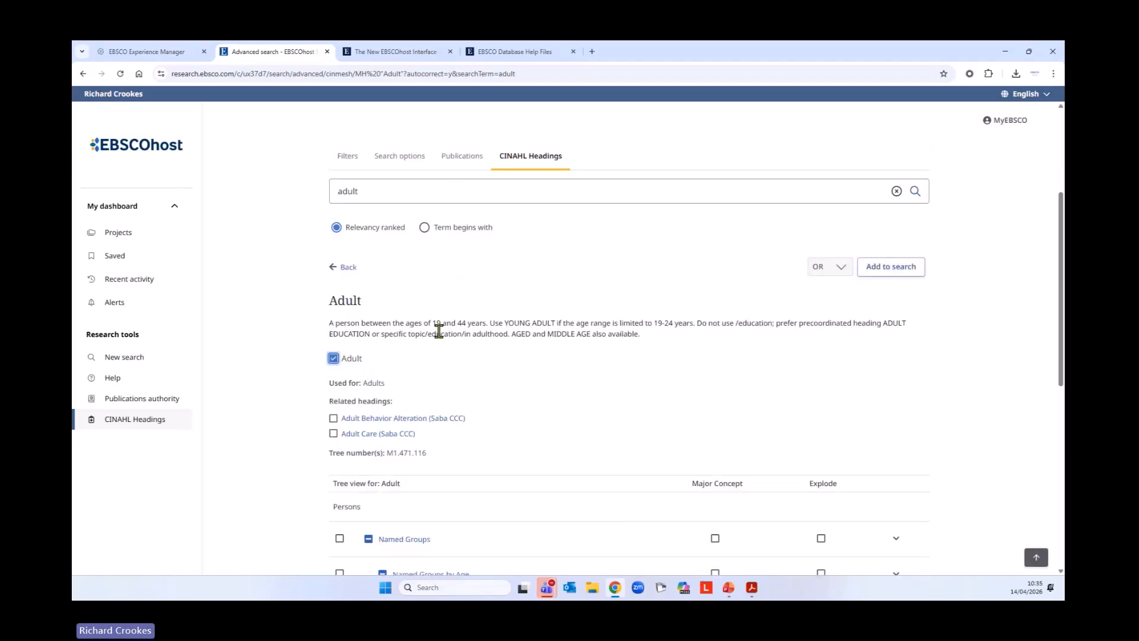
left_click_drag(432, 325, 489, 325)
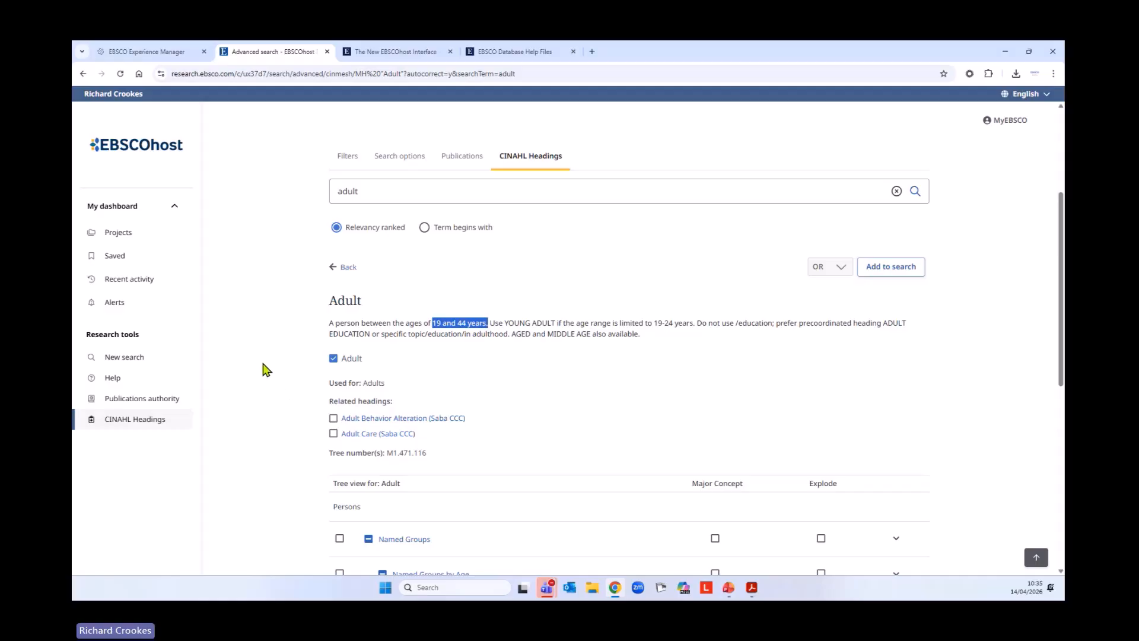
Review the tree view for Adult, switching its Explode option off and on again
scroll(266, 359, "down", 3)
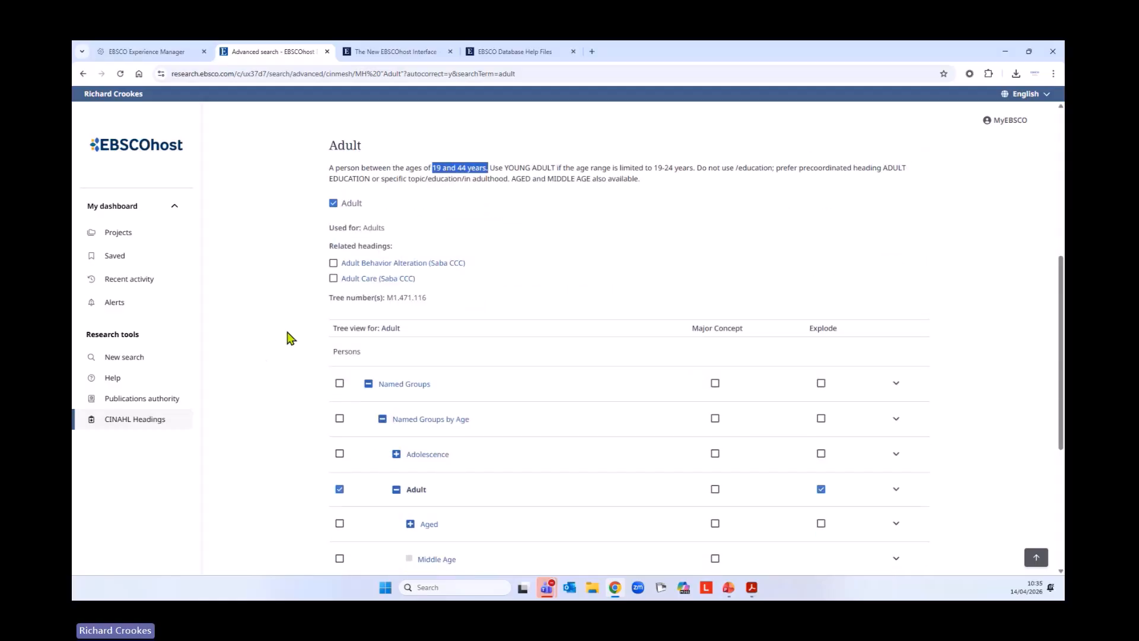
scroll(291, 361, "down", 3)
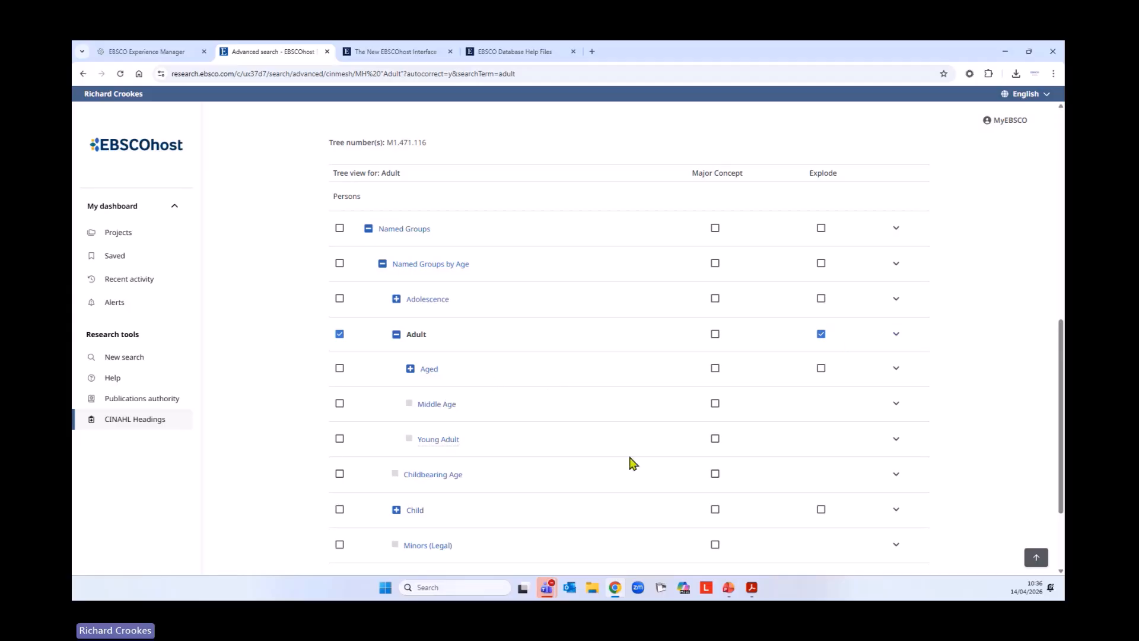
left_click(822, 336)
left_click(820, 334)
scroll(573, 407, "down", 1)
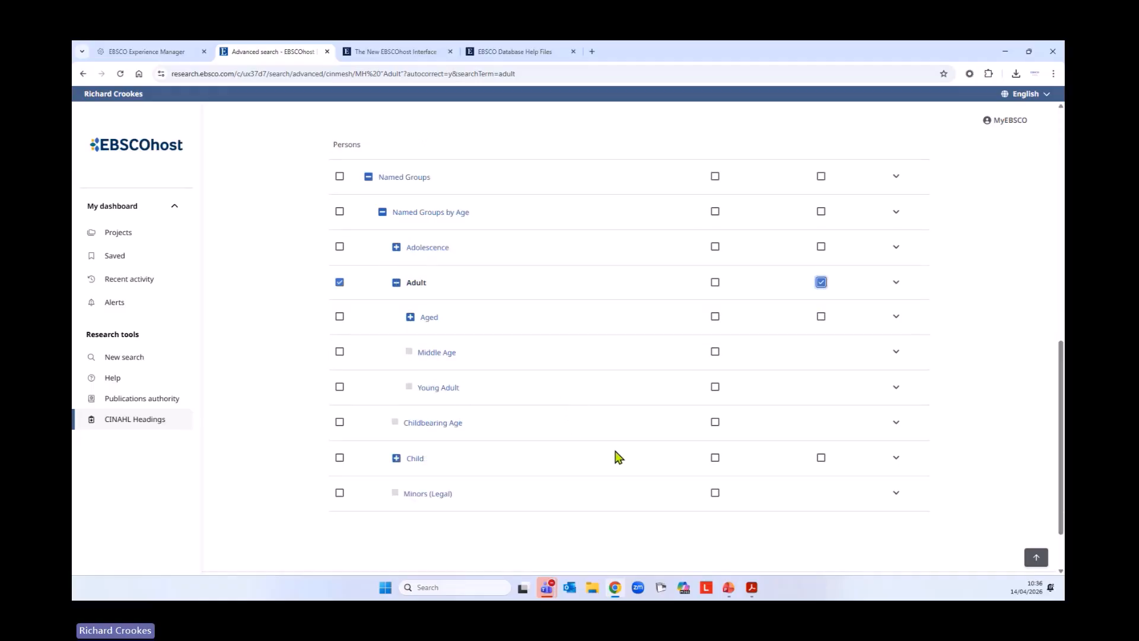
scroll(615, 457, "up", 3)
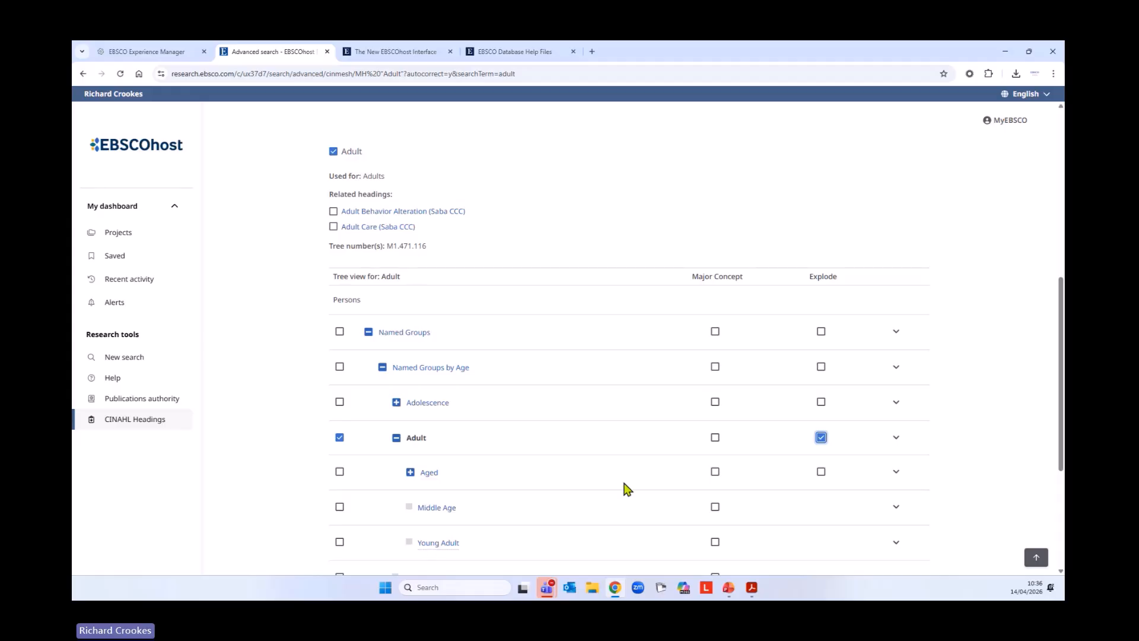
View the subheadings available for Adult and the Psychosocial Factors scope note, and close both without choosing a subheading
left_click(897, 439)
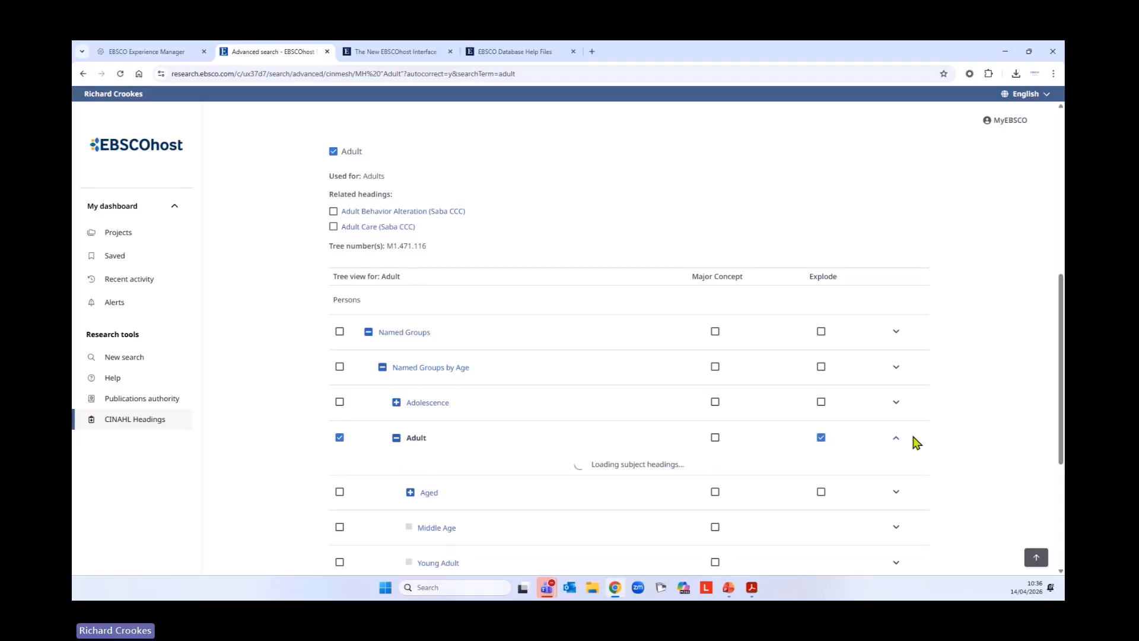
scroll(924, 407, "down", 1)
scroll(924, 407, "down", 1)
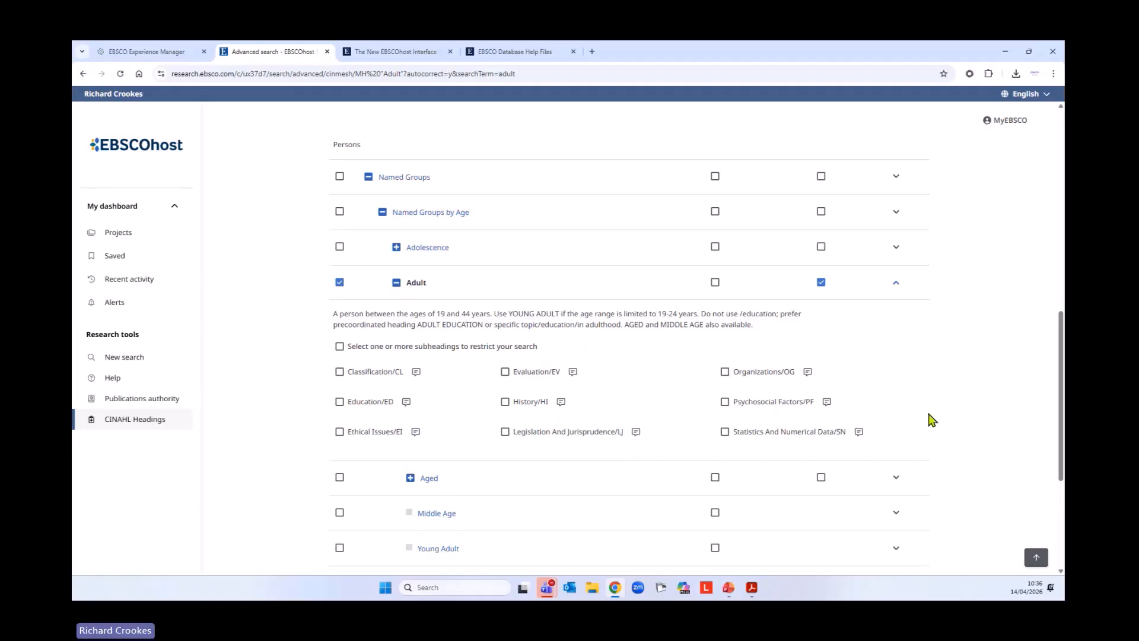
left_click(829, 405)
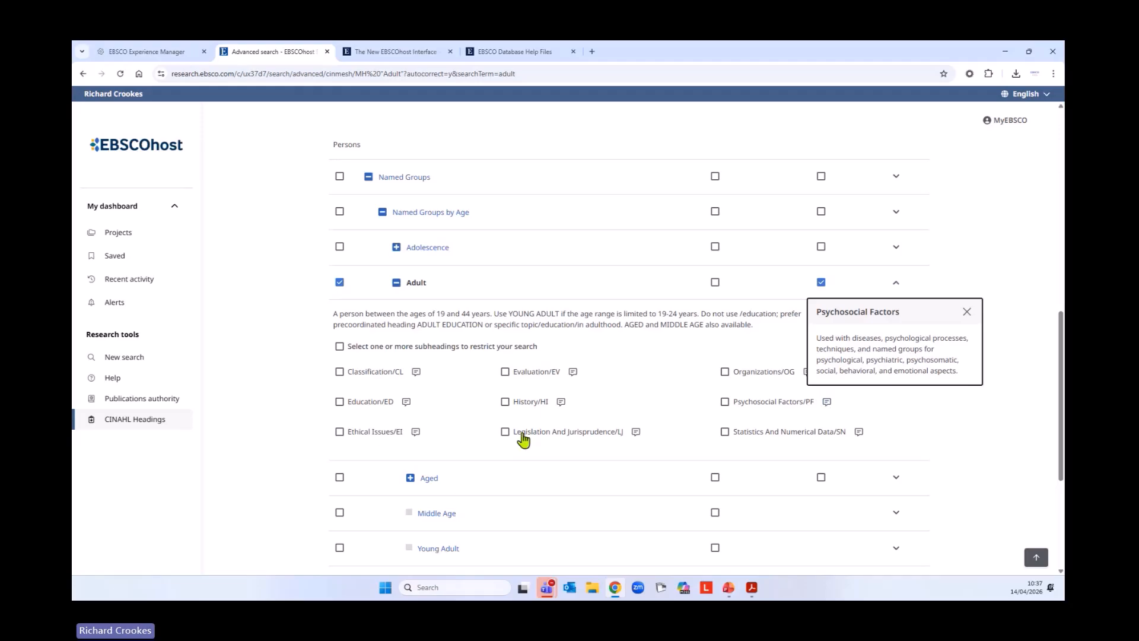
left_click(966, 311)
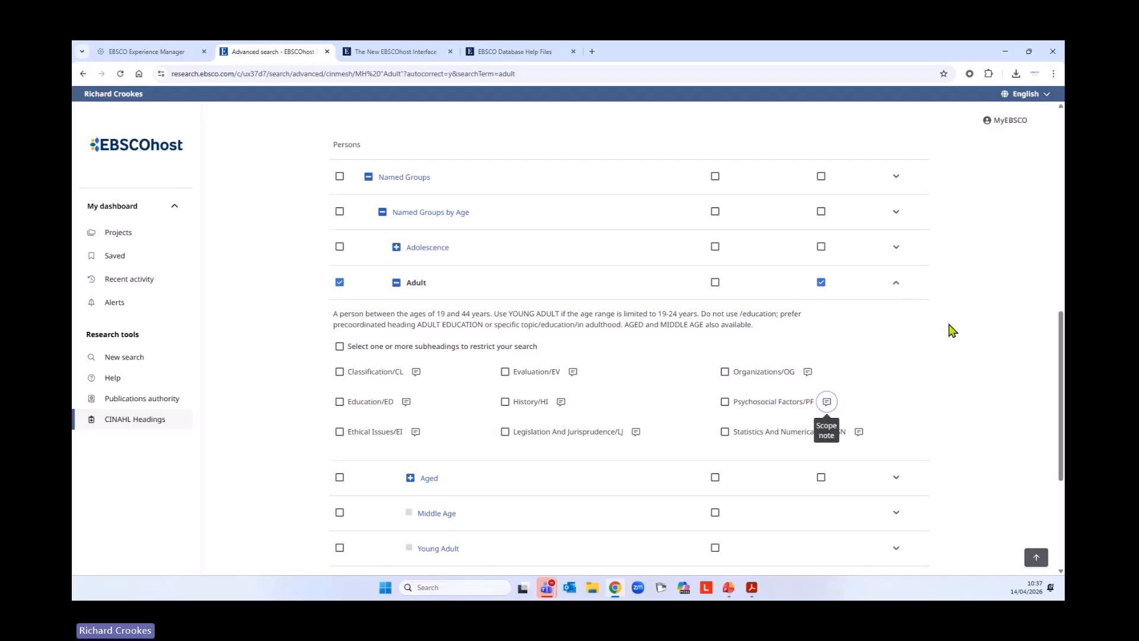
left_click(896, 284)
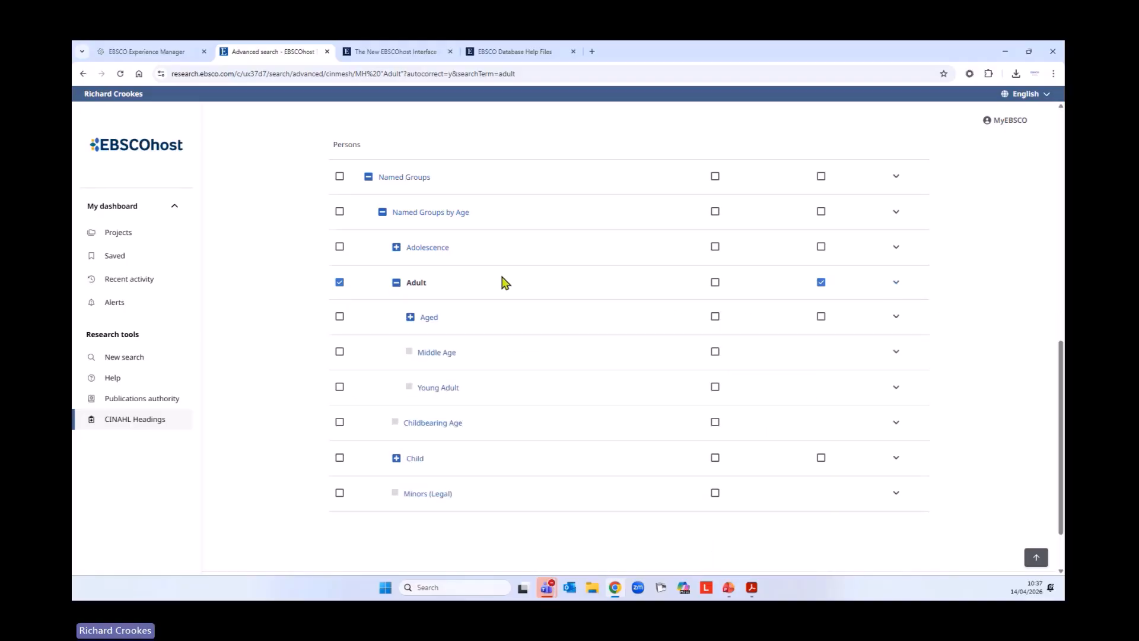
Add the exploded Adult heading to the search and highlight the resulting MH "Adult+" query in the first search row
left_click(1037, 557)
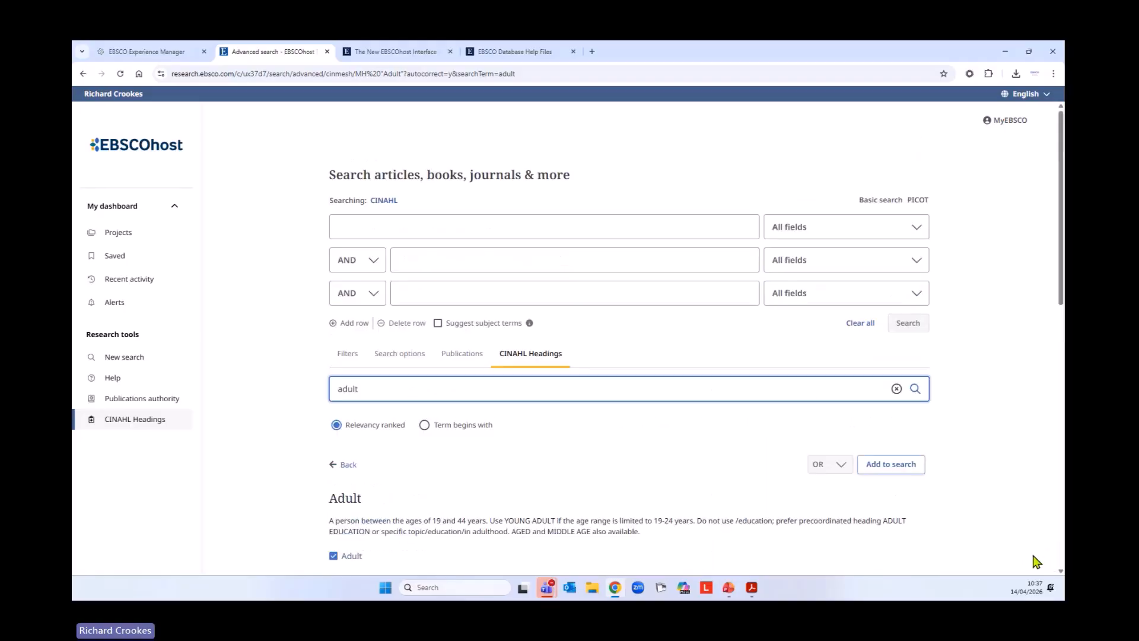
left_click(882, 465)
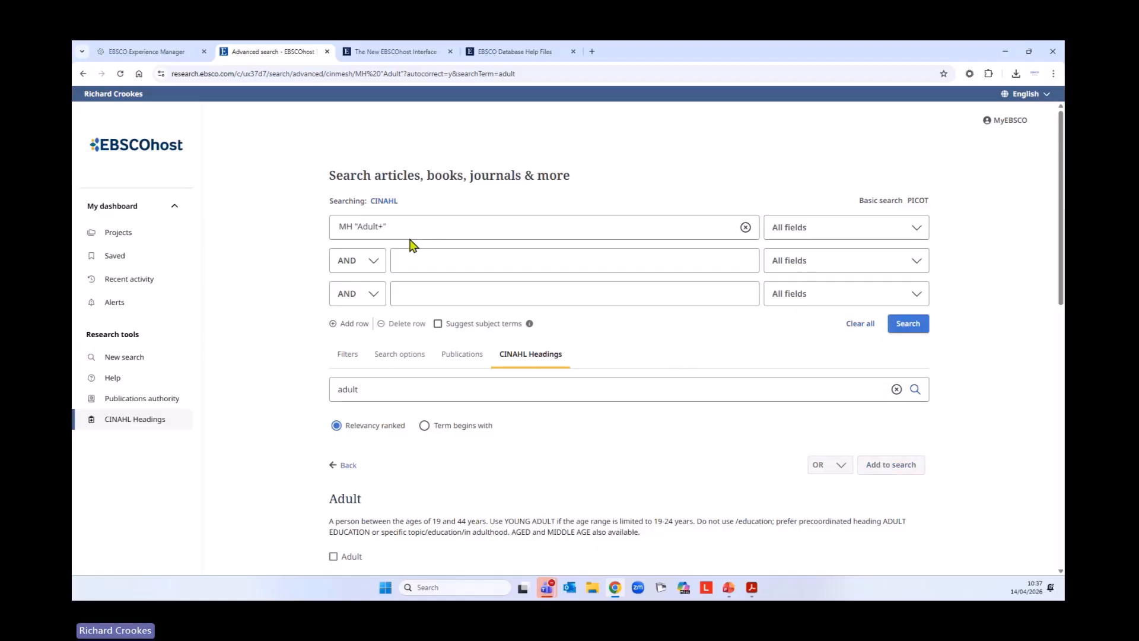
left_click_drag(388, 226, 346, 221)
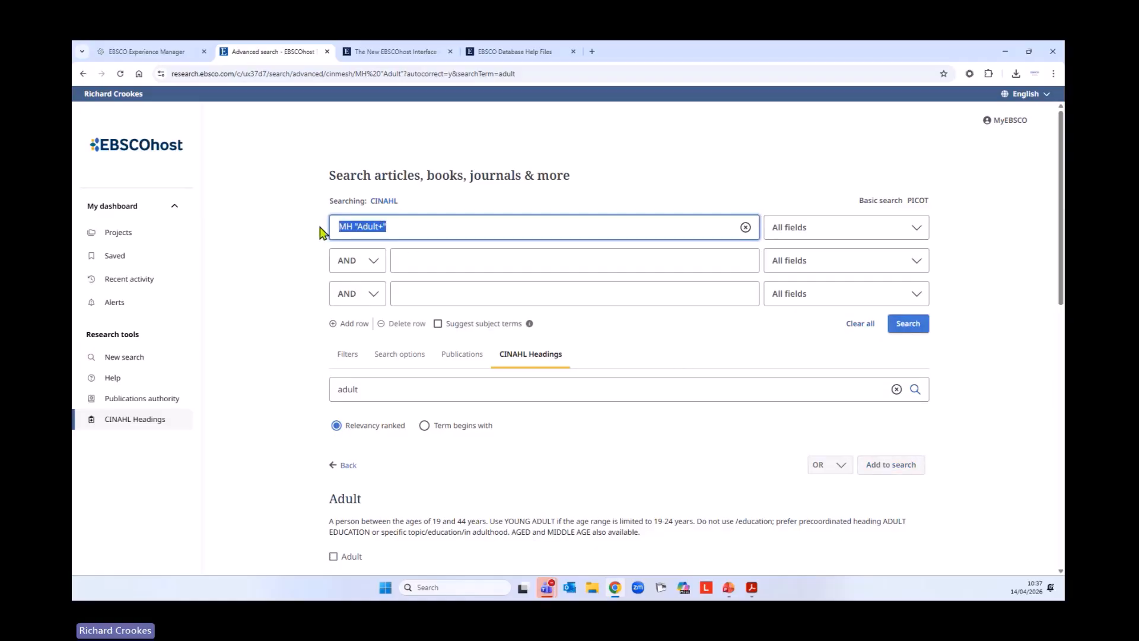
left_click(287, 236)
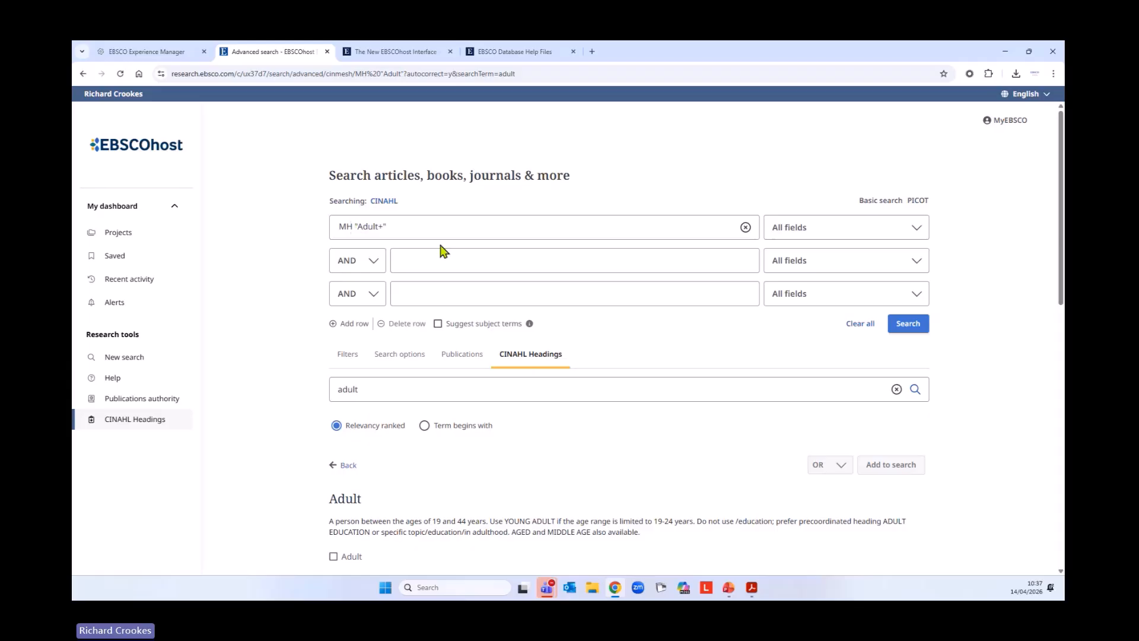
Look through the first row's search field codes for Exact Subject Heading - MH, leaving All fields selected
left_click(903, 236)
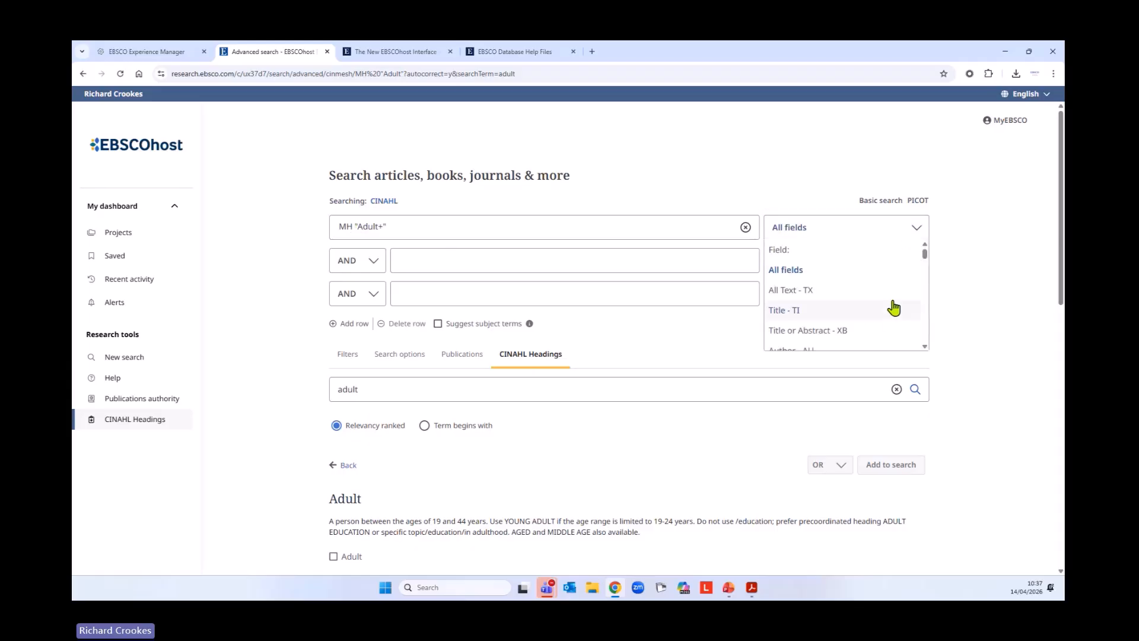
scroll(821, 307, "down", 3)
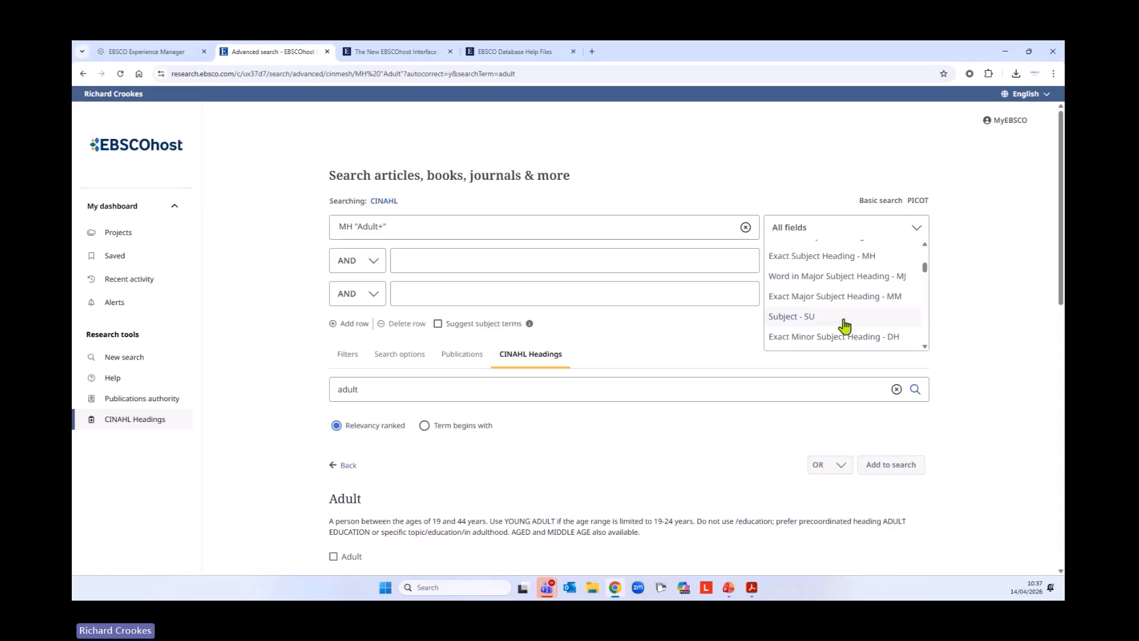
scroll(873, 315, "up", 1)
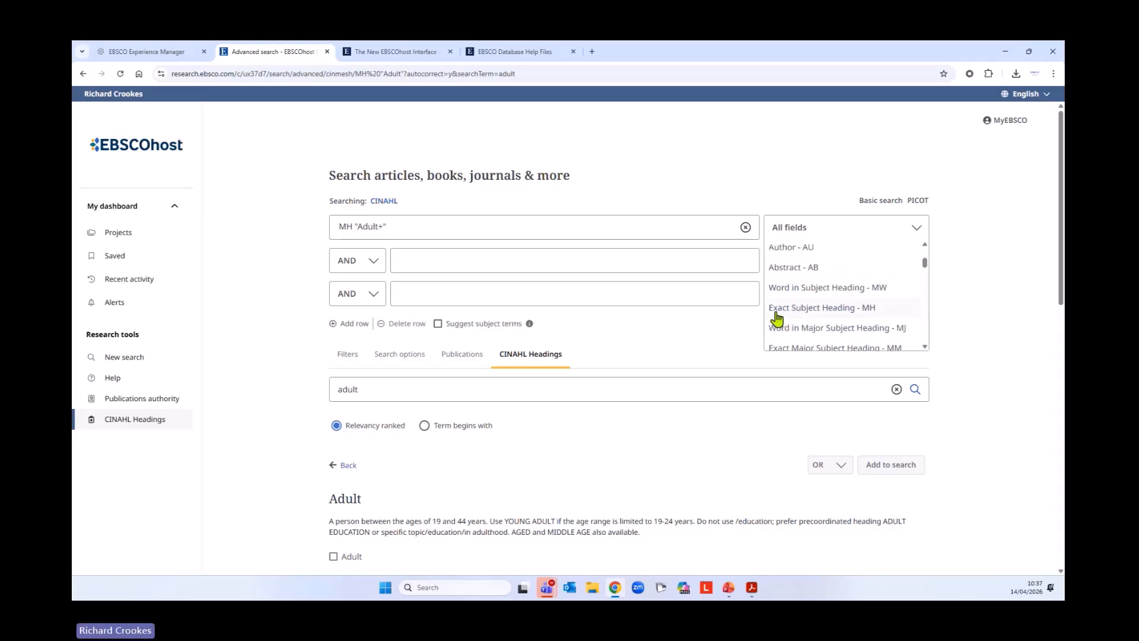
left_click(788, 224)
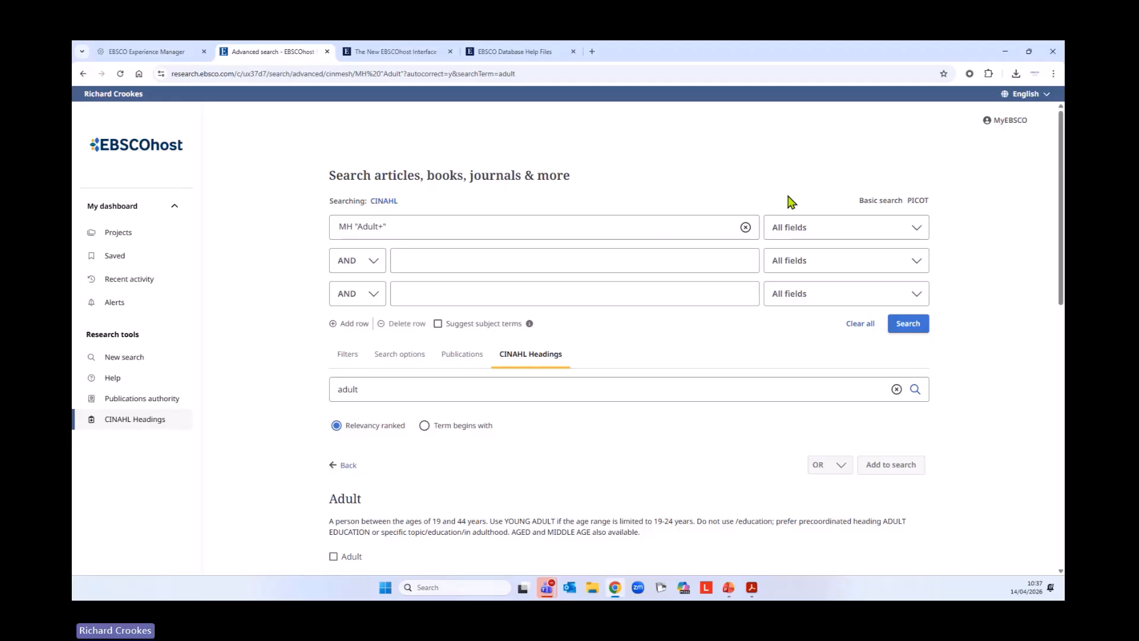
Run the MH "Adult+" search and combine it with S1 using OR as a new search
left_click(907, 325)
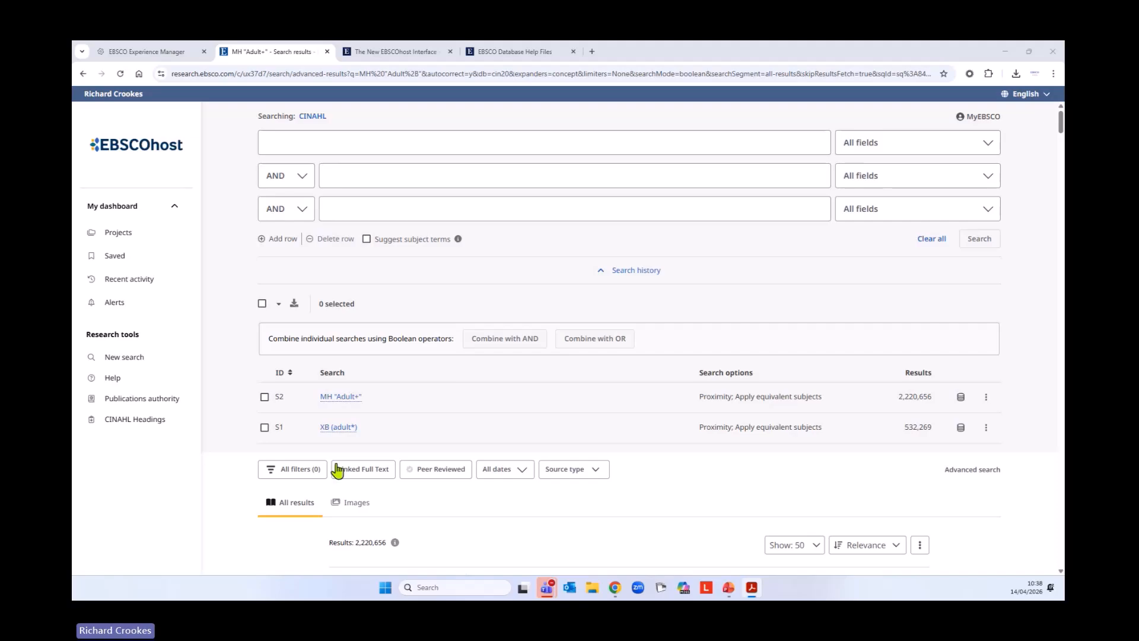
left_click(261, 303)
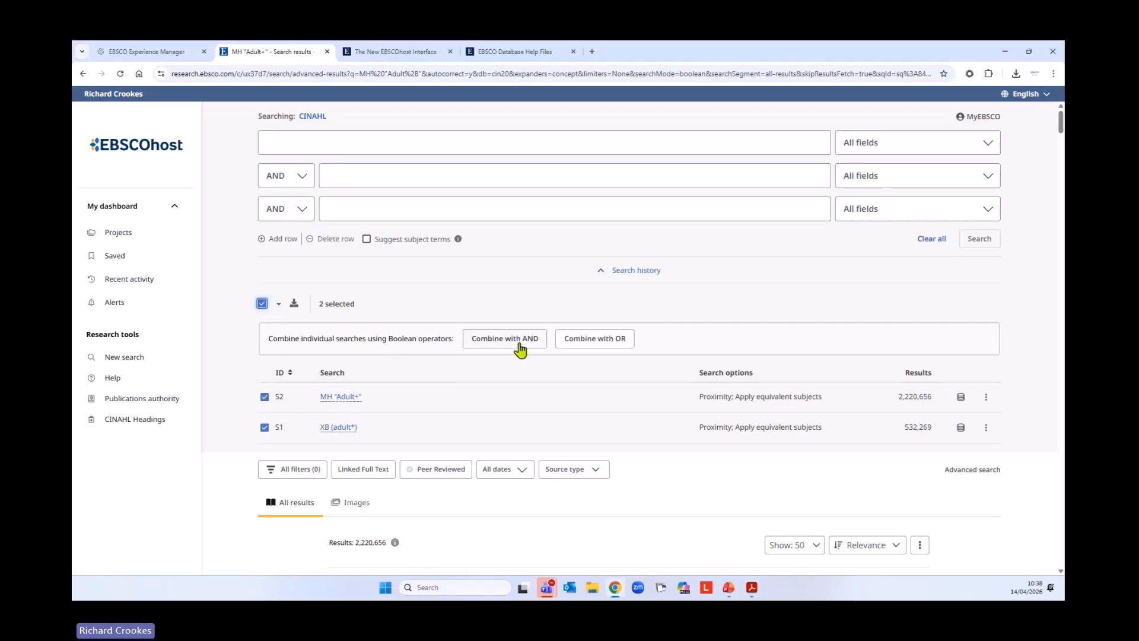
left_click(594, 339)
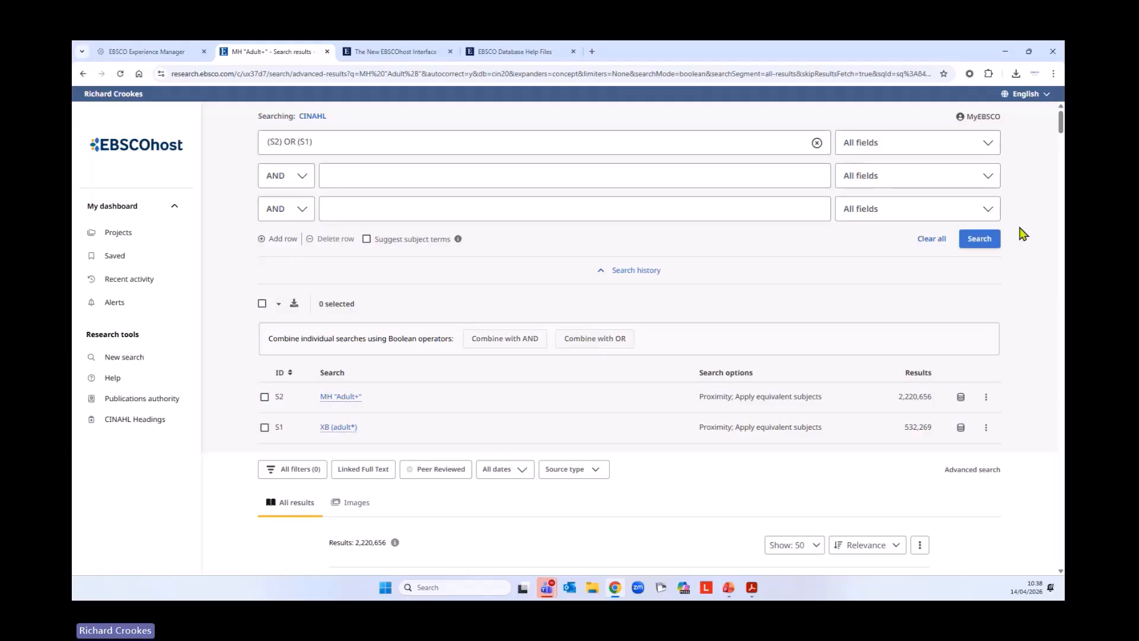
left_click(990, 238)
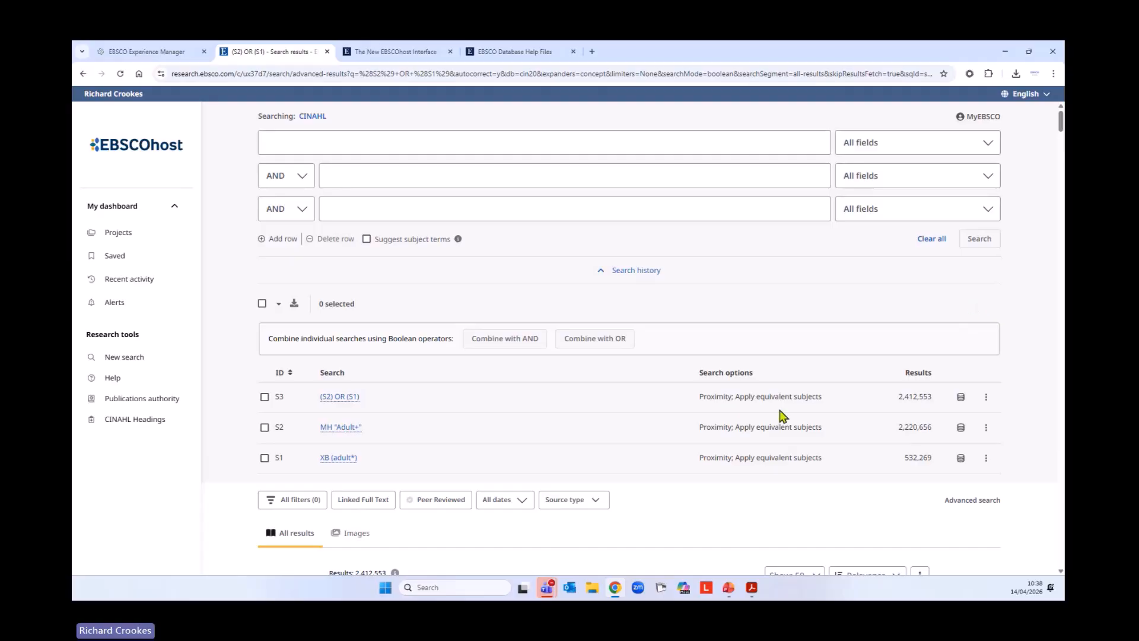
Look over the result list of the combined (S2) OR (S1) search
scroll(765, 416, "down", 2)
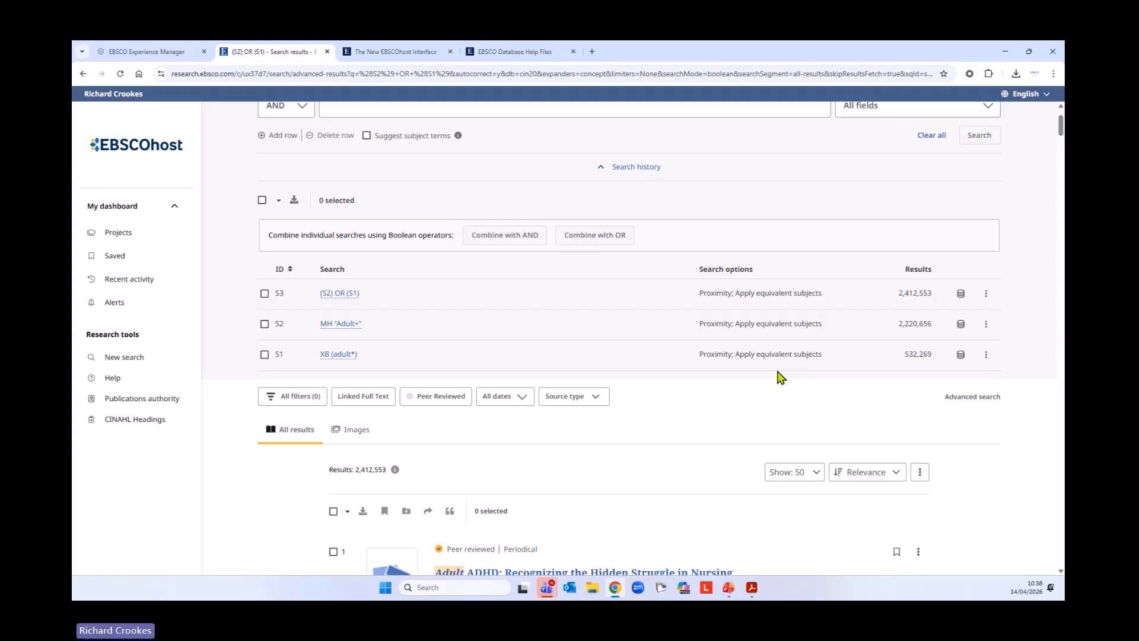
scroll(770, 373, "down", 3)
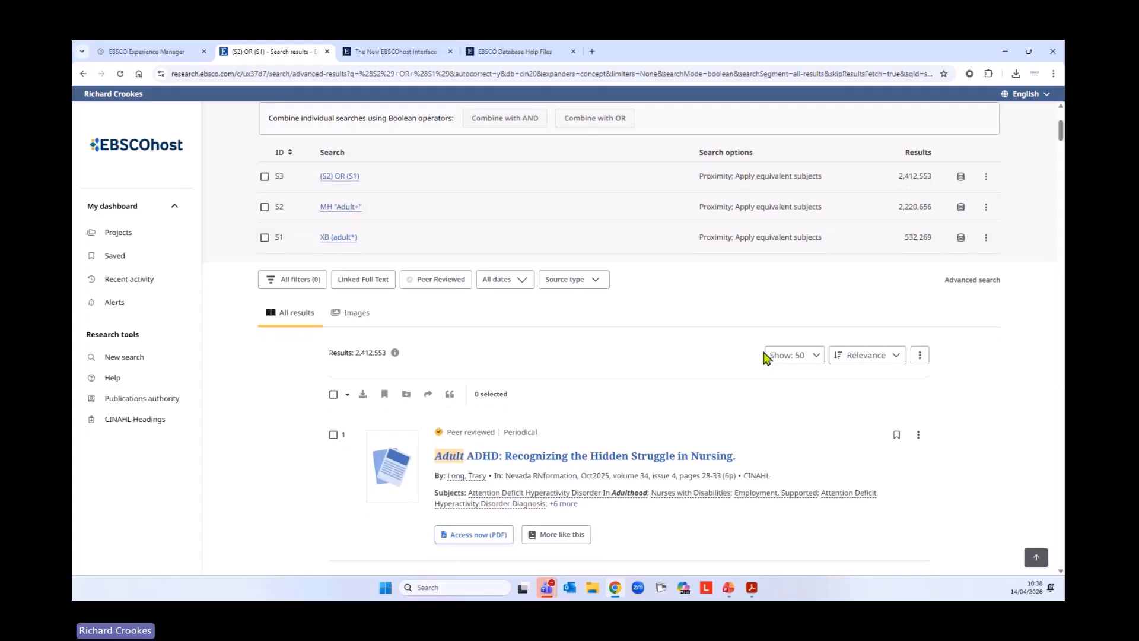
scroll(765, 350, "down", 3)
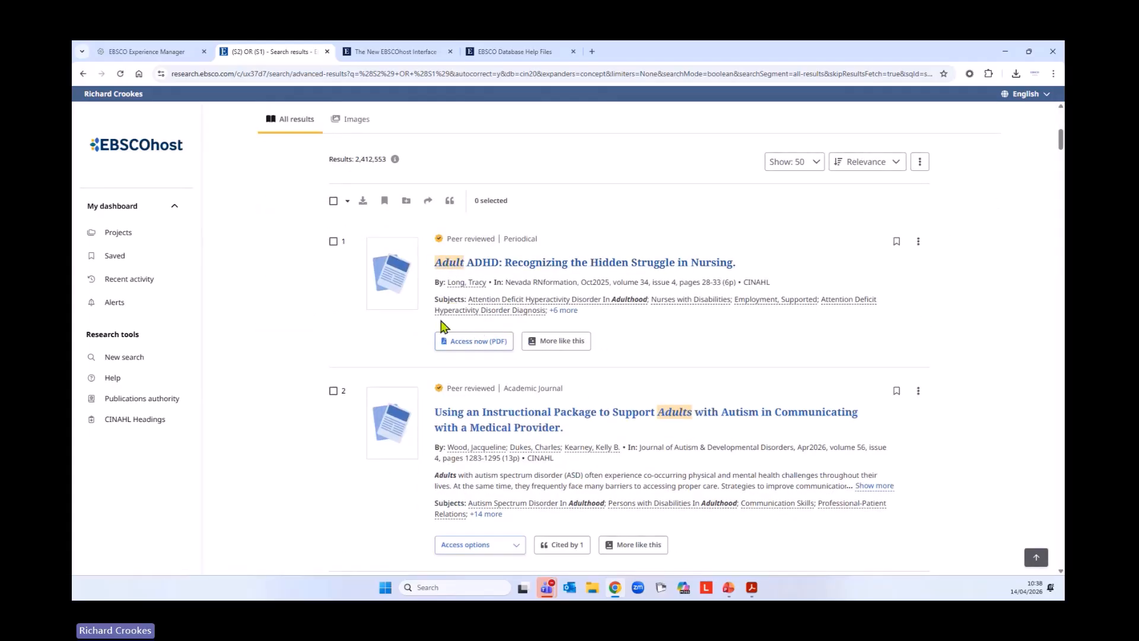
scroll(303, 355, "down", 7)
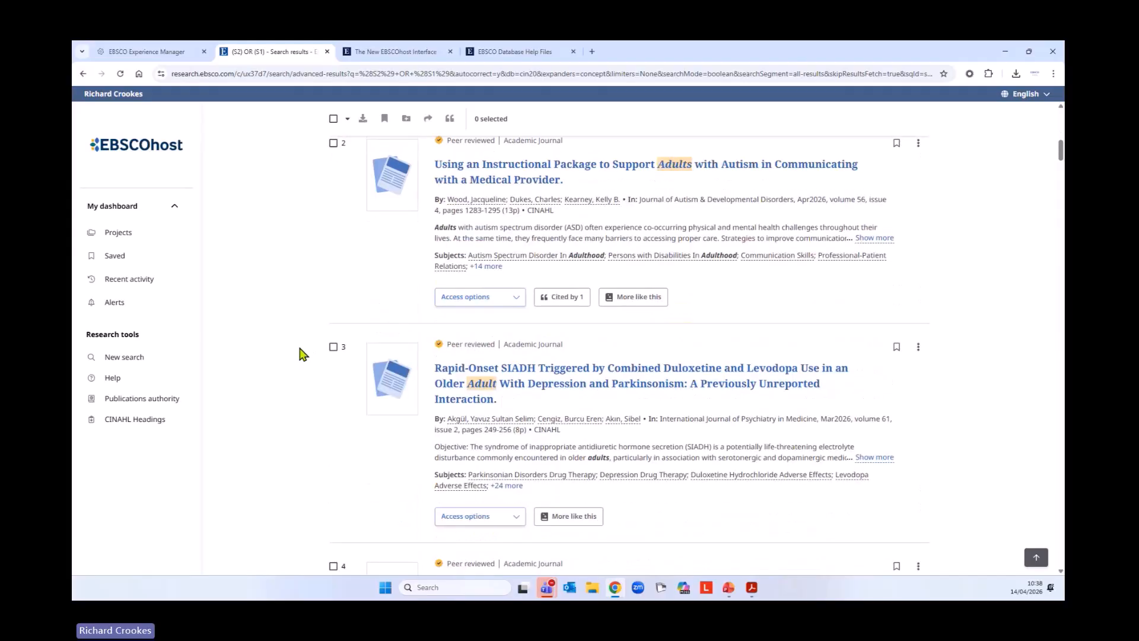
scroll(302, 356, "down", 10)
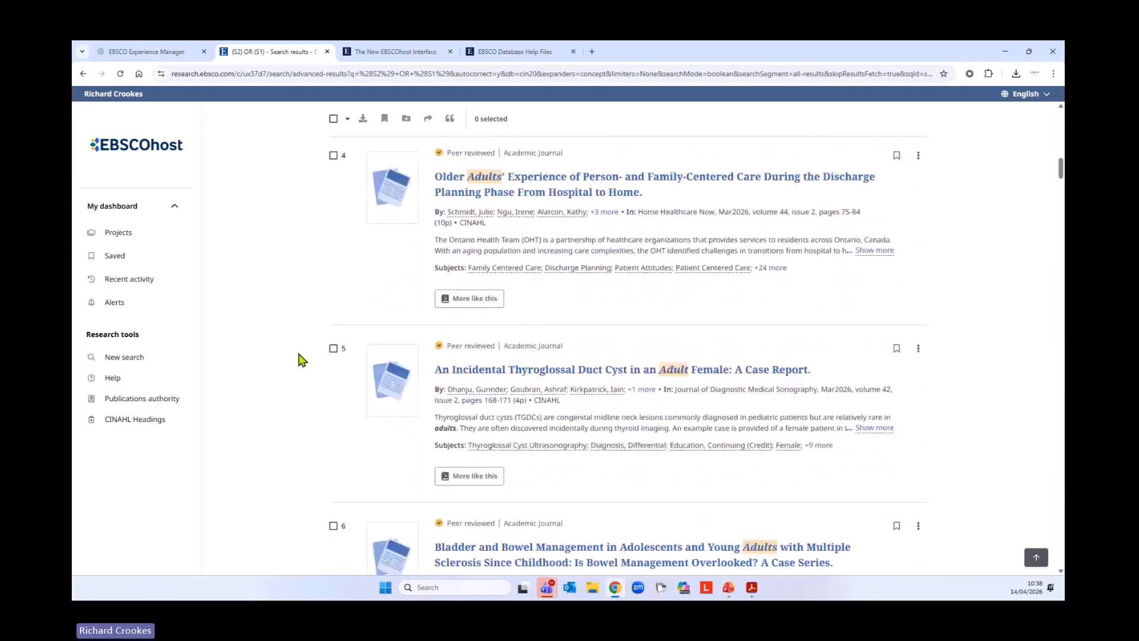
Begin a new keyword query in the first search row with cancer* OR neoplasms OR
scroll(303, 359, "down", 7)
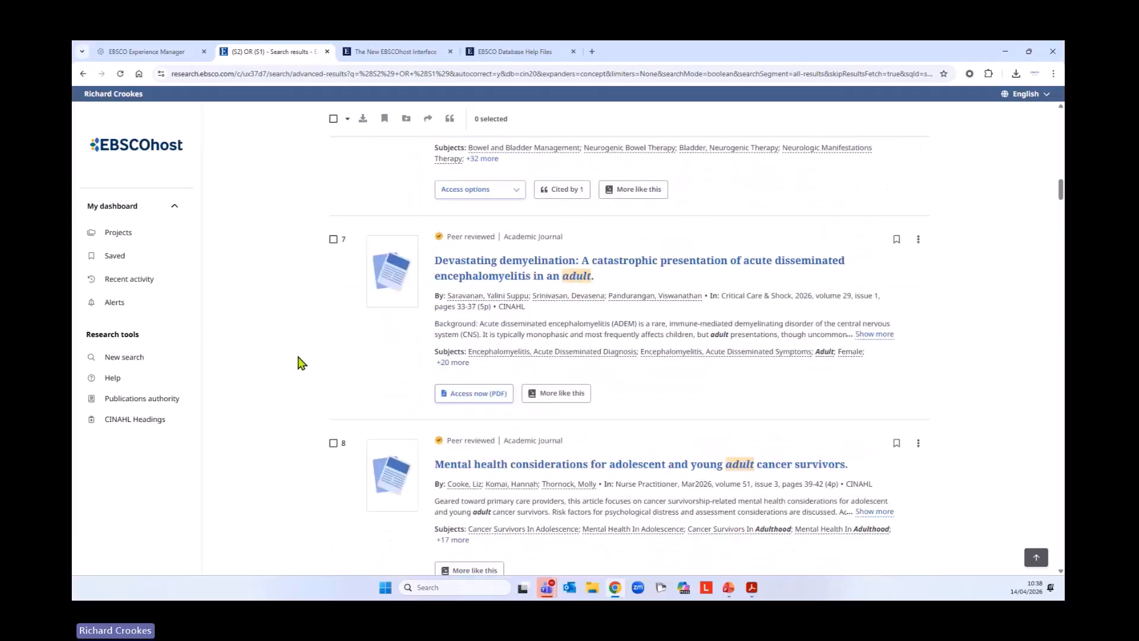
scroll(296, 359, "down", 2)
scroll(289, 364, "up", 20)
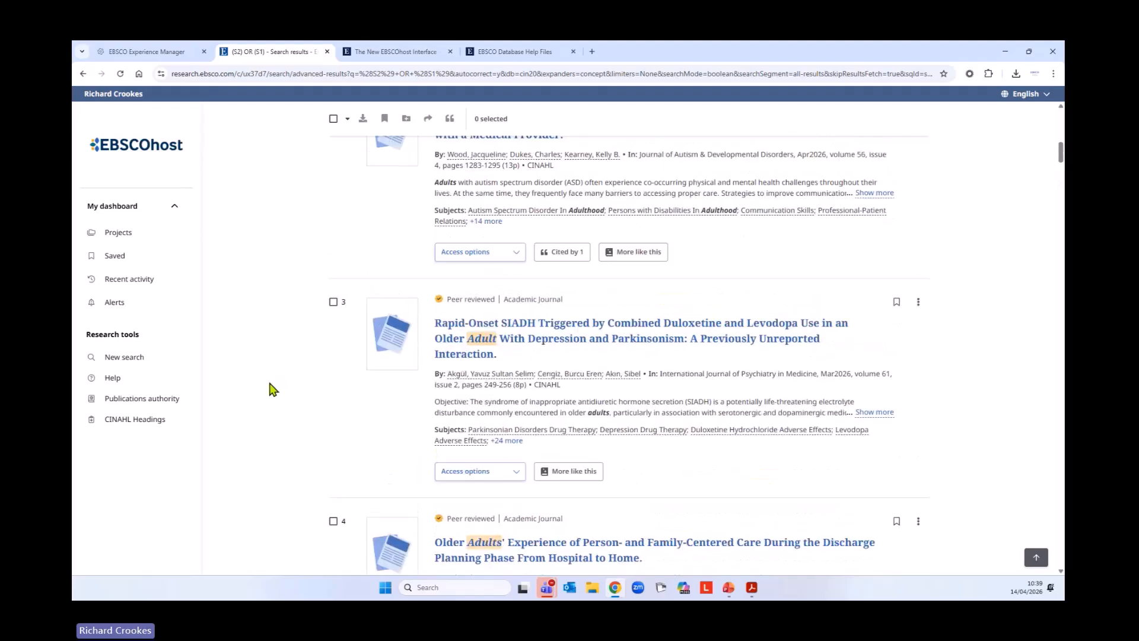
scroll(365, 341, "up", 8)
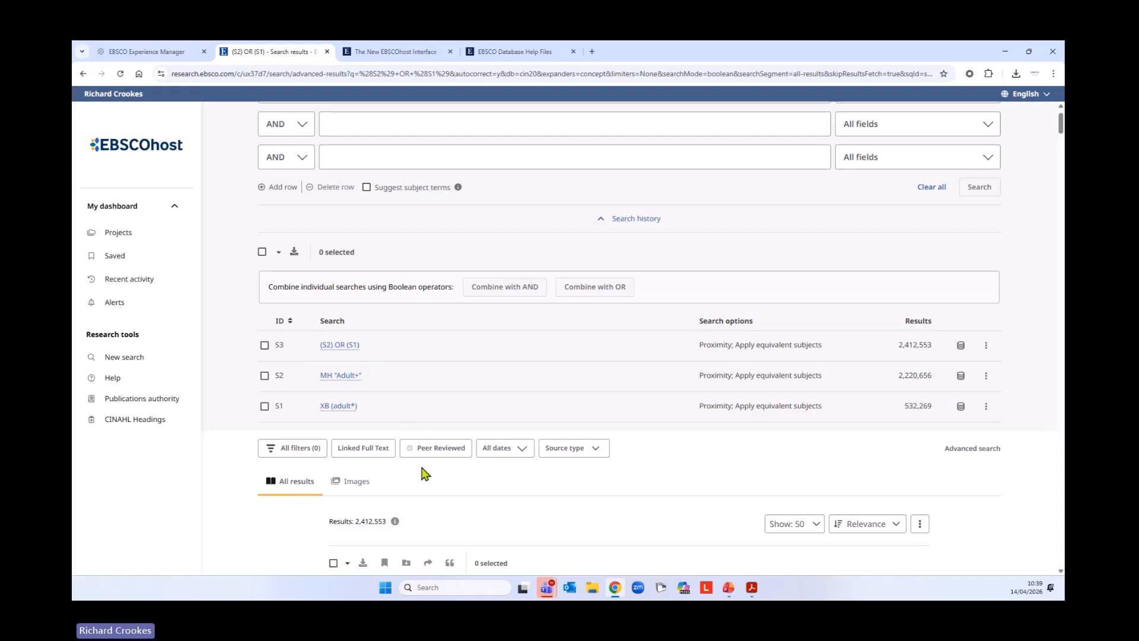
scroll(451, 492, "up", 1)
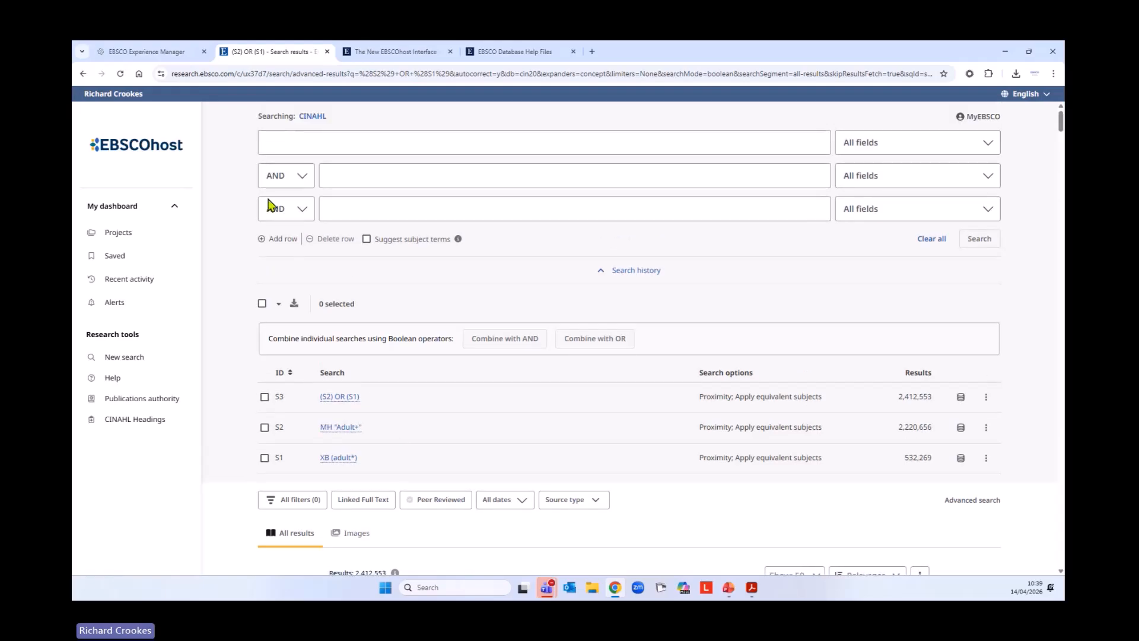
left_click(325, 137)
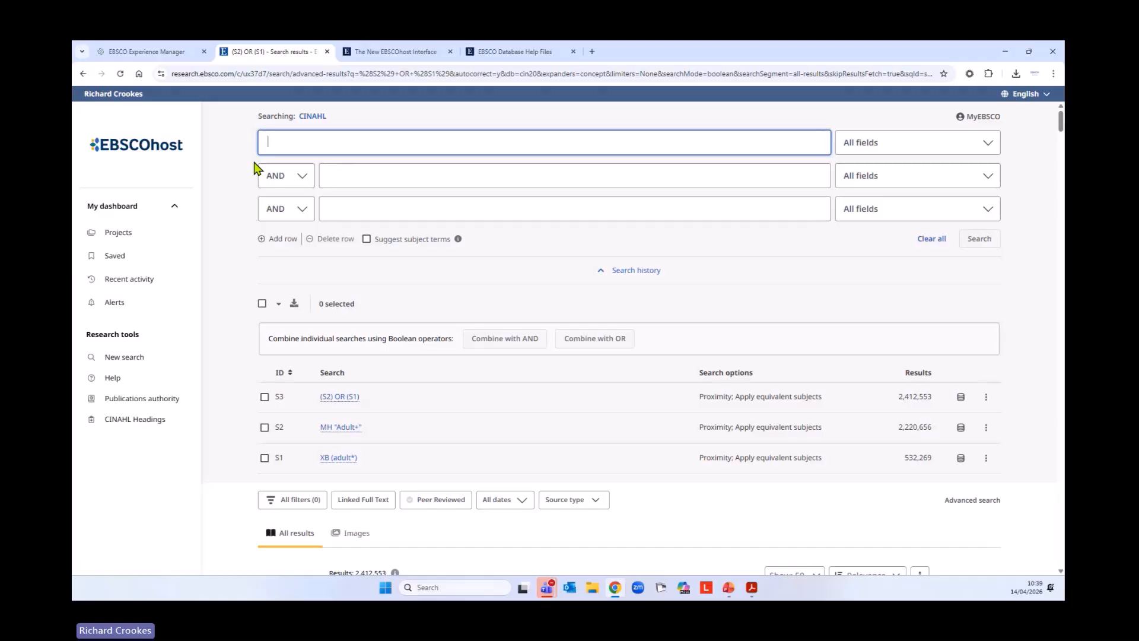
type("cancer")
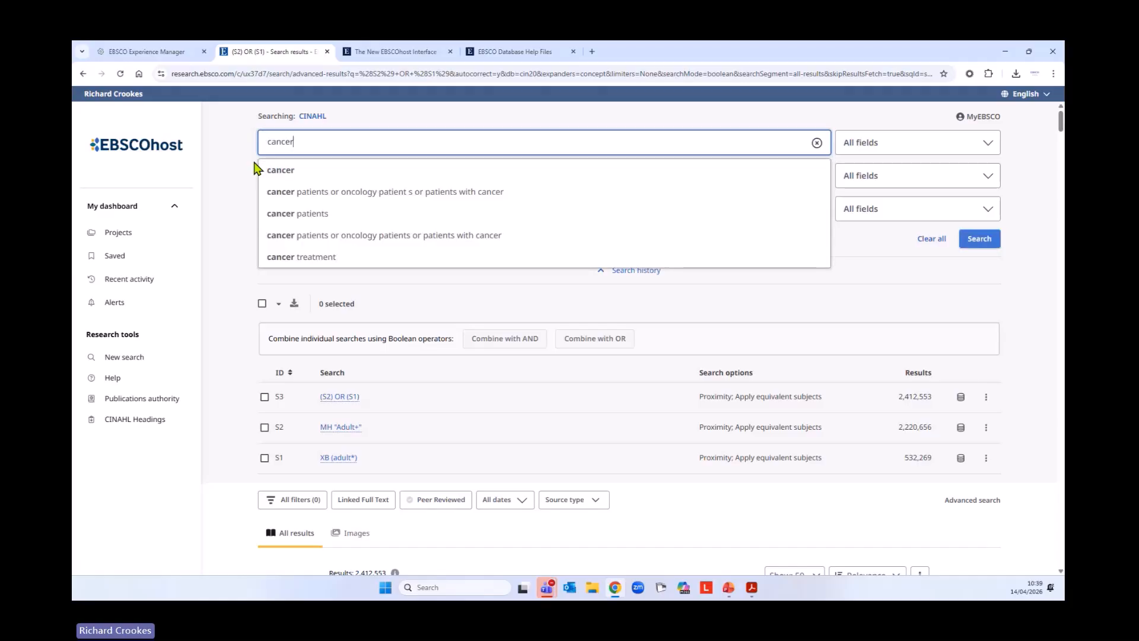
type("* OR ")
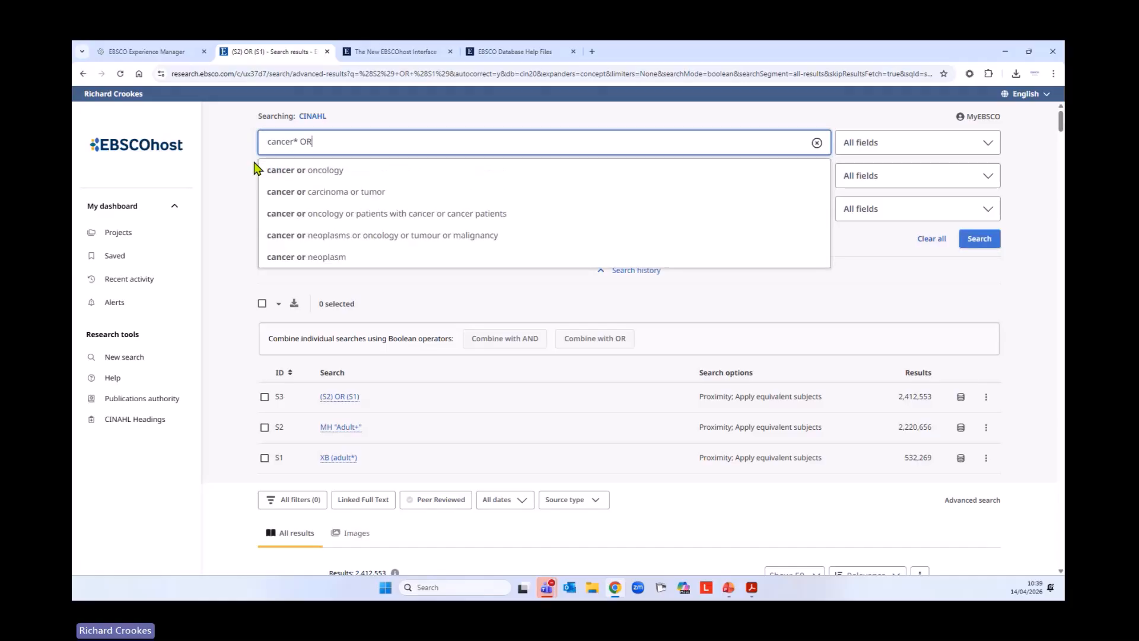
type("neom")
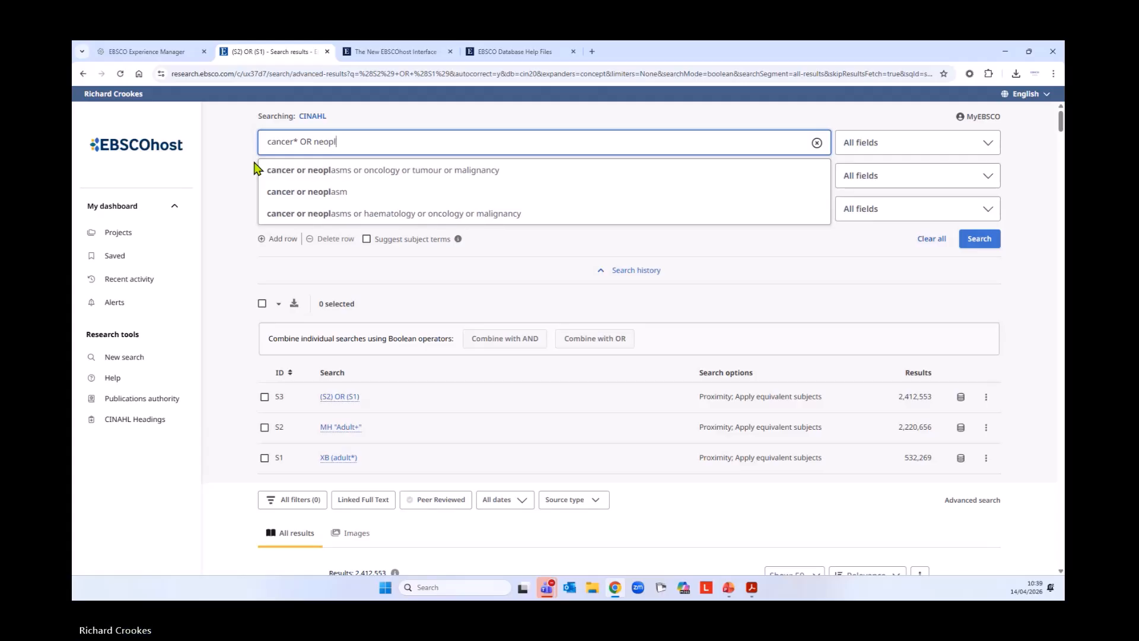
type("lasms OR")
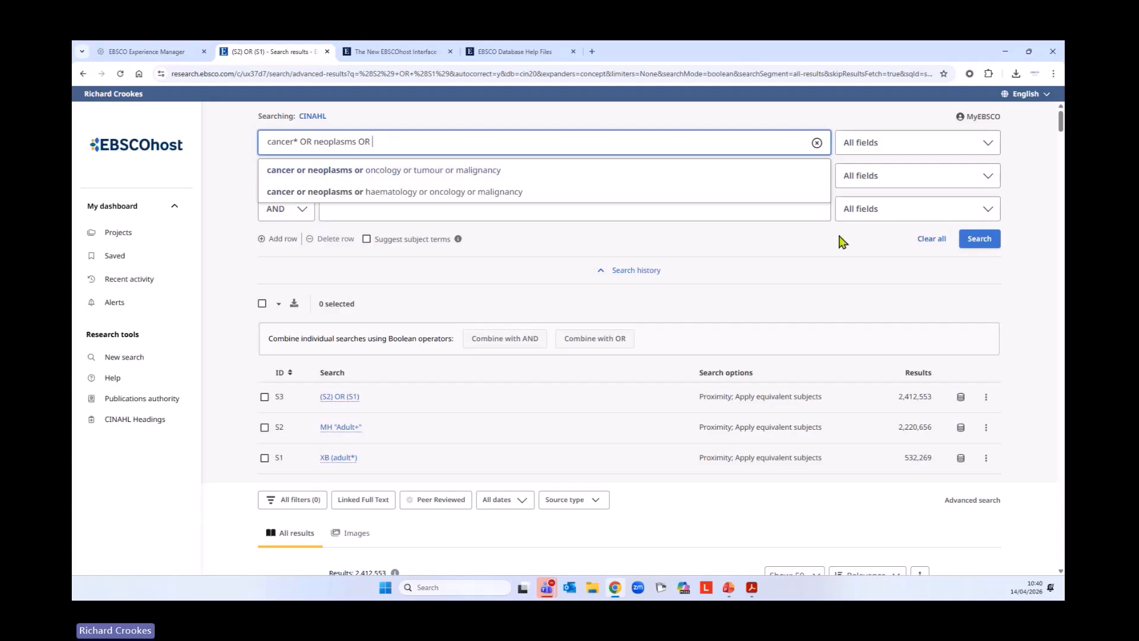
Extend the first row's query with oncologi* OR tumour and dismiss the search suggestions
type("onoc")
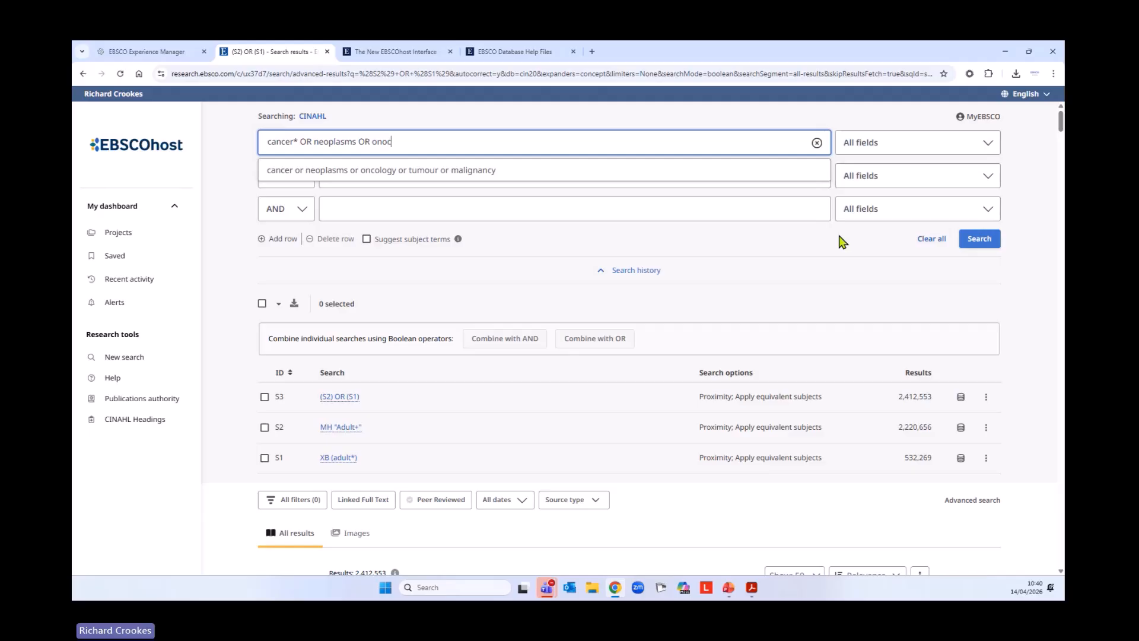
key("BackSpace")
key("BackSpace")
type("cologi* OR tumour")
key("BackSpace")
key("BackSpace")
type("#r")
key("BackSpace")
key("BackSpace")
type("ur")
left_click(221, 180)
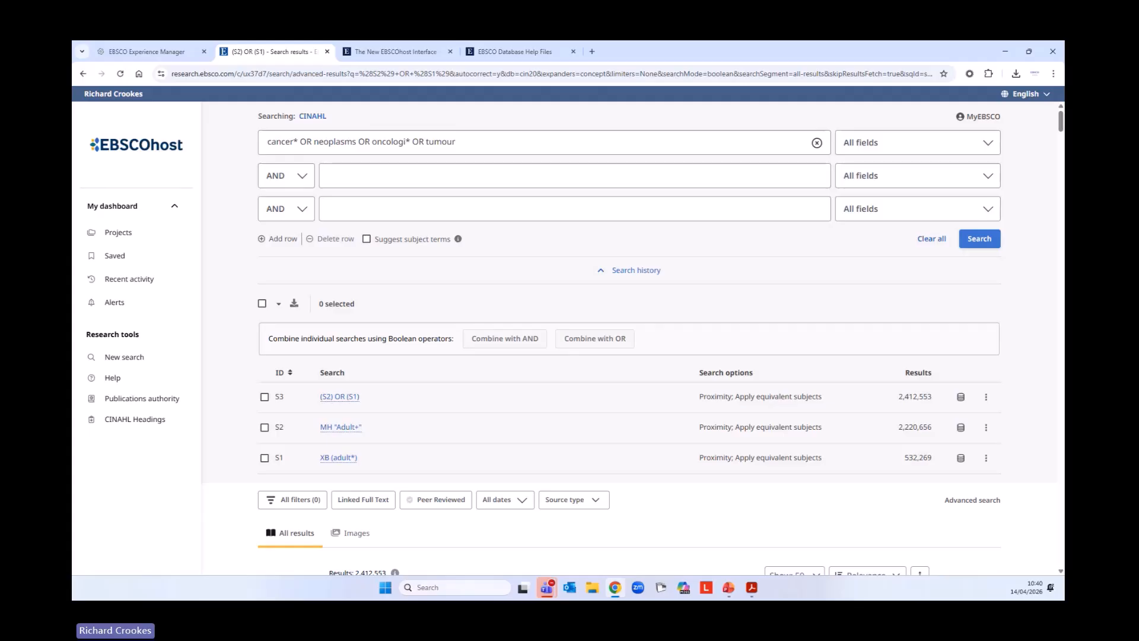
Restrict the cancer keyword query to Title or Abstract - XB, run it, and view it in the search history
left_click(888, 144)
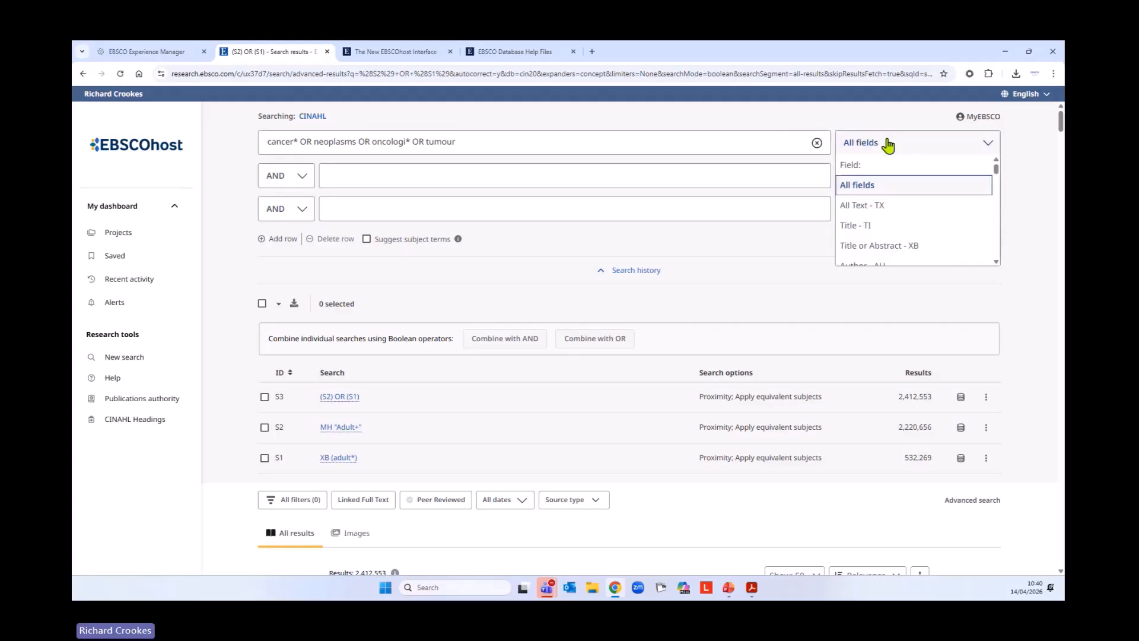
scroll(845, 232, "down", 1)
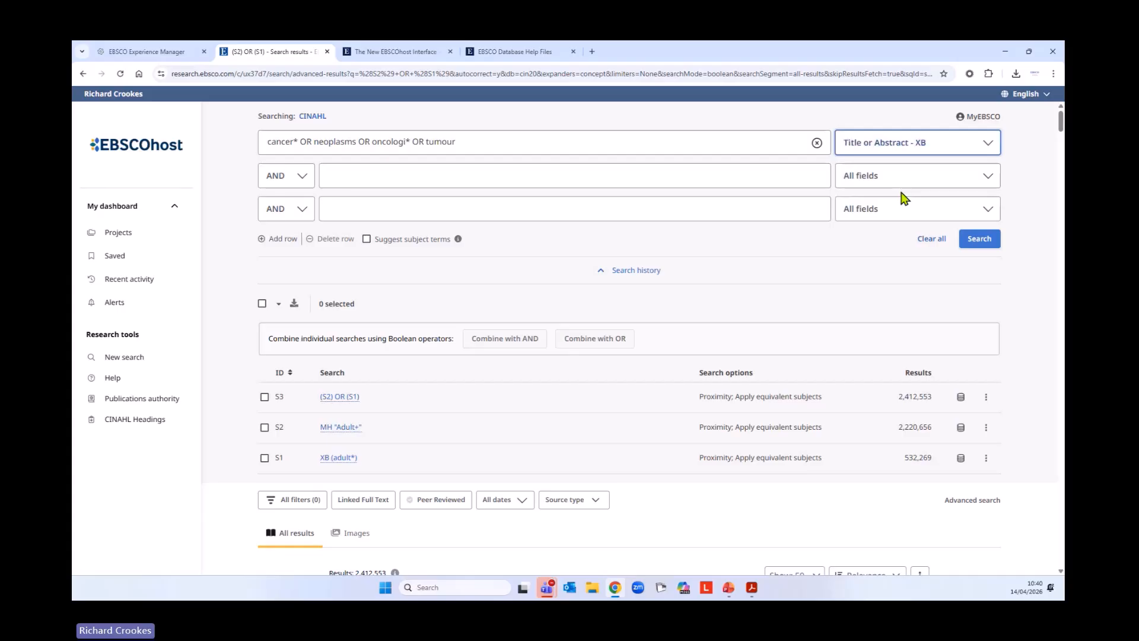
left_click(971, 243)
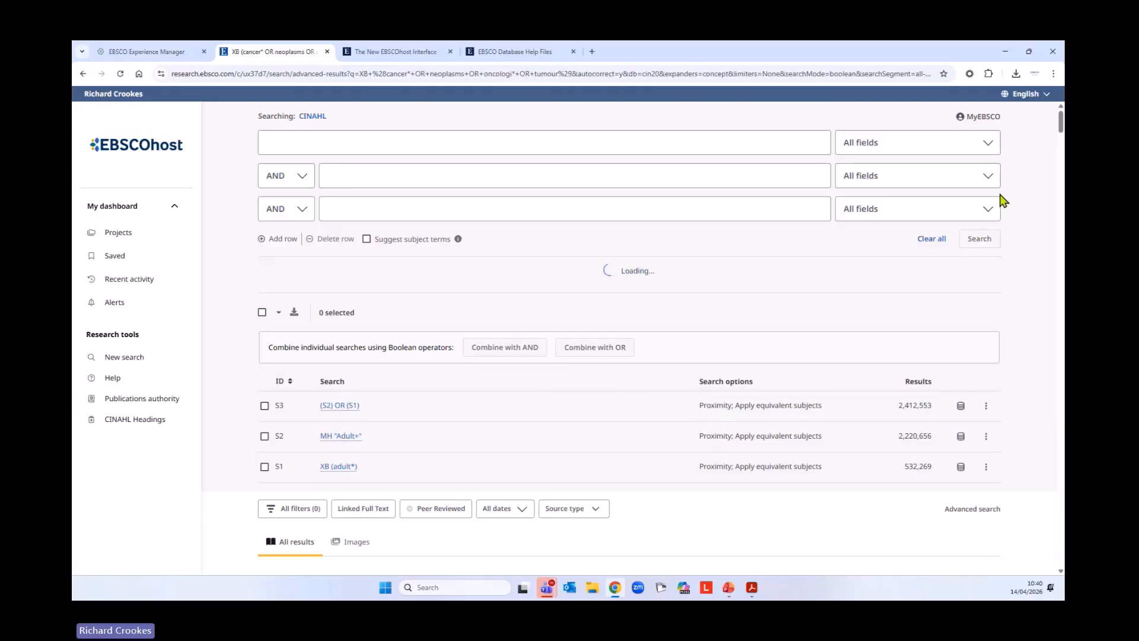
scroll(889, 281, "down", 1)
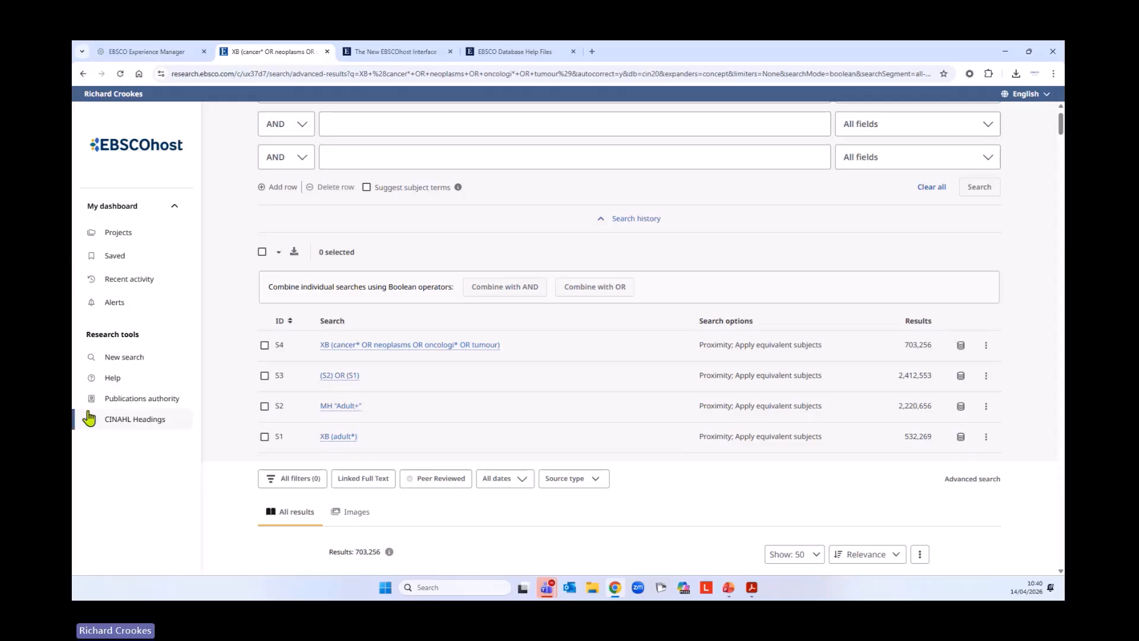
Start a new search for cancer with Suggest subject terms enabled and retrieve the matching CINAHL Headings
left_click(125, 361)
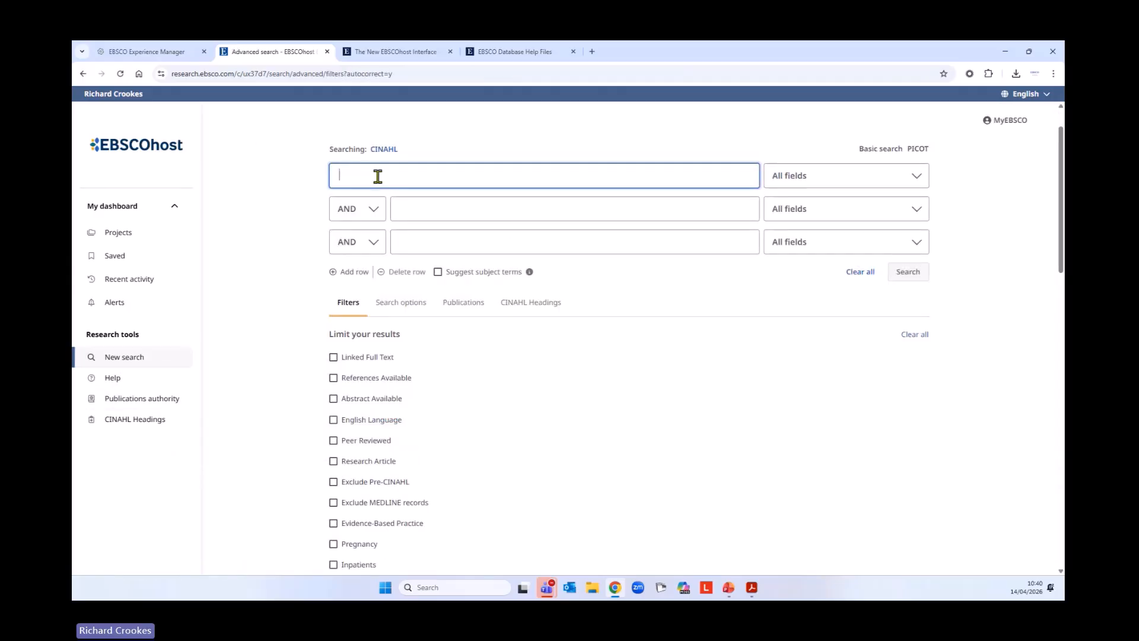
type("cancer")
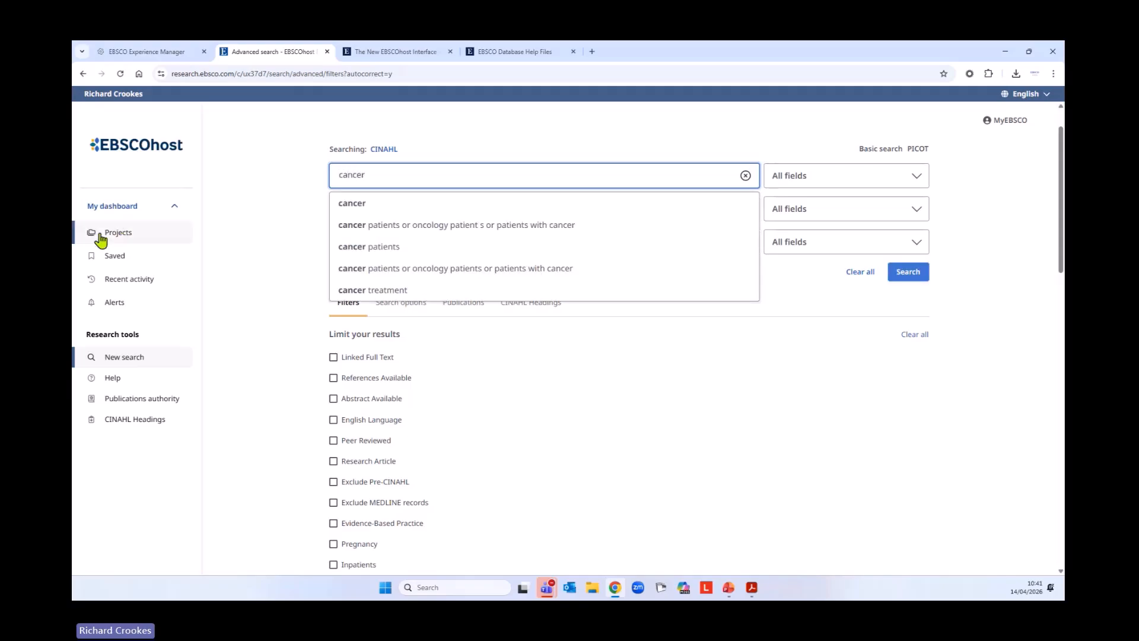
left_click(246, 245)
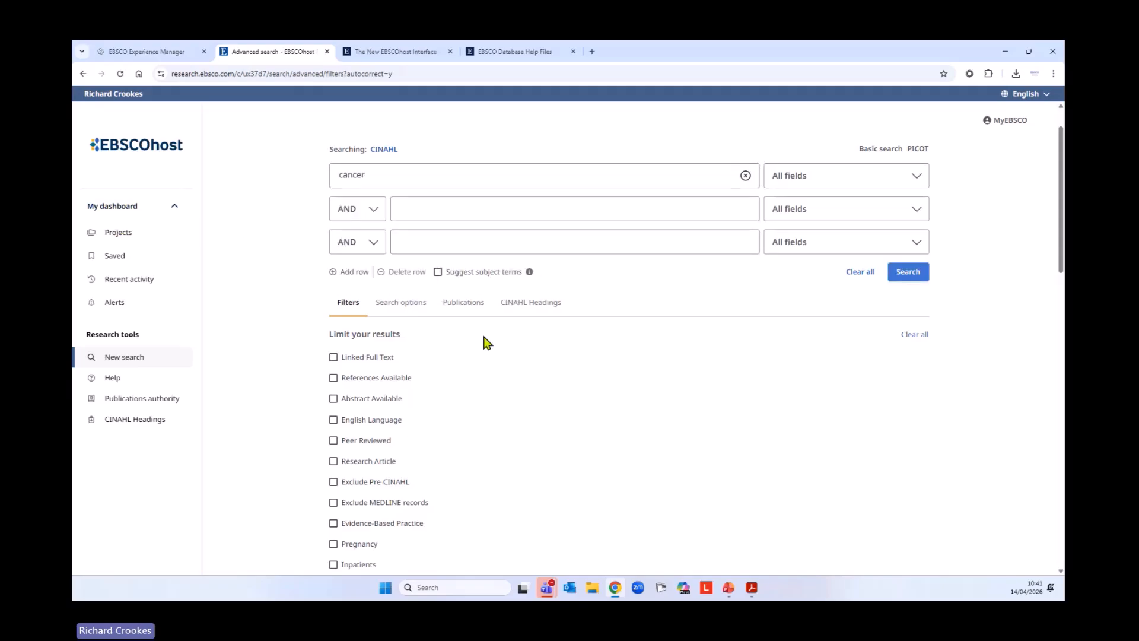
left_click(438, 273)
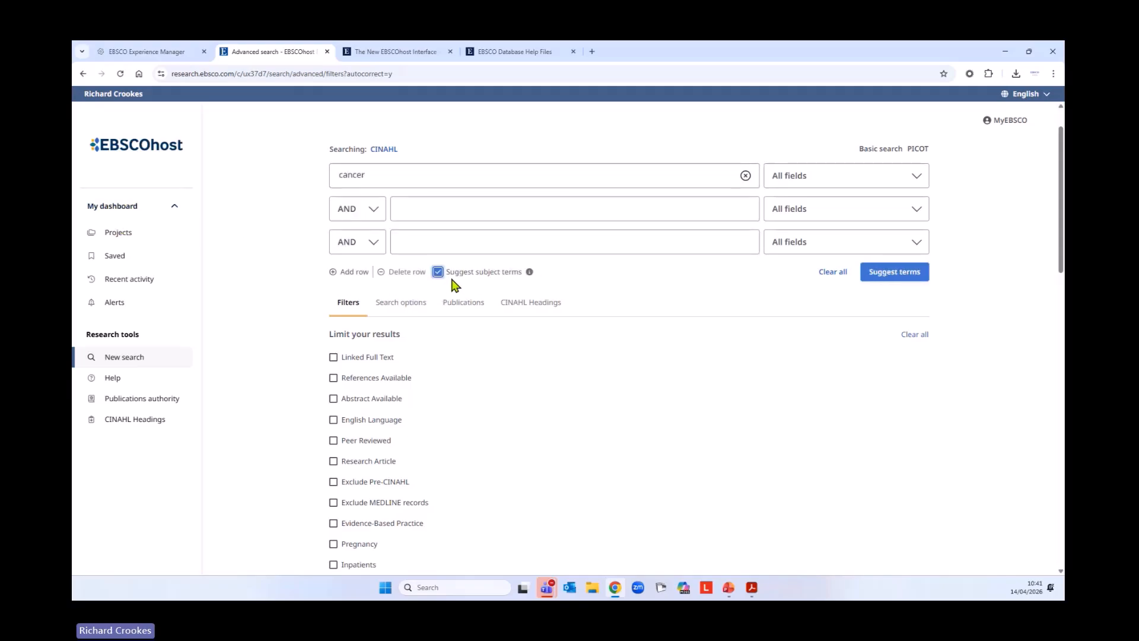
left_click(893, 276)
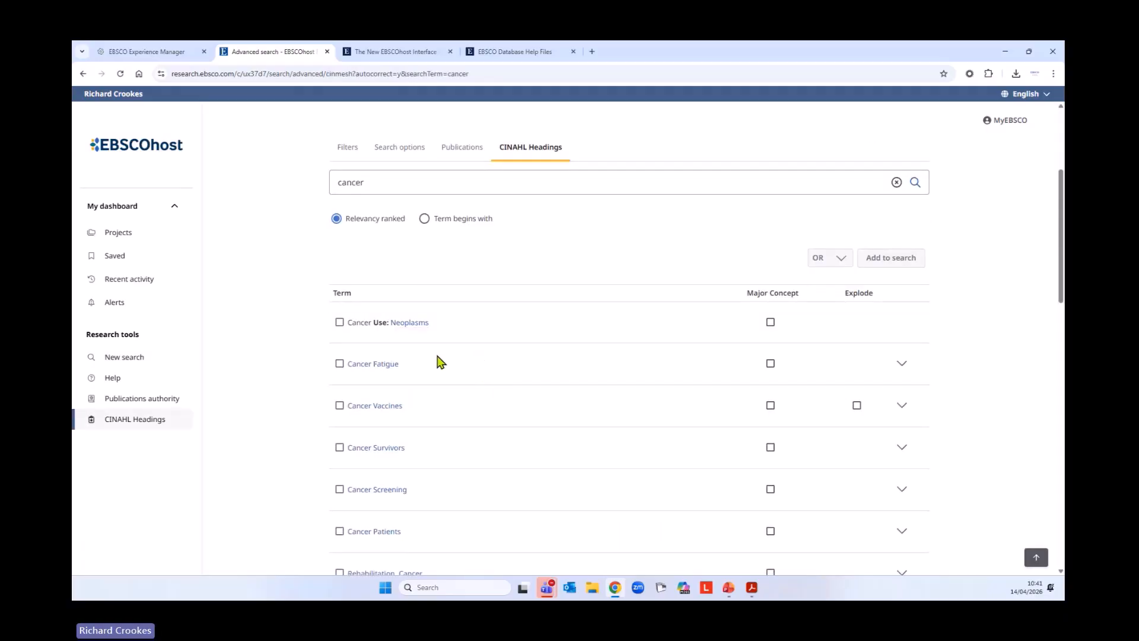
Open the Neoplasms heading and select it with the related headings Cancer Fatigue, Cancer Survivors, Chemotherapy, Cancer, and Oncology
left_click(411, 324)
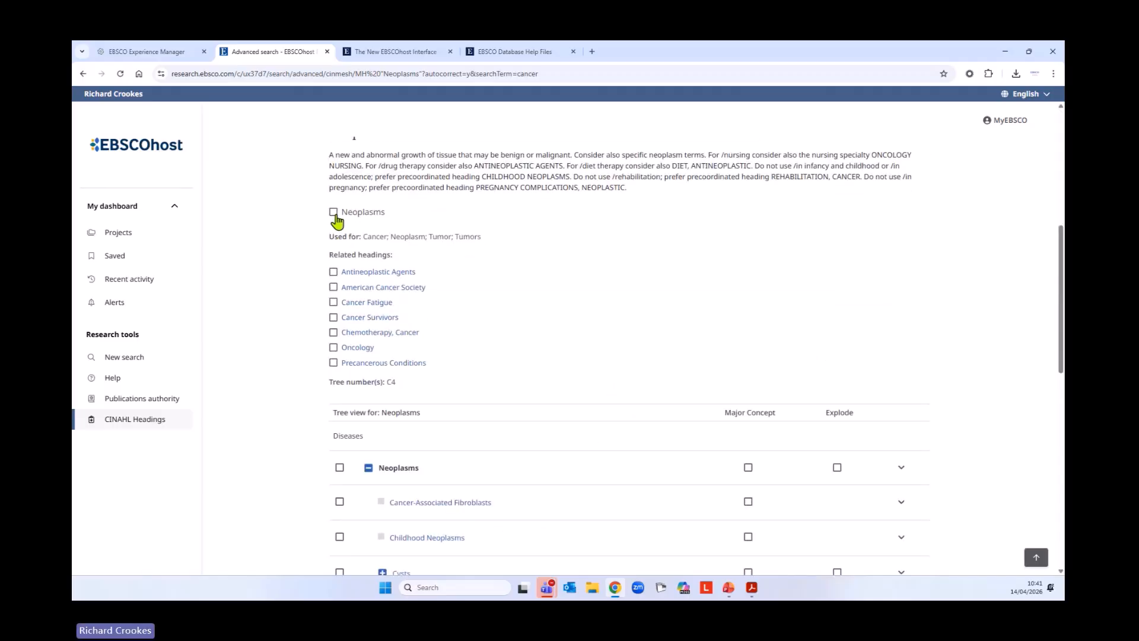
left_click(333, 211)
left_click(334, 302)
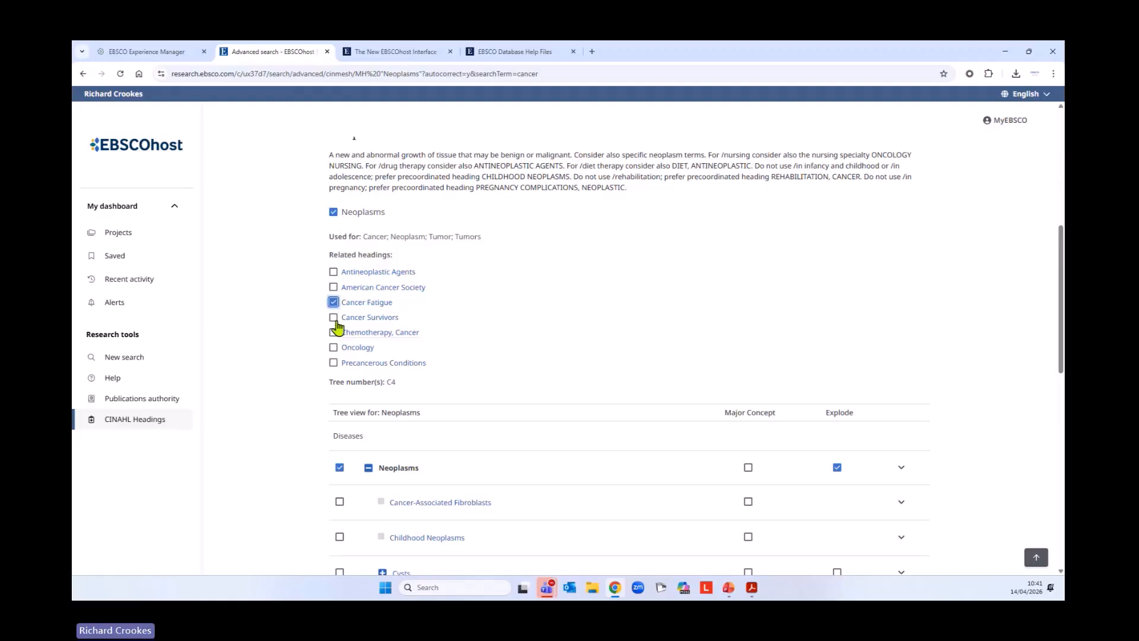
left_click(333, 317)
left_click(333, 332)
left_click(334, 346)
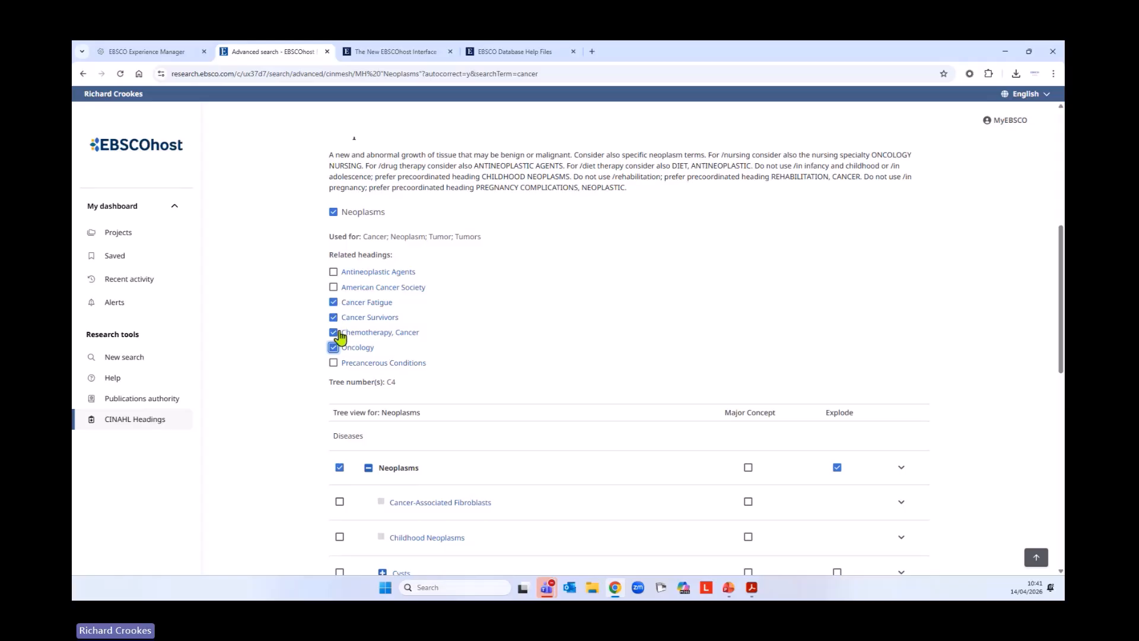
Look through the Neoplasms tree, add the selected headings to the search with OR, and highlight the resulting query in the first search row
scroll(296, 450, "down", 3)
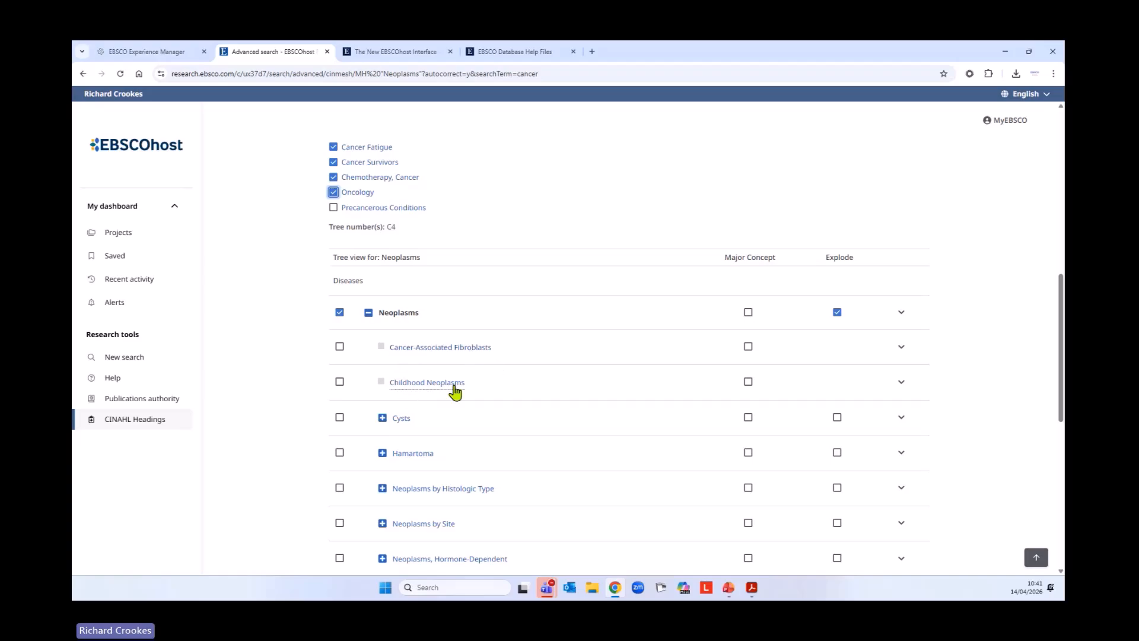
scroll(290, 397, "down", 1)
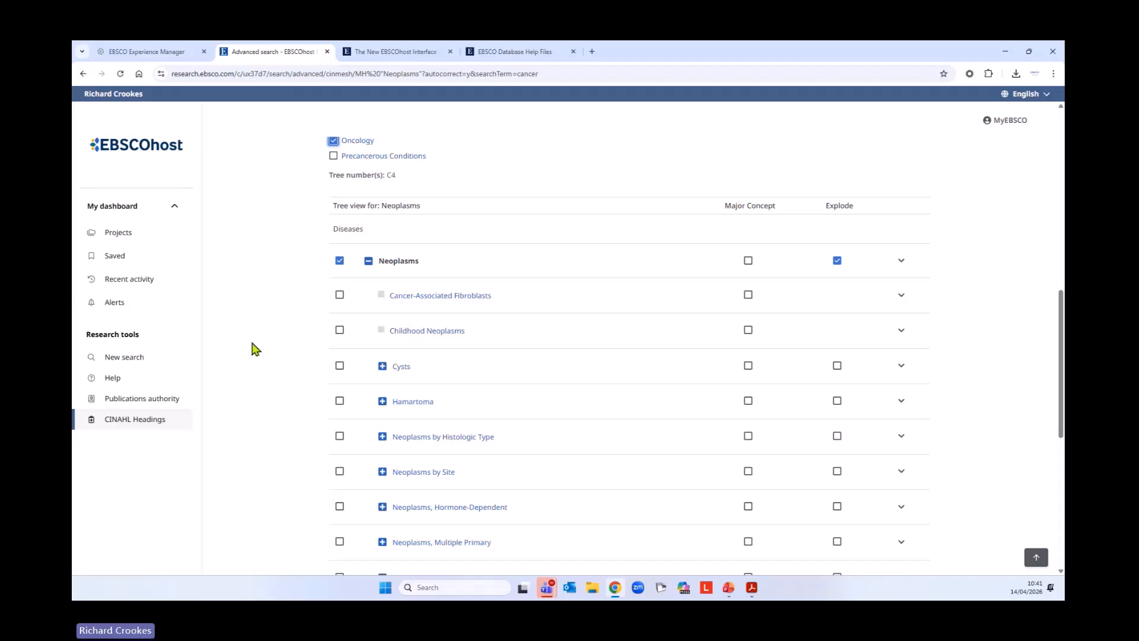
scroll(275, 425, "down", 4)
scroll(275, 436, "down", 4)
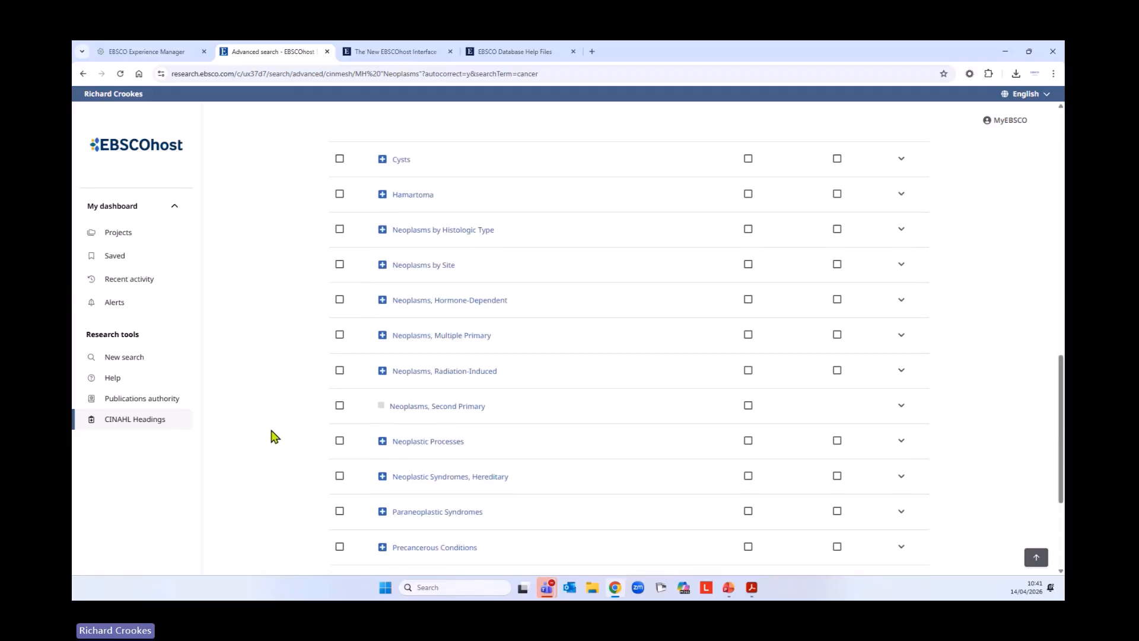
scroll(572, 457, "up", 15)
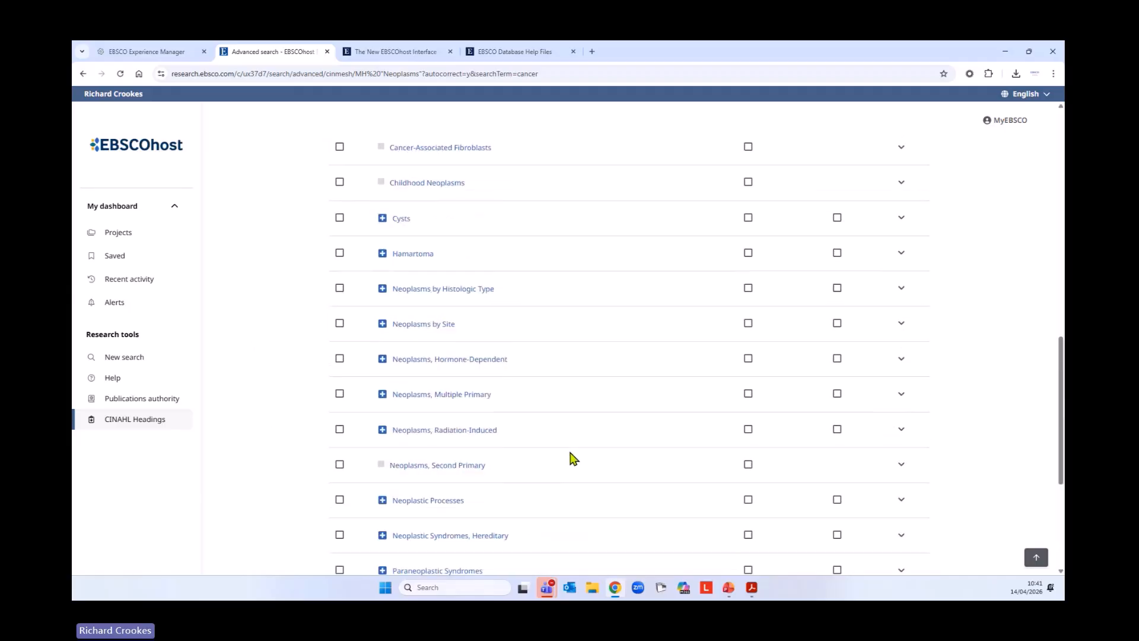
left_click(884, 321)
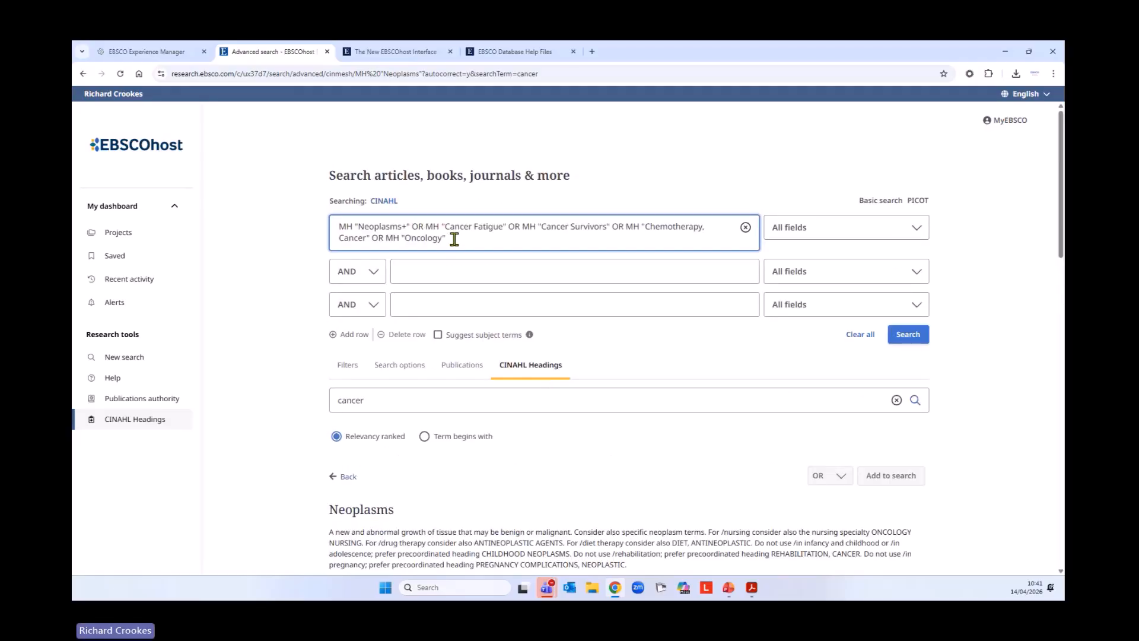
left_click_drag(450, 237, 336, 226)
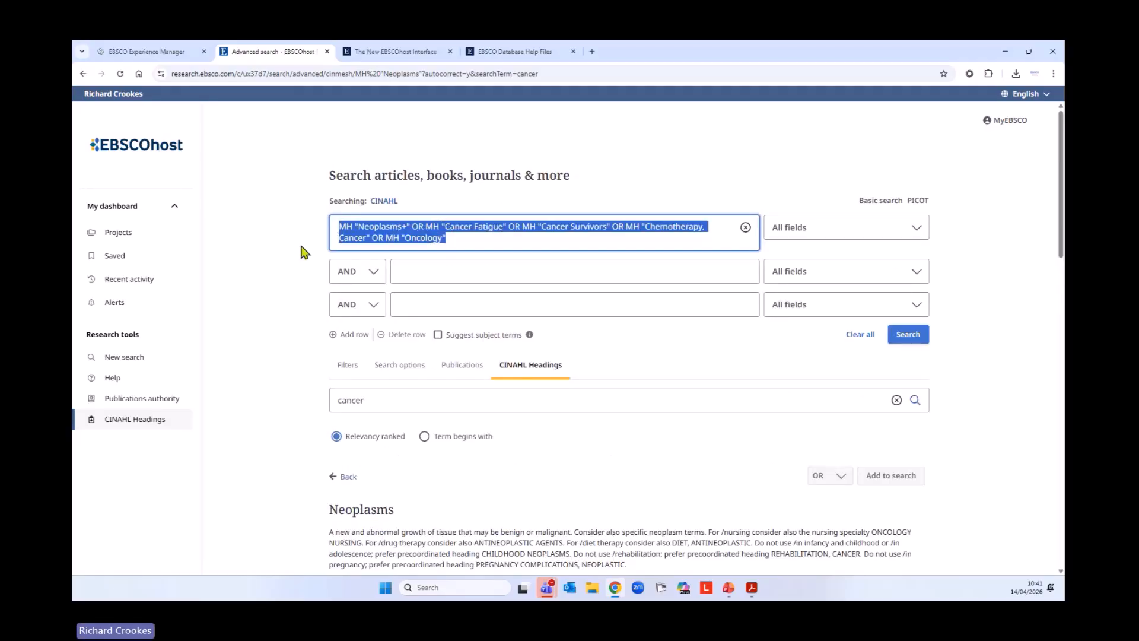
left_click(468, 241)
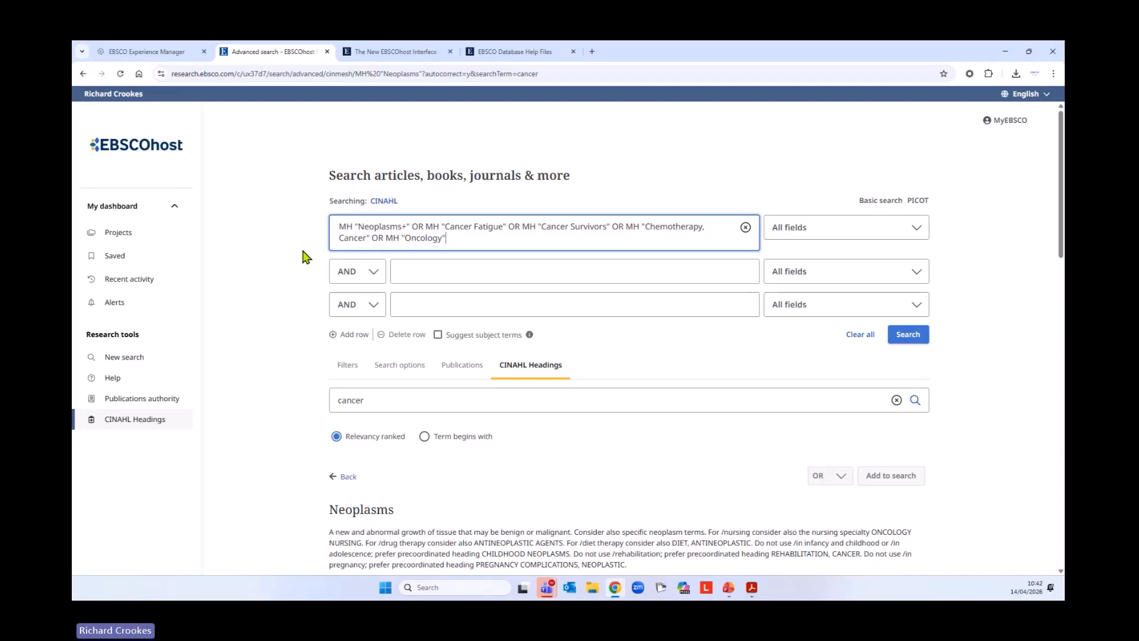
Run the cancer subject headings search and view it in the search history
left_click(897, 334)
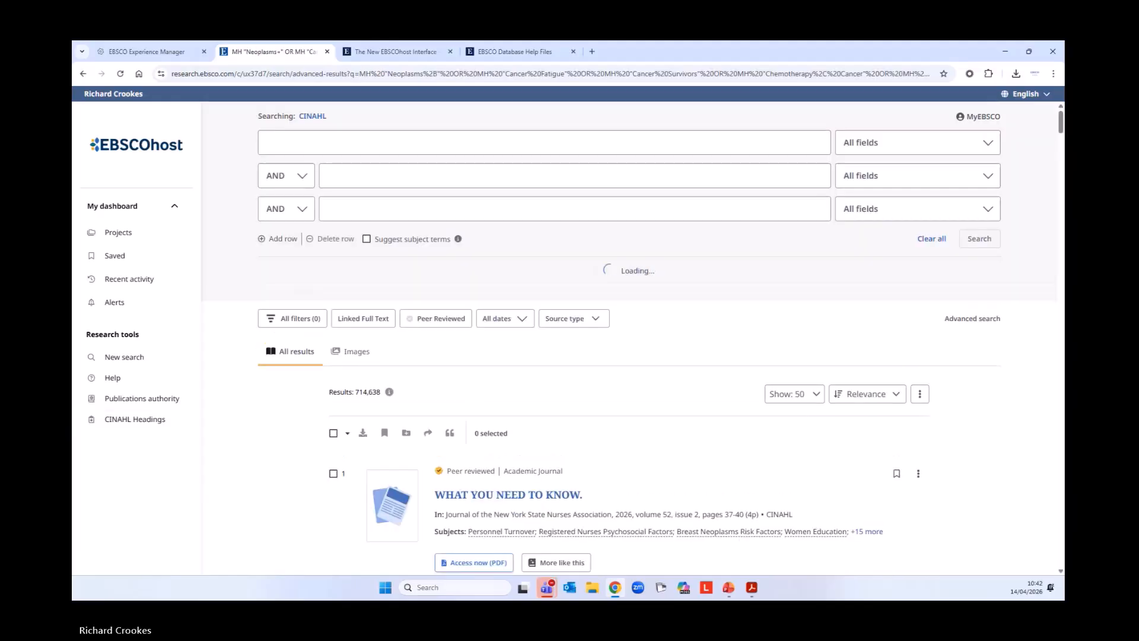
scroll(606, 302, "down", 2)
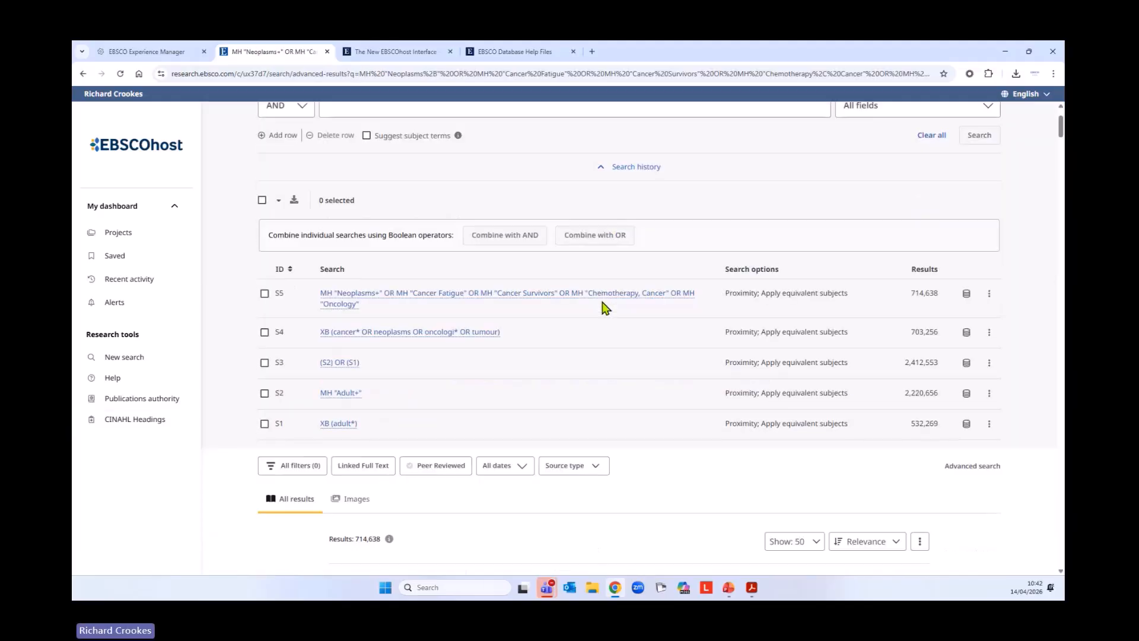
scroll(605, 308, "down", 1)
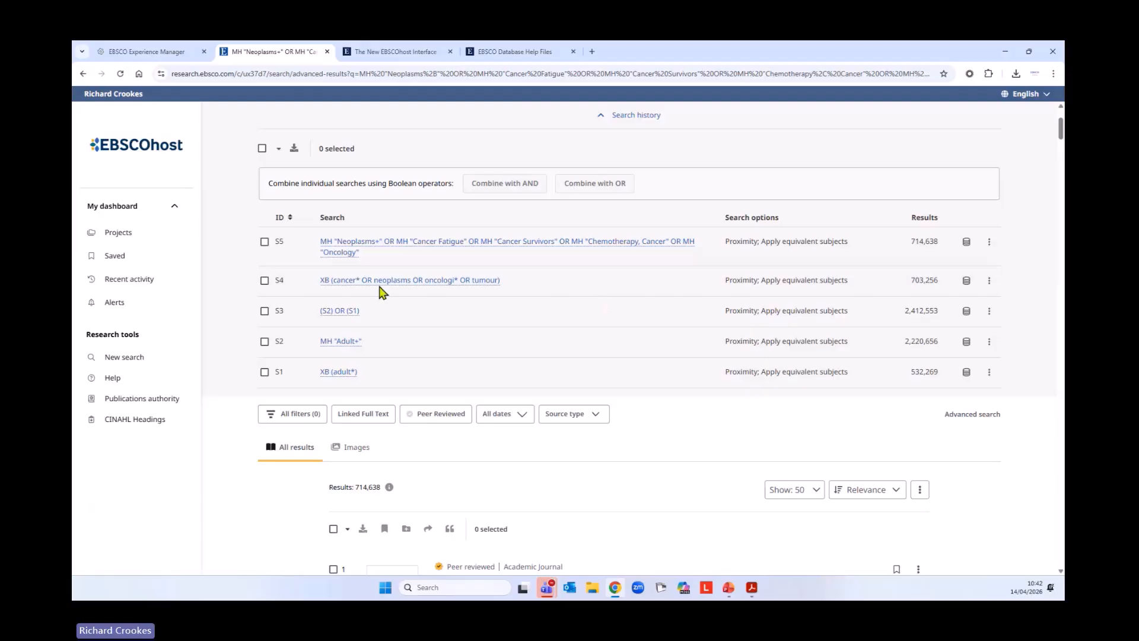
Combine searches S4 and S5 with OR, run the combined search, and view it in the search history
left_click(264, 280)
left_click(265, 243)
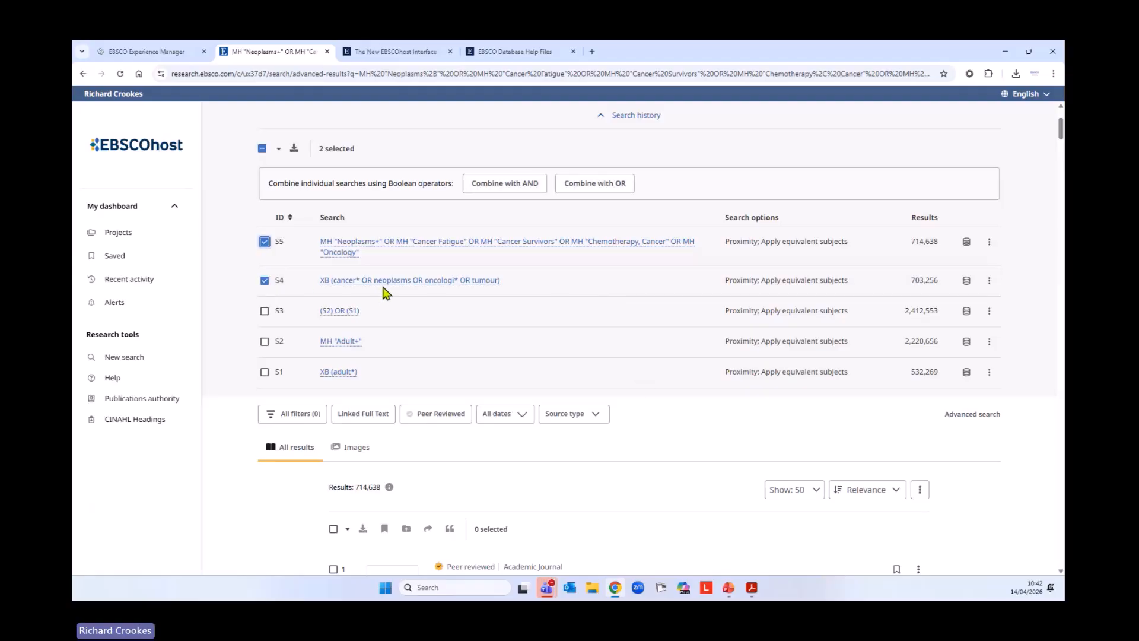
scroll(627, 320, "up", 2)
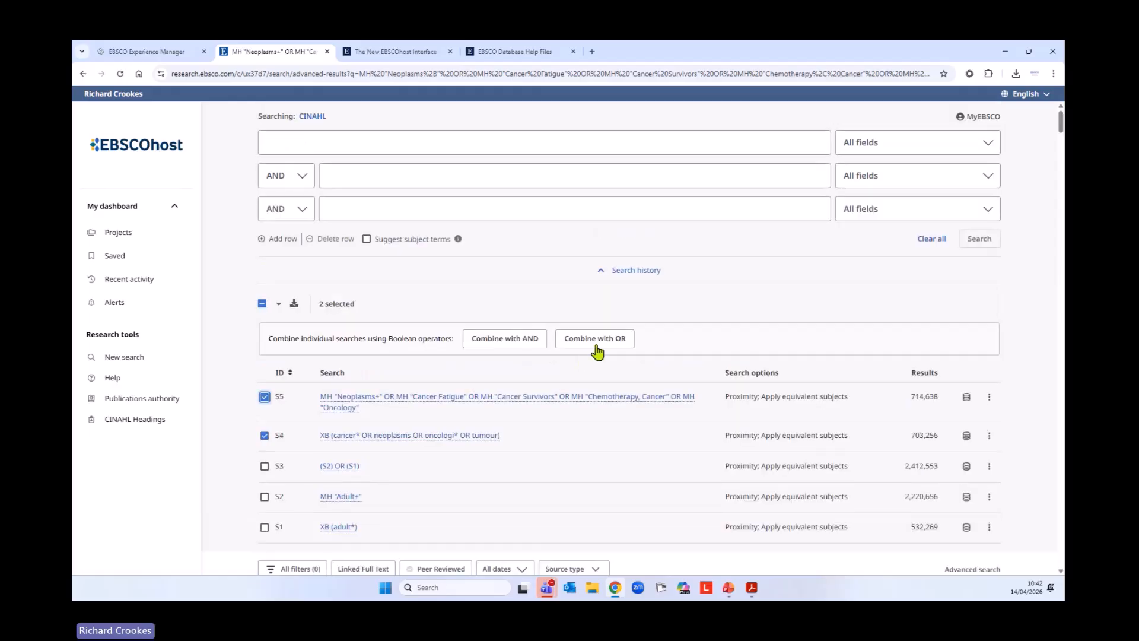
left_click(593, 339)
left_click(979, 240)
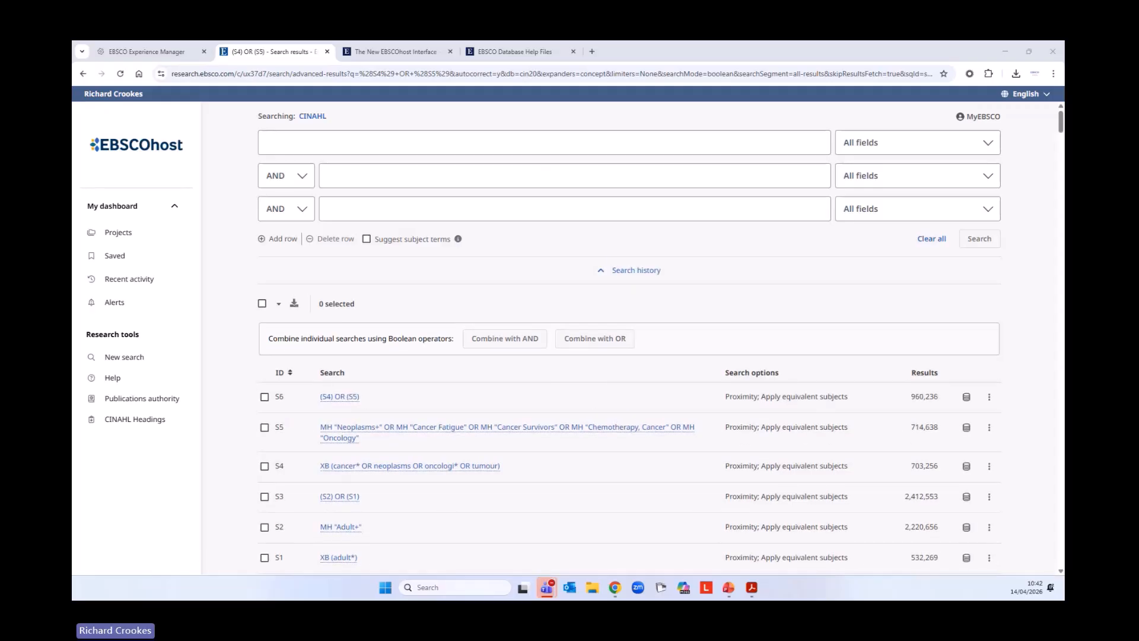
scroll(749, 270, "down", 3)
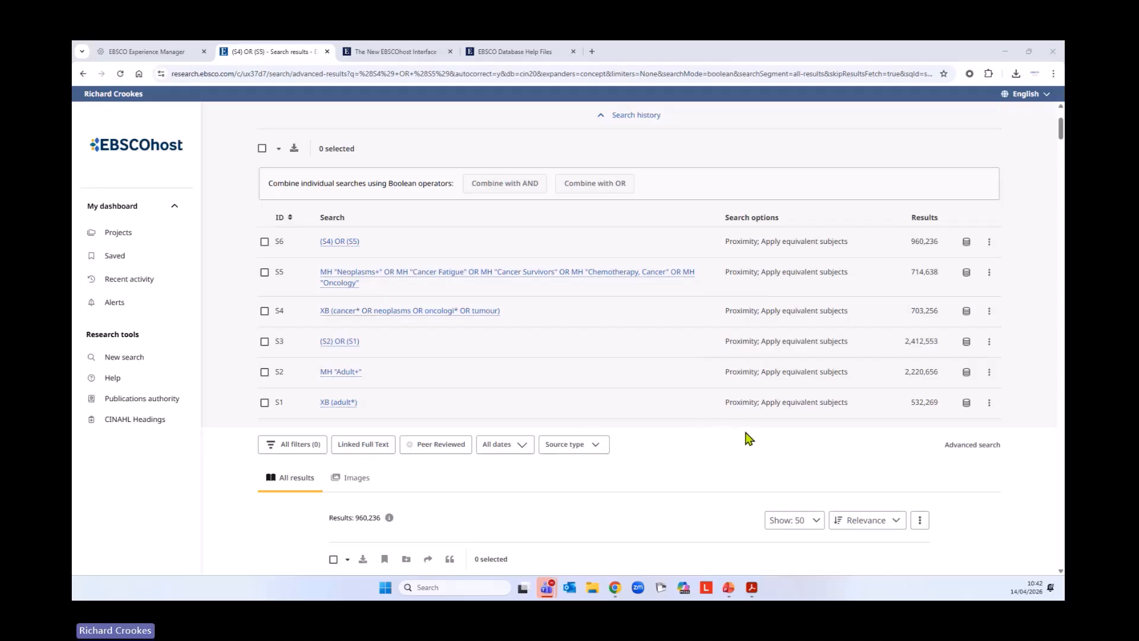
Enter the query "fatigue* OR exhaust* OR tire* OR letharg*" in the first search row
scroll(746, 436, "up", 2)
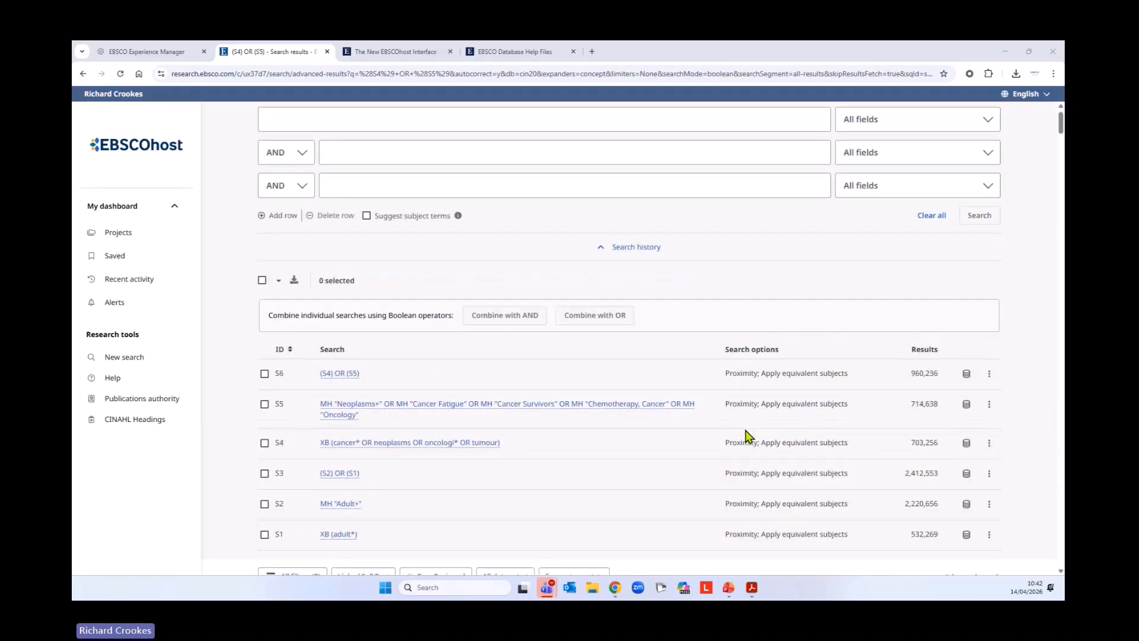
left_click(468, 144)
type("fa")
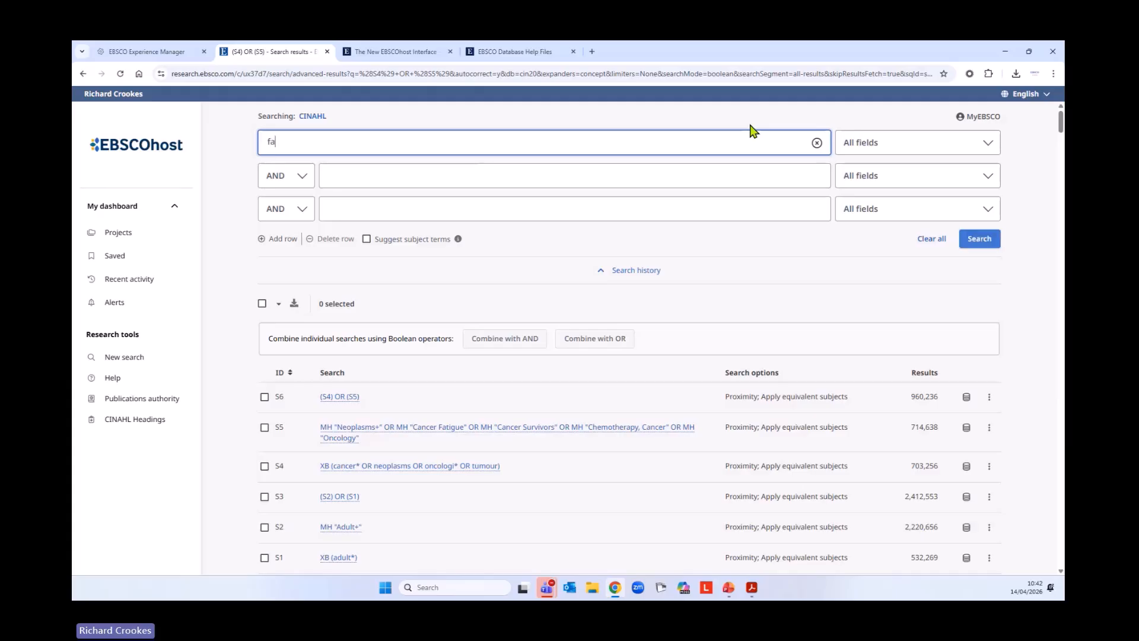
type("tigu")
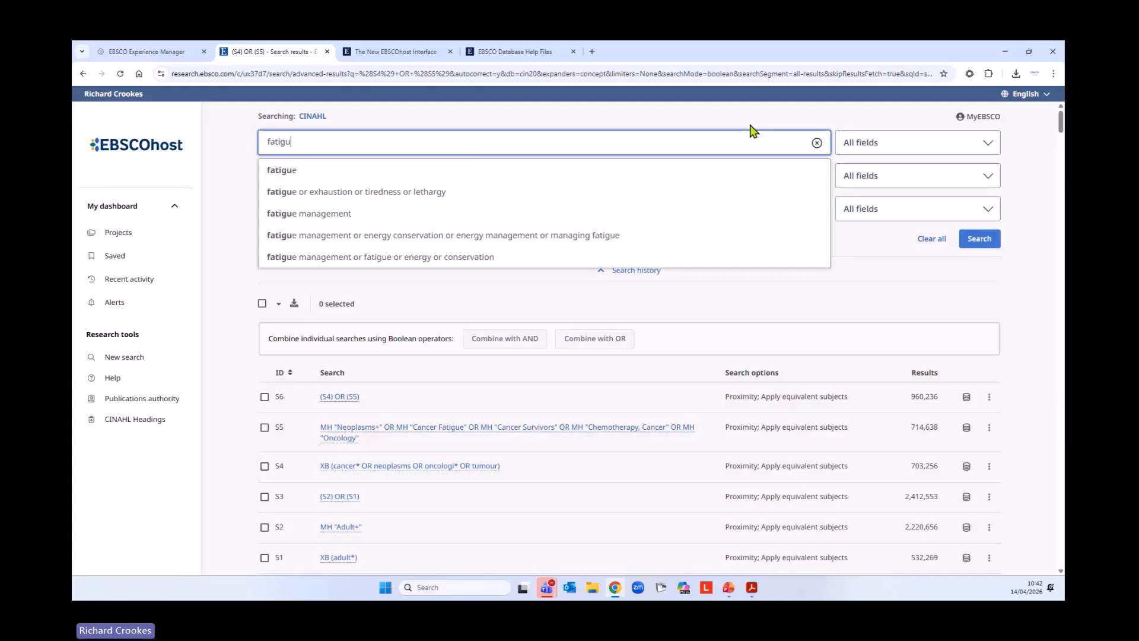
type("e* ")
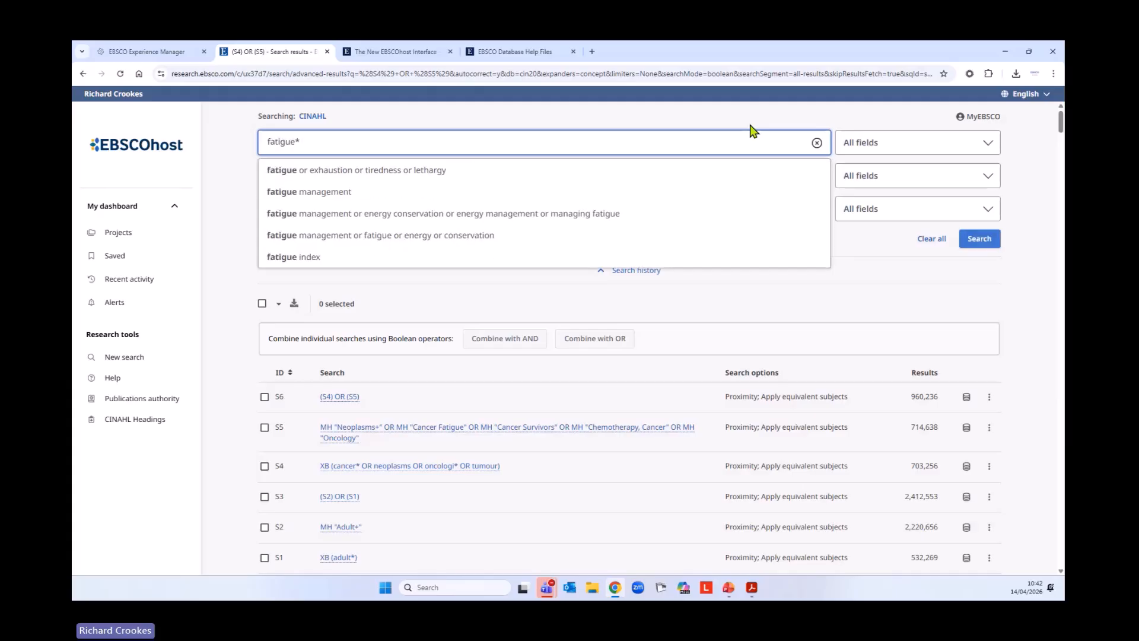
type("OR ")
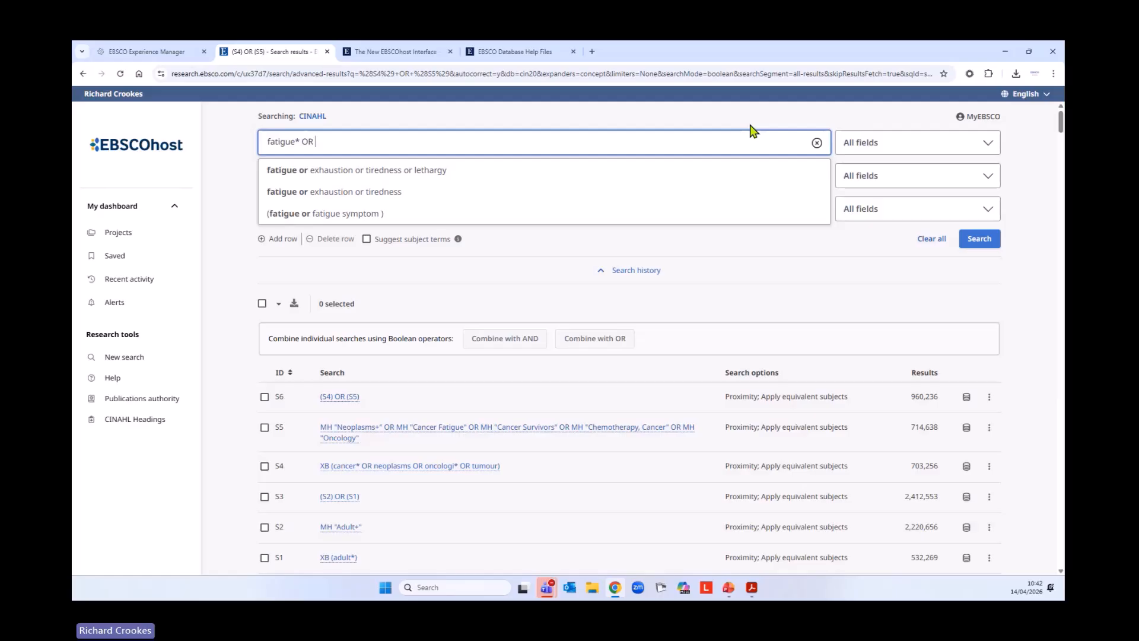
type("exhaust")
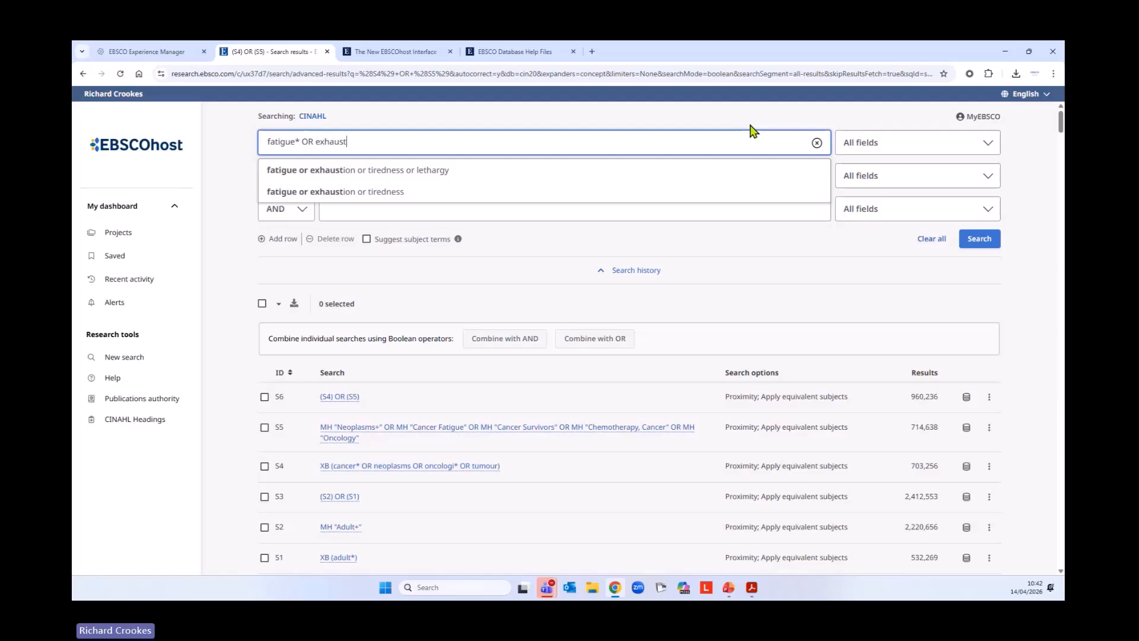
type("*")
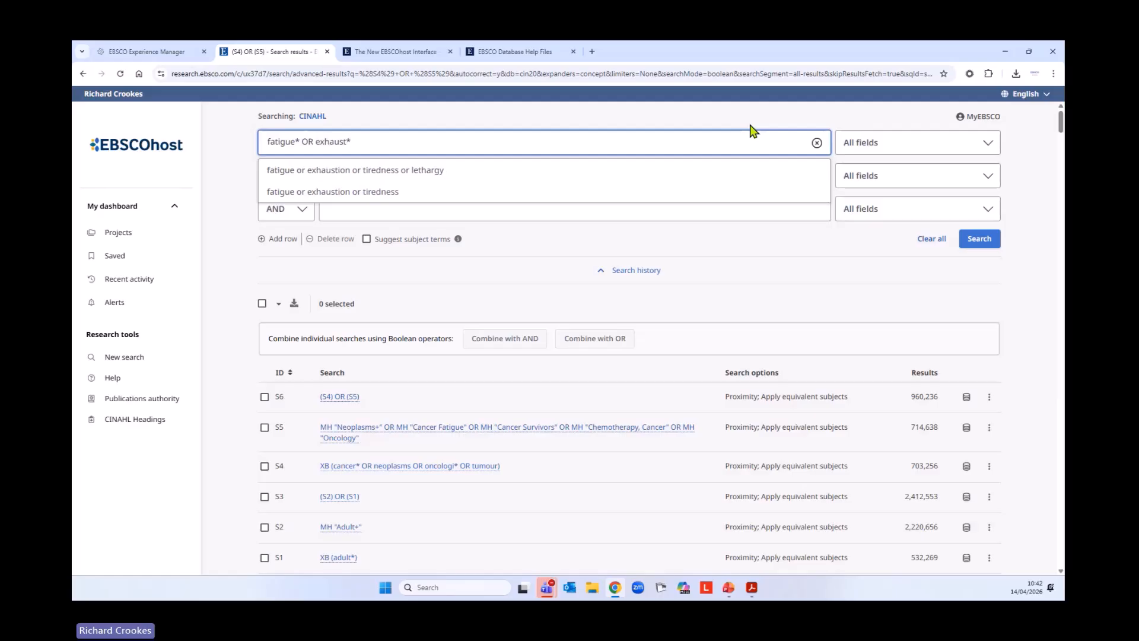
type(" OR ti")
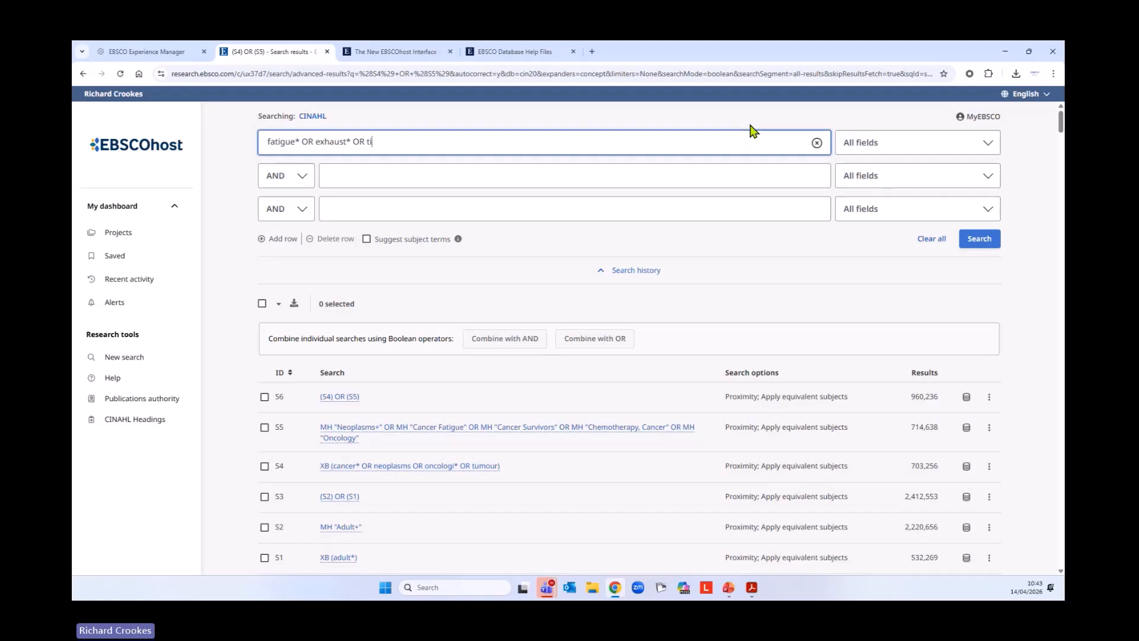
type("red")
type("etharg*")
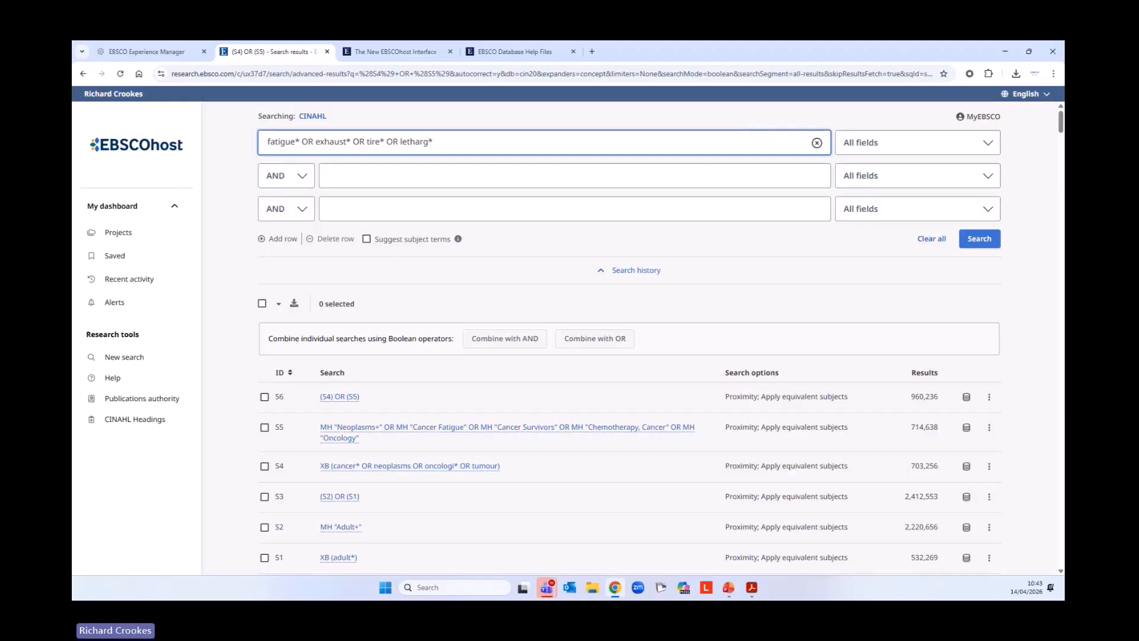
Restrict the fatigue keyword query to Title or Abstract - XB and run the search
key("alt+Tab")
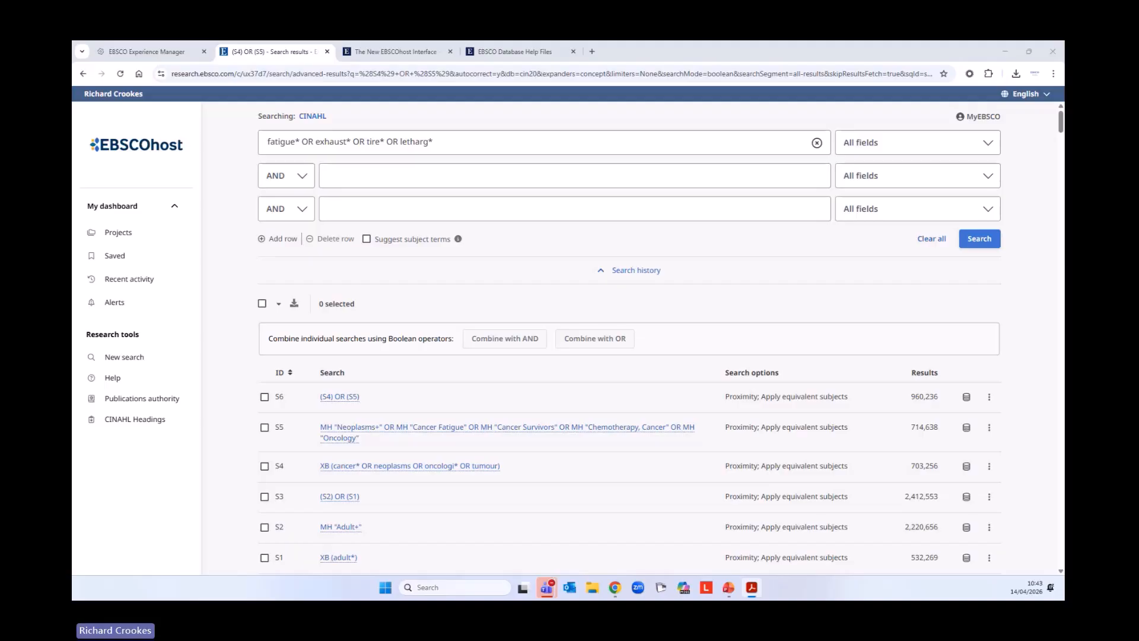
left_click(480, 144)
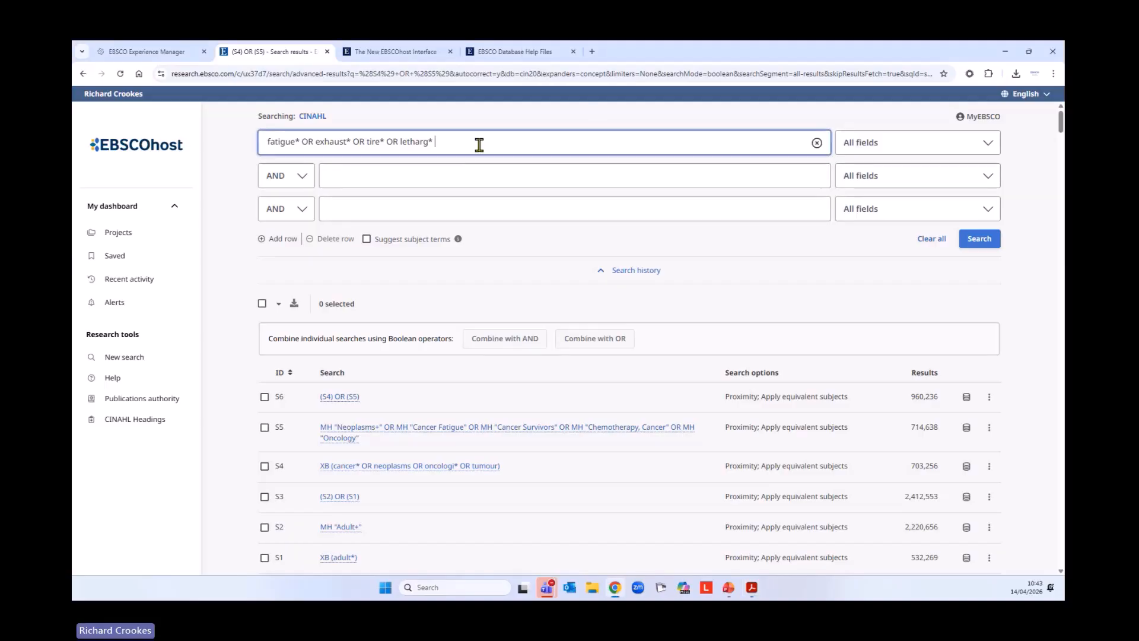
left_click(842, 146)
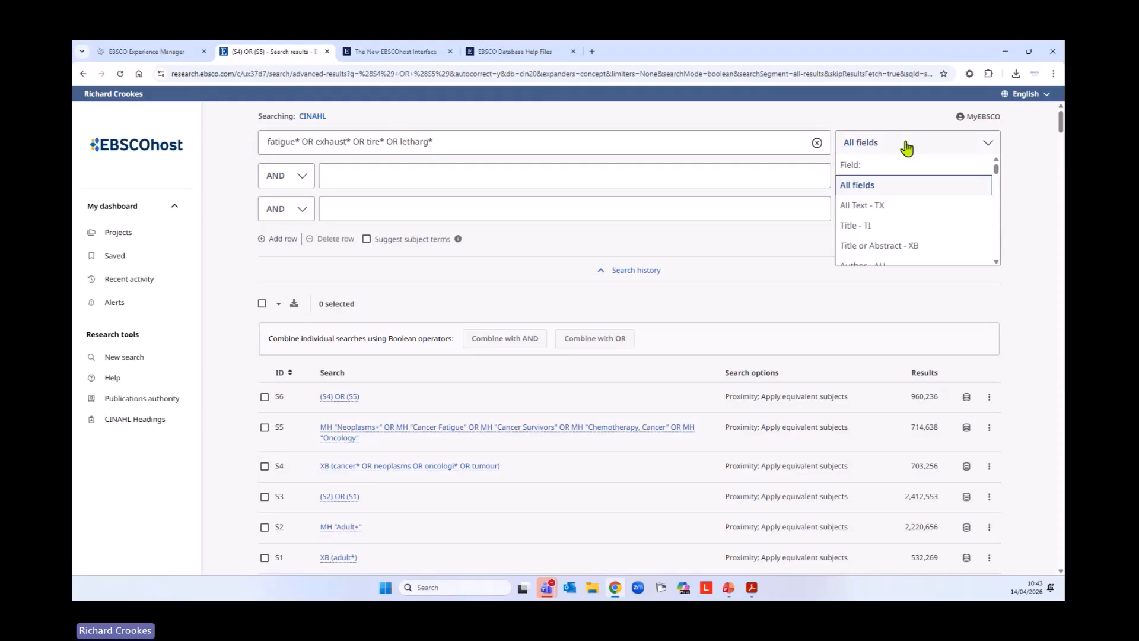
left_click(912, 248)
left_click(982, 240)
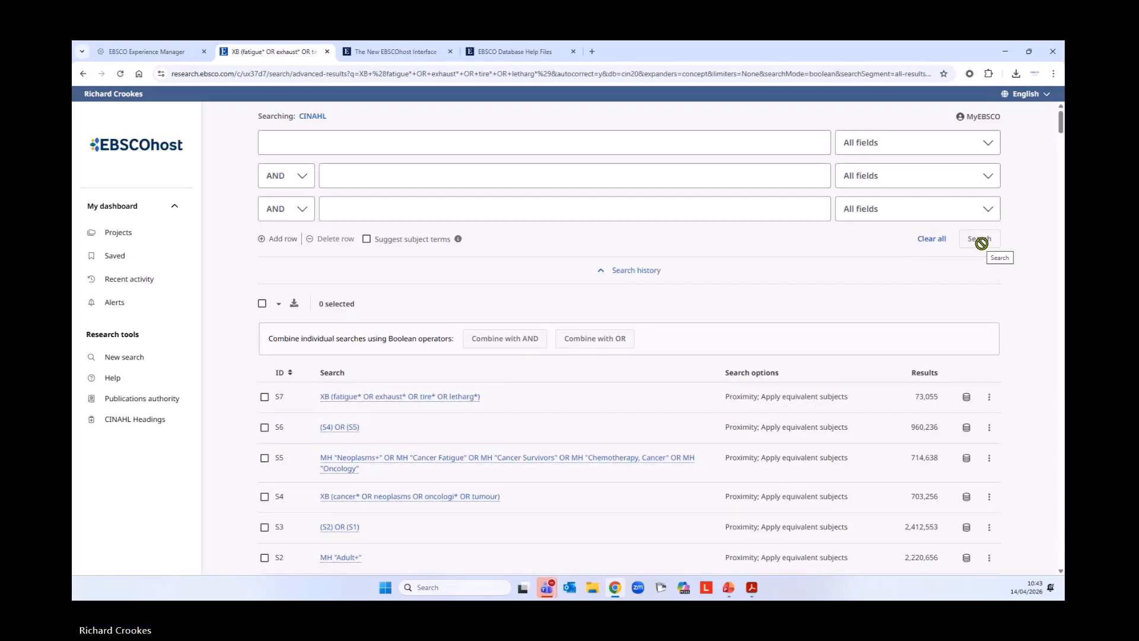
Edit search S7 in the search history to add "OR exert*", update it, and return to the history
scroll(661, 362, "down", 2)
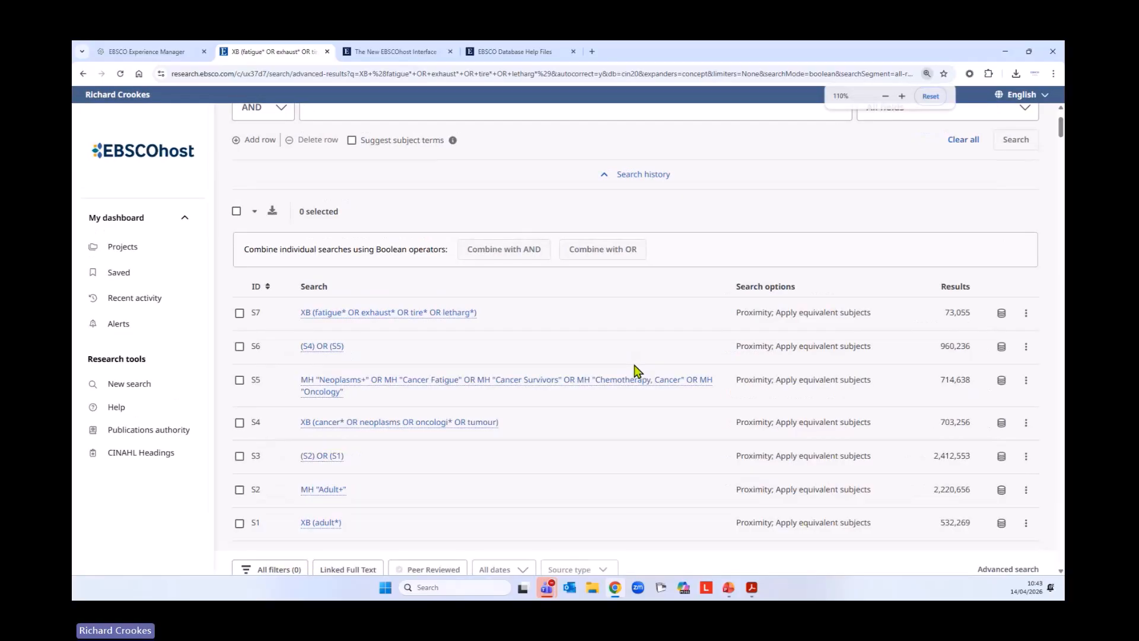
key("ctrl+plus")
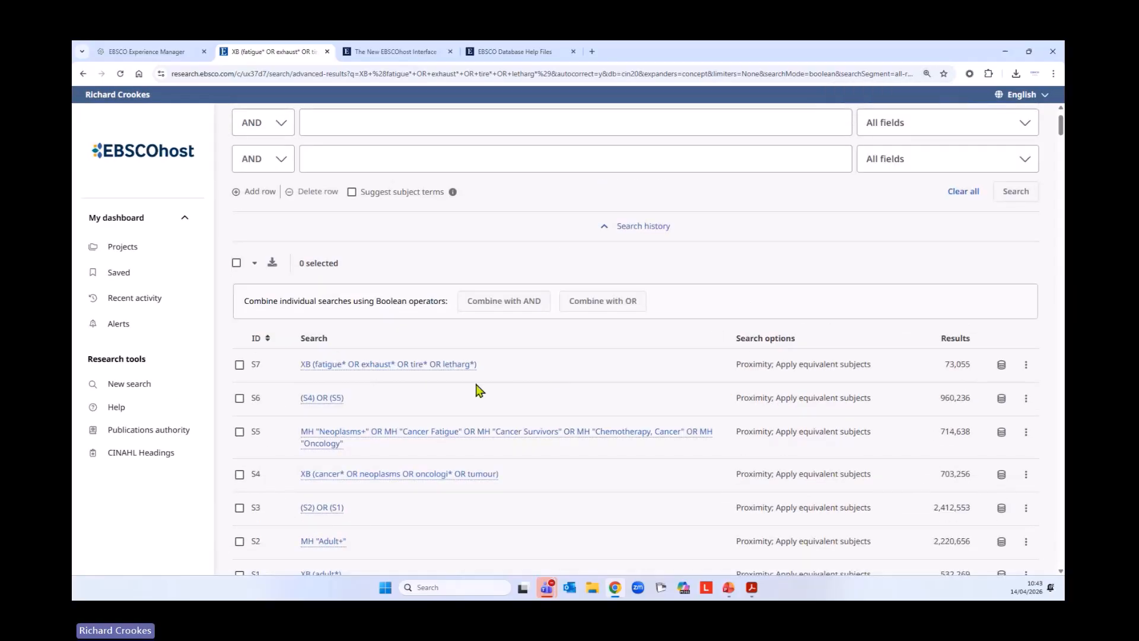
scroll(659, 358, "down", 1)
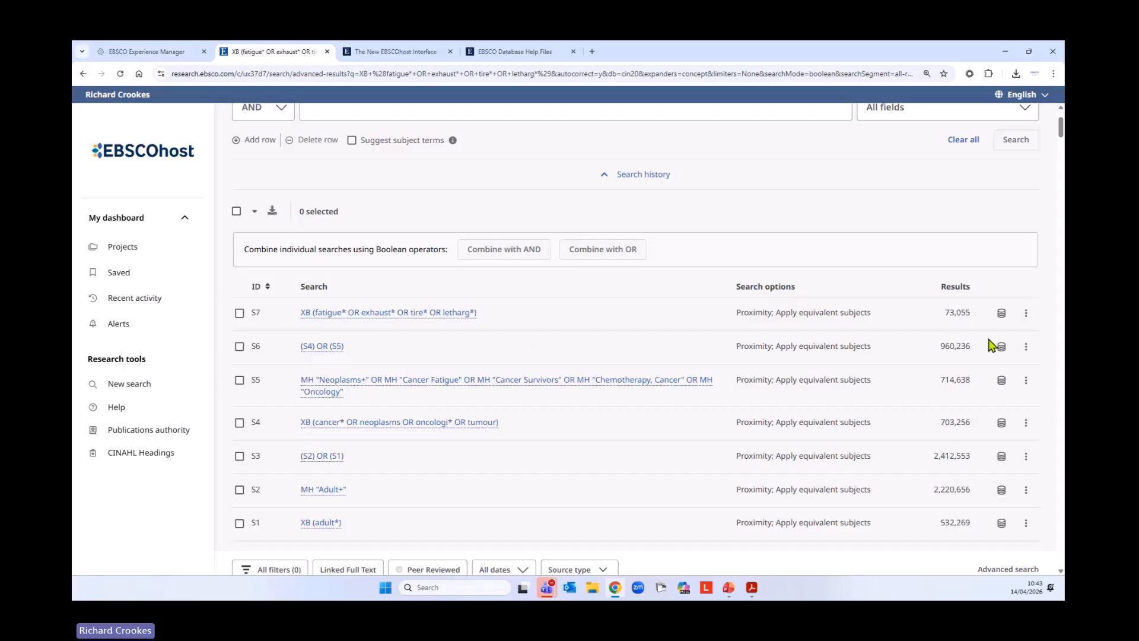
left_click(1026, 321)
left_click(966, 341)
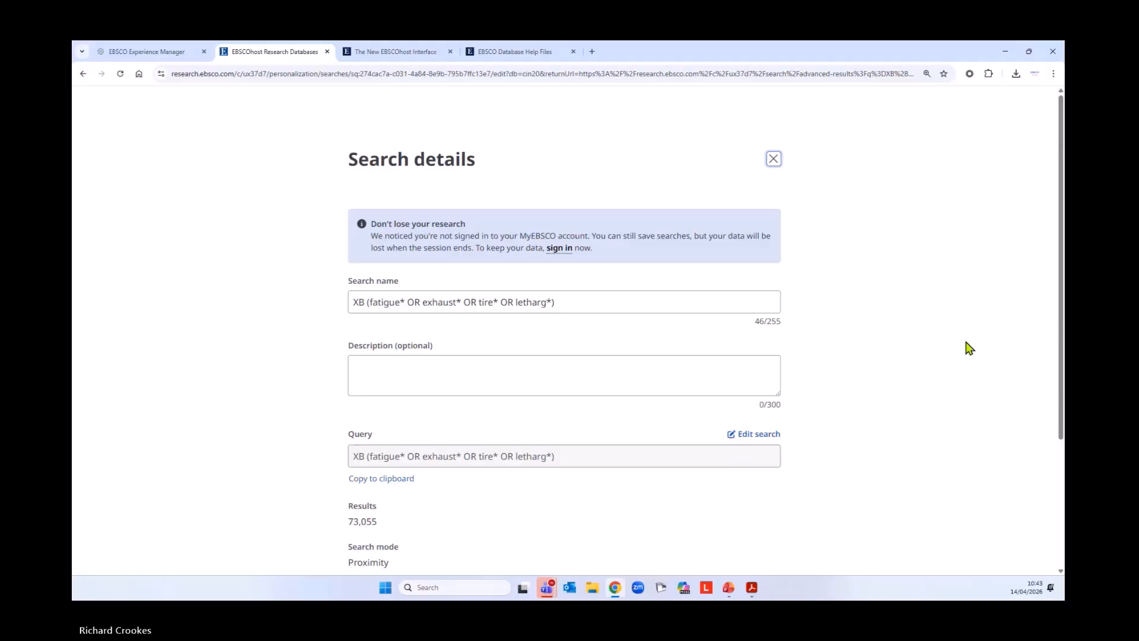
left_click(769, 436)
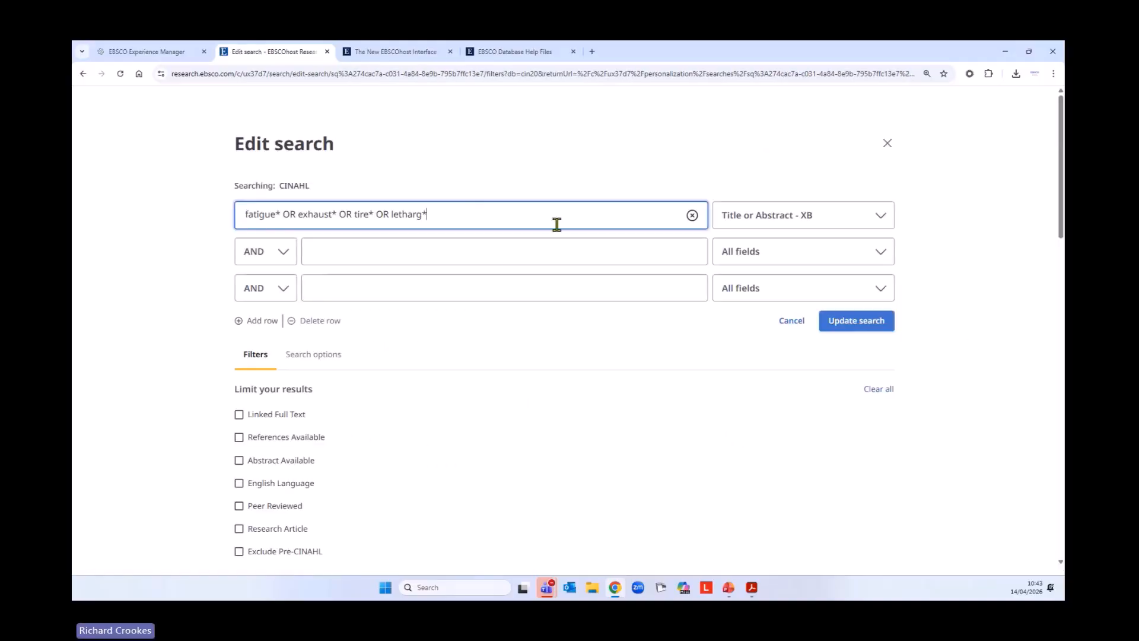
type("OR ex")
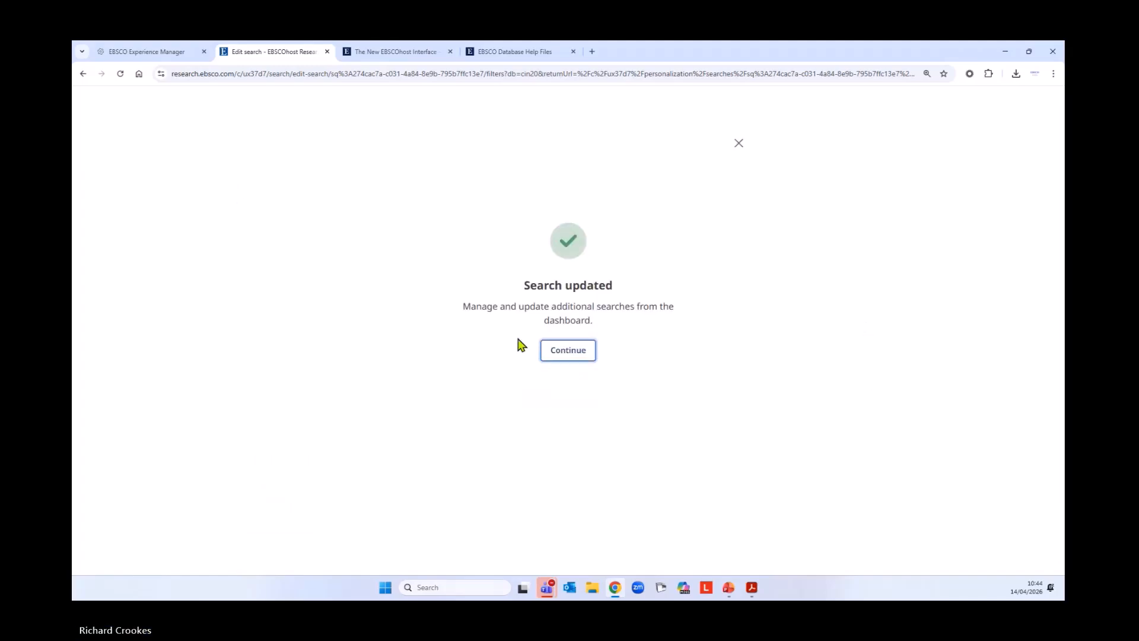
left_click(563, 353)
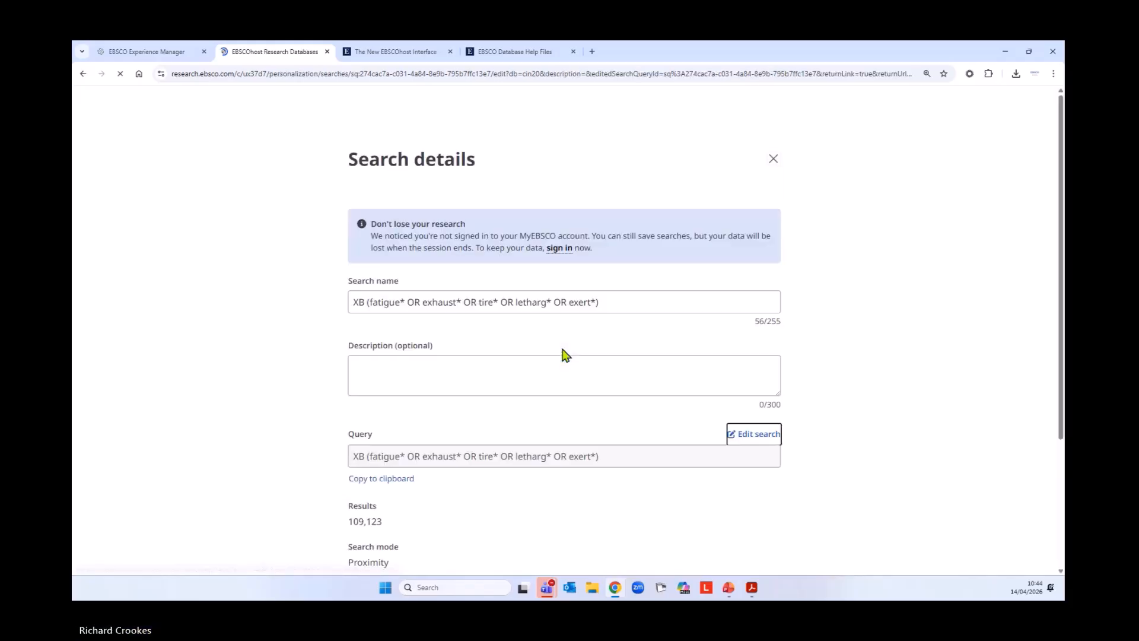
left_click(777, 167)
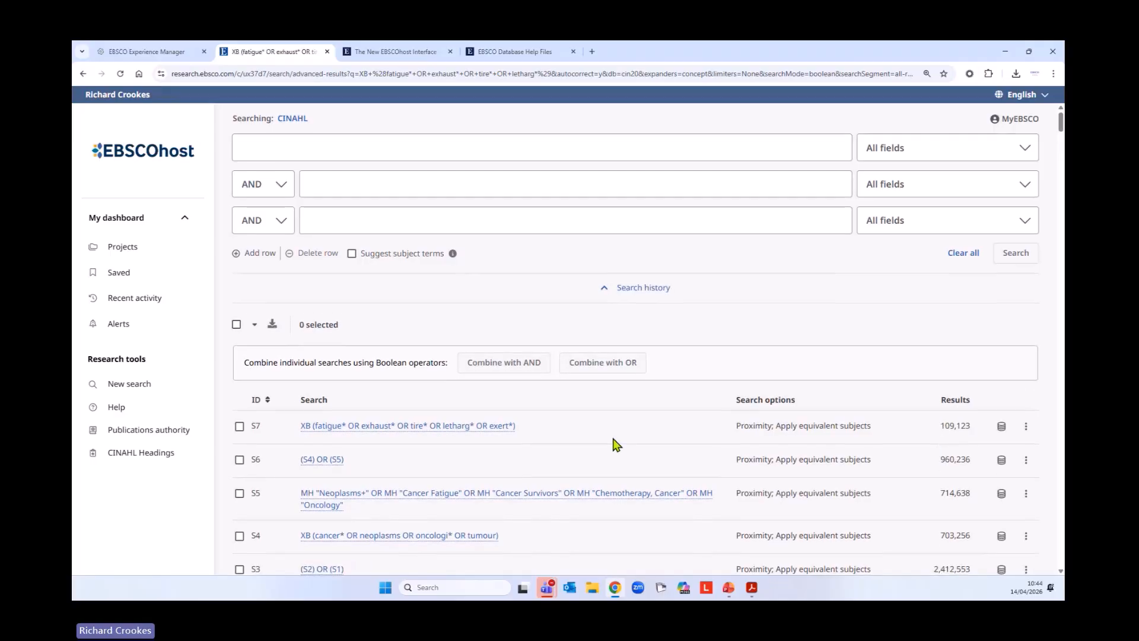
Start a new search for fatigue with Suggest subject terms enabled and retrieve the matching CINAHL Headings
scroll(612, 433, "down", 1)
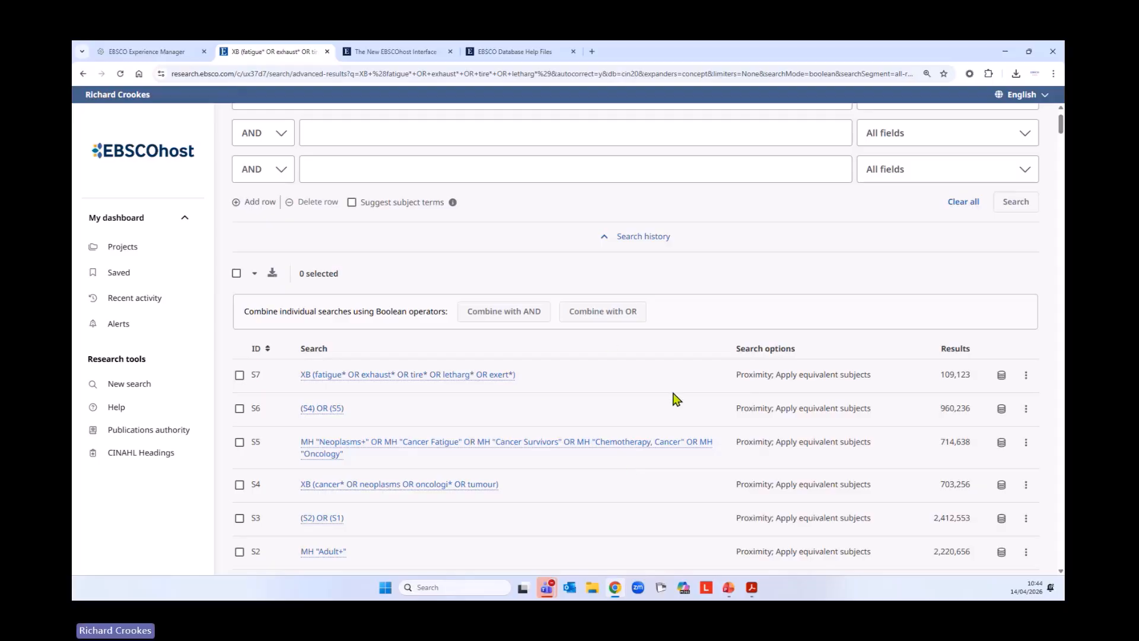
left_click(147, 390)
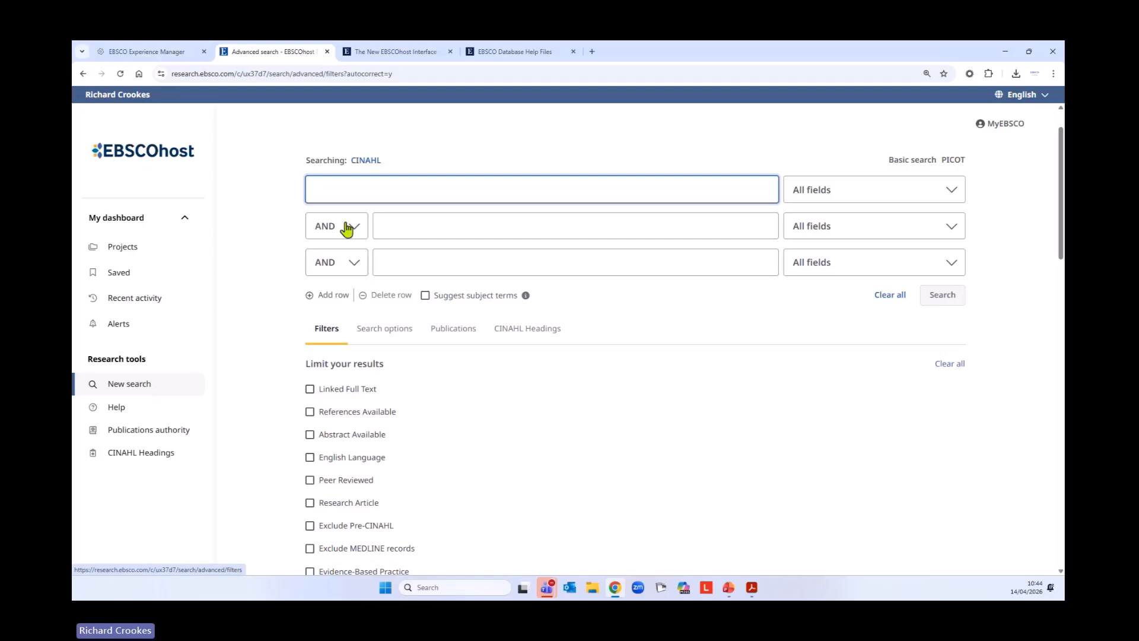
type("f")
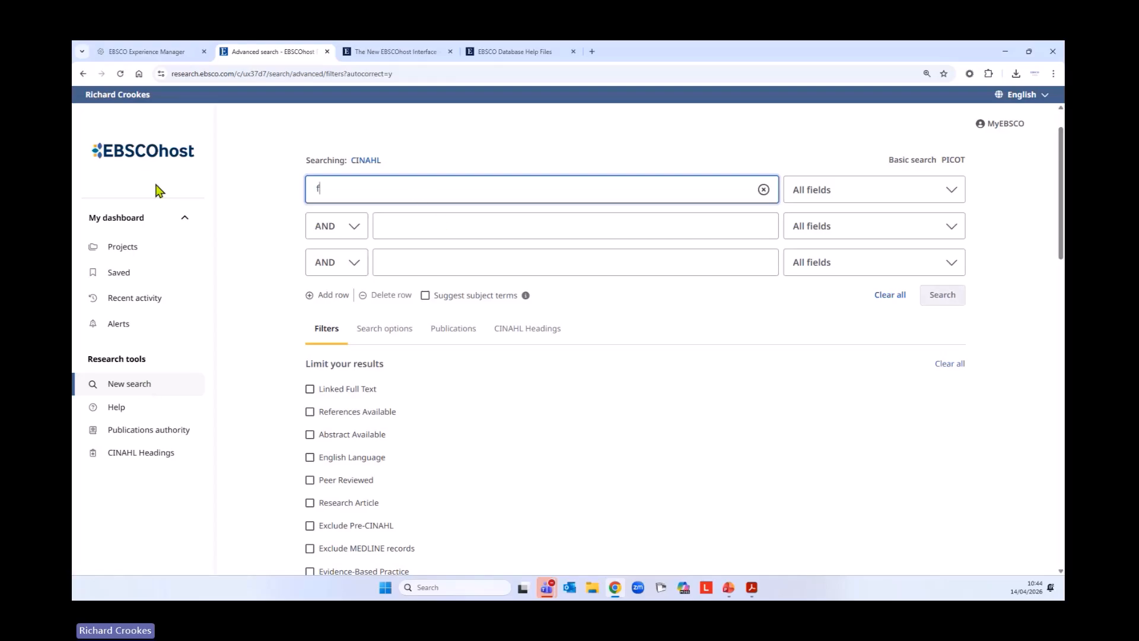
type("a")
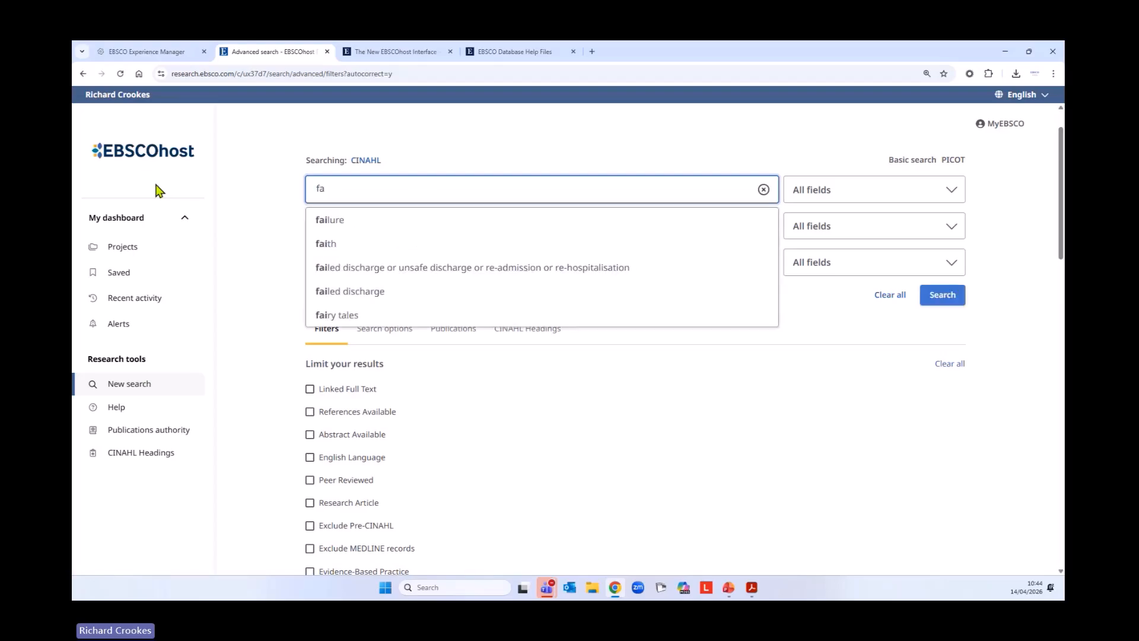
type("tigue")
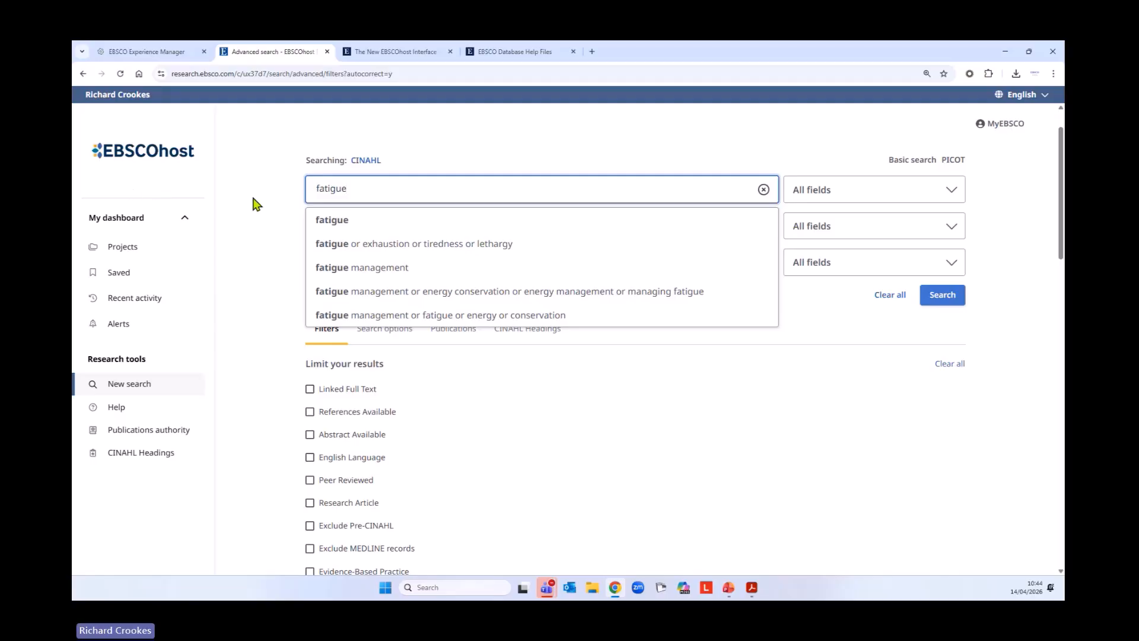
left_click(252, 204)
left_click(425, 295)
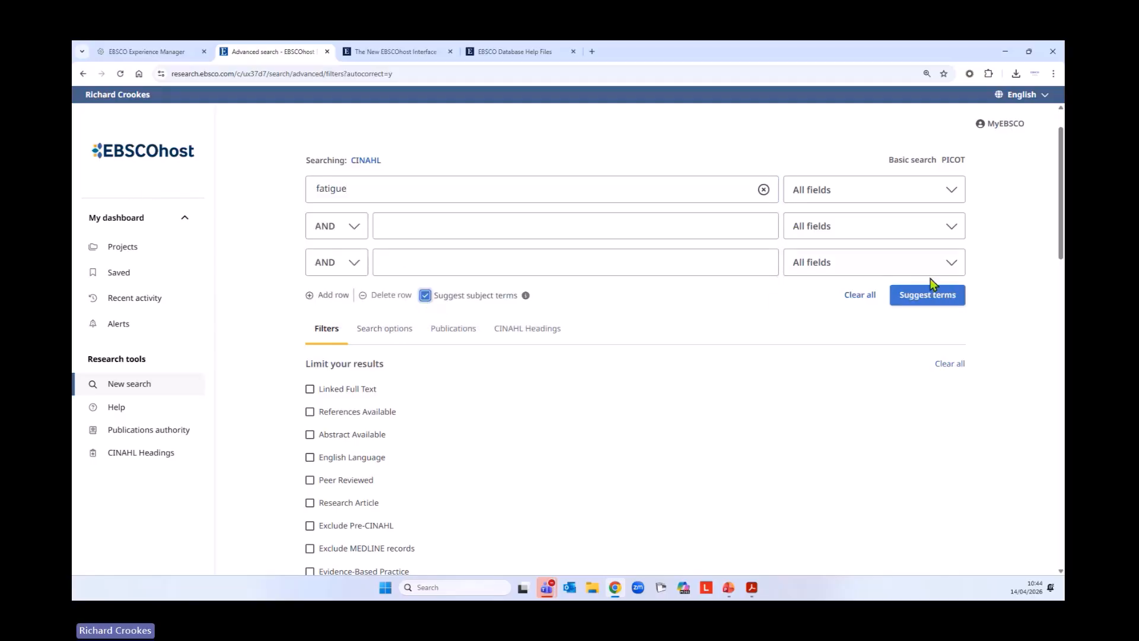
left_click(929, 295)
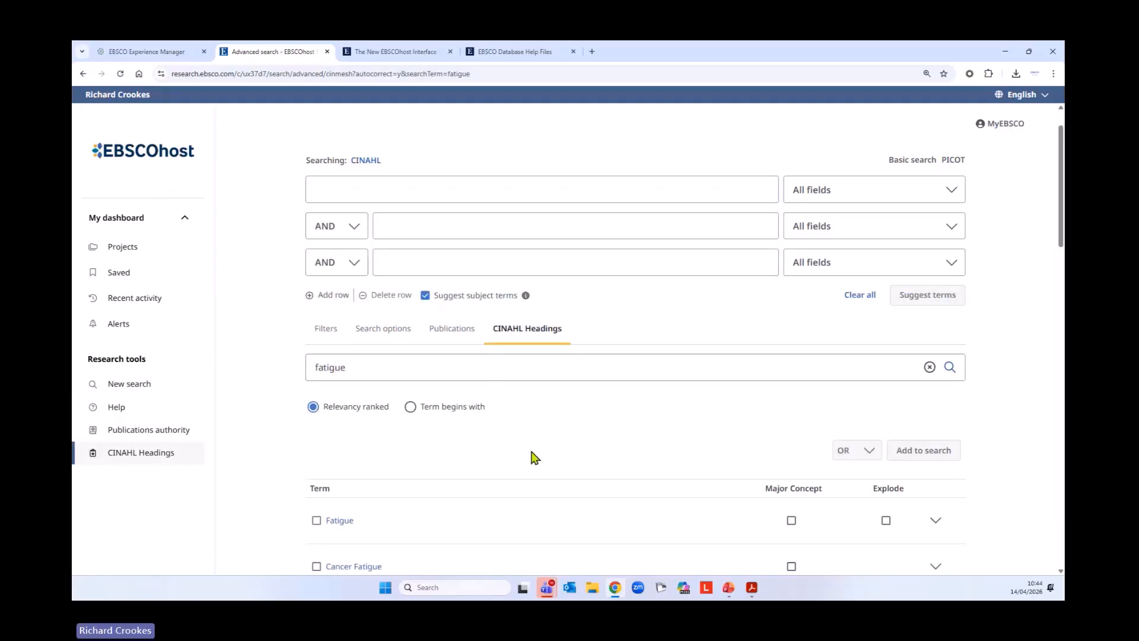
Open the Fatigue heading's details and select Fatigue together with its related heading Exertion
scroll(535, 456, "down", 3)
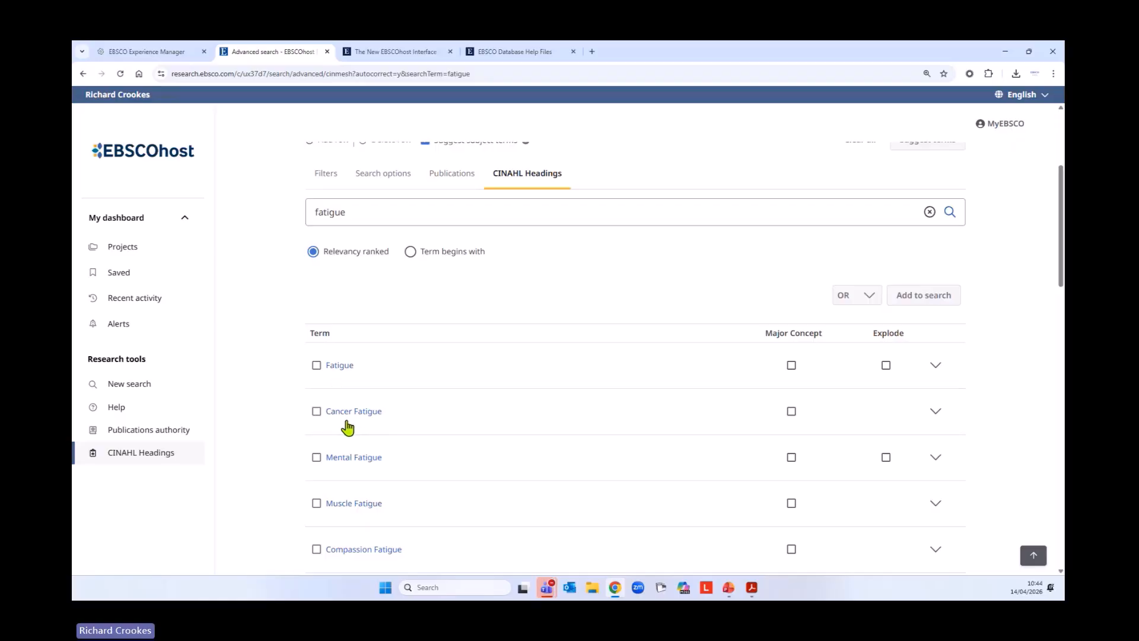
left_click(345, 366)
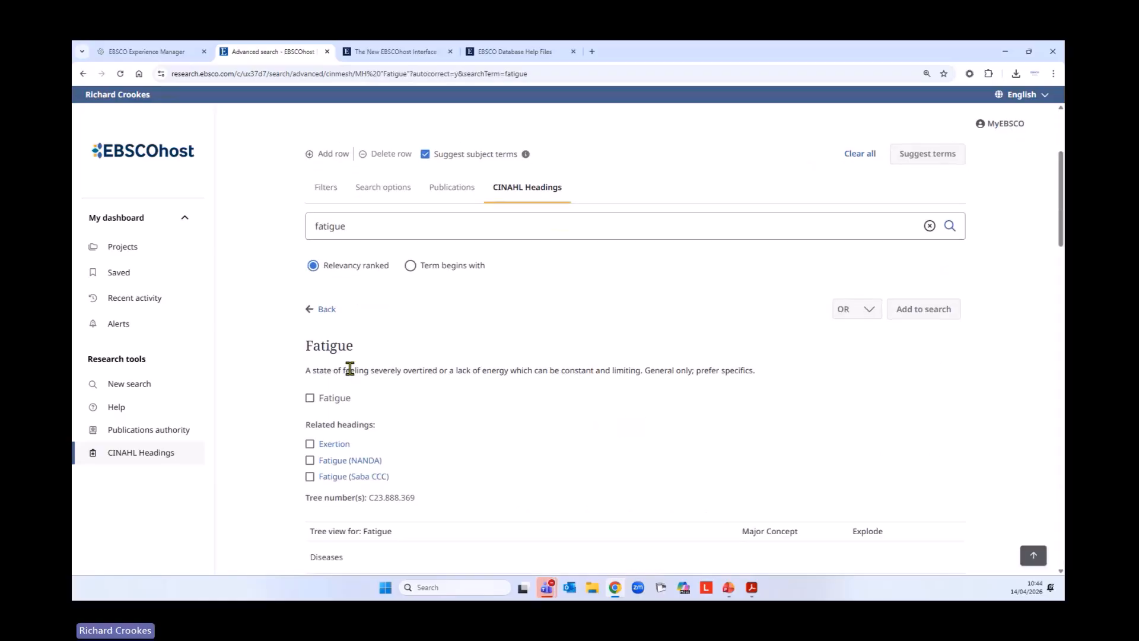
scroll(519, 369, "down", 2)
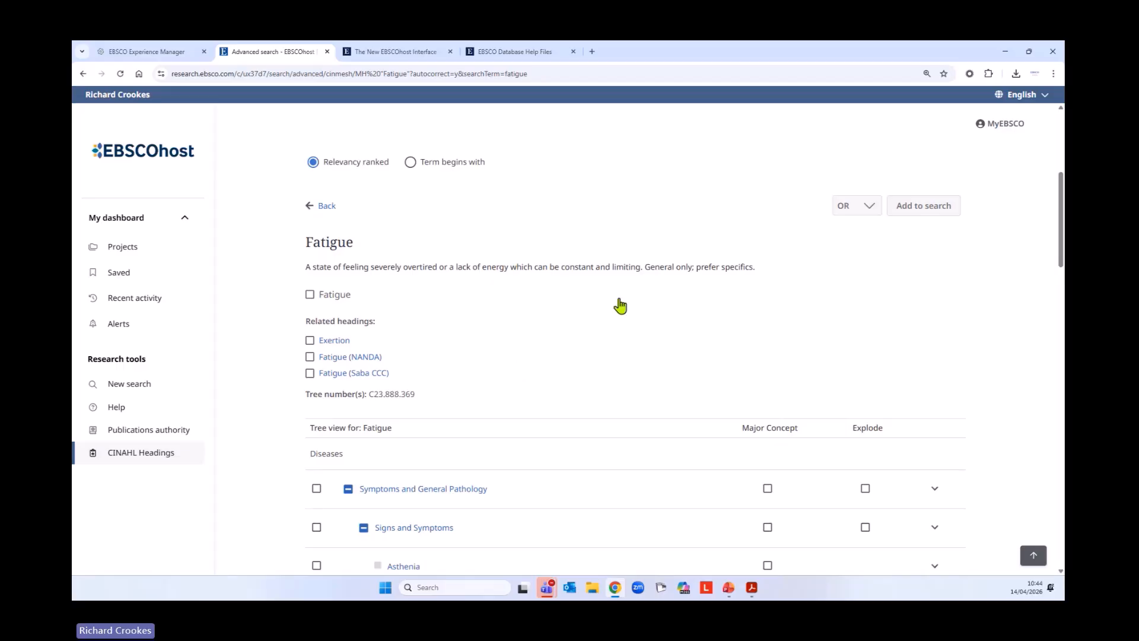
left_click(310, 295)
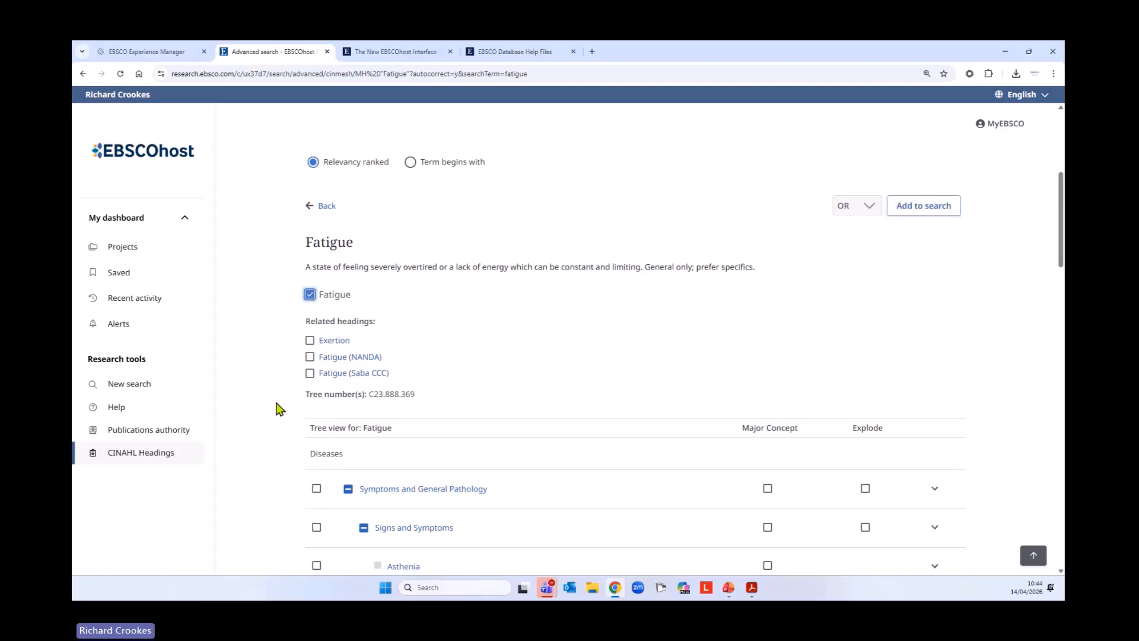
left_click(310, 341)
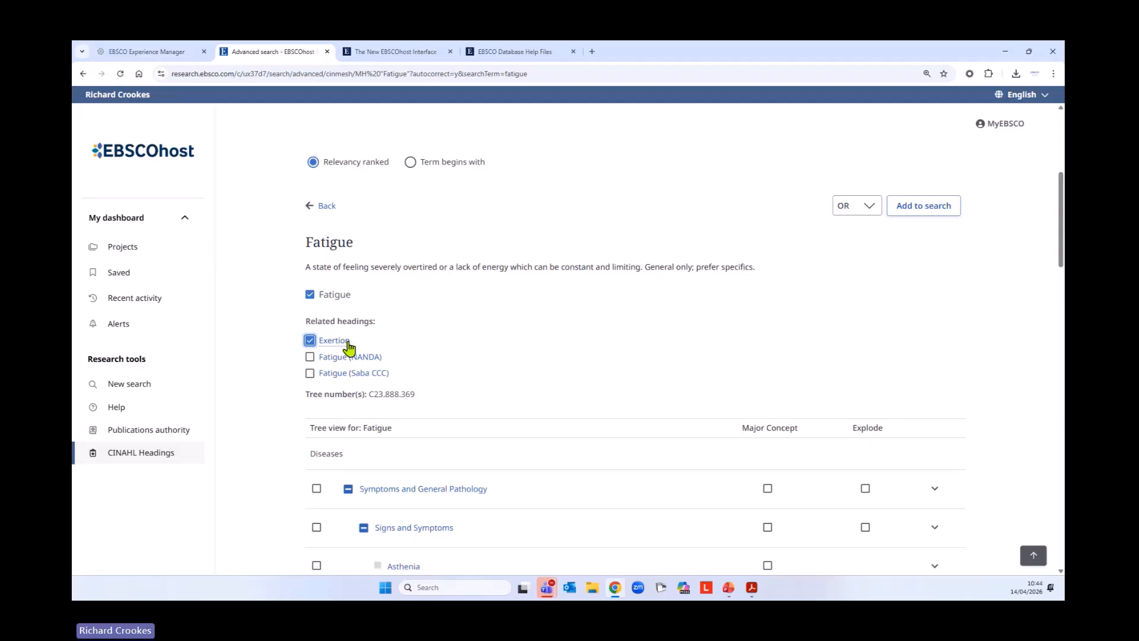
Select the narrower heading Mental Fatigue beneath Fatigue in the tree view
scroll(270, 411, "down", 5)
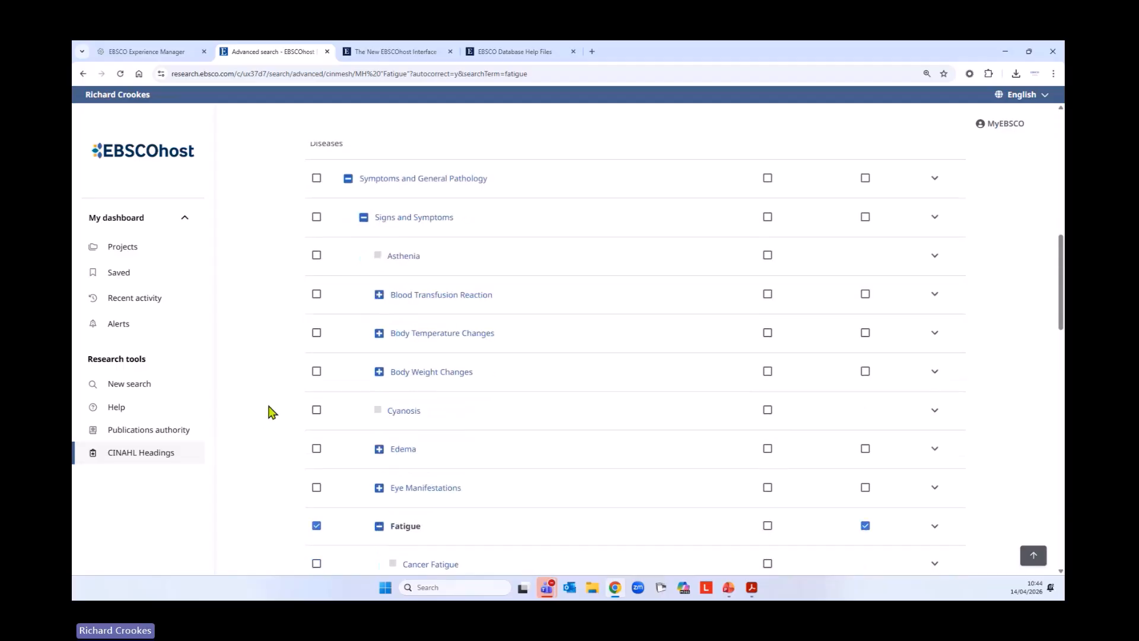
scroll(270, 411, "down", 3)
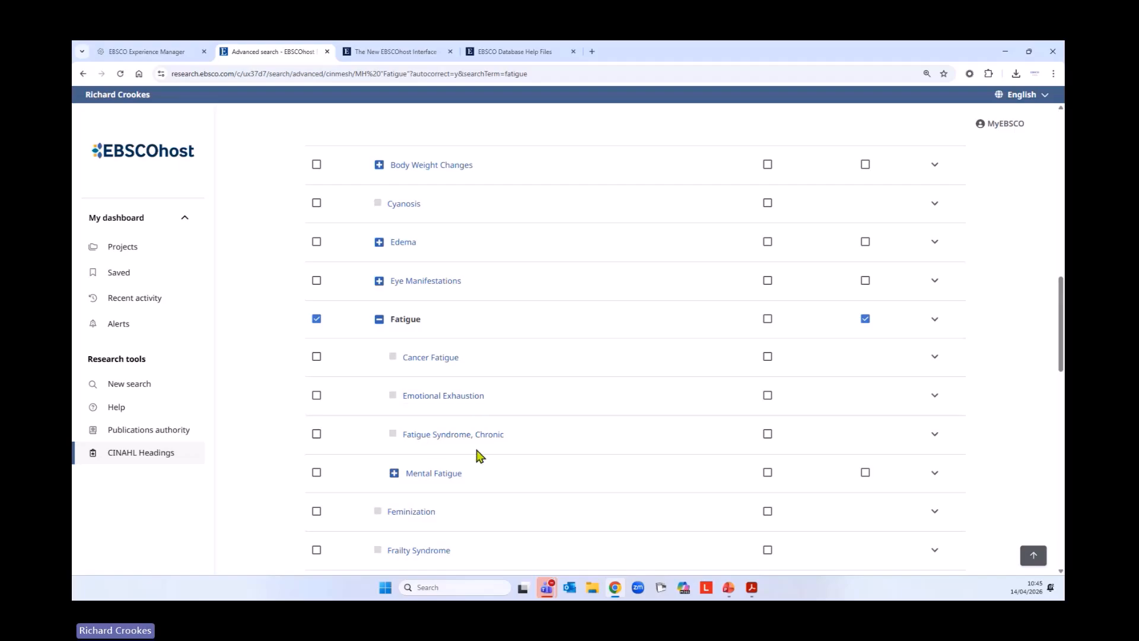
scroll(264, 346, "down", 3)
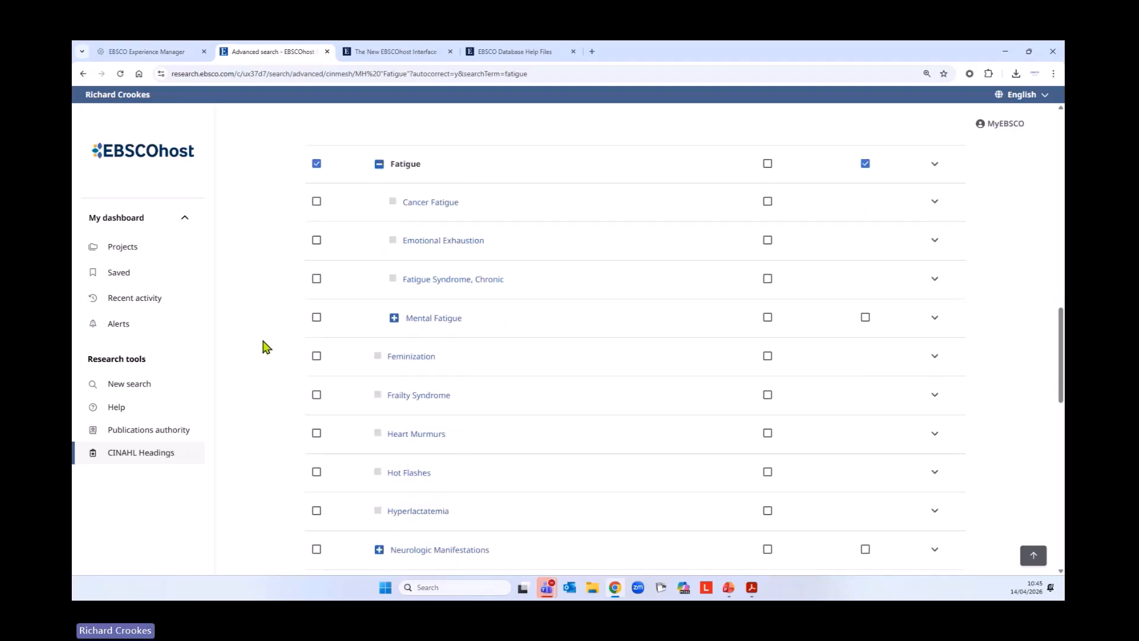
left_click(316, 317)
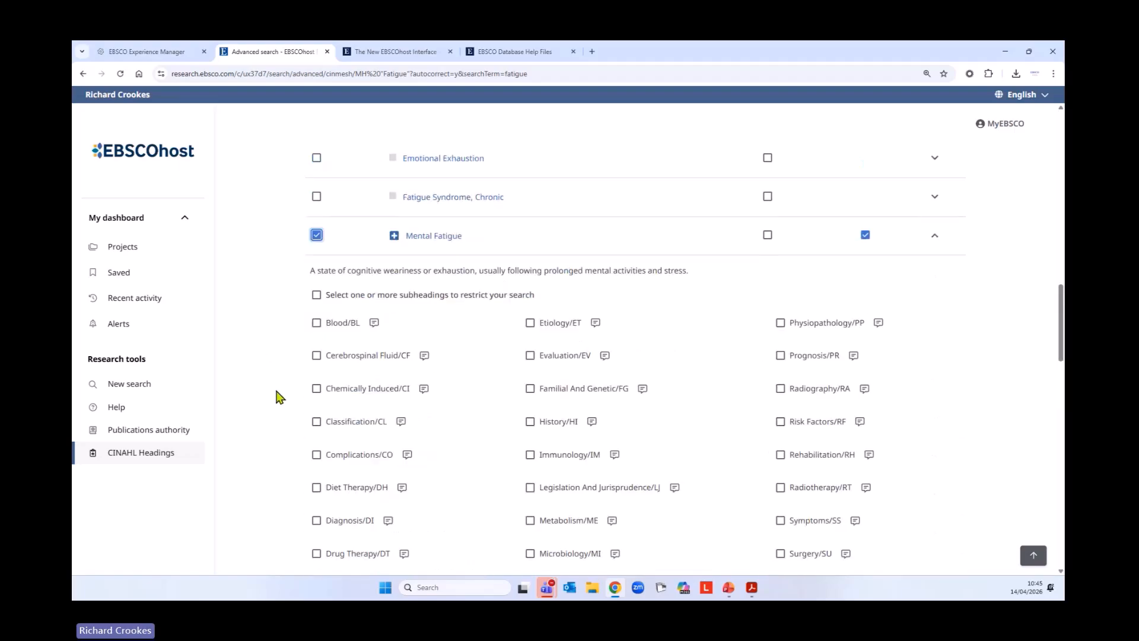
Review the rest of the tree, add the selected headings to the search with OR, and run it
scroll(280, 396, "down", 8)
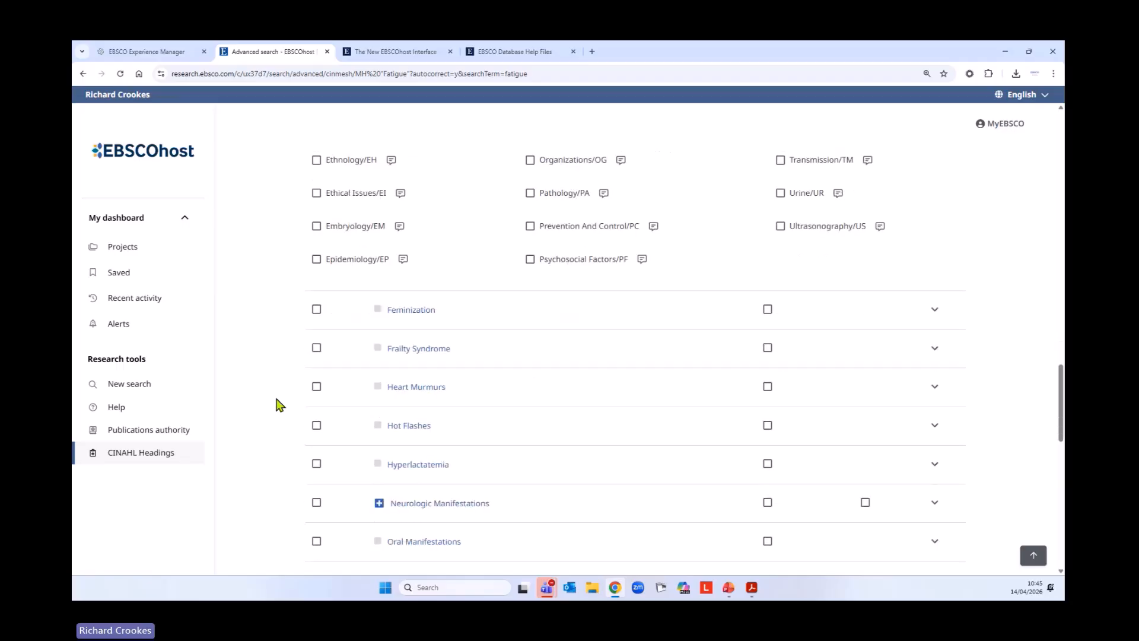
scroll(278, 408, "down", 7)
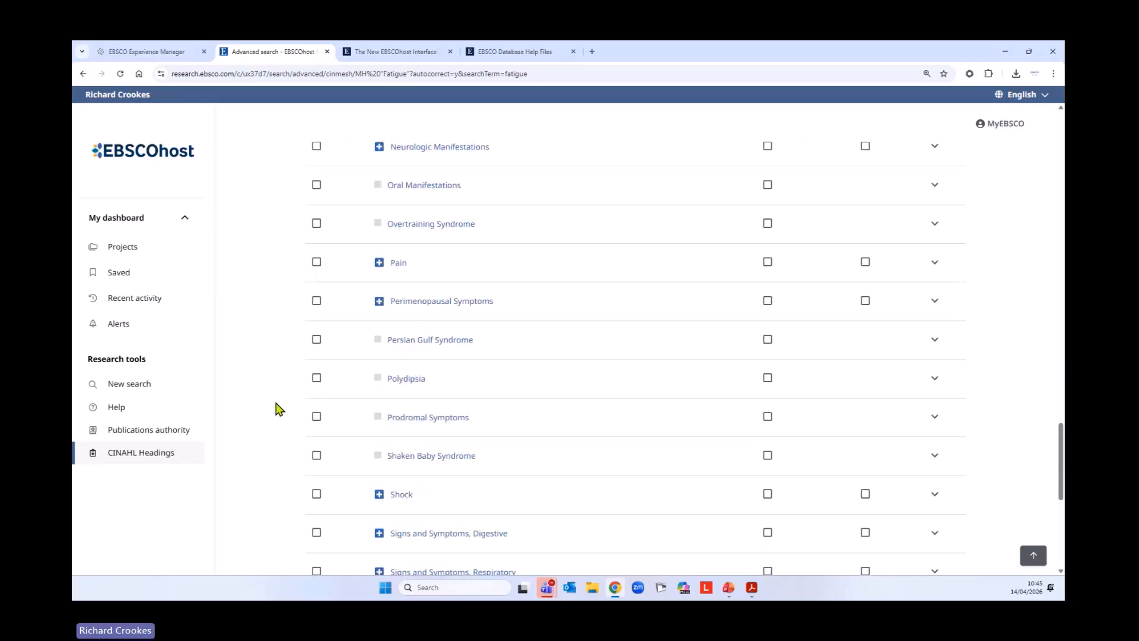
scroll(278, 409, "down", 4)
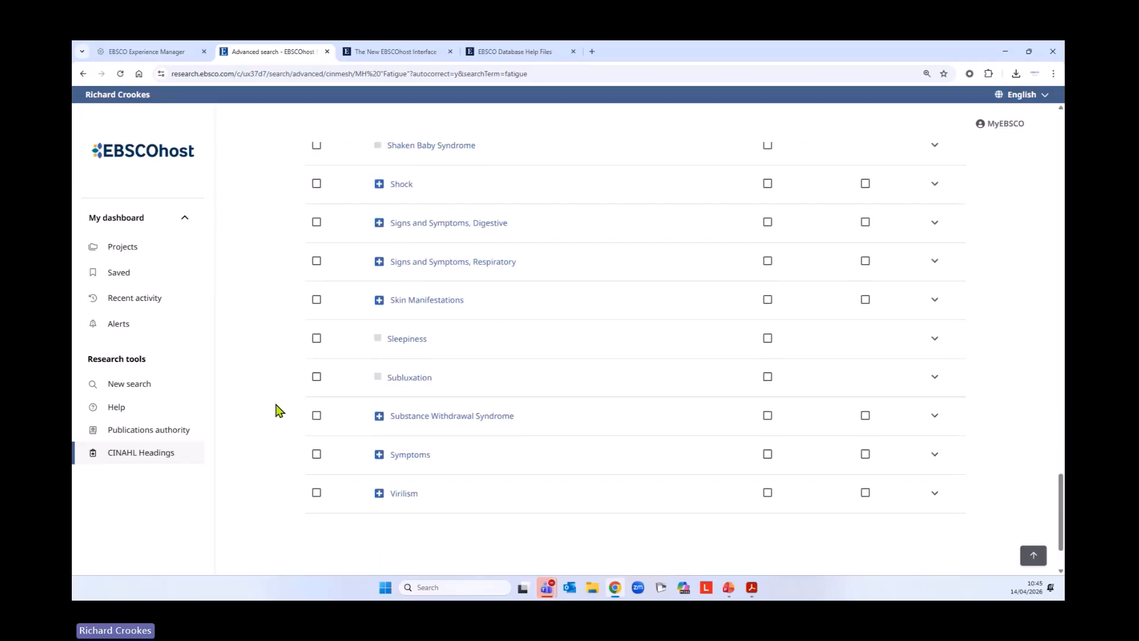
left_click(1041, 559)
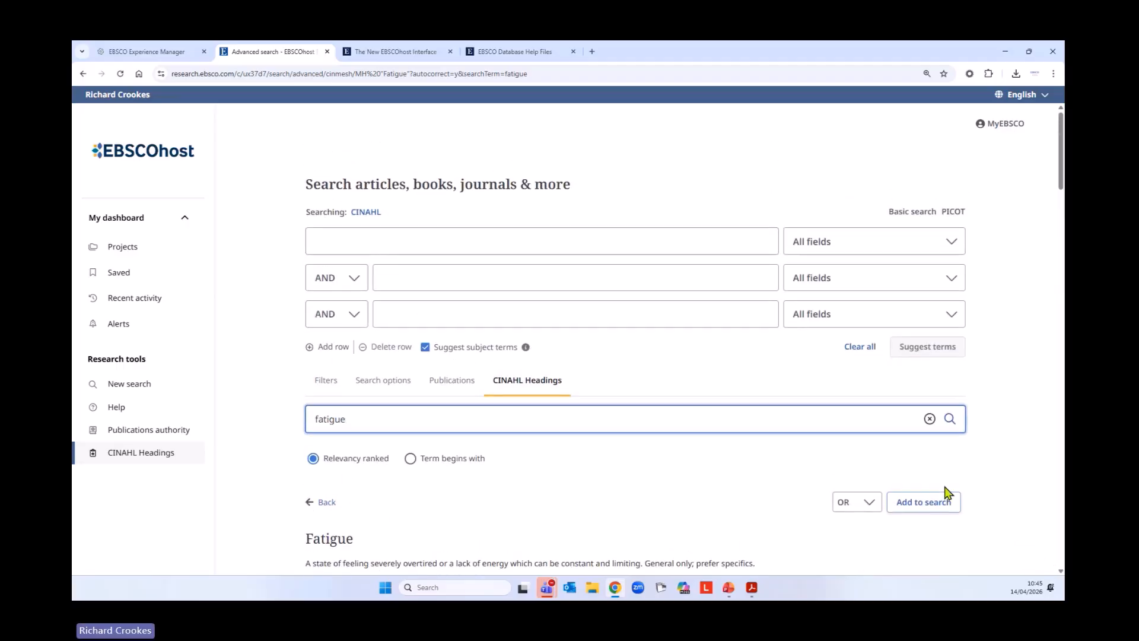
left_click(937, 504)
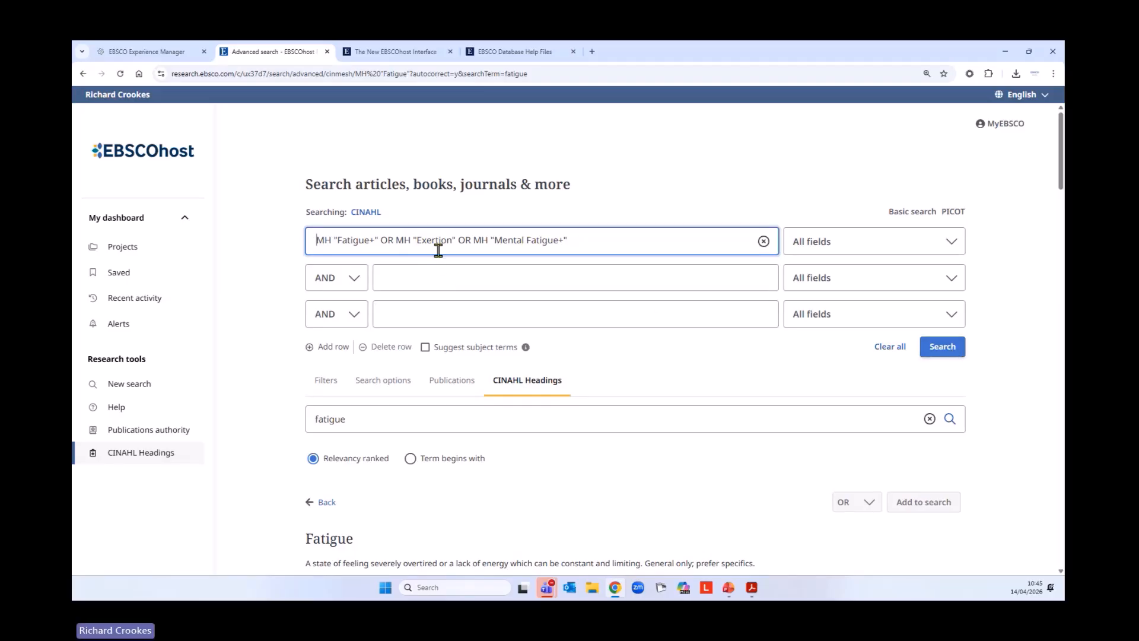
left_click(941, 355)
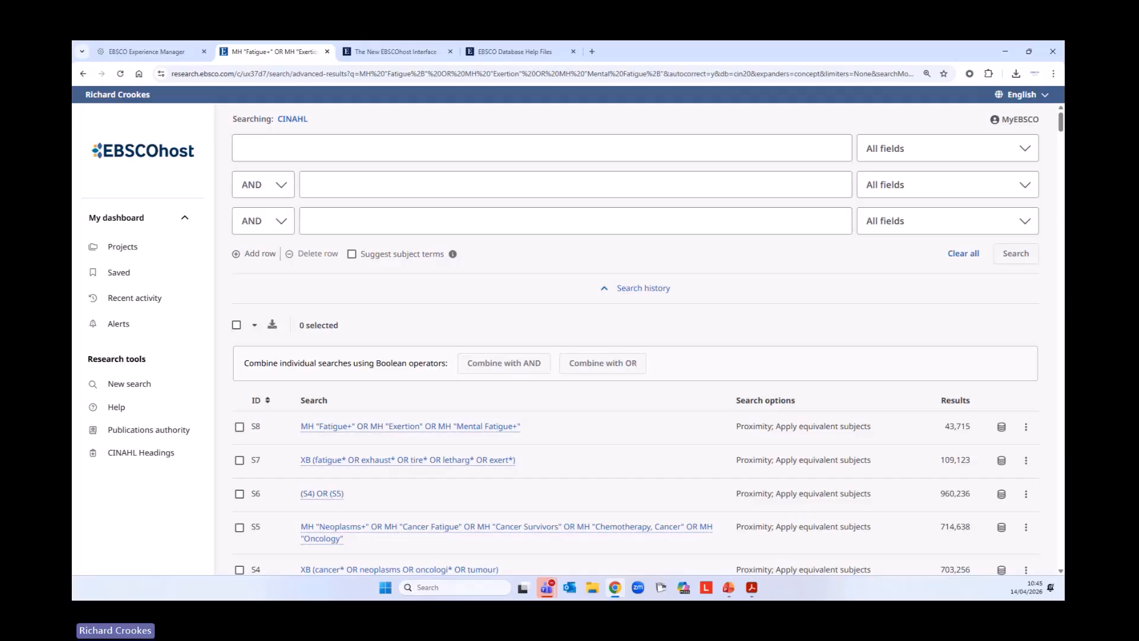
Combine fatigue searches S7 and S8 from the search history with OR and run the combined search
scroll(697, 422, "down", 3)
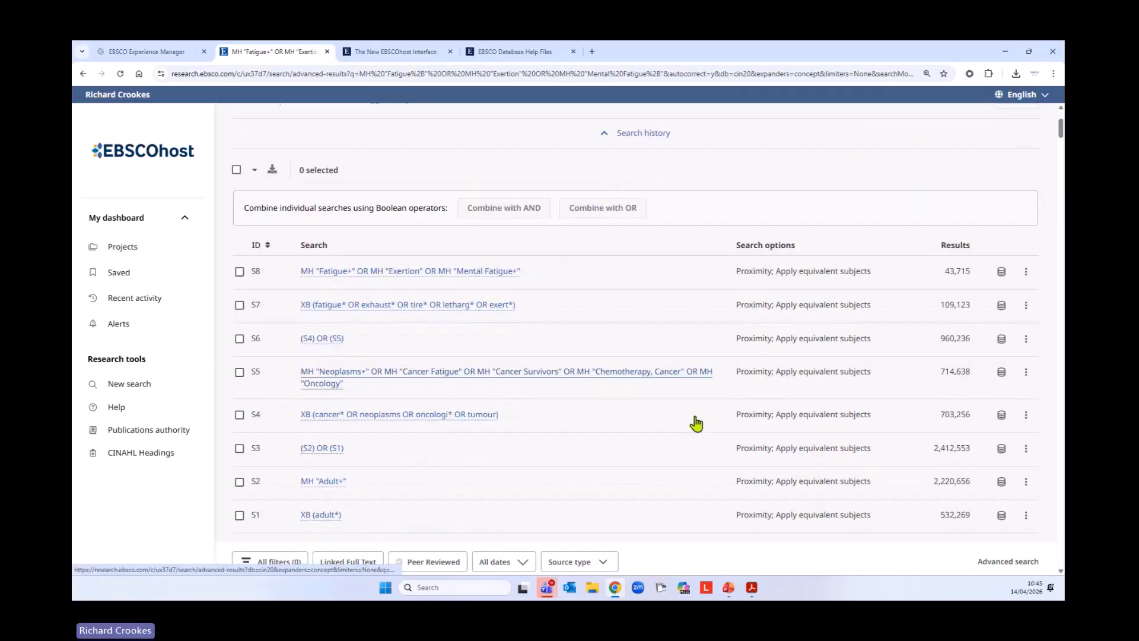
scroll(697, 424, "down", 1)
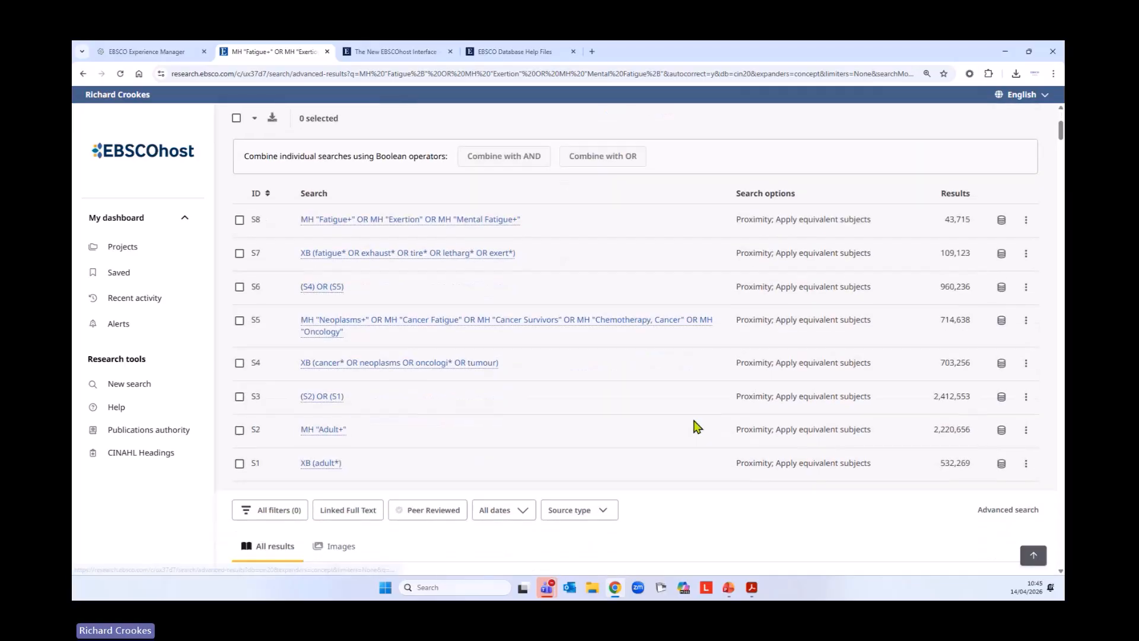
left_click(239, 253)
left_click(240, 220)
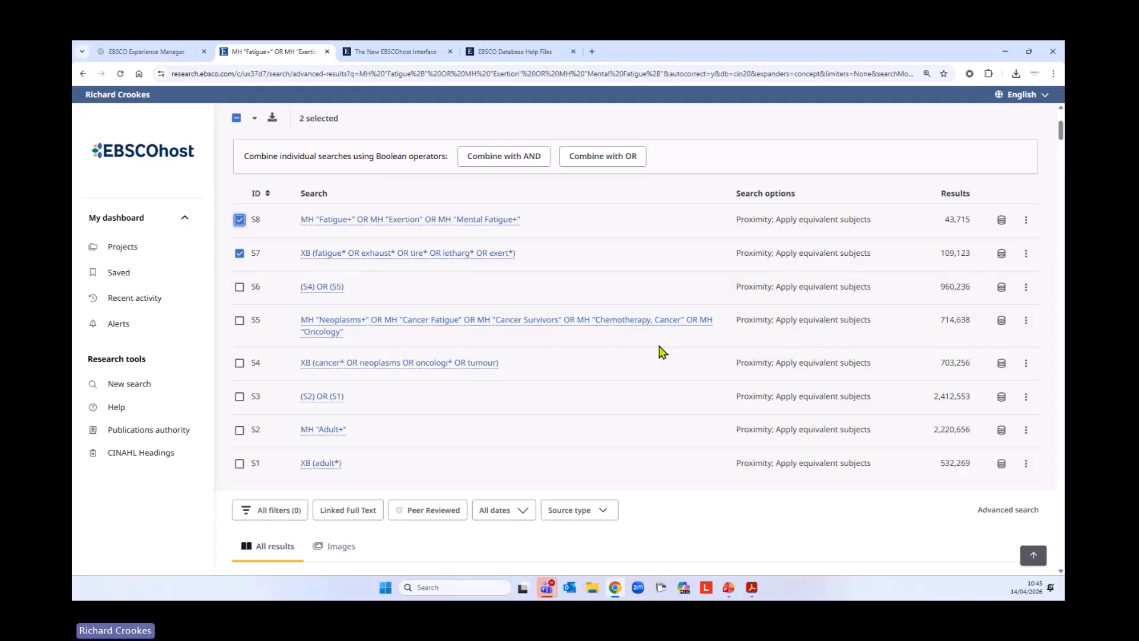
scroll(661, 350, "up", 3)
left_click(615, 312)
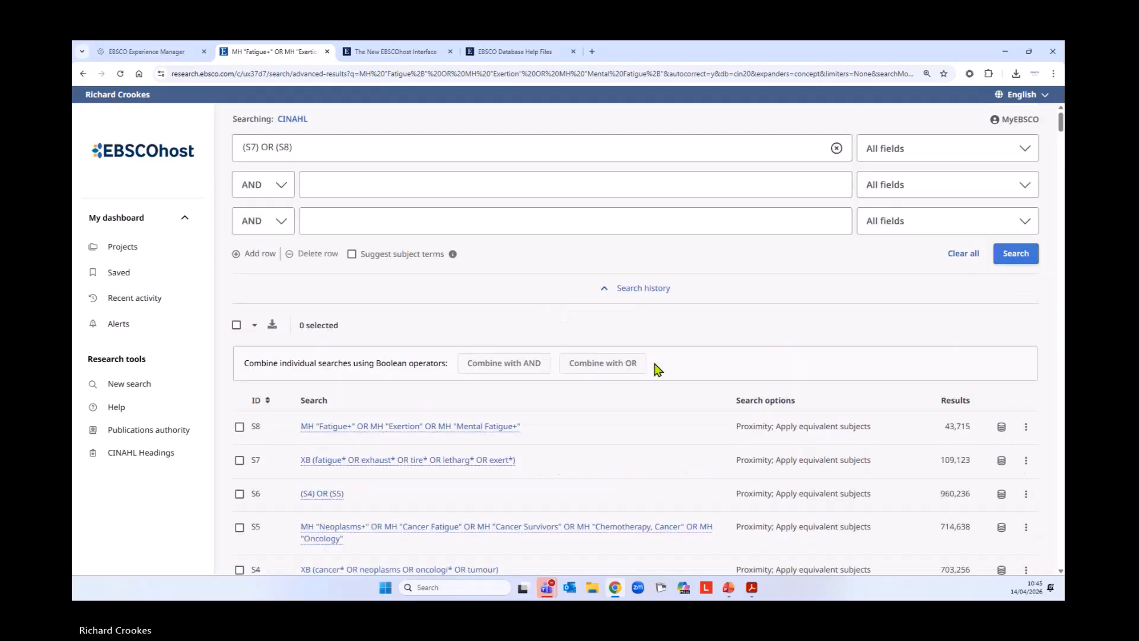
left_click(1009, 255)
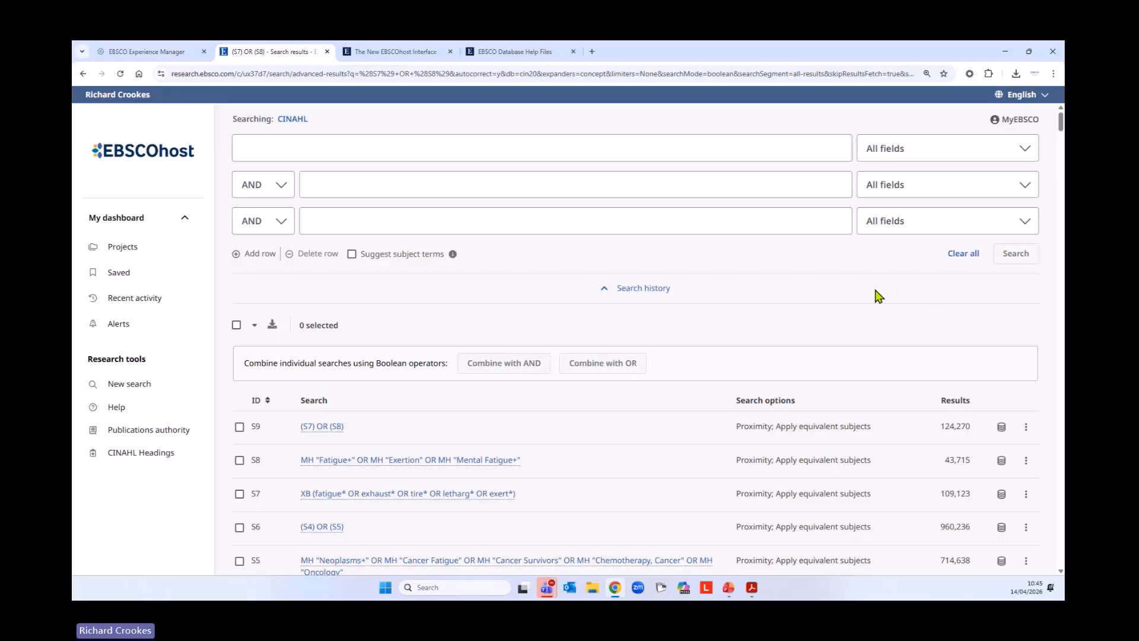
Sort the search history by ID in ascending order, starting from S1
scroll(848, 297, "down", 5)
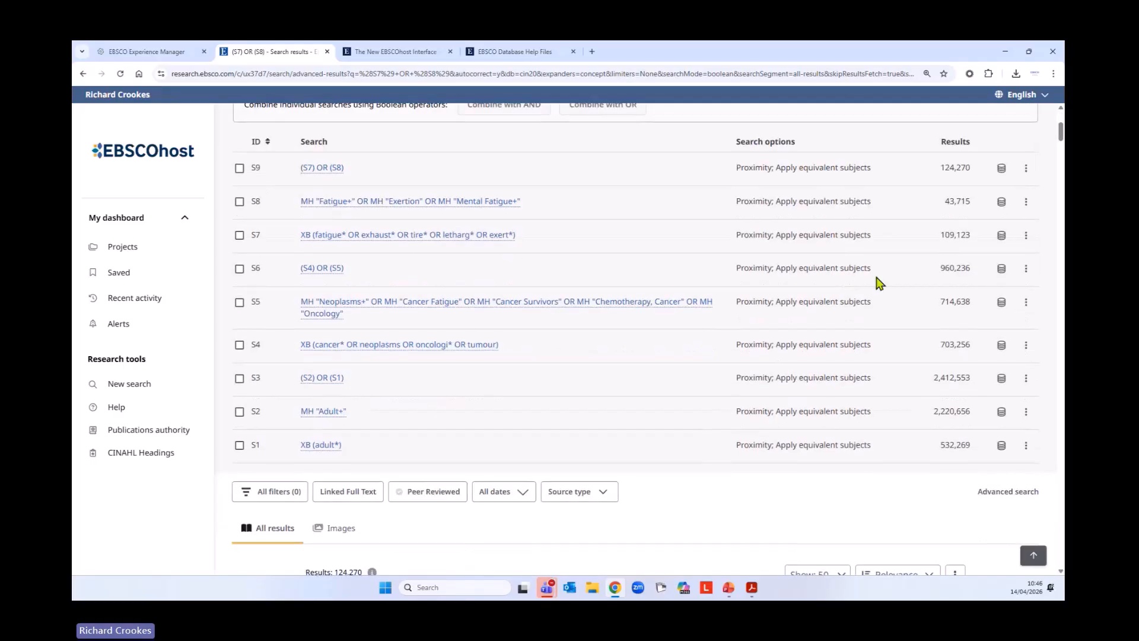
scroll(913, 297, "up", 2)
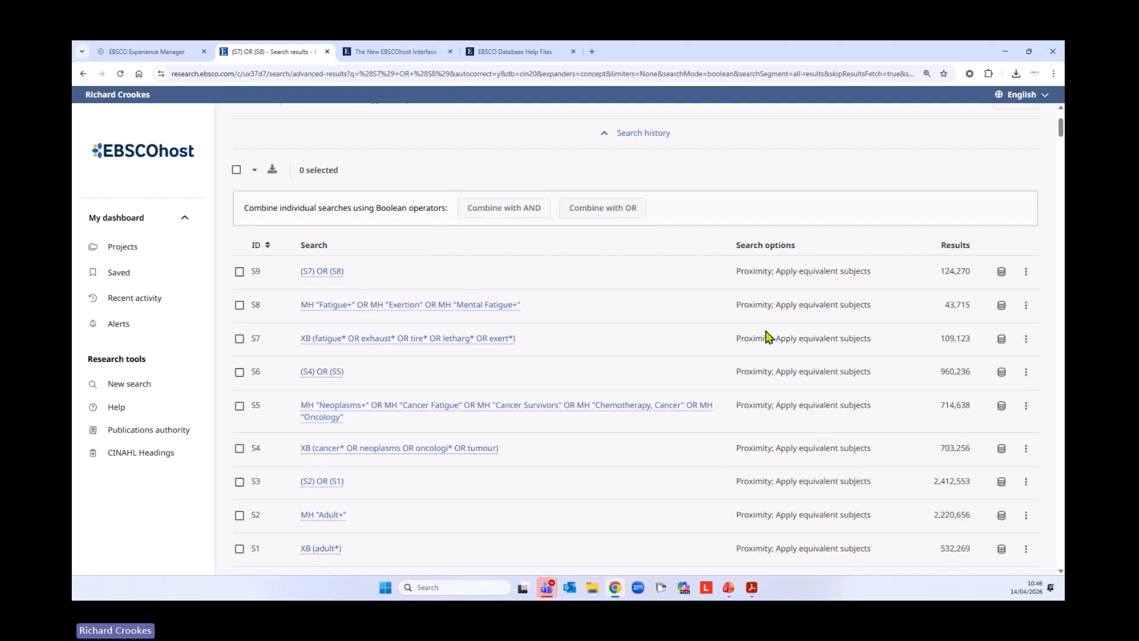
left_click(257, 249)
Combine the concept searches S3, S6 and S9 with AND, run the search, and review its entry in the history
scroll(592, 407, "down", 2)
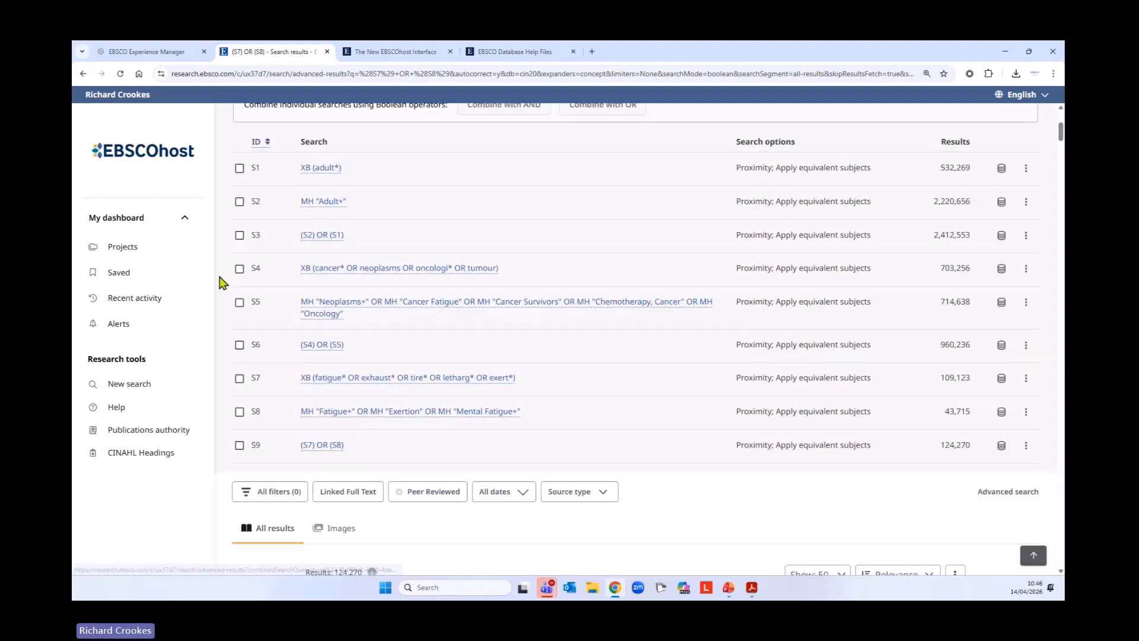
left_click(240, 235)
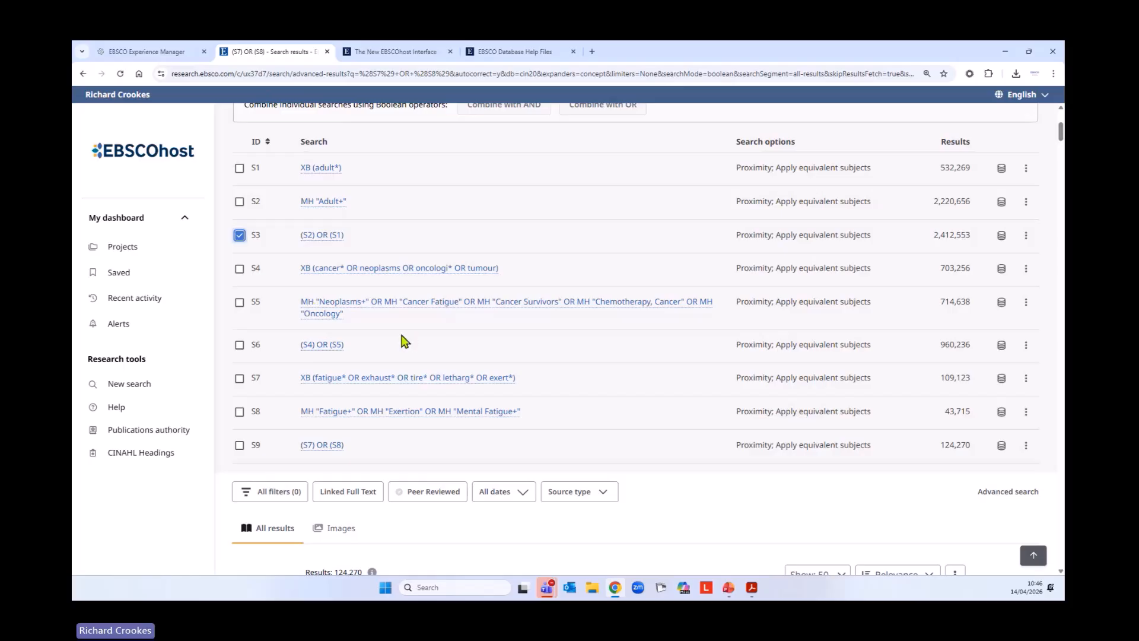
left_click(240, 345)
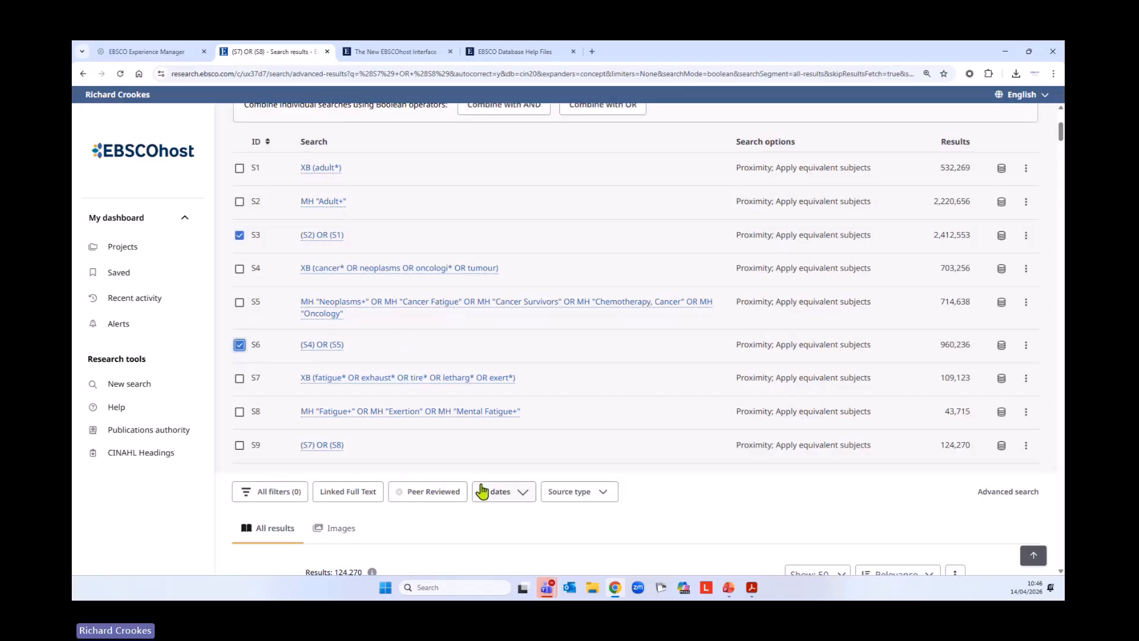
left_click(240, 445)
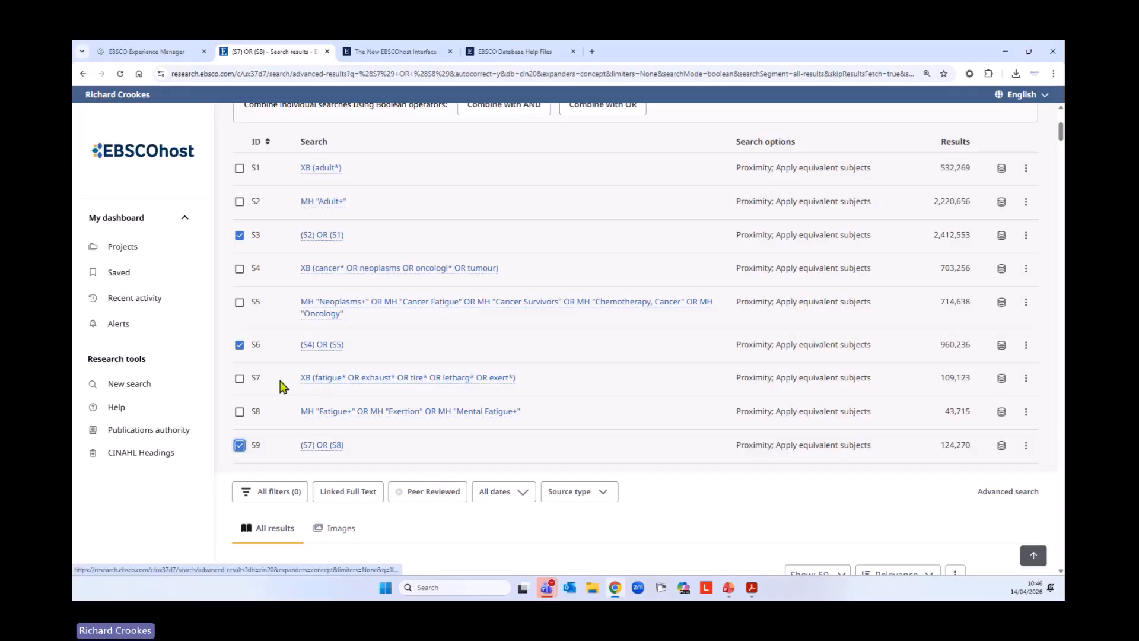
scroll(261, 337, "up", 1)
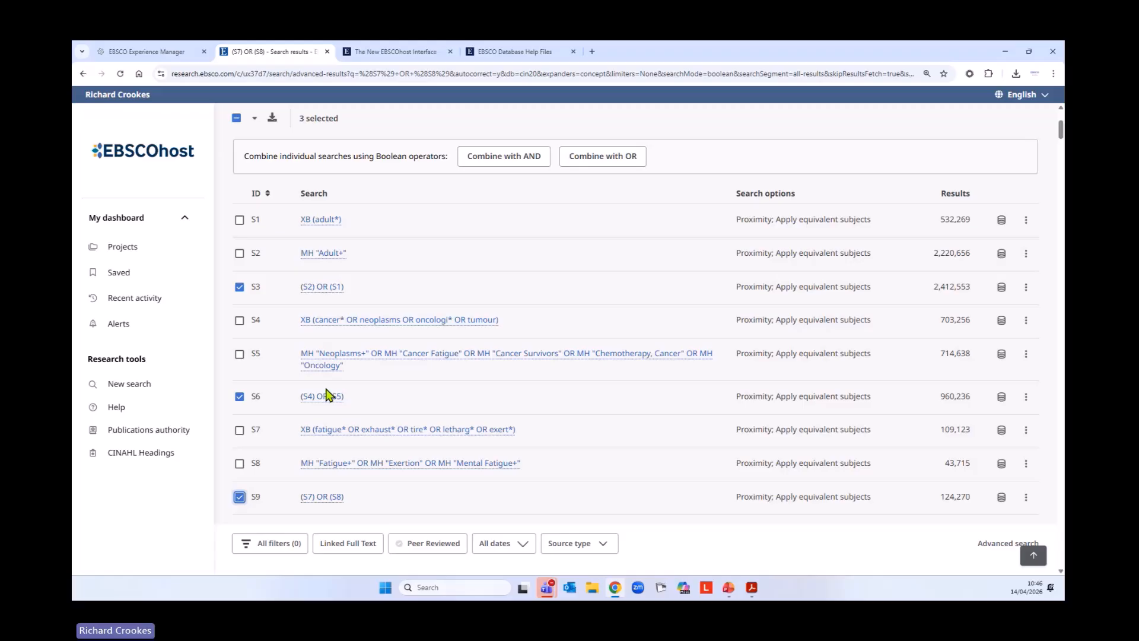
left_click(530, 161)
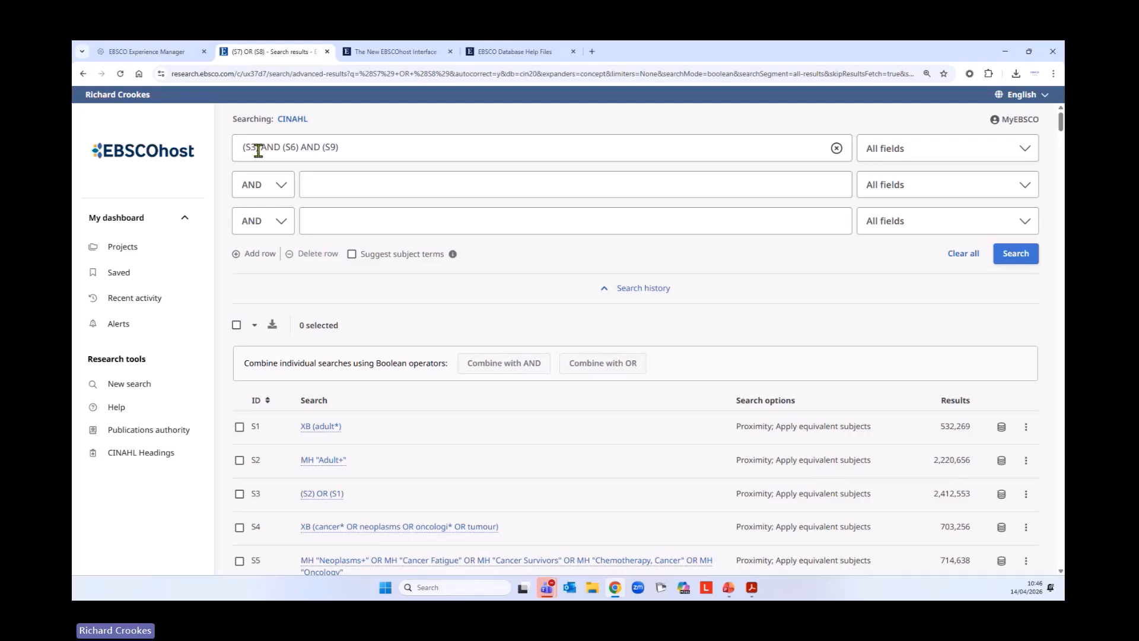
left_click(1008, 252)
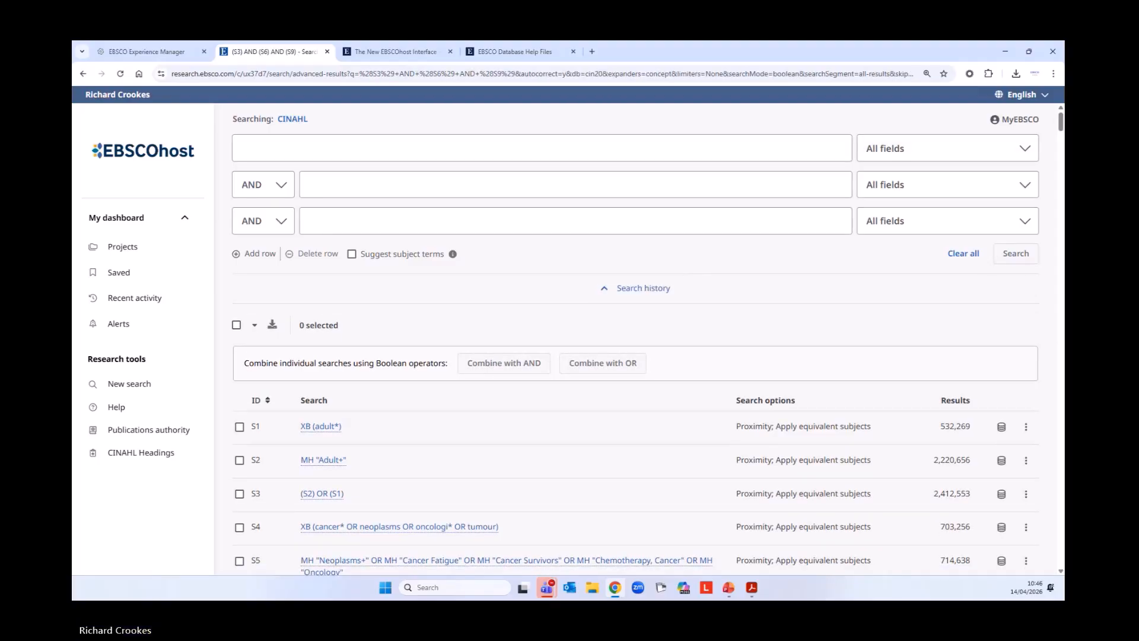
scroll(501, 395, "down", 5)
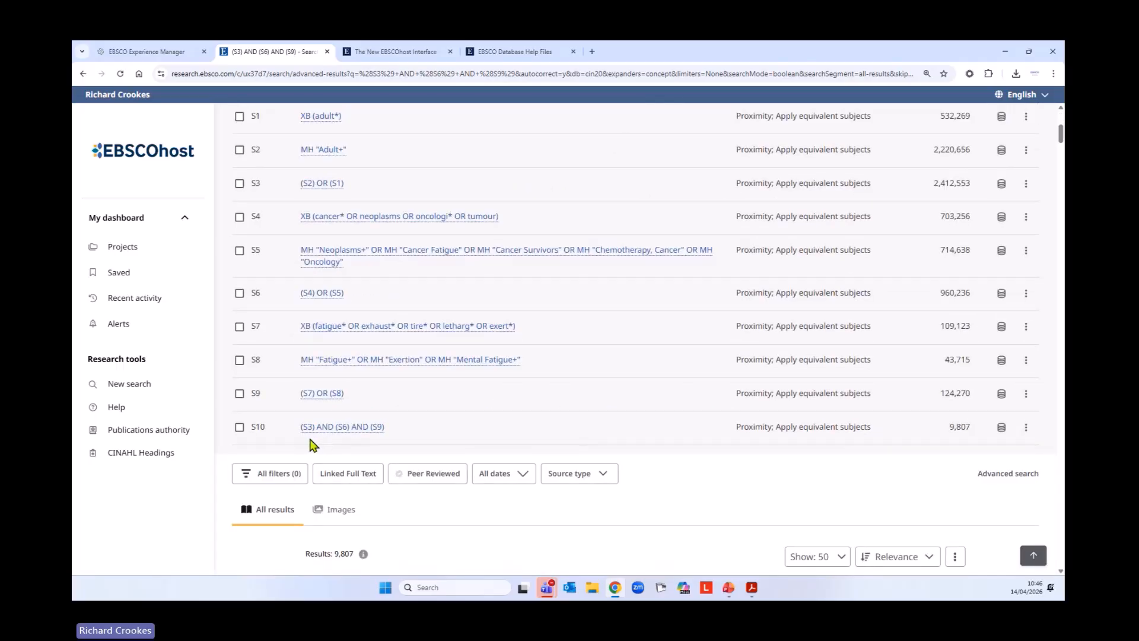
Enter the mindfulness keyword query meditat* OR mindful* OR breath* OR yoga OR "guided imagery" in the first search row
scroll(694, 456, "up", 1)
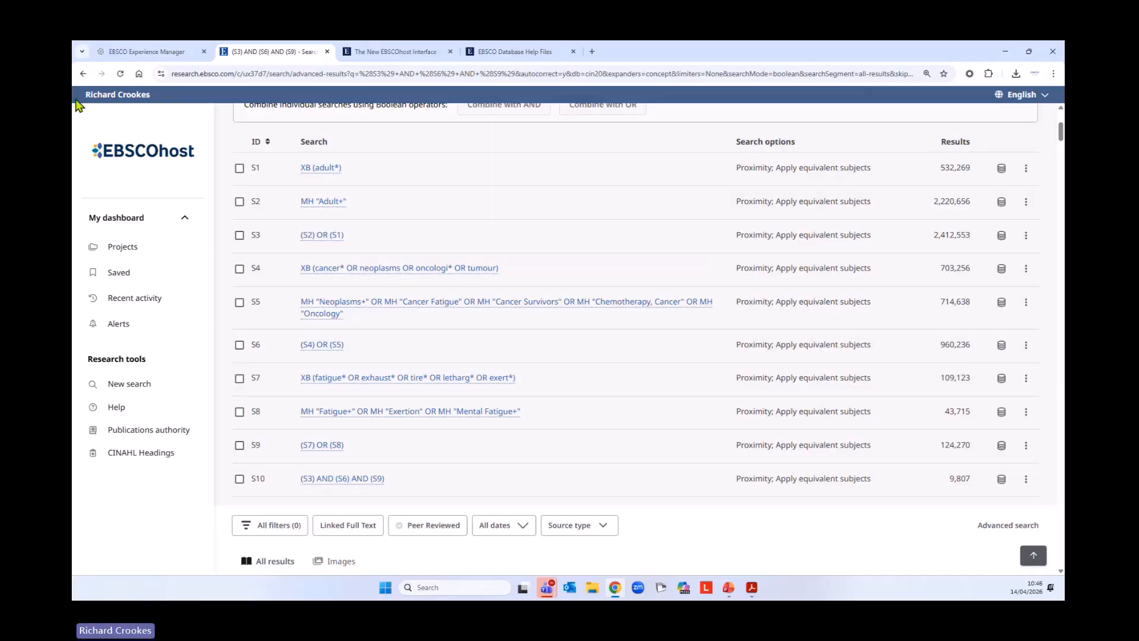
scroll(518, 279, "up", 5)
left_click(341, 155)
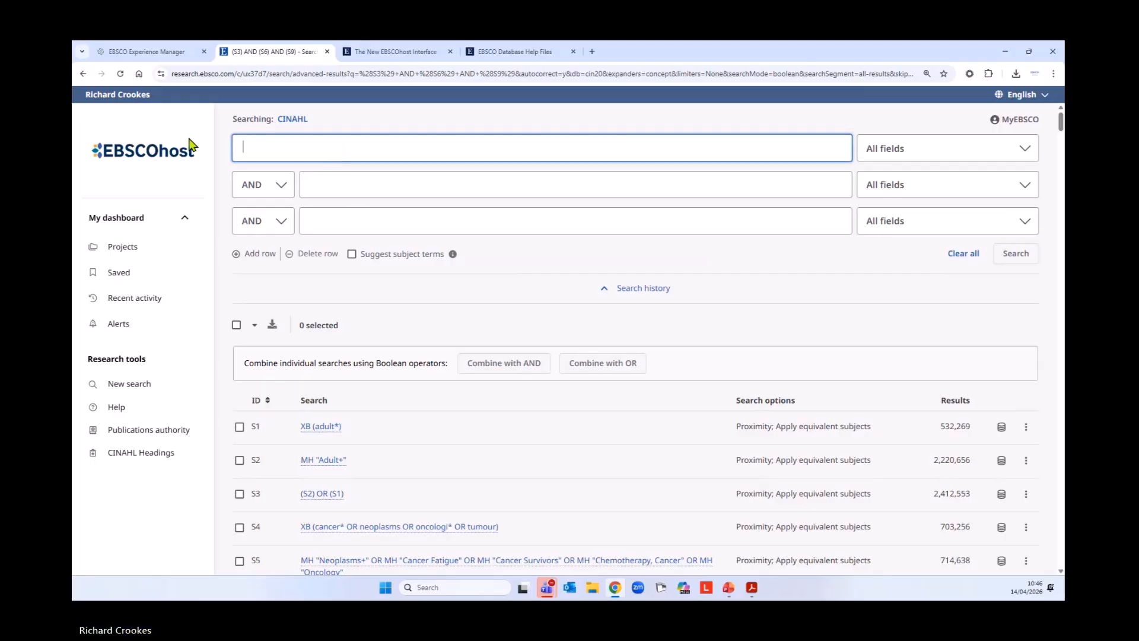
type("medi")
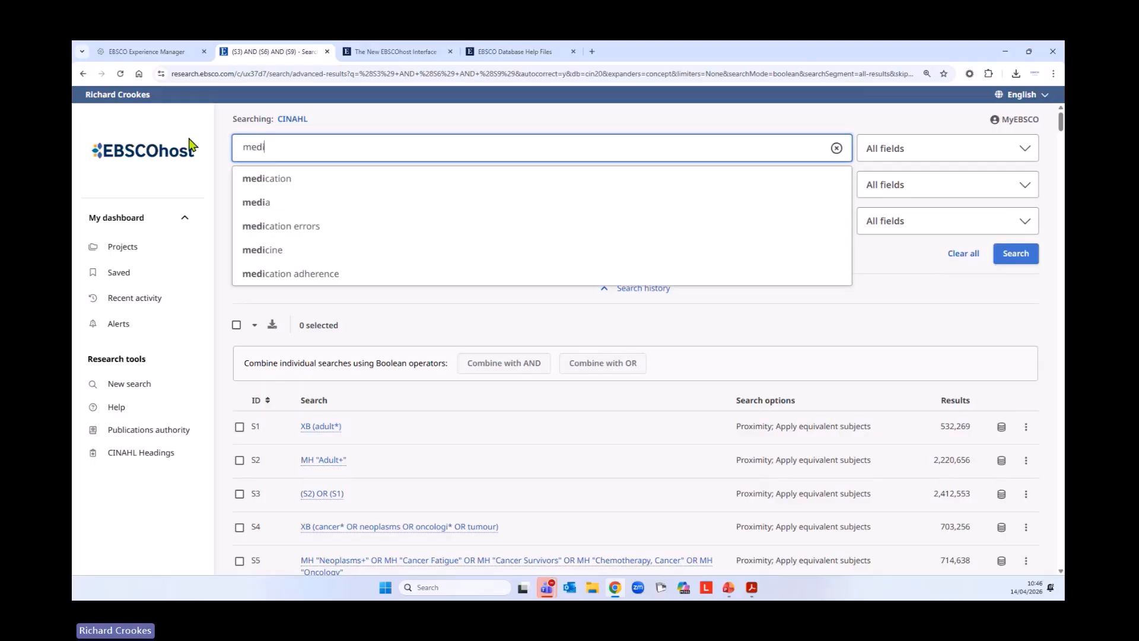
type("tat* ")
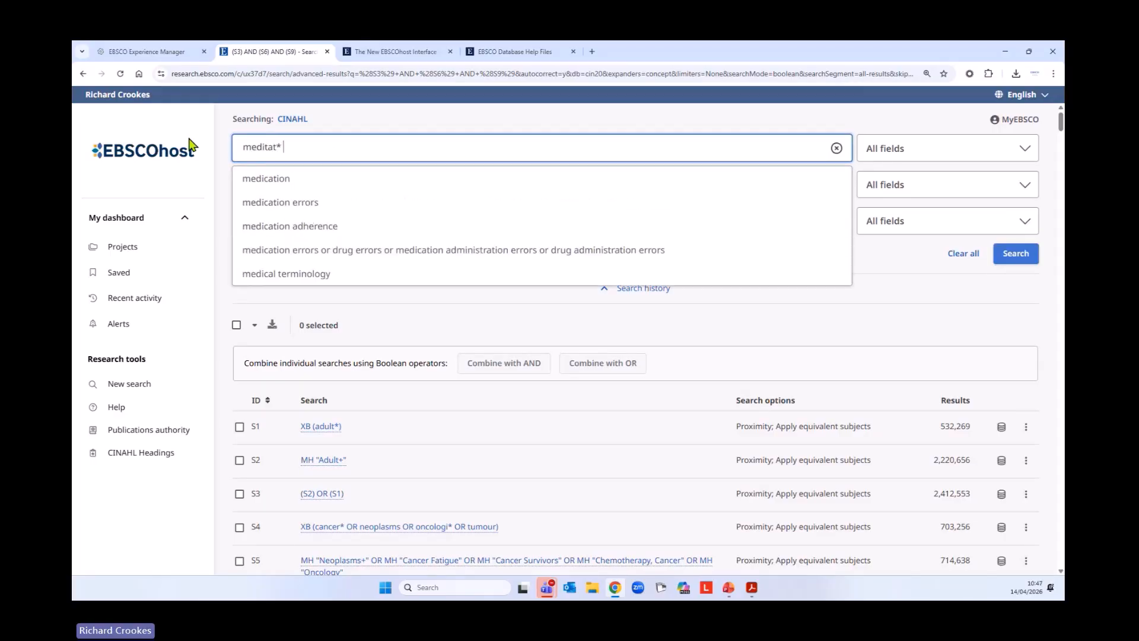
type("OR ")
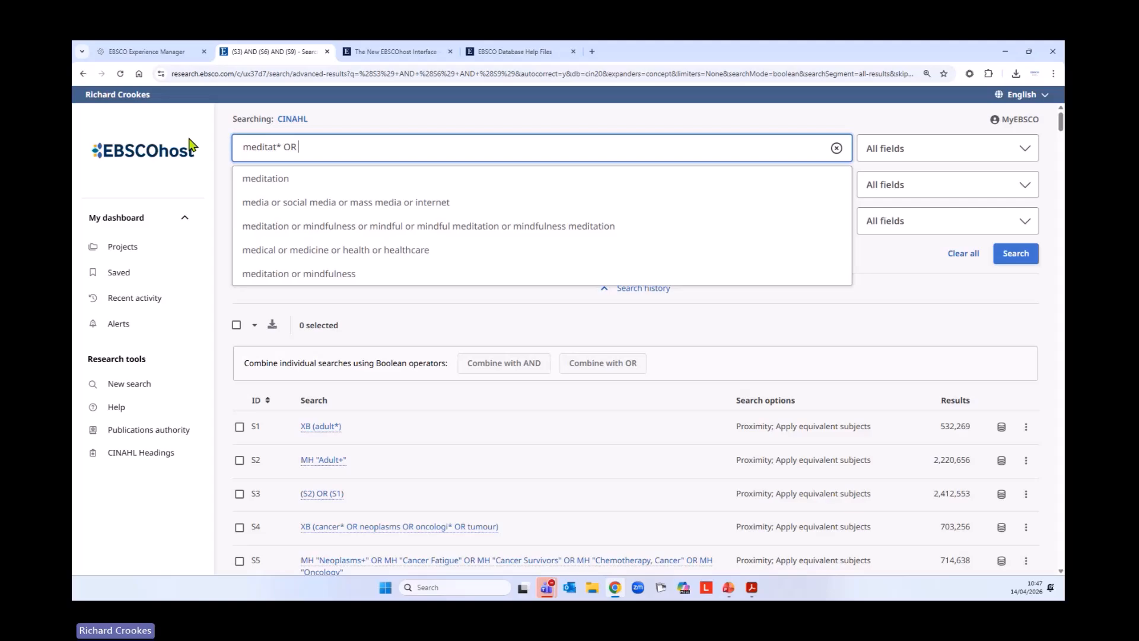
type("mindful* OR breath* OR")
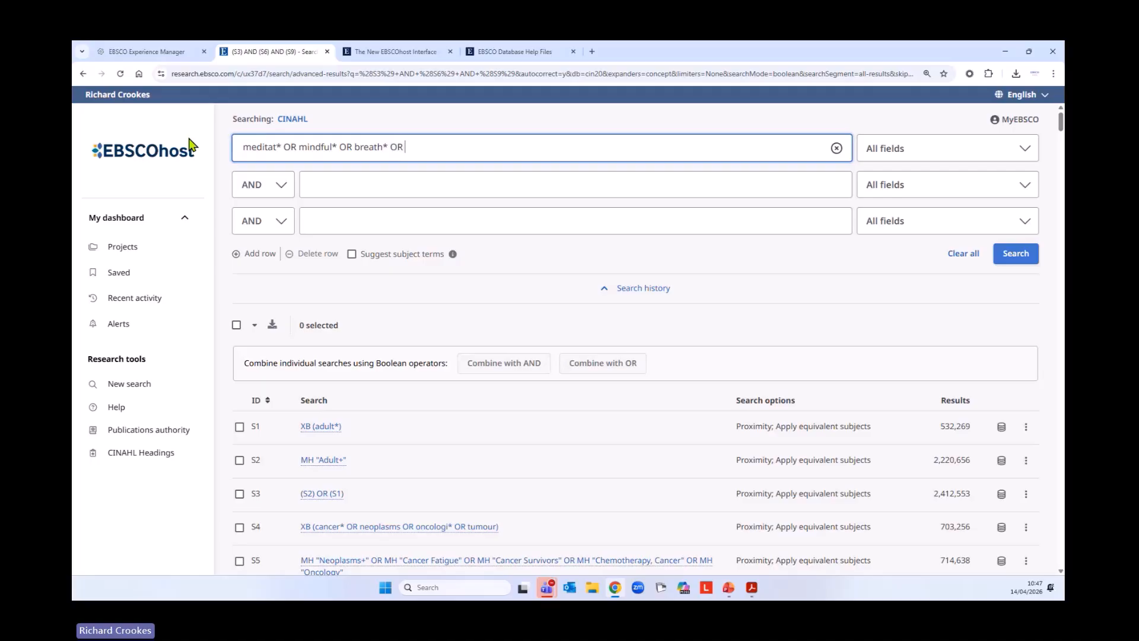
type("ou\"guid")
type("ed imagery")
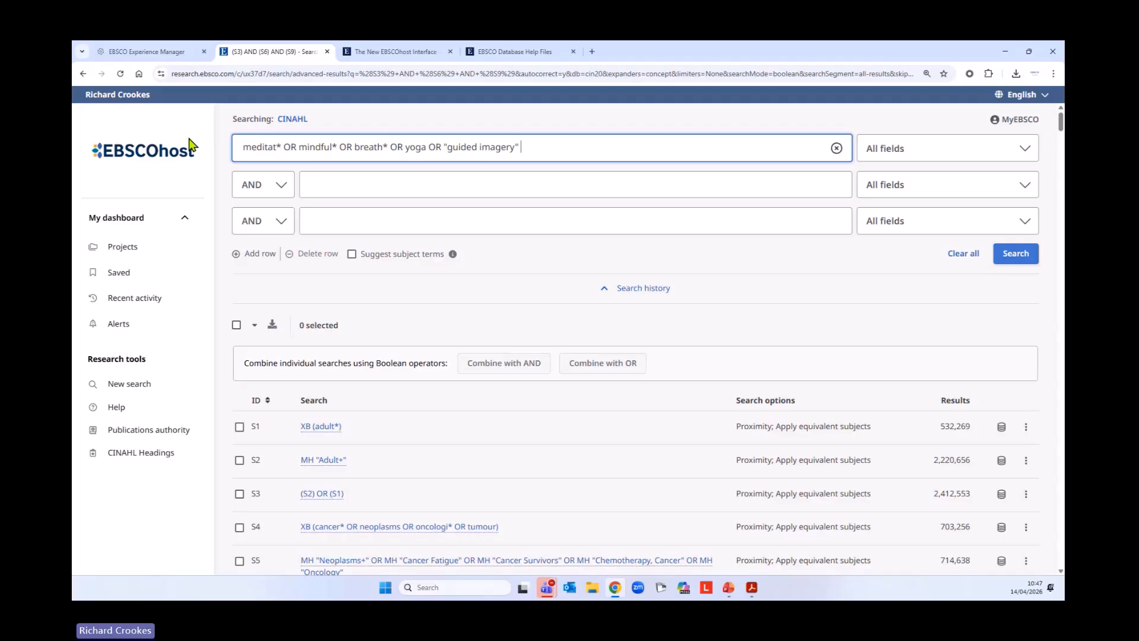
Limit the mindfulness keyword query to Title or Abstract - XB, run it, and review its entry in the search history
left_click(958, 149)
left_click(948, 262)
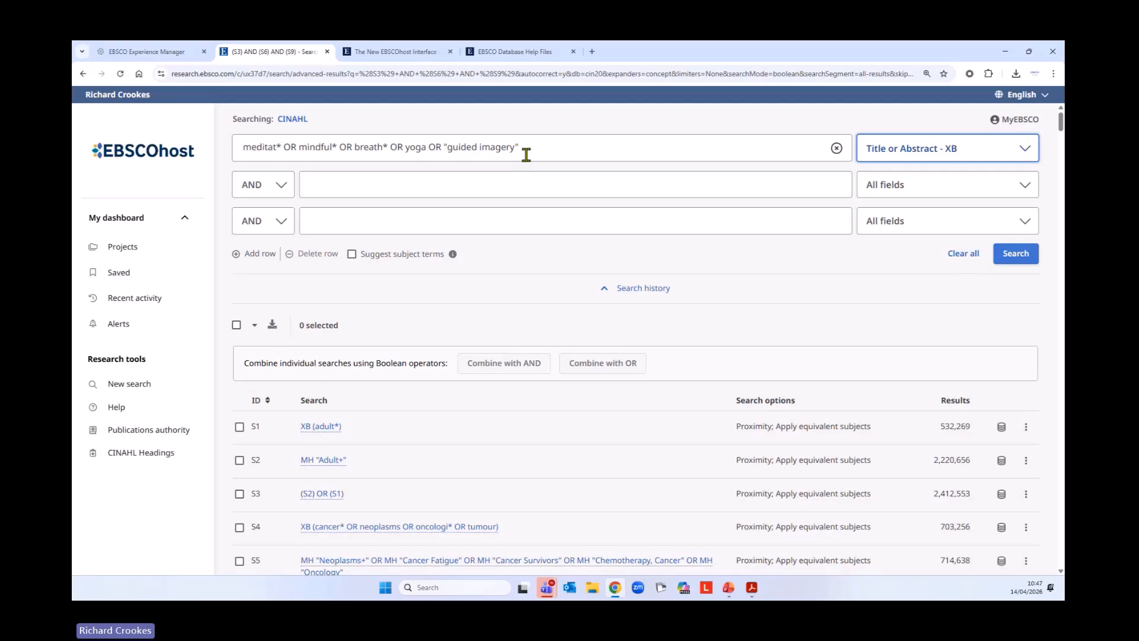
left_click(1012, 255)
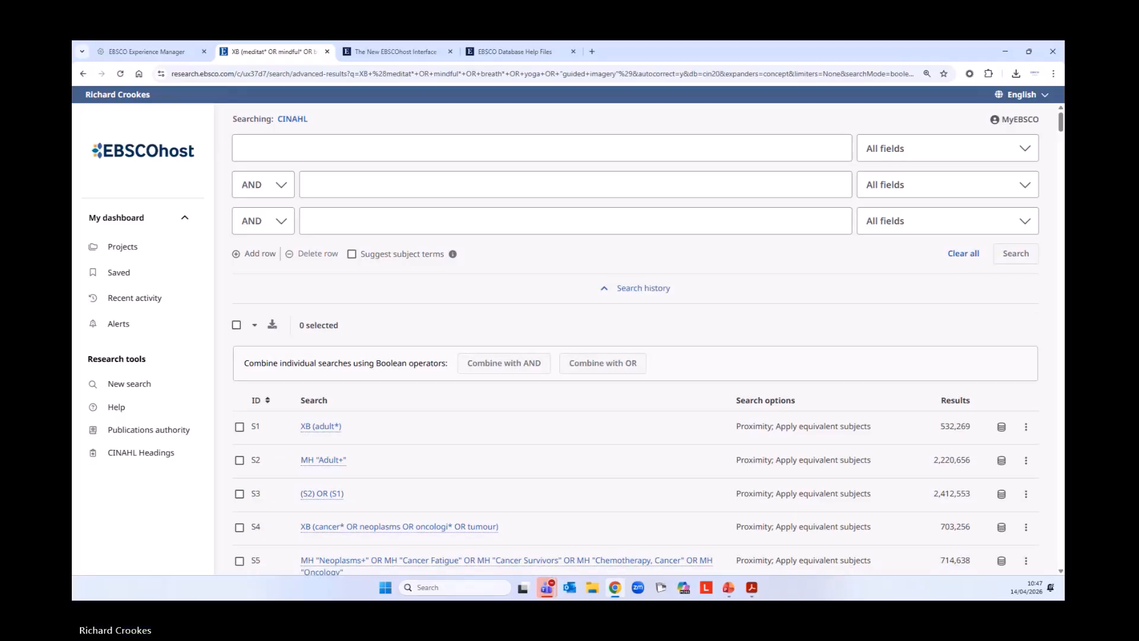
scroll(509, 433, "down", 4)
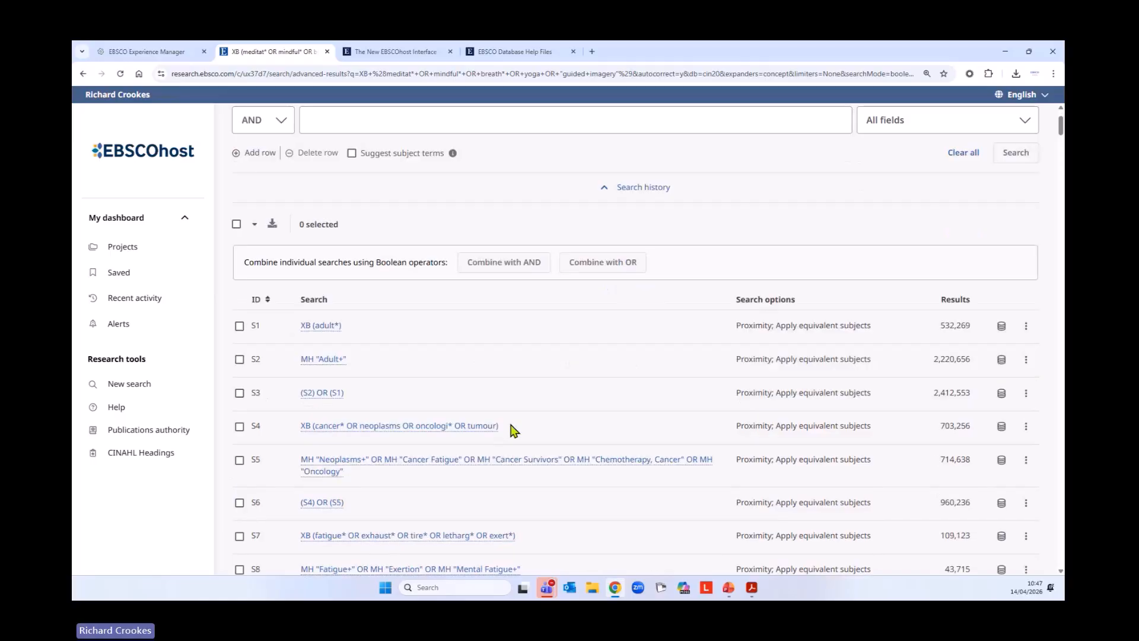
scroll(509, 433, "down", 3)
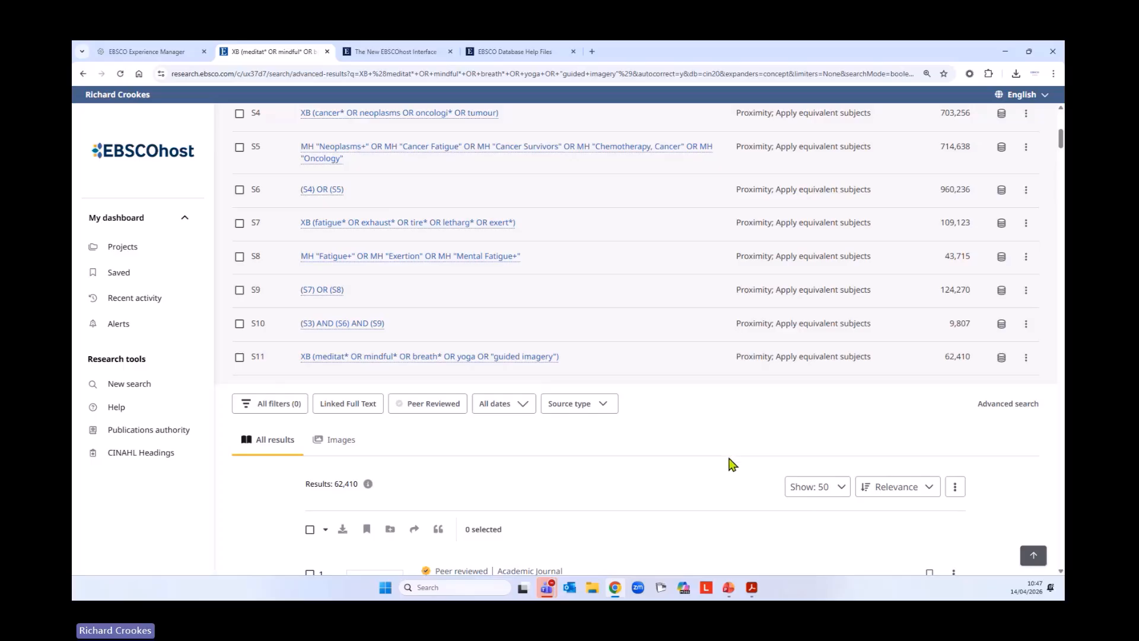
scroll(729, 462, "up", 2)
scroll(730, 463, "up", 3)
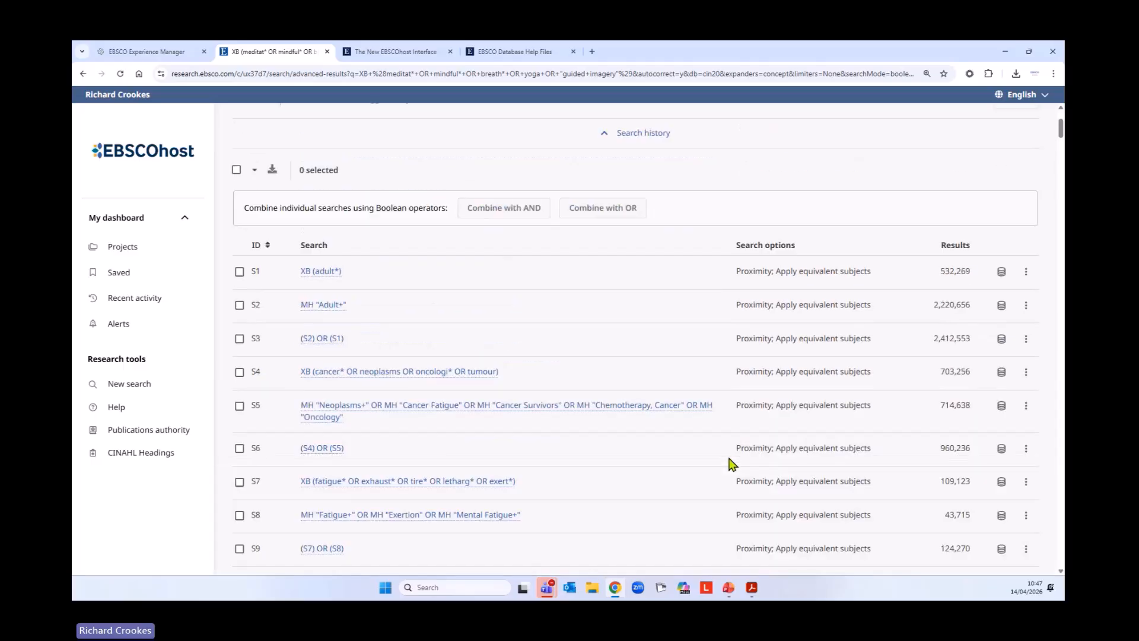
Start a new search and look up the term meditation in CINAHL Headings
left_click(129, 384)
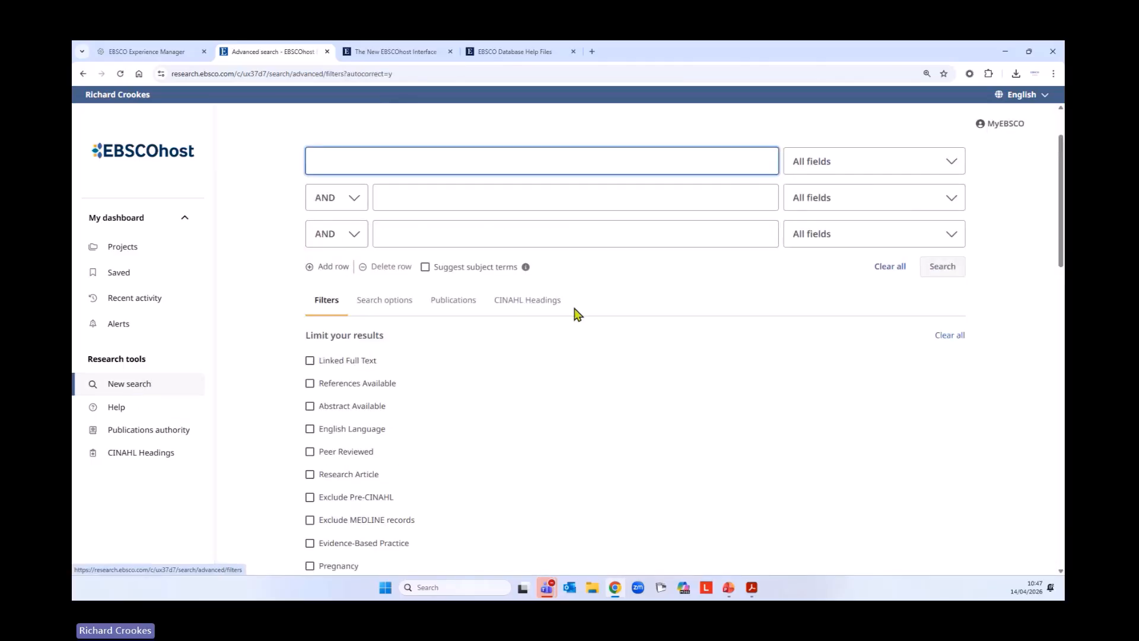
left_click(558, 305)
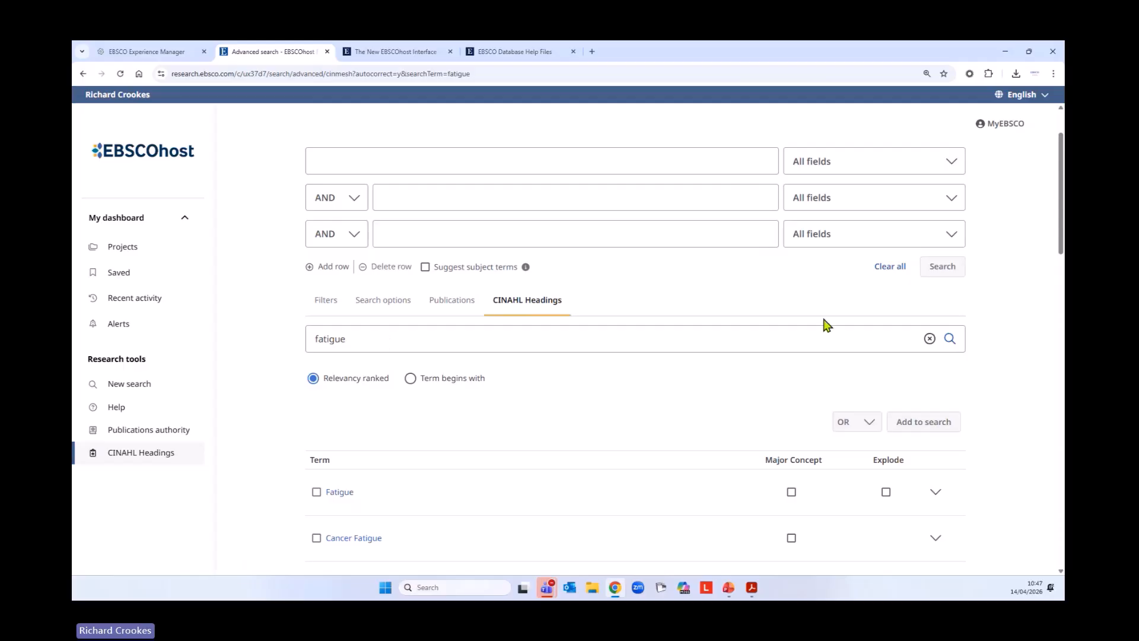
left_click(929, 338)
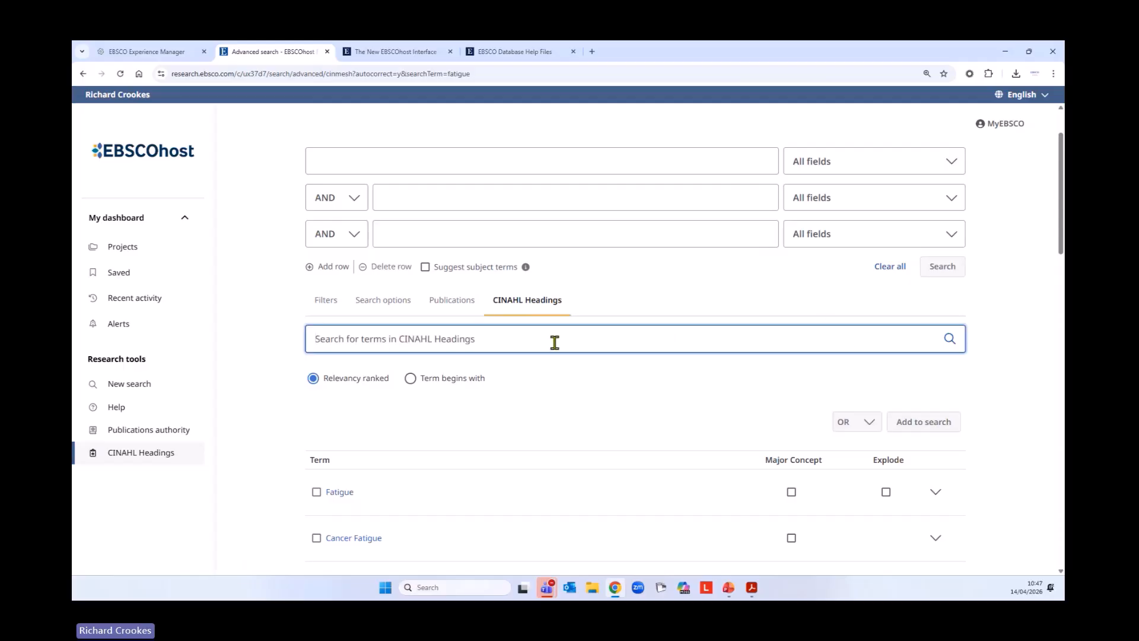
type("me")
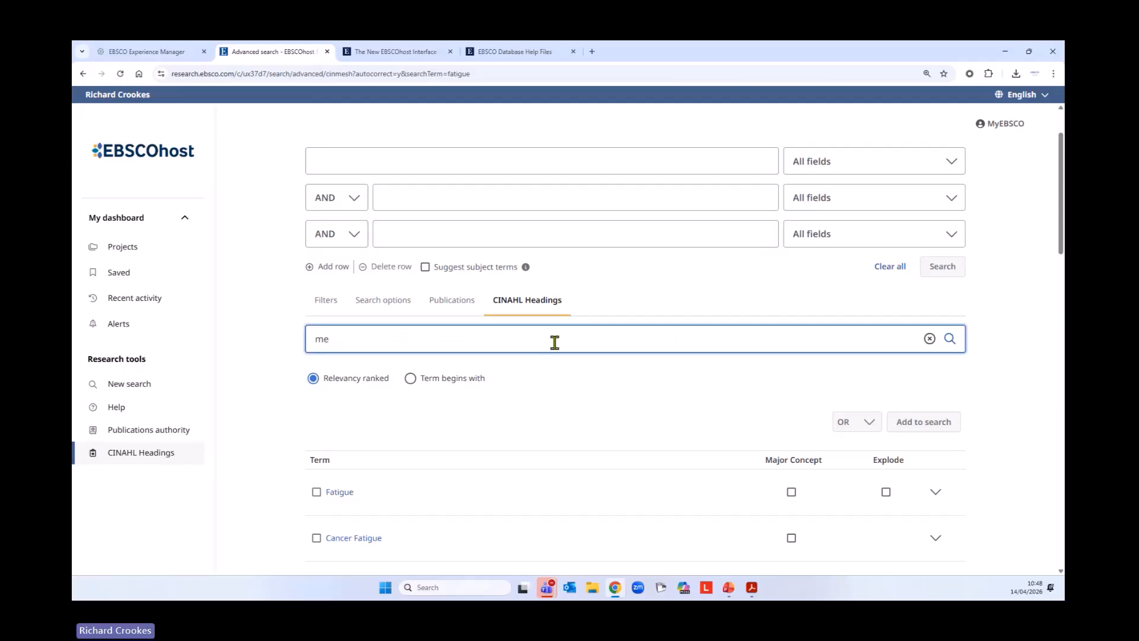
type("ditation")
key("Return")
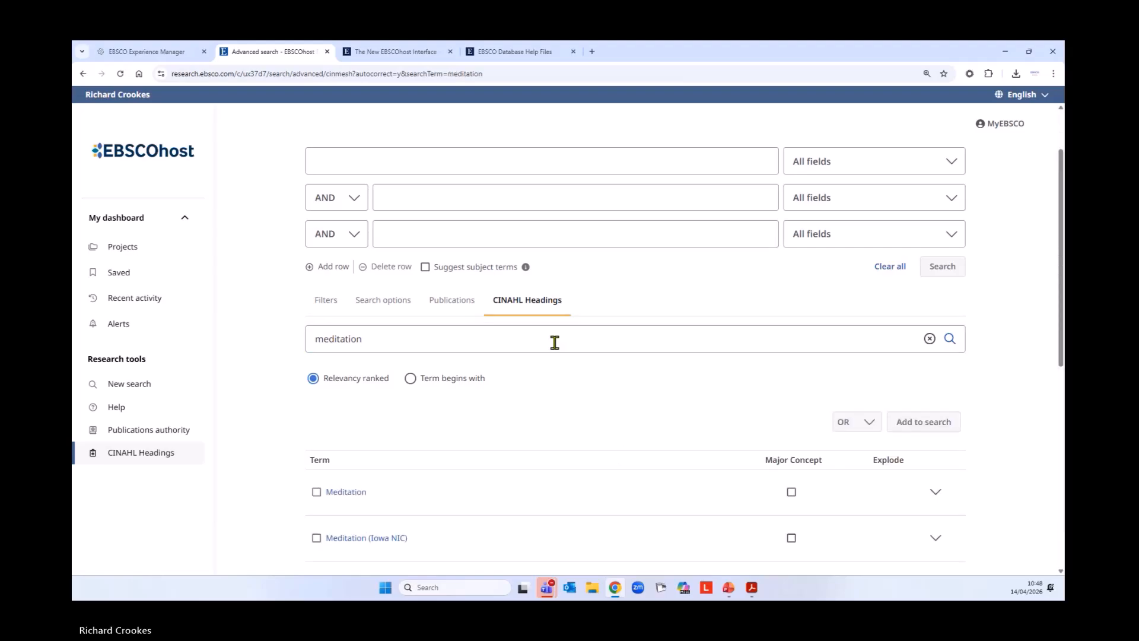
scroll(557, 340, "down", 2)
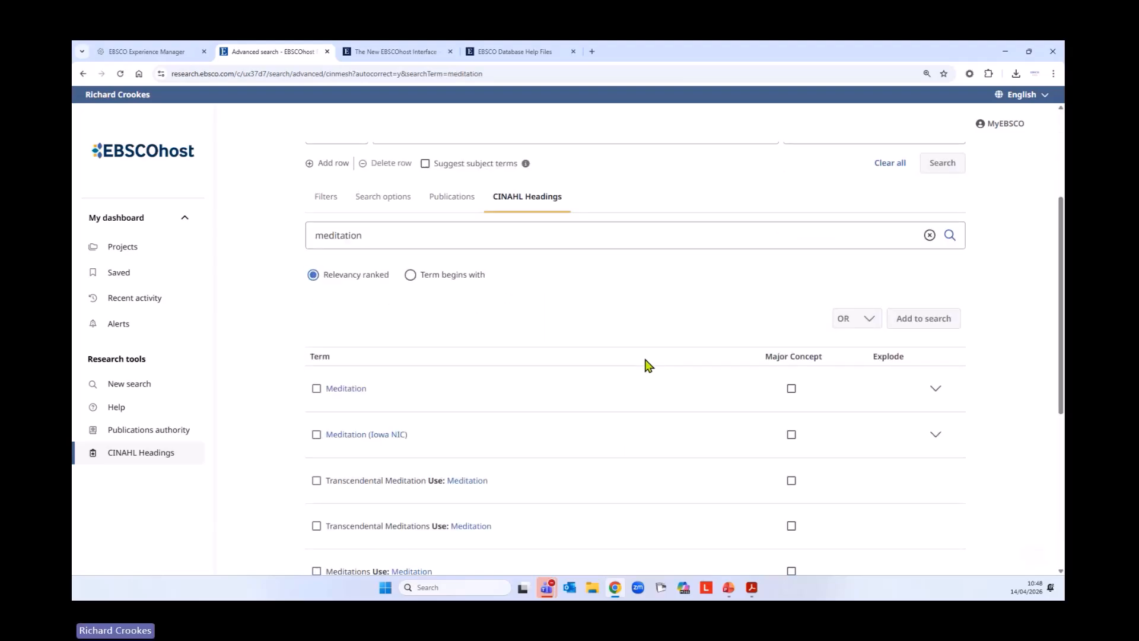
Open the Meditation heading's details, read its scope note and used-for terms, and select the heading
left_click(350, 393)
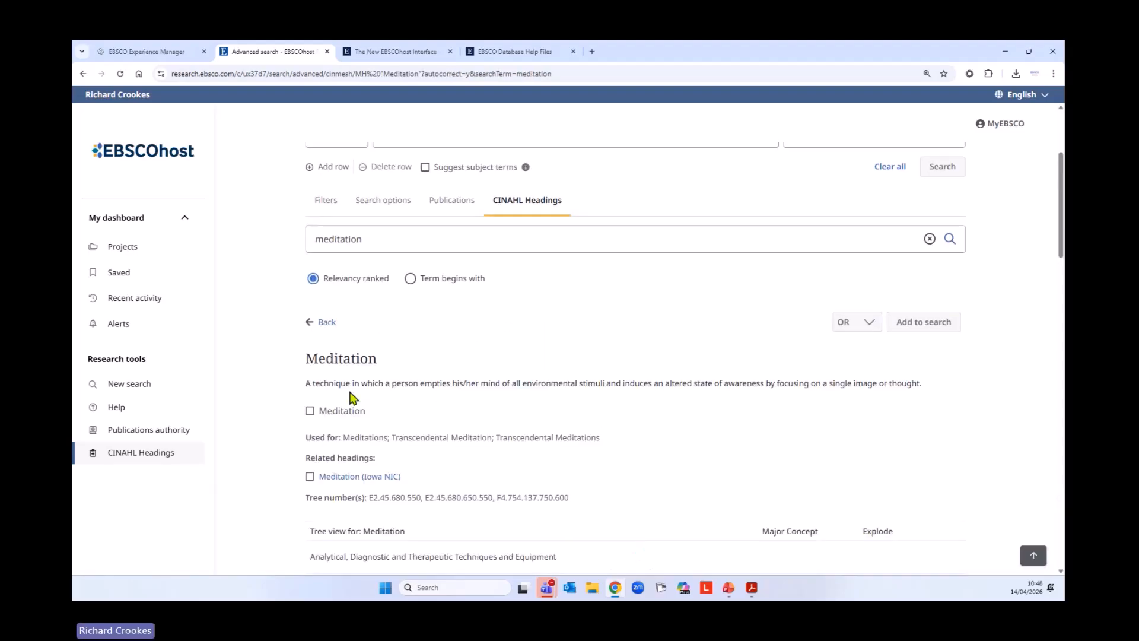
left_click_drag(306, 383, 720, 386)
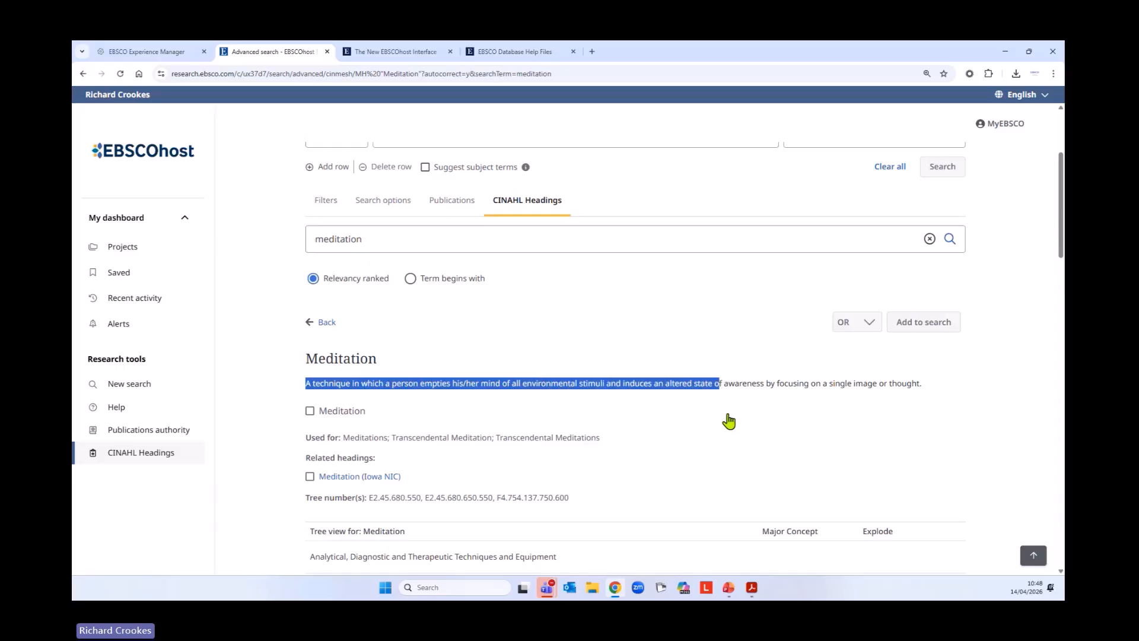
scroll(729, 422, "down", 3)
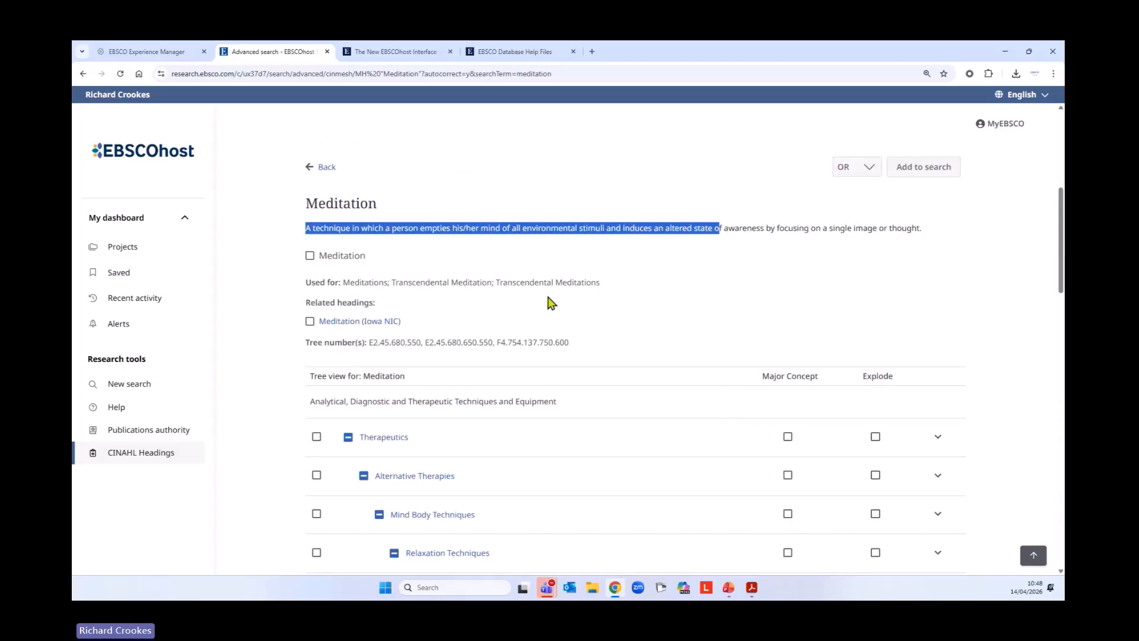
left_click(446, 303)
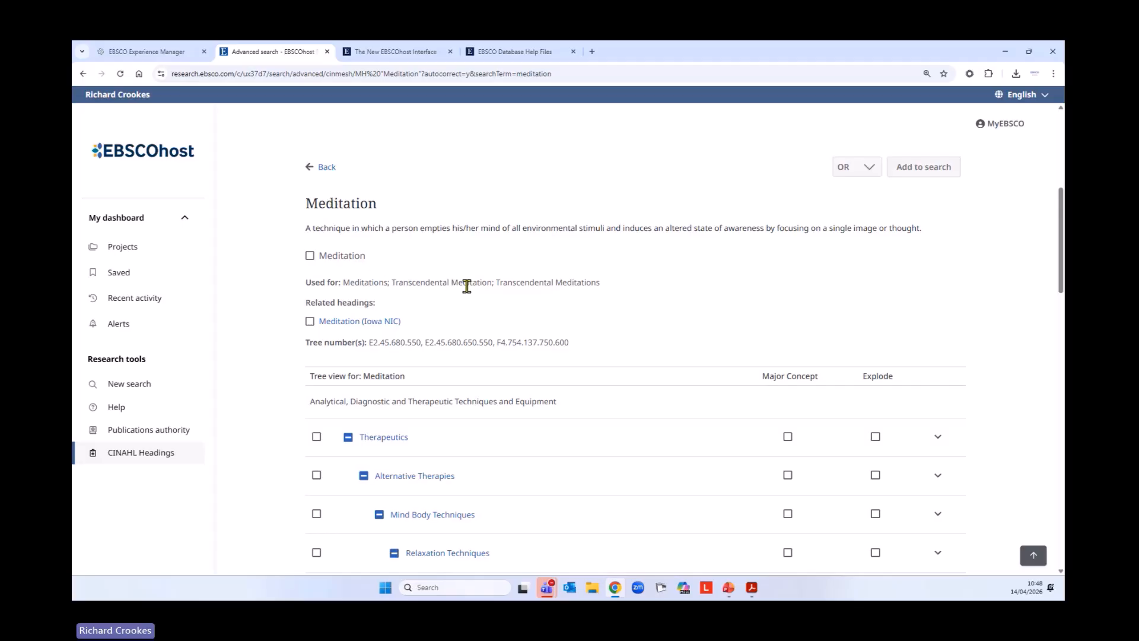
left_click(311, 257)
Select Guided Imagery and Relaxation Techniques in the Meditation tree, leaving Relaxation Techniques unexploded, and collapse its subheadings
scroll(651, 374, "down", 3)
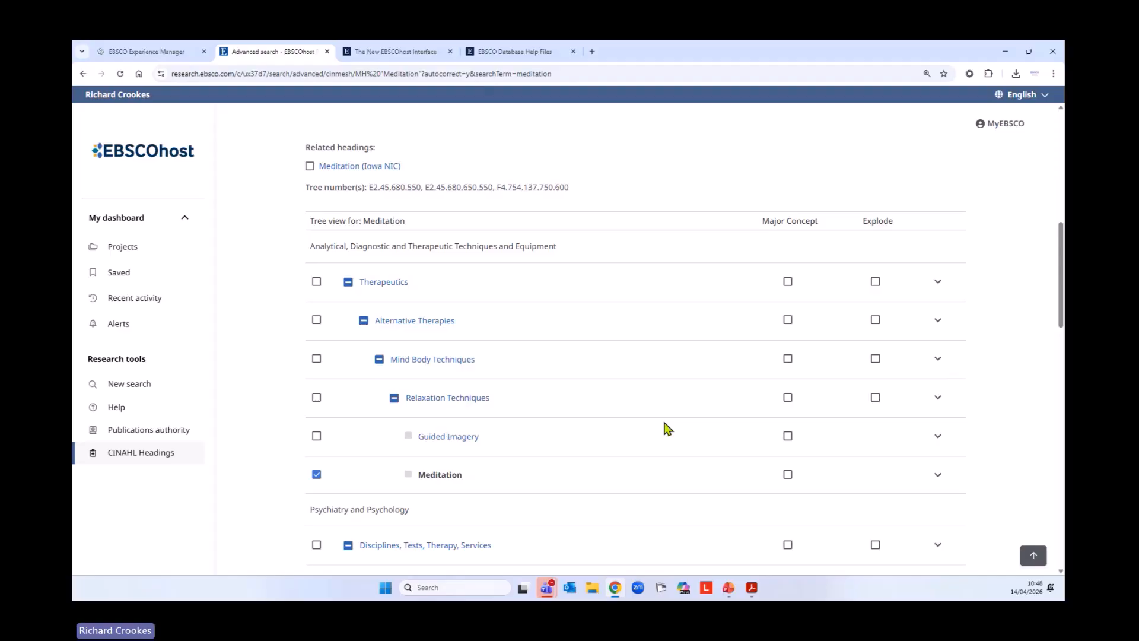
scroll(742, 354, "down", 2)
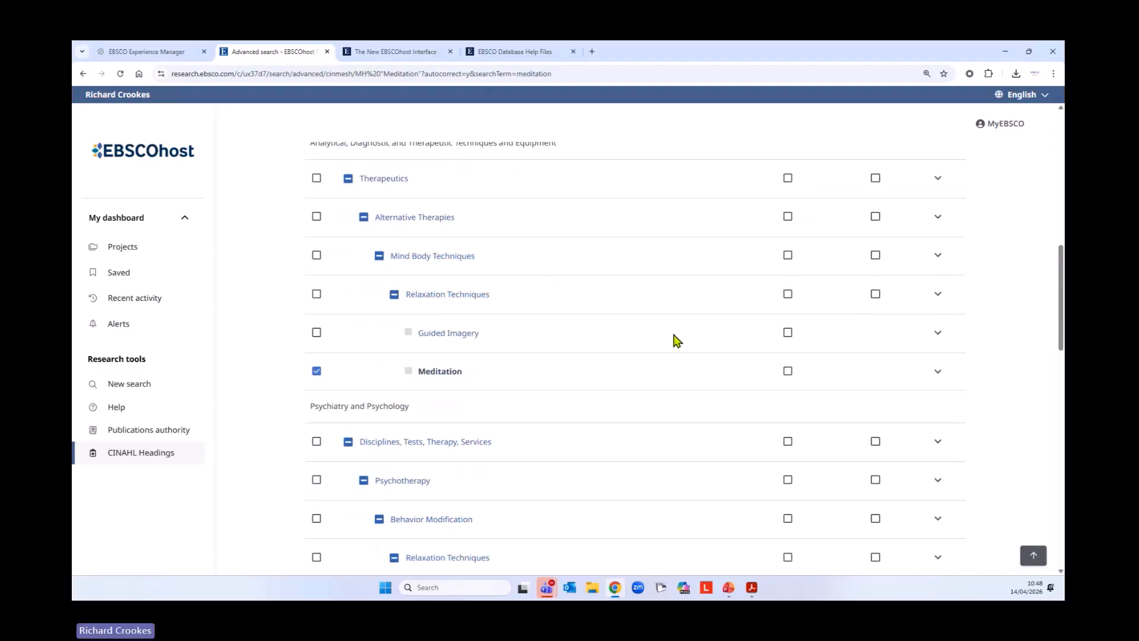
left_click(317, 333)
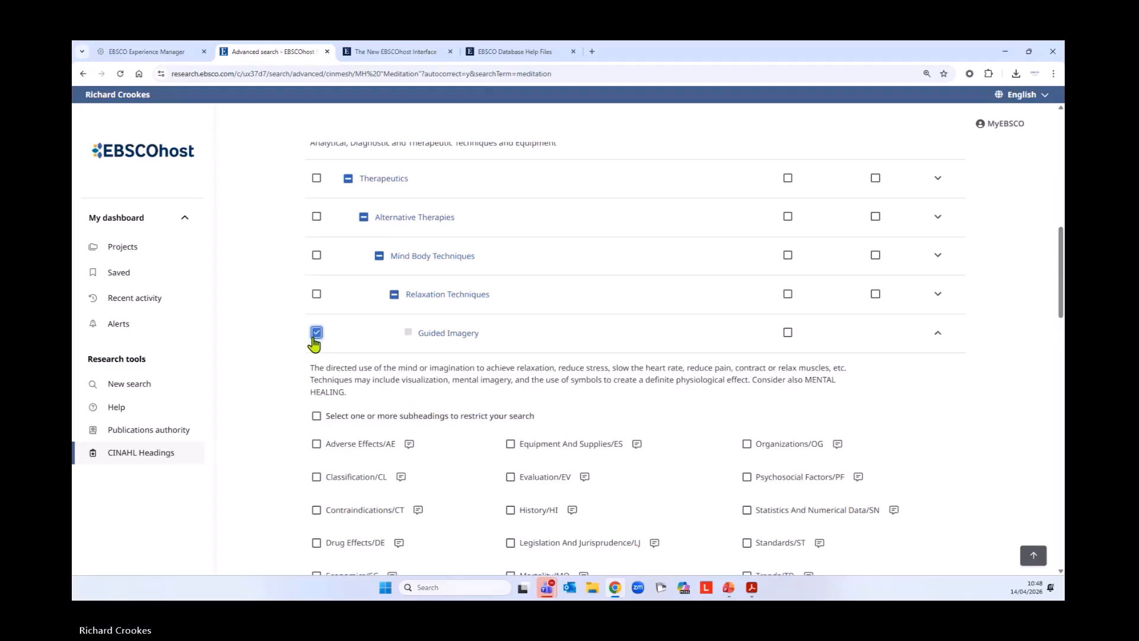
left_click(316, 294)
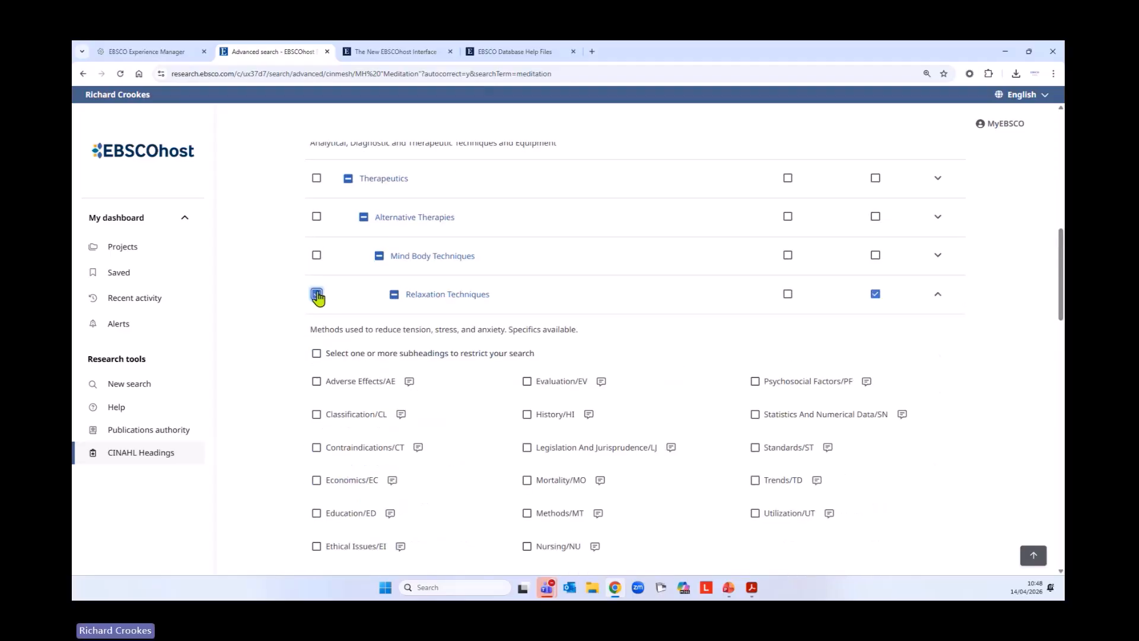
left_click(875, 295)
left_click(936, 297)
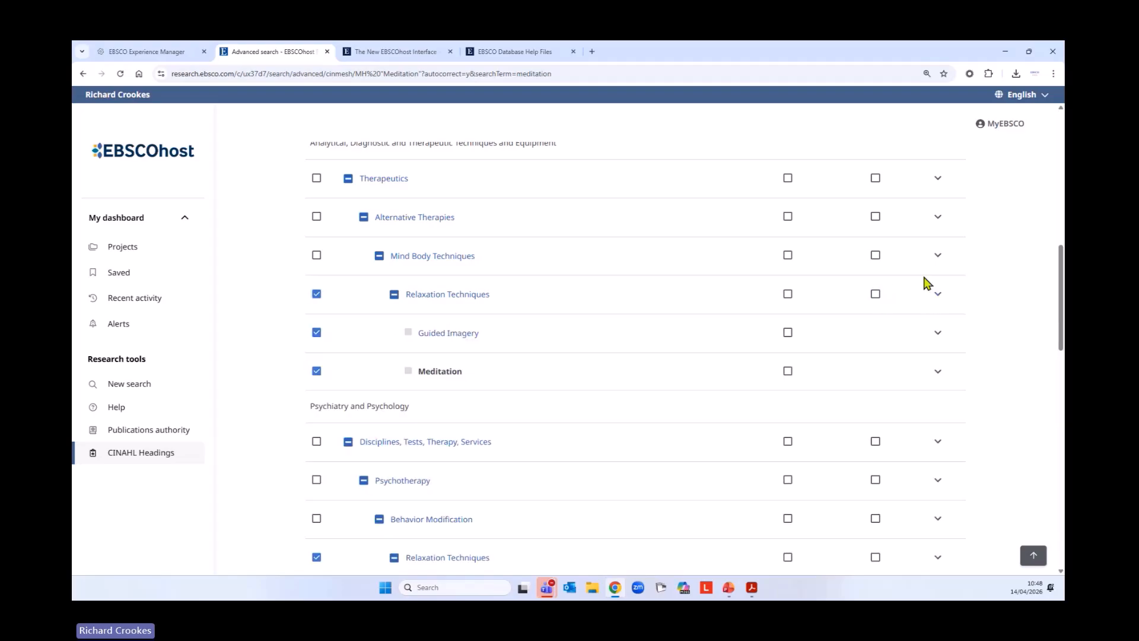
Select Mind Body Techniques without exploding it, and review the narrower headings listed beneath it
scroll(479, 379, "down", 1)
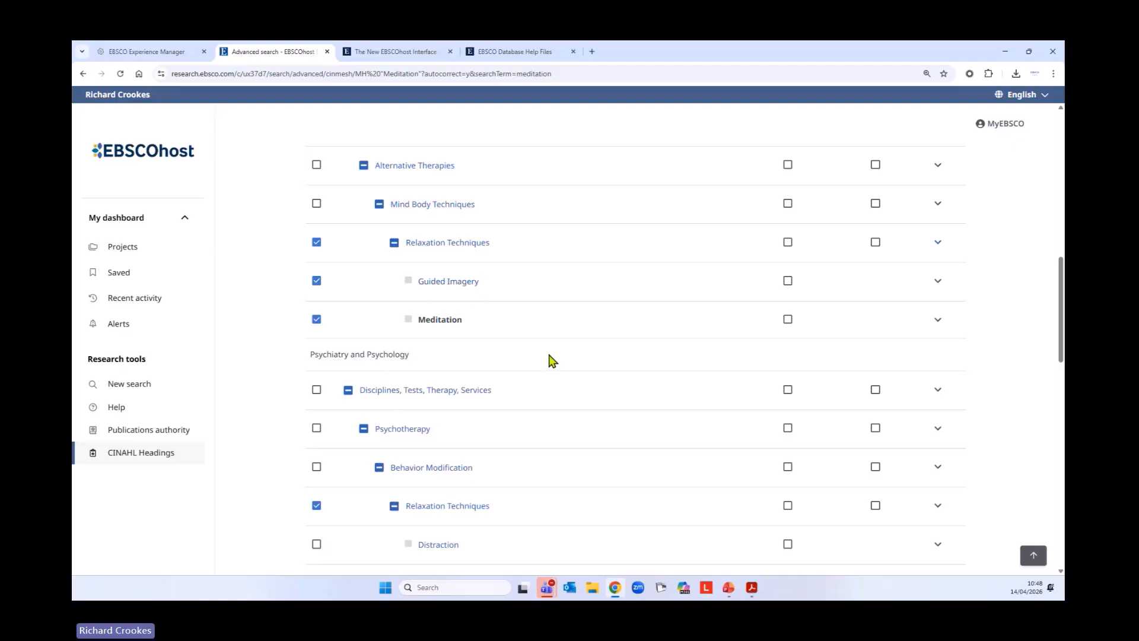
scroll(552, 366, "down", 5)
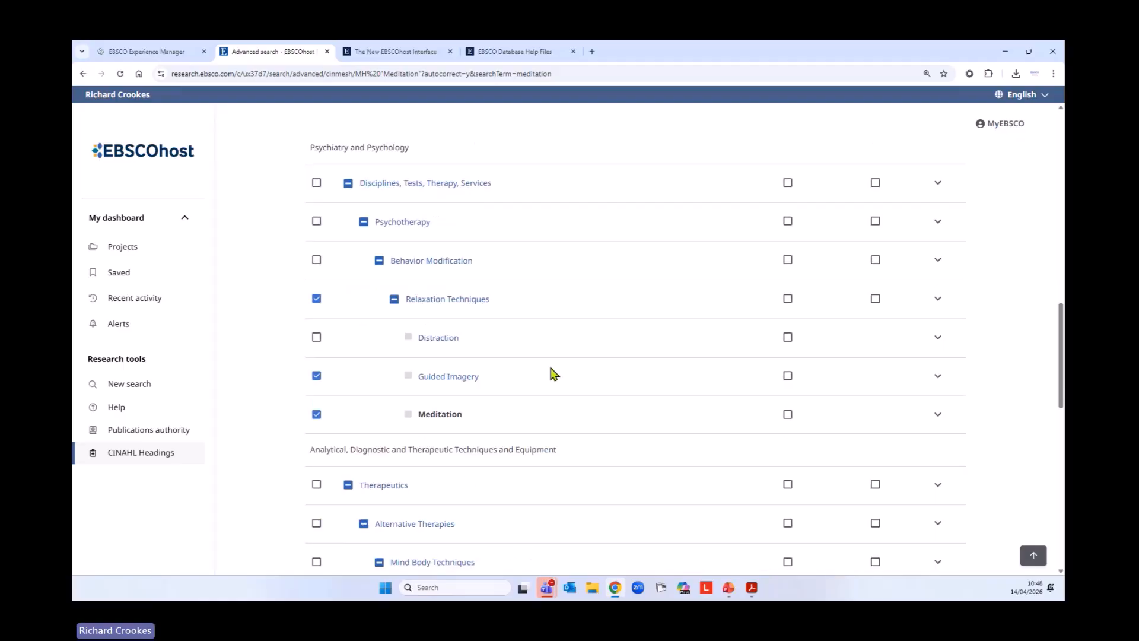
scroll(551, 374, "down", 2)
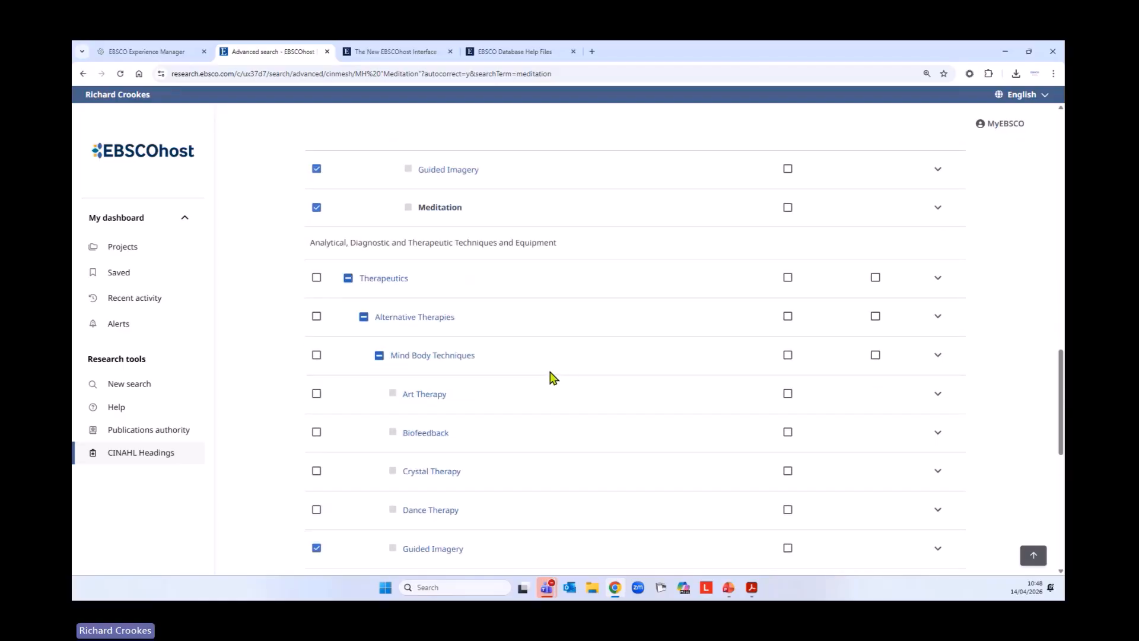
left_click(317, 355)
scroll(679, 356, "down", 3)
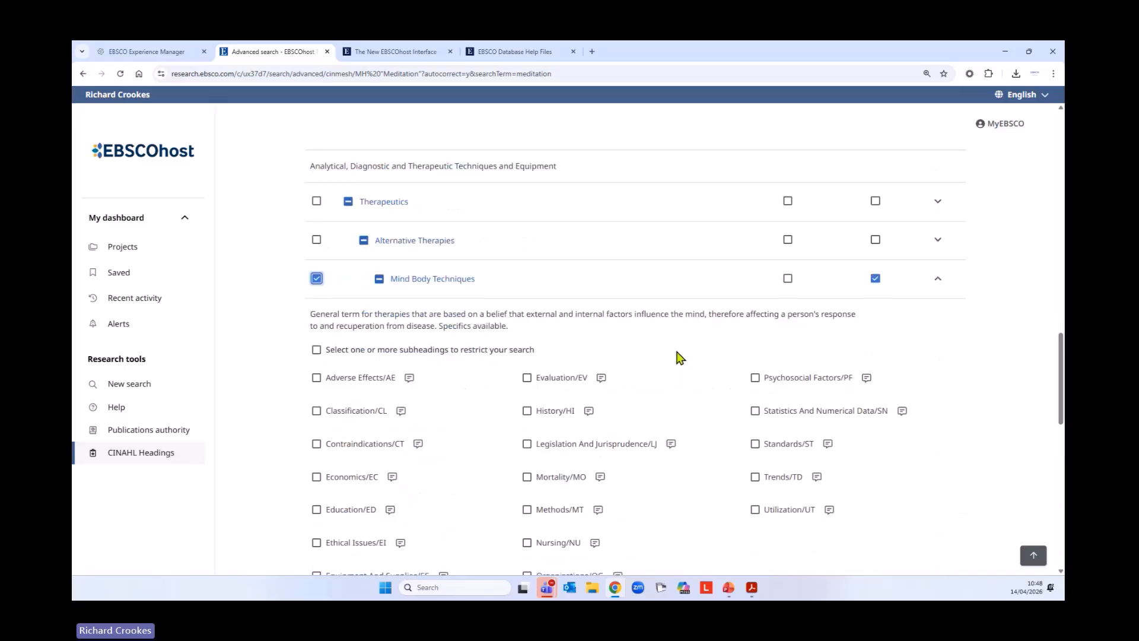
scroll(658, 366, "down", 6)
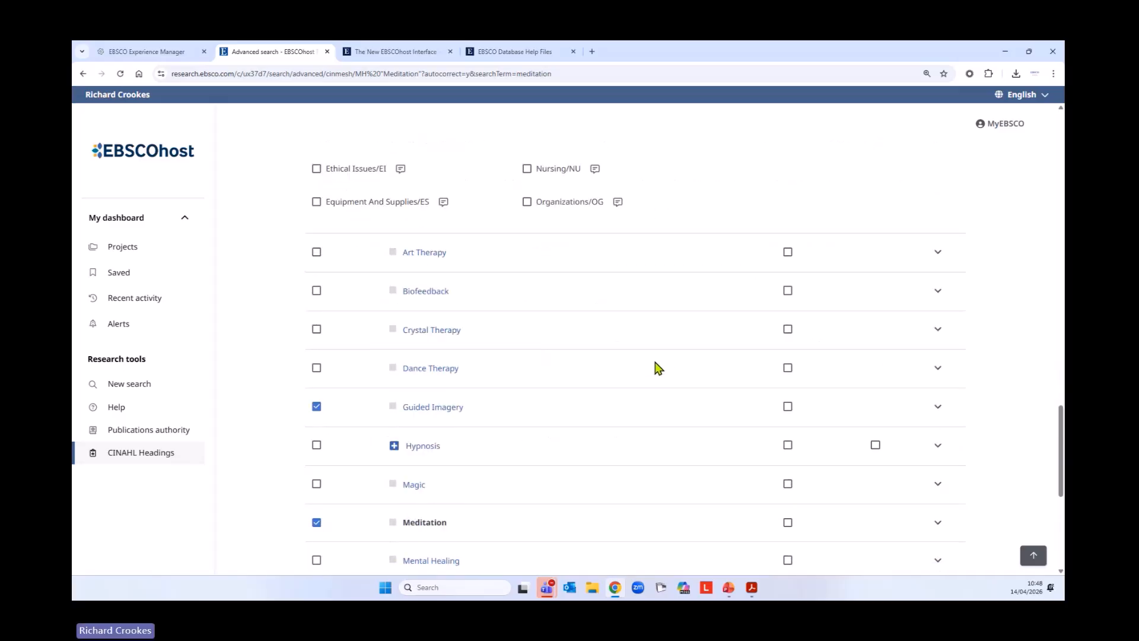
scroll(647, 371, "up", 8)
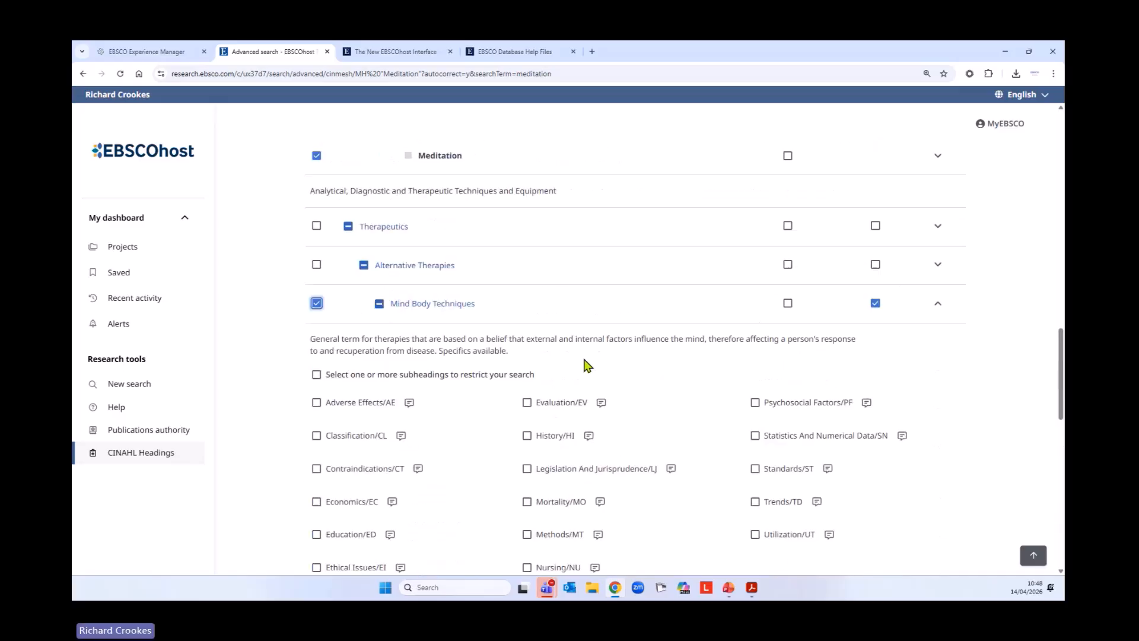
left_click(875, 303)
scroll(539, 380, "down", 5)
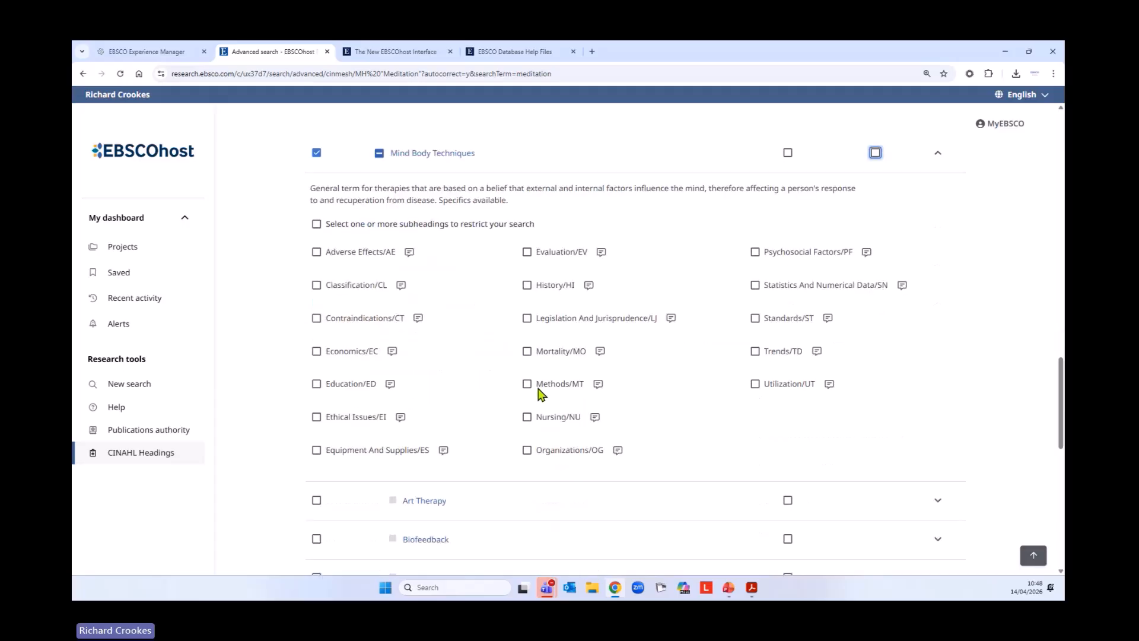
scroll(525, 390, "down", 6)
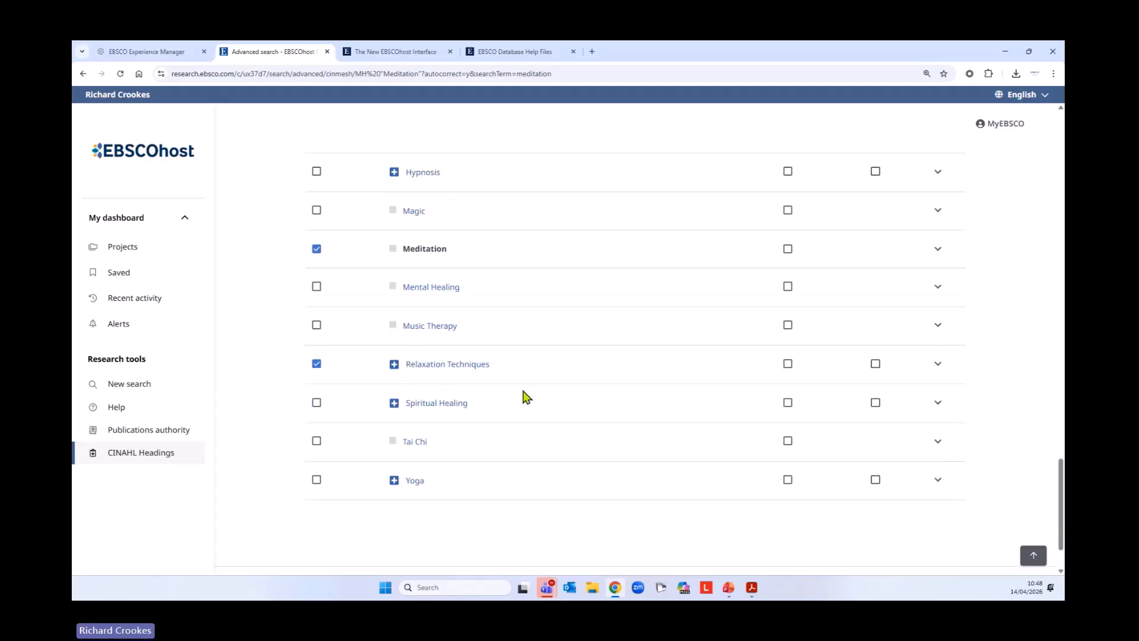
Select Yoga with Explode, add the chosen meditation-related headings to the search with OR, and run it
left_click(315, 479)
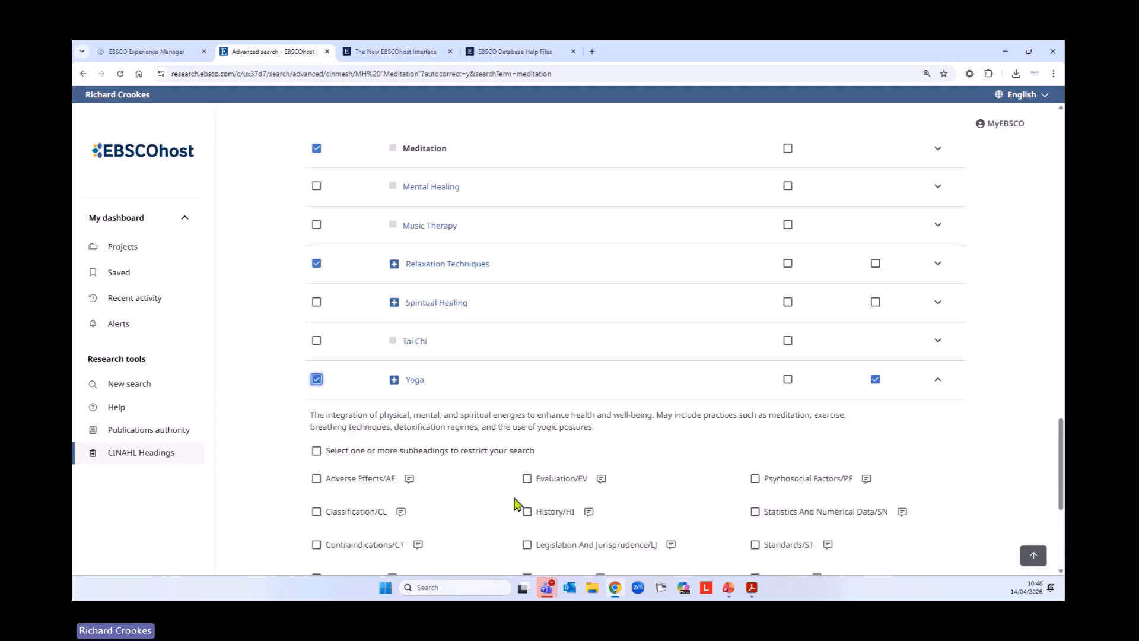
scroll(722, 457, "up", 4)
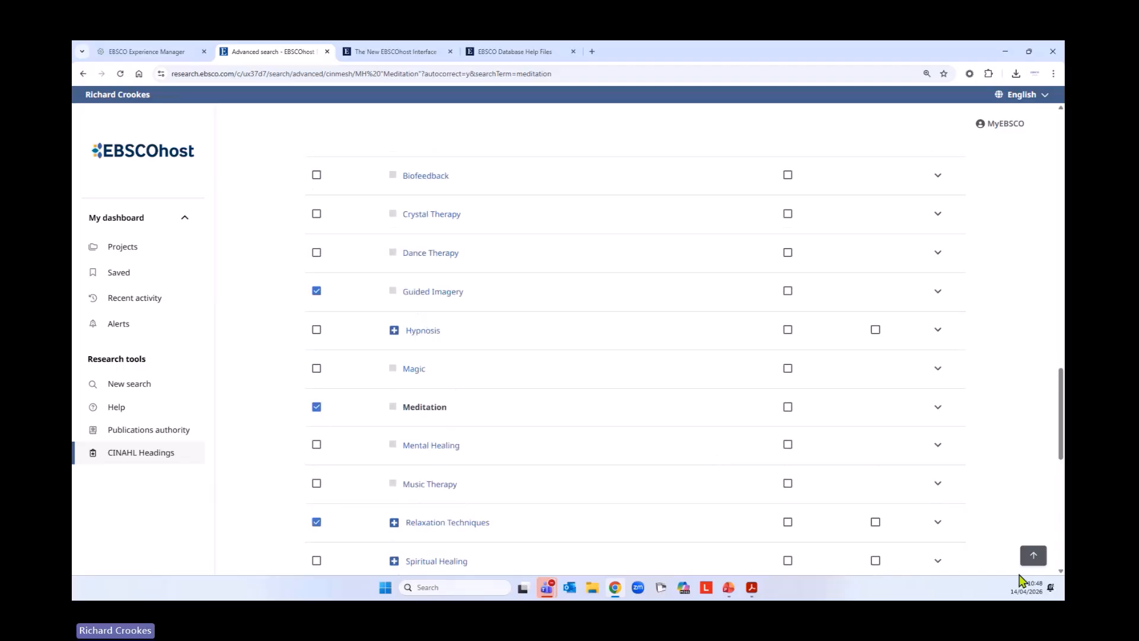
left_click(1045, 566)
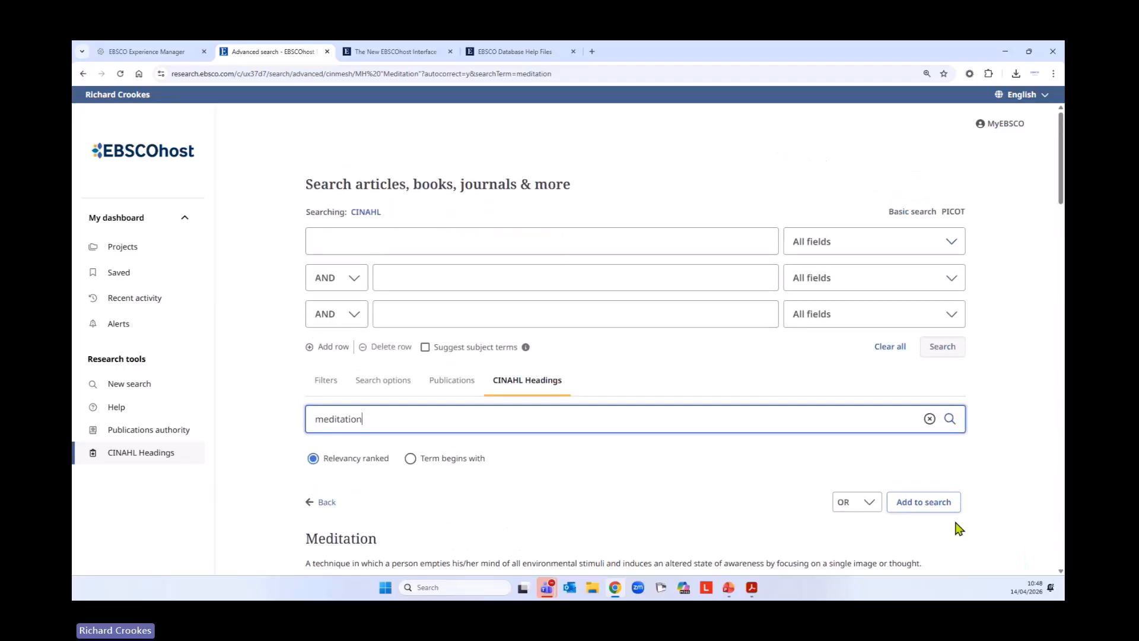
left_click(936, 503)
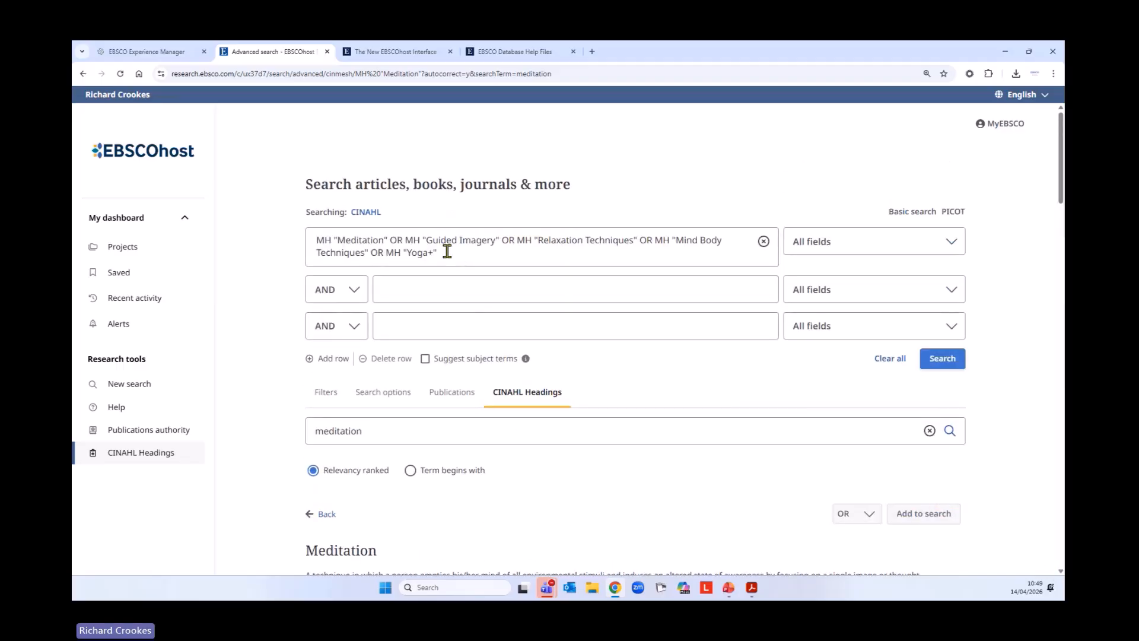
left_click(956, 368)
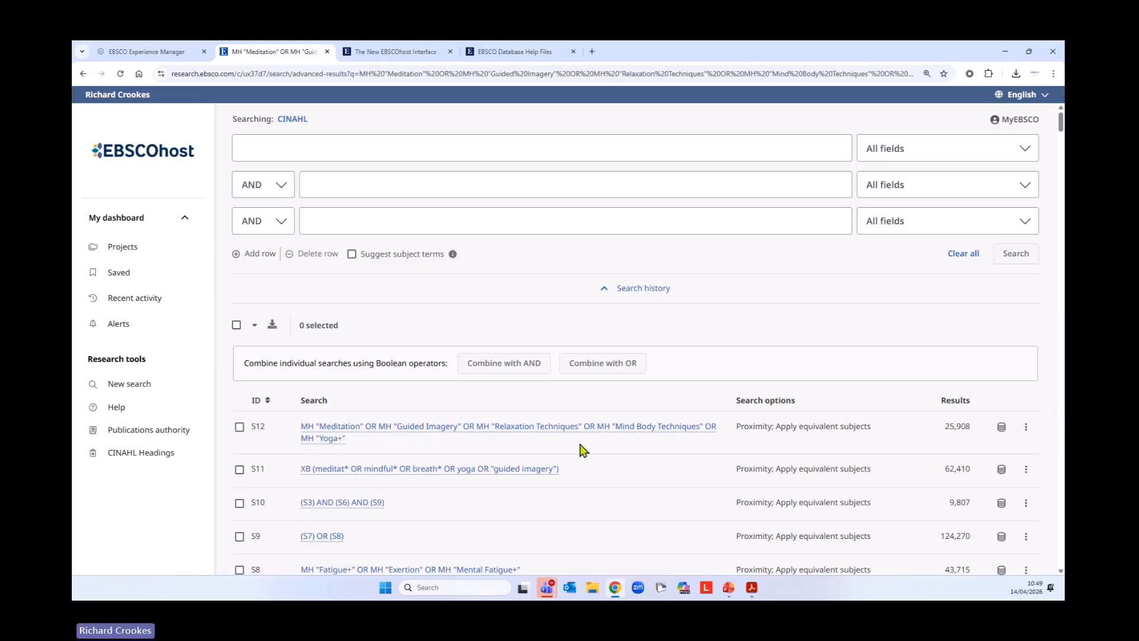
Combine searches S11 and S12 with OR, run the combined search, and review the search history
scroll(651, 475, "down", 1)
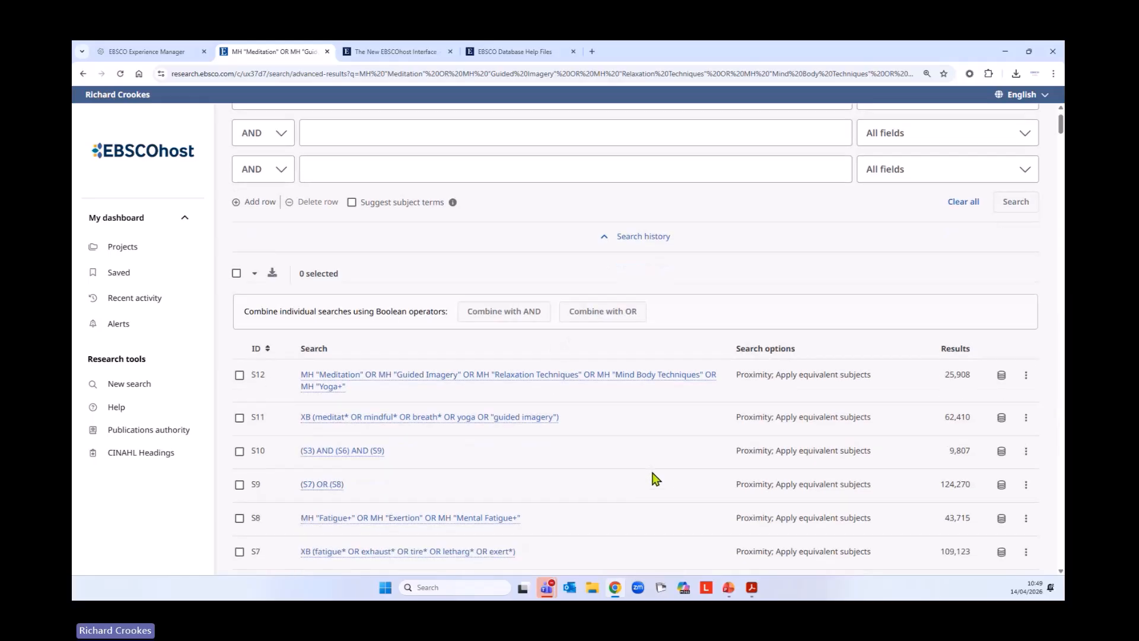
scroll(650, 479, "down", 1)
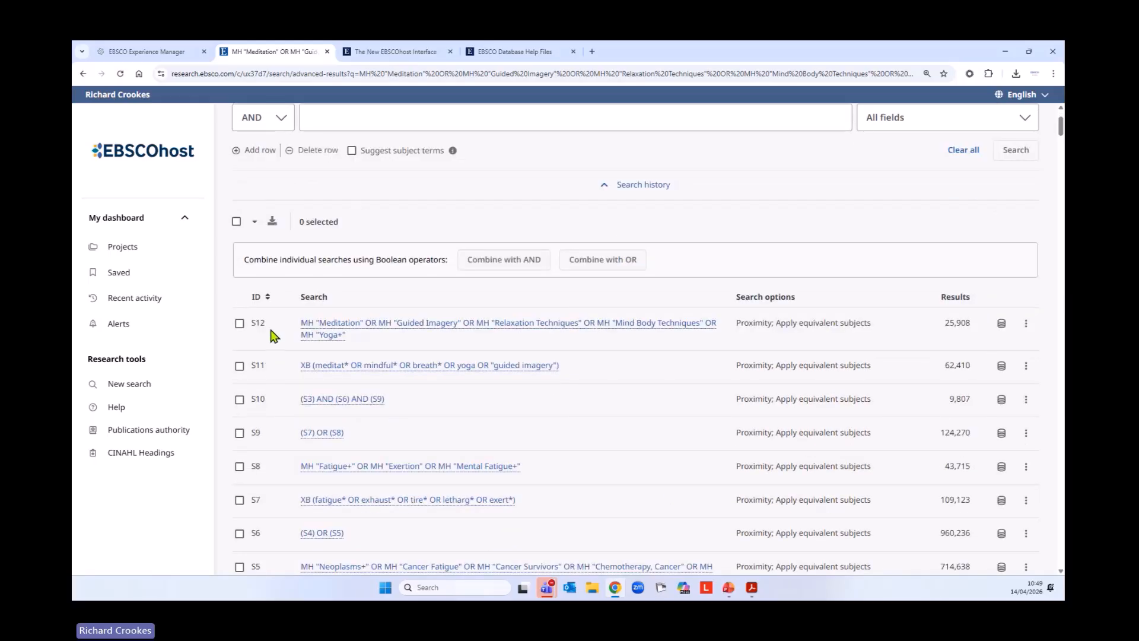
left_click(239, 366)
left_click(239, 323)
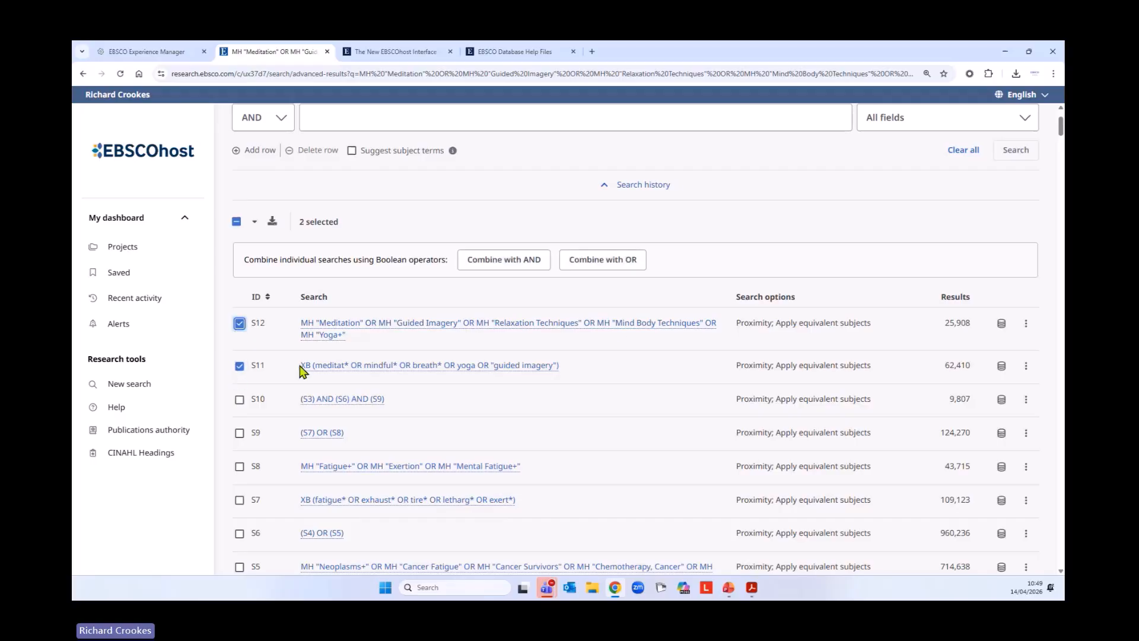
left_click(617, 267)
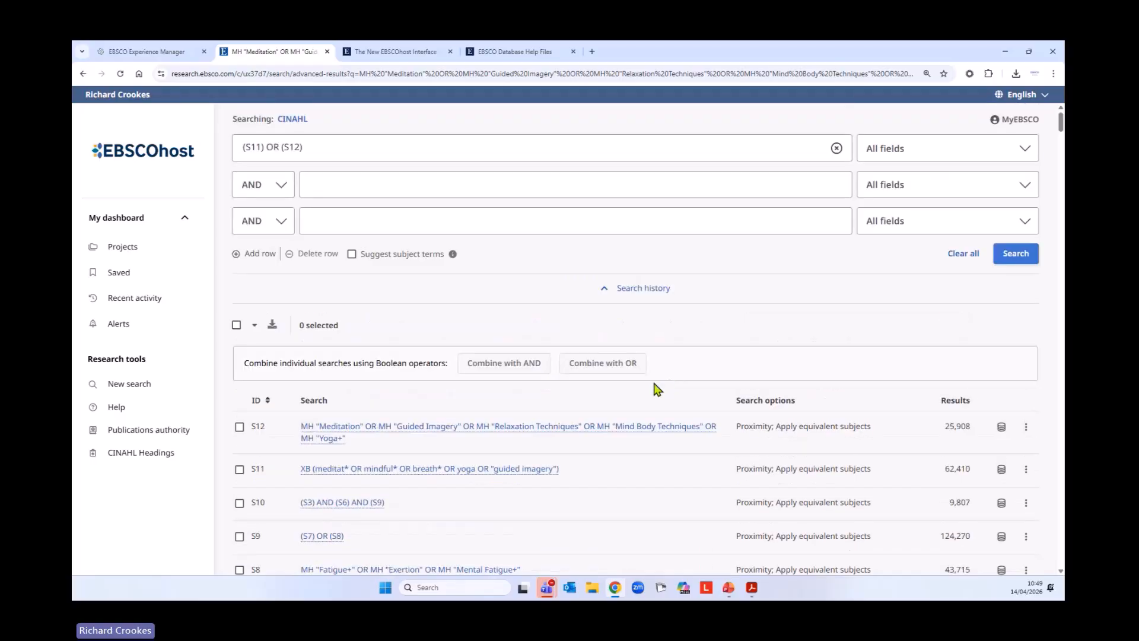
left_click(1015, 254)
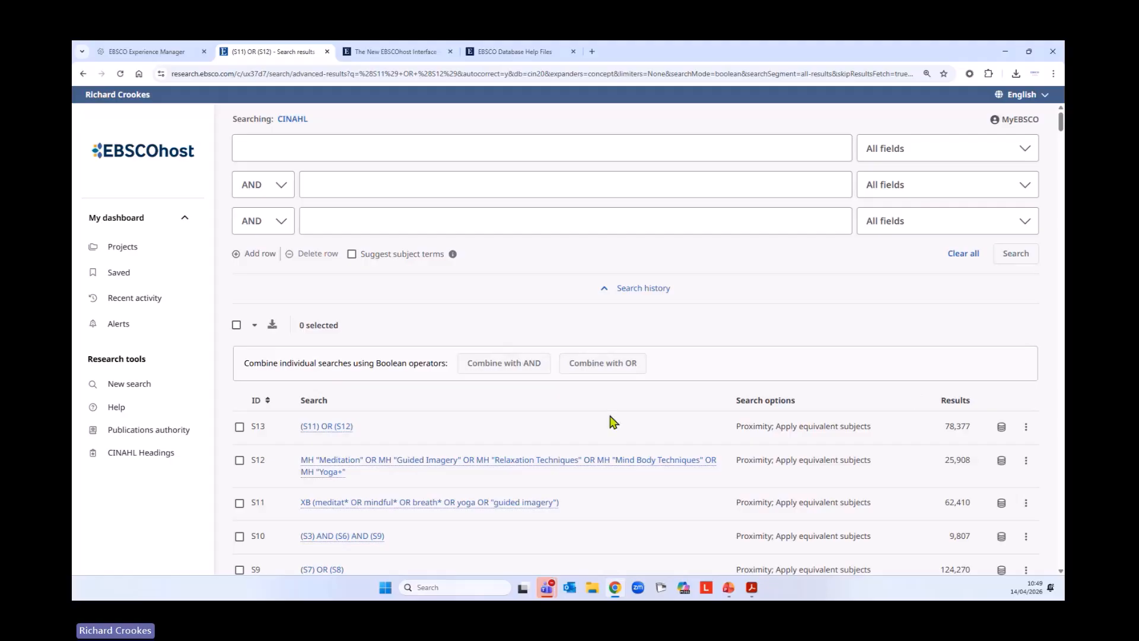
scroll(687, 439, "down", 3)
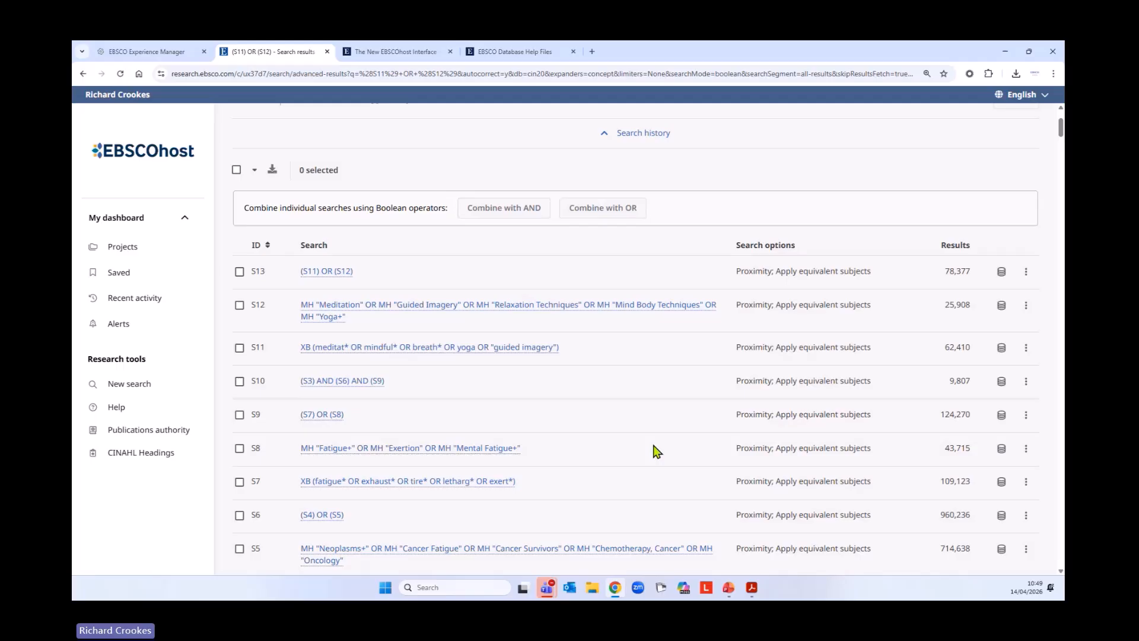
scroll(746, 451, "up", 1)
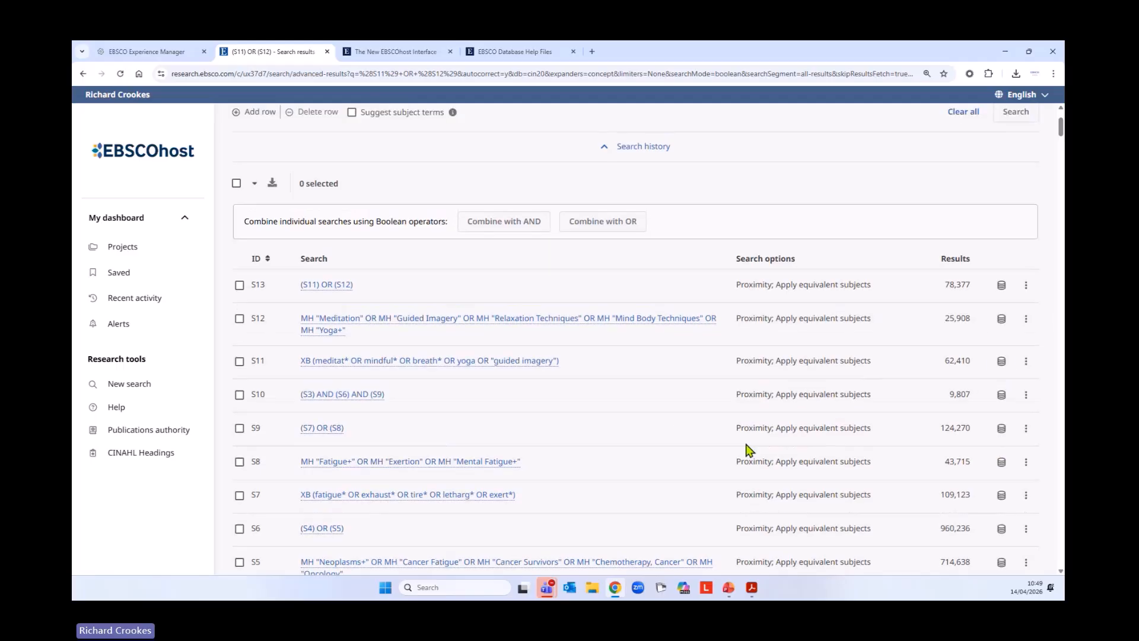
scroll(746, 451, "up", 3)
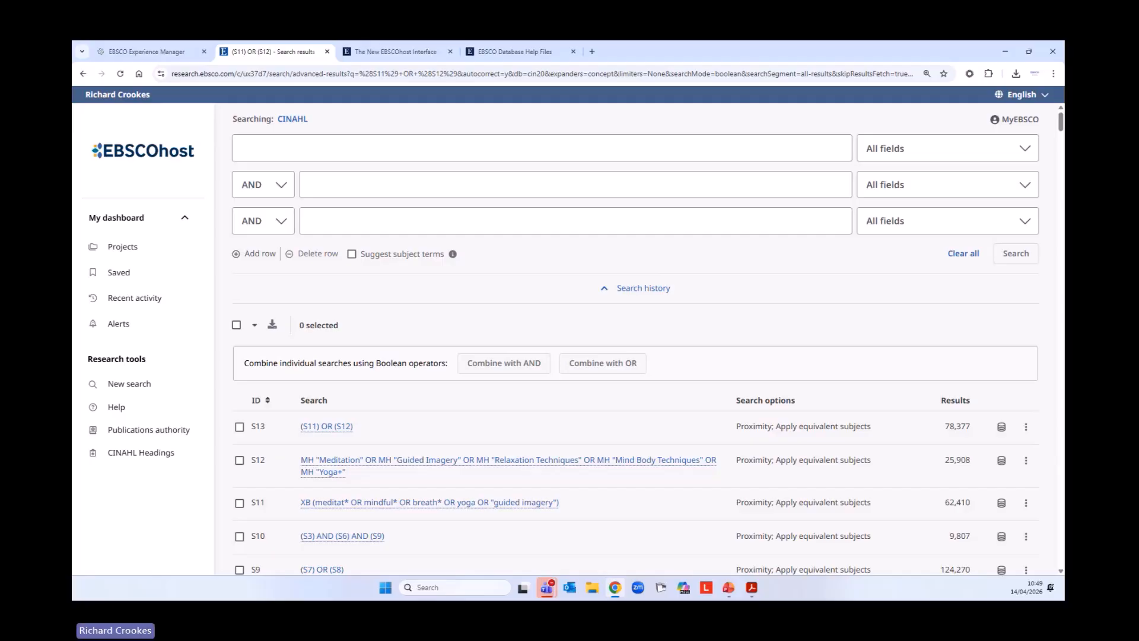
left_click(292, 150)
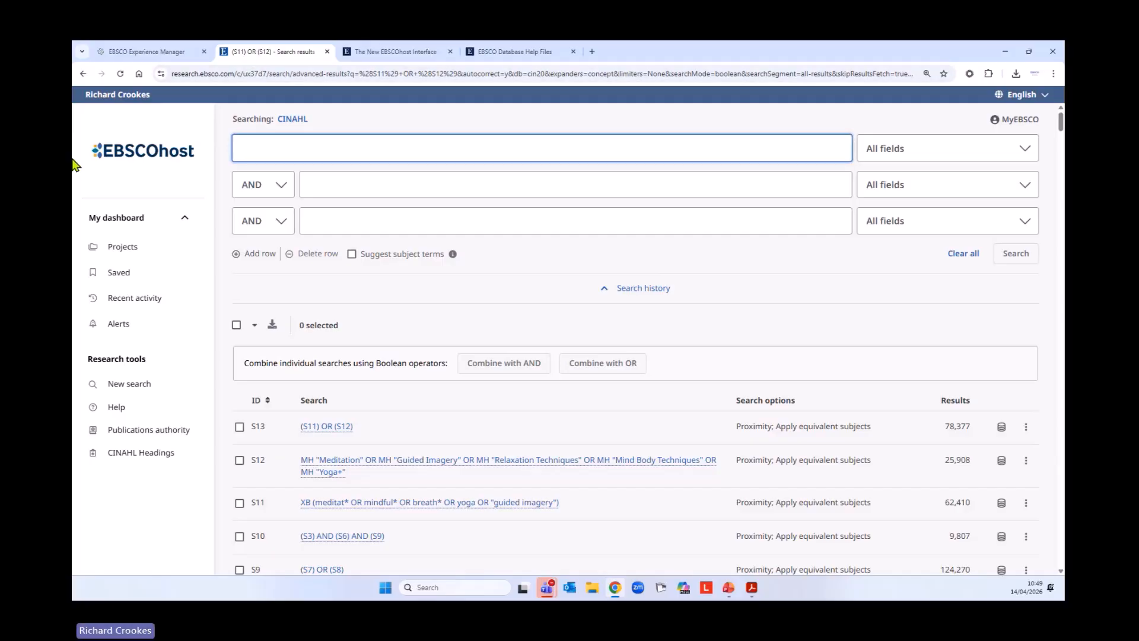
type("qual")
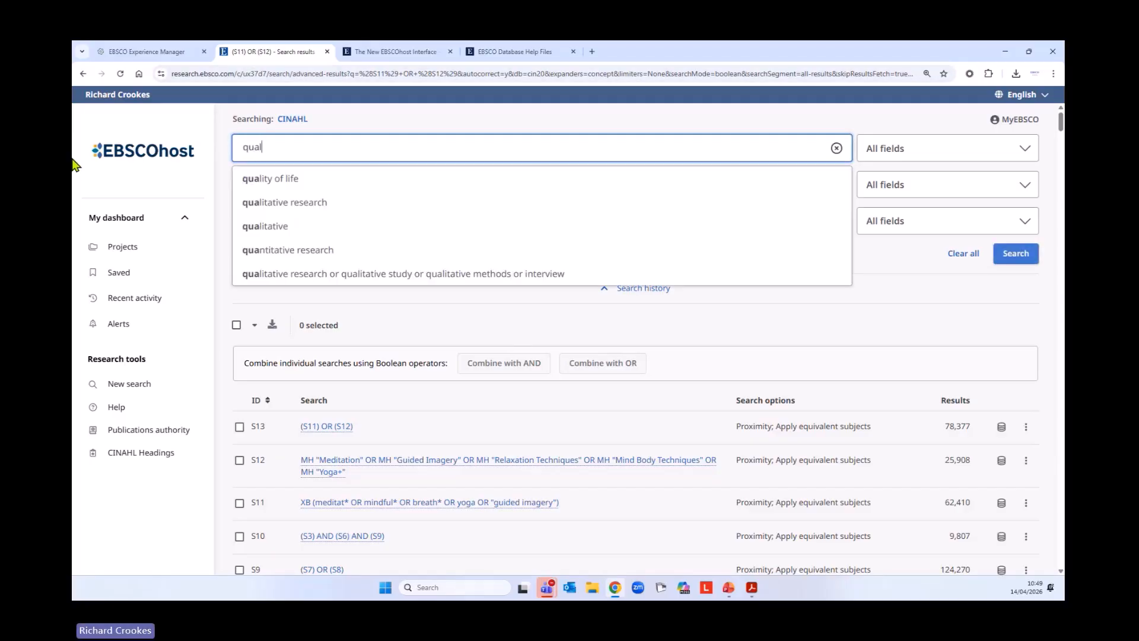
type("ity n2")
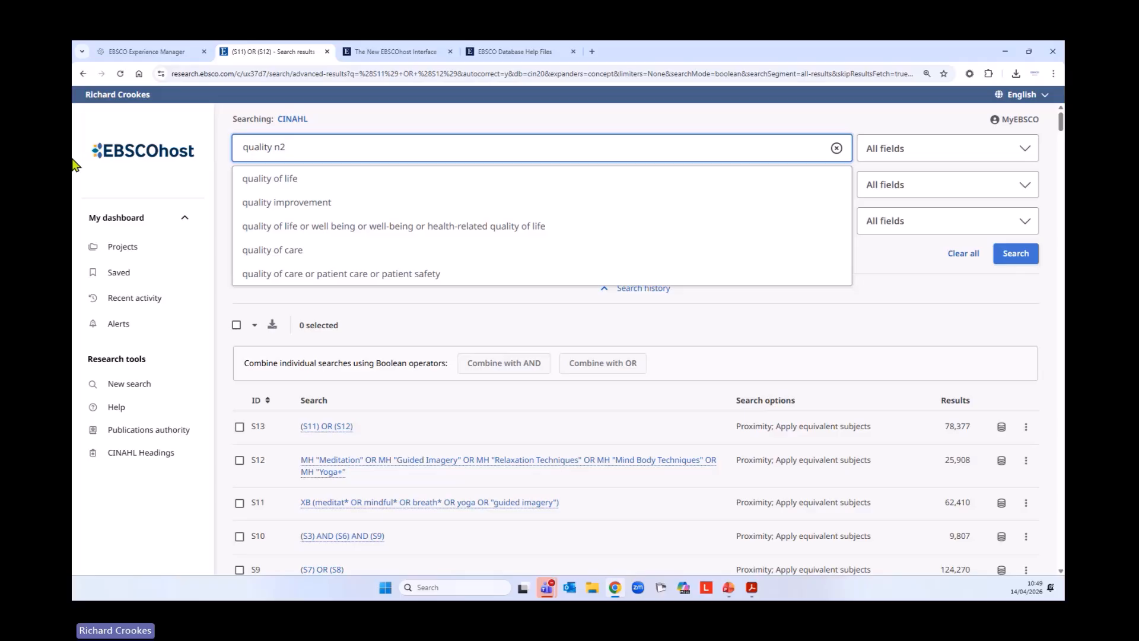
type("life")
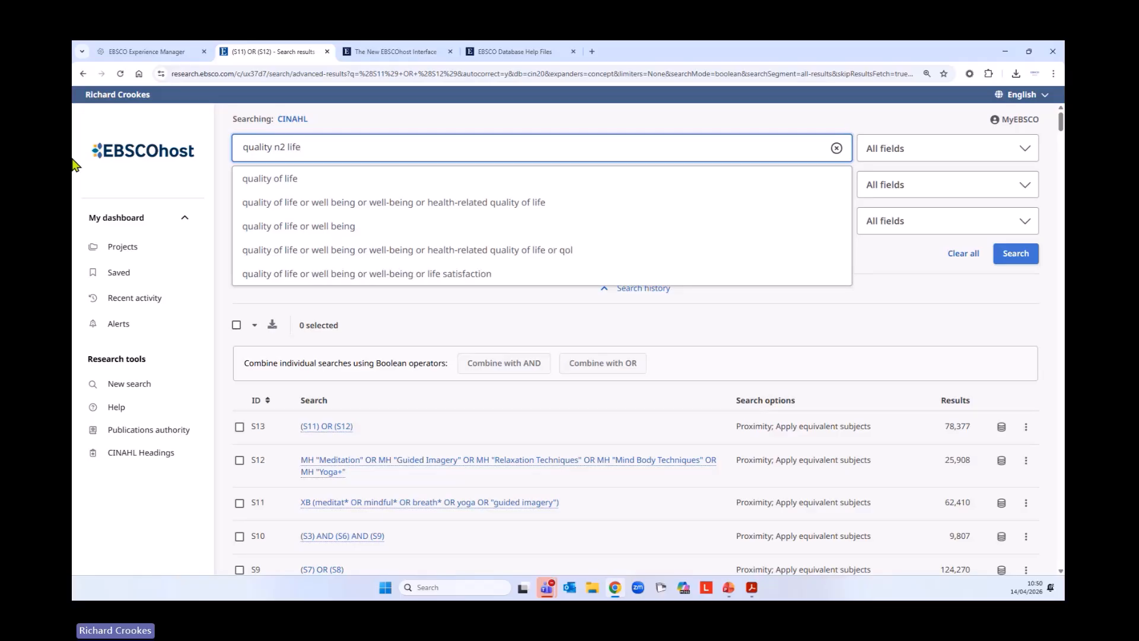
key("BackSpace")
key("BackSpace")
key("BackSpace")
key("BackSpace")
key("BackSpace")
key("BackSpace")
key("BackSpace")
key("BackSpace")
key("BackSpace")
key("BackSpace")
key("BackSpace")
key("BackSpace")
key("BackSpace")
key("BackSpace")
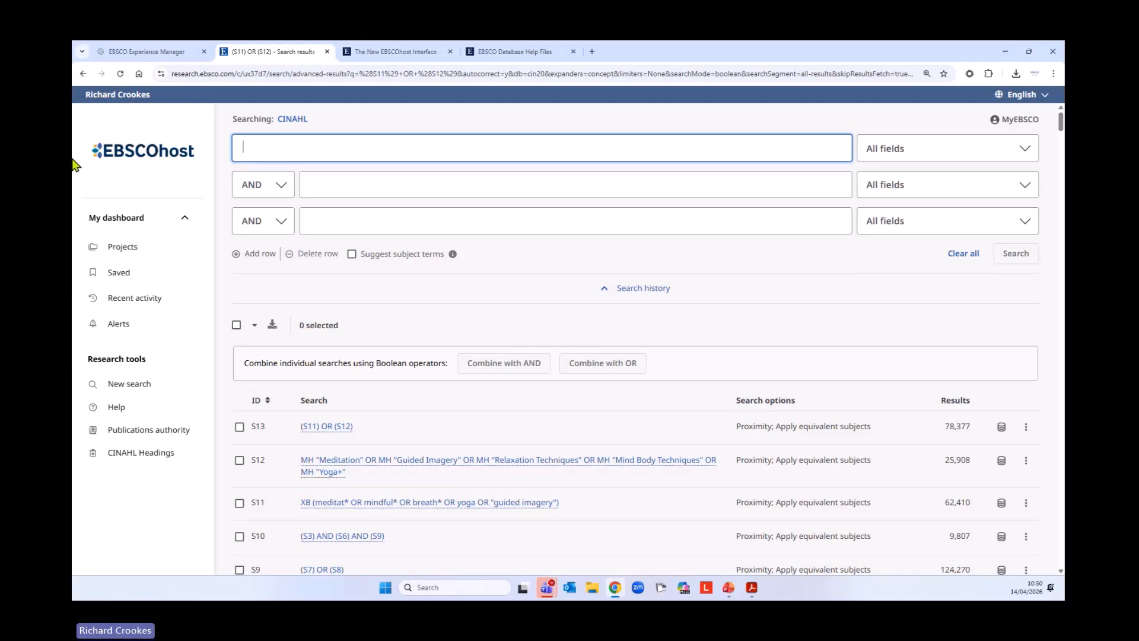
Enter the keyword query (quality n2 life) OR QOL OR wellbeing in the first search row
type("(quality ")
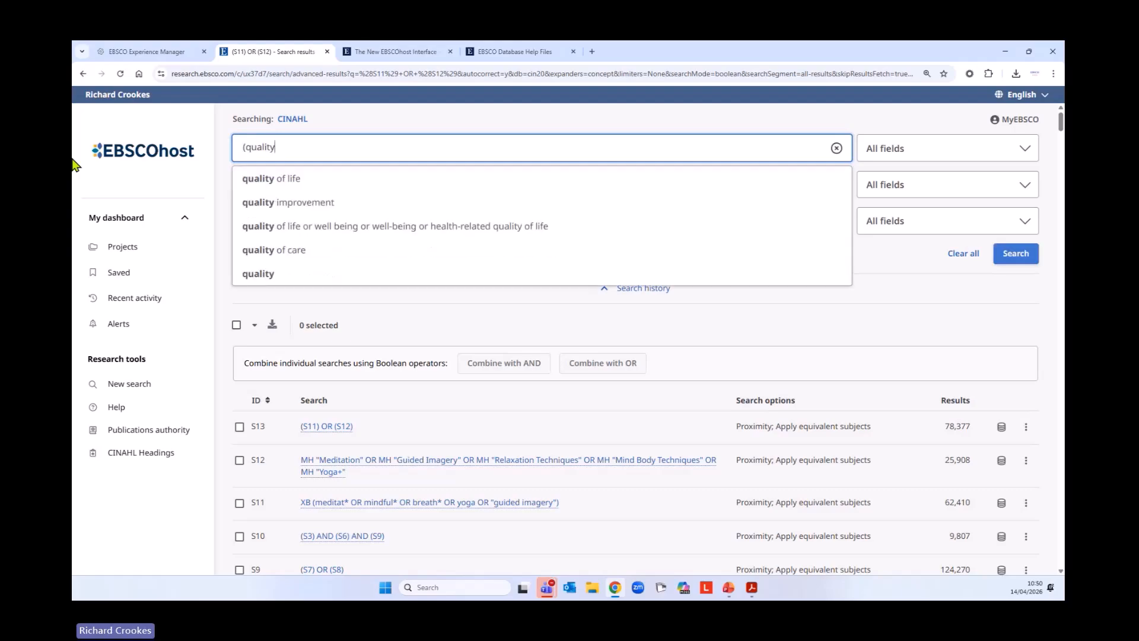
type("n2 li")
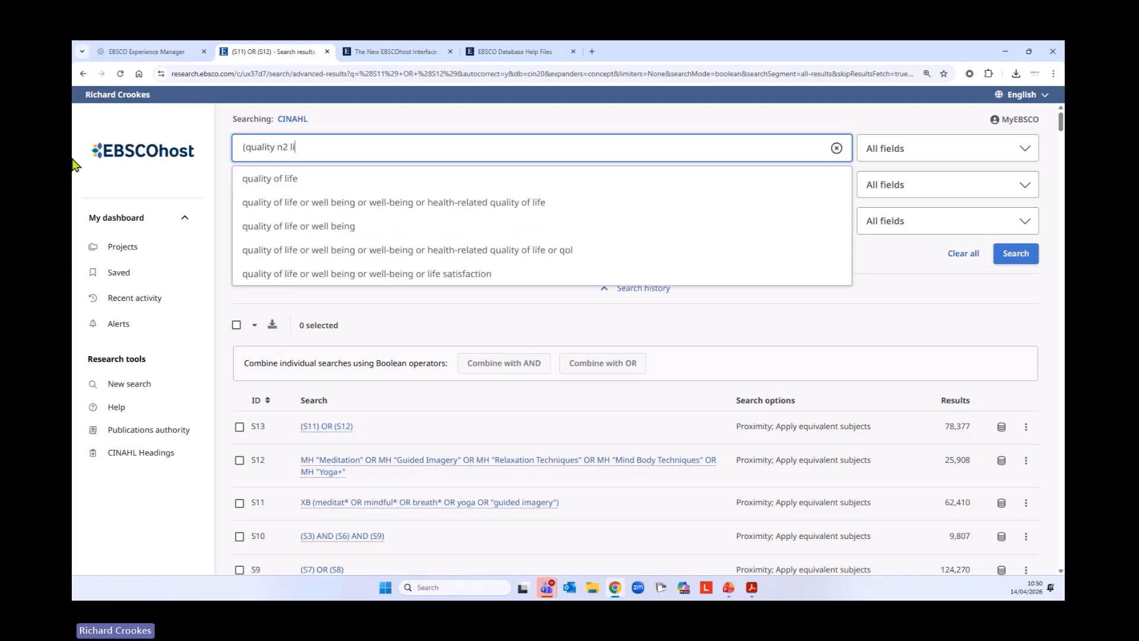
type("fe)")
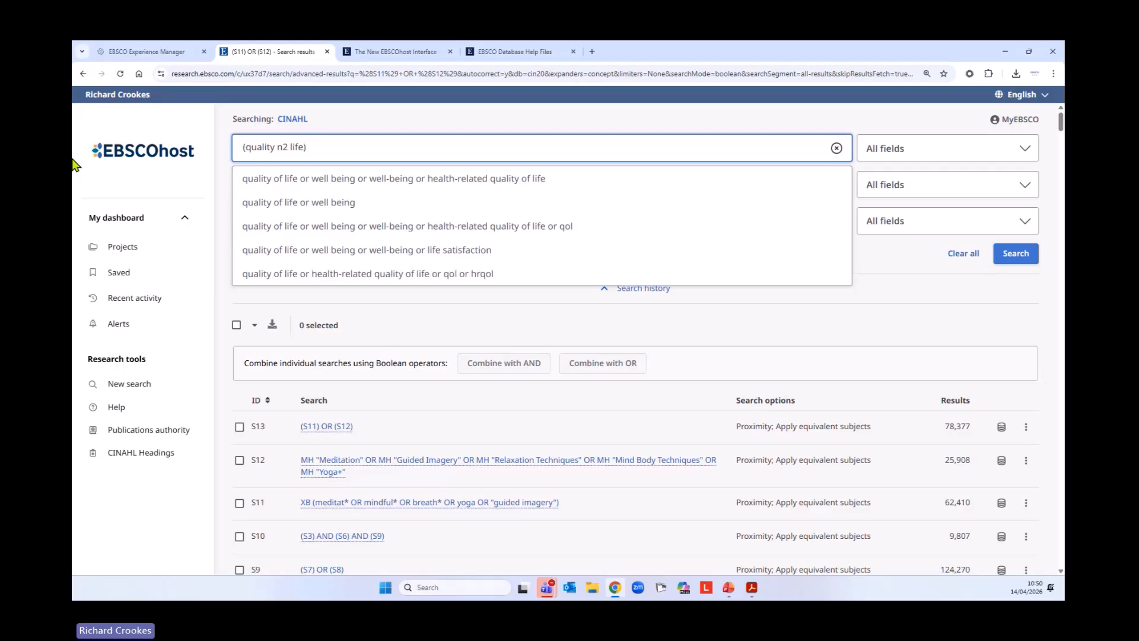
type("OR QOL OR ")
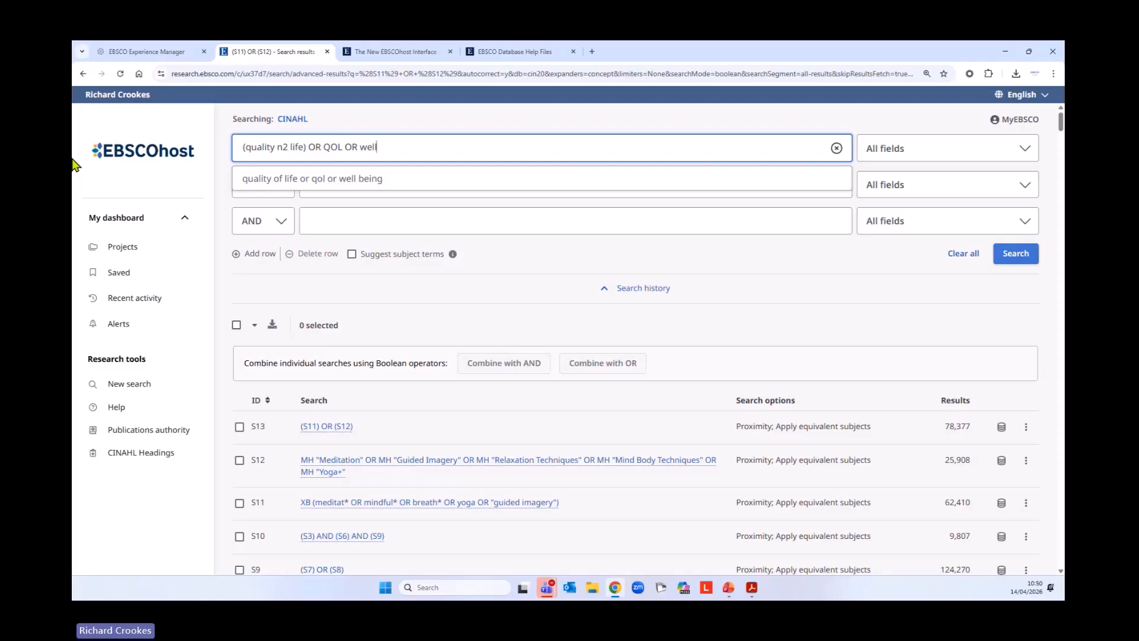
type("wellbeing ")
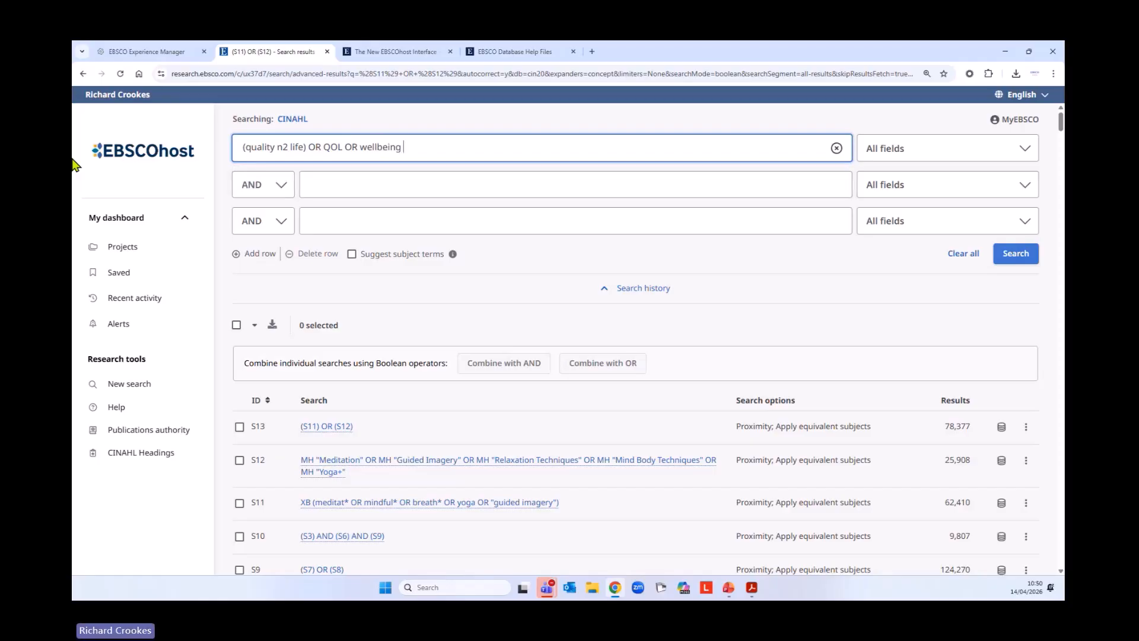
type("OR (BE")
Extend the query with OR (being n2 well) OR (living n2 quality), restrict it to Title or Abstract - XB, and run it
type("OR")
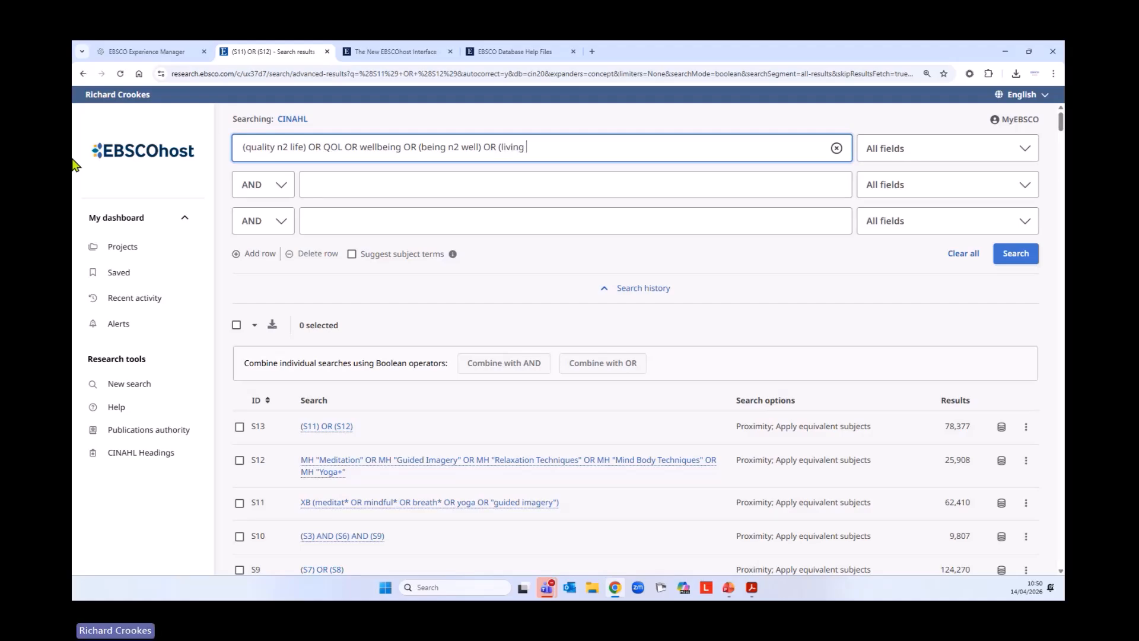
type("(living n2 quality")
left_click(967, 154)
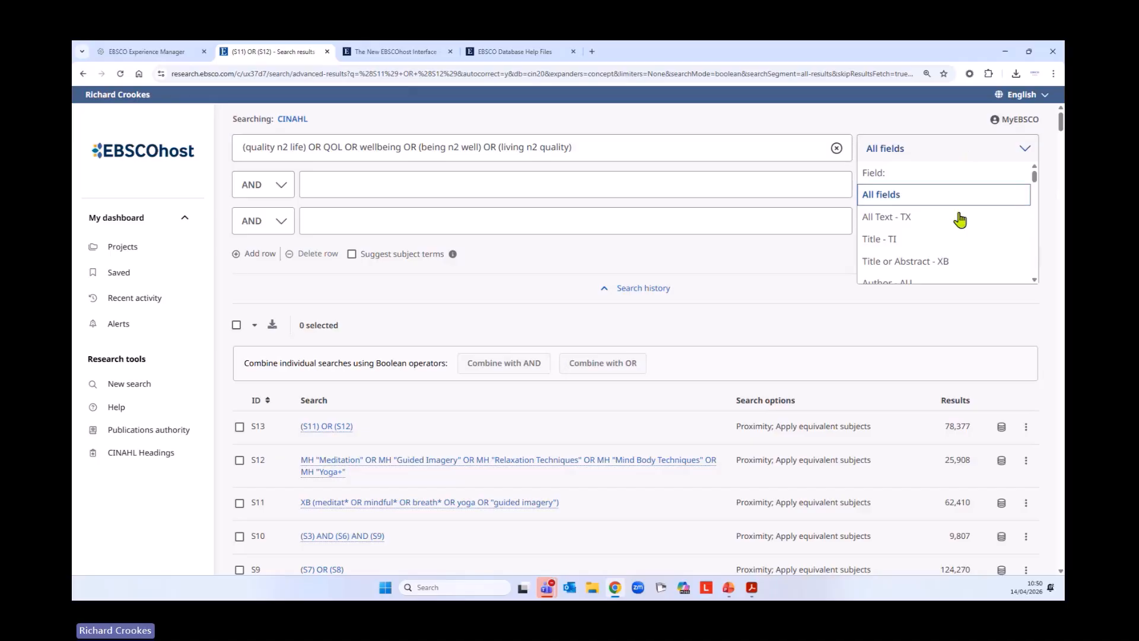
left_click(941, 263)
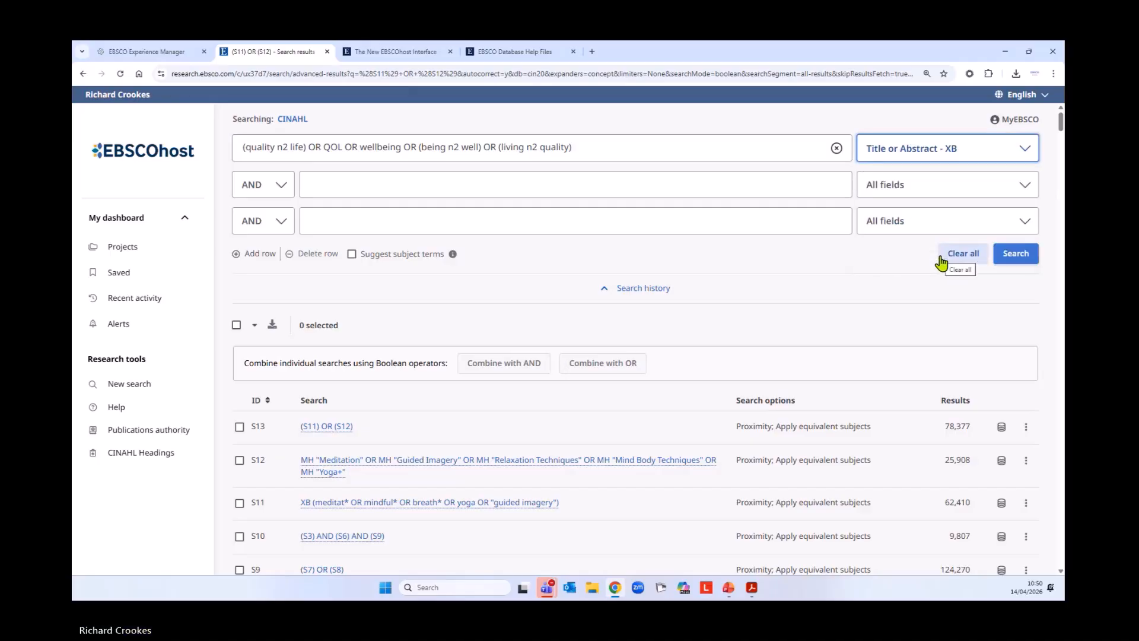
left_click(1007, 251)
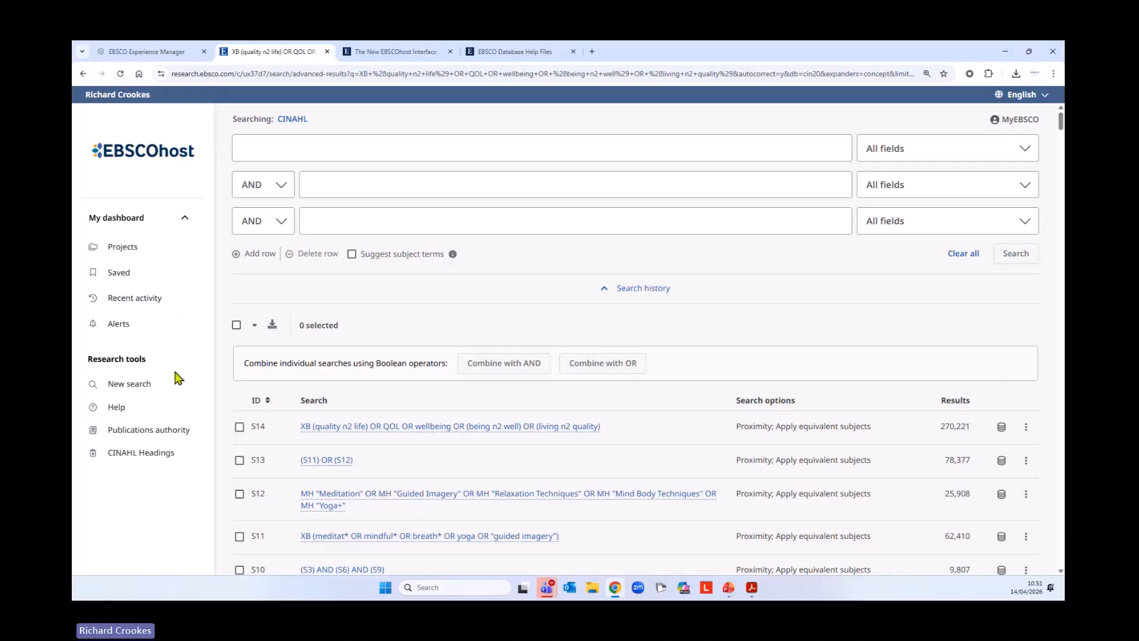
Start a new search and request suggested subject terms for quality of life
left_click(149, 388)
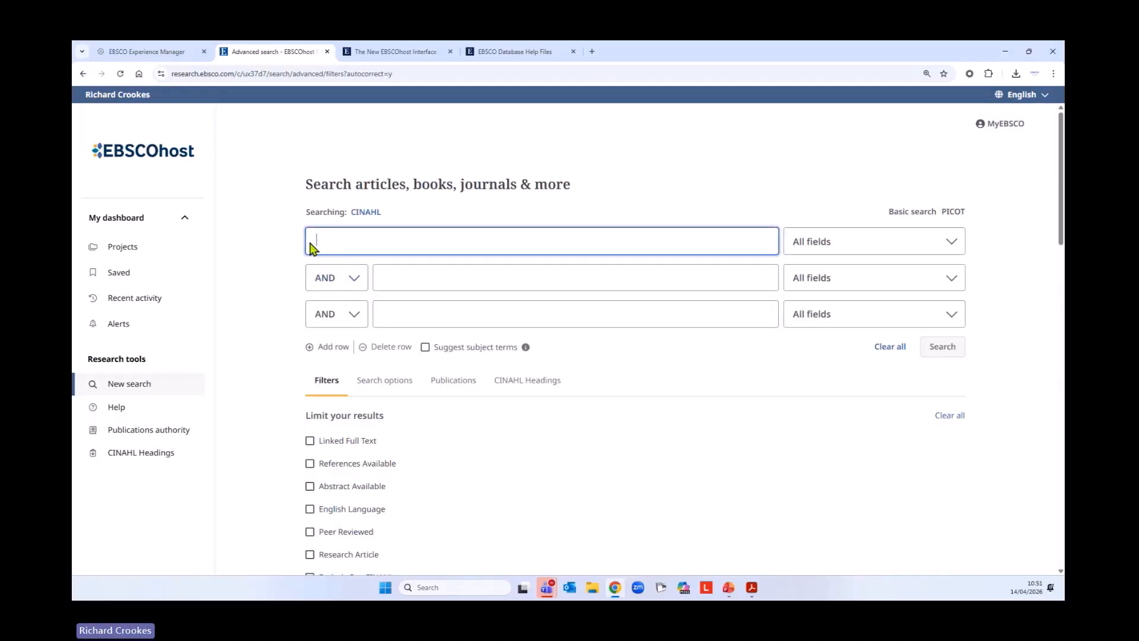
type("quality of")
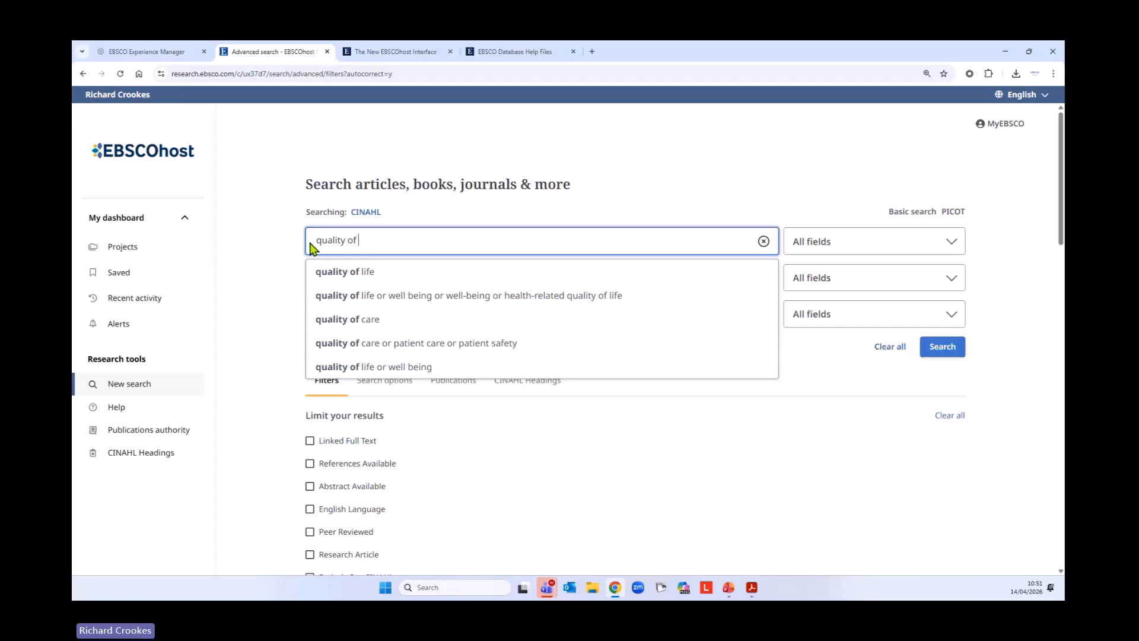
type(" life")
left_click(289, 256)
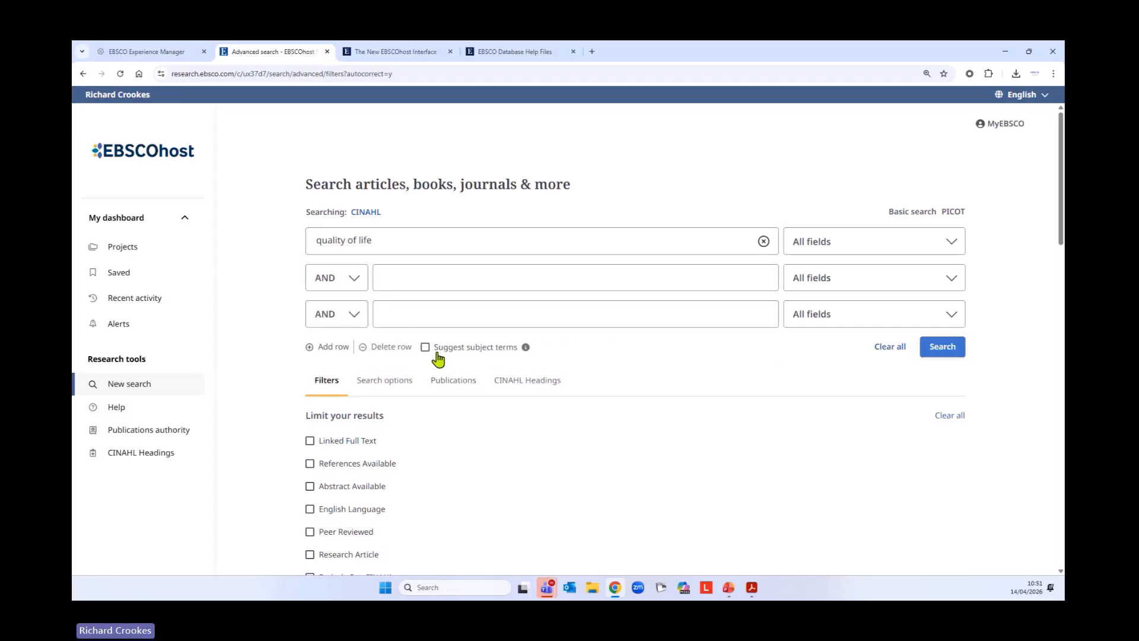
left_click(426, 347)
left_click(912, 347)
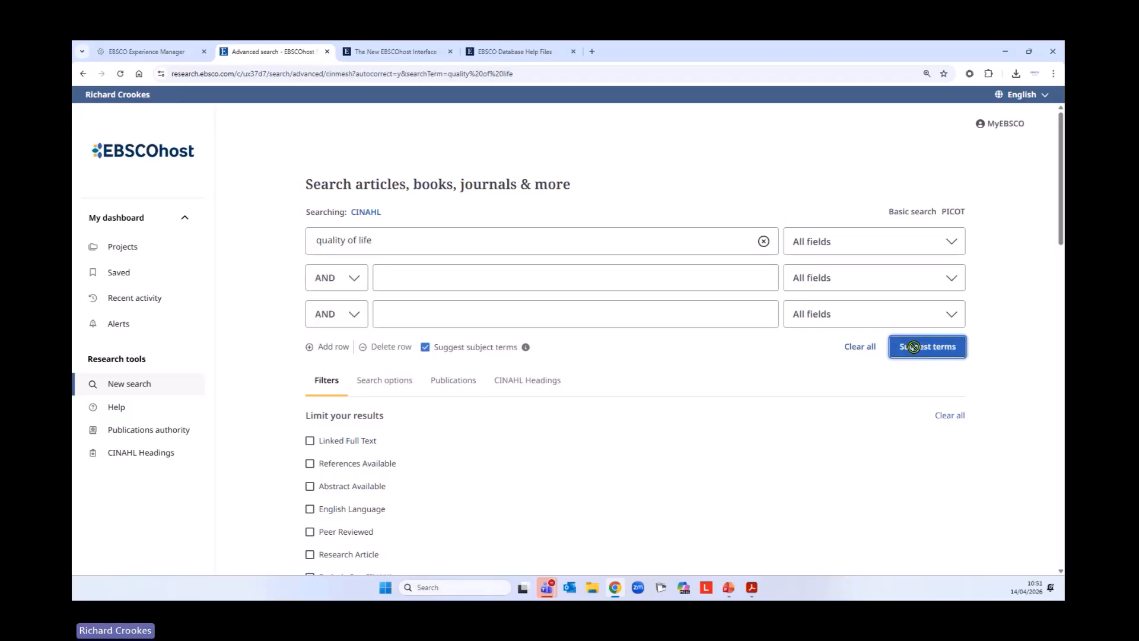
Open the Quality of Life entry among the suggested CINAHL Headings and read its scope note
scroll(762, 365, "down", 5)
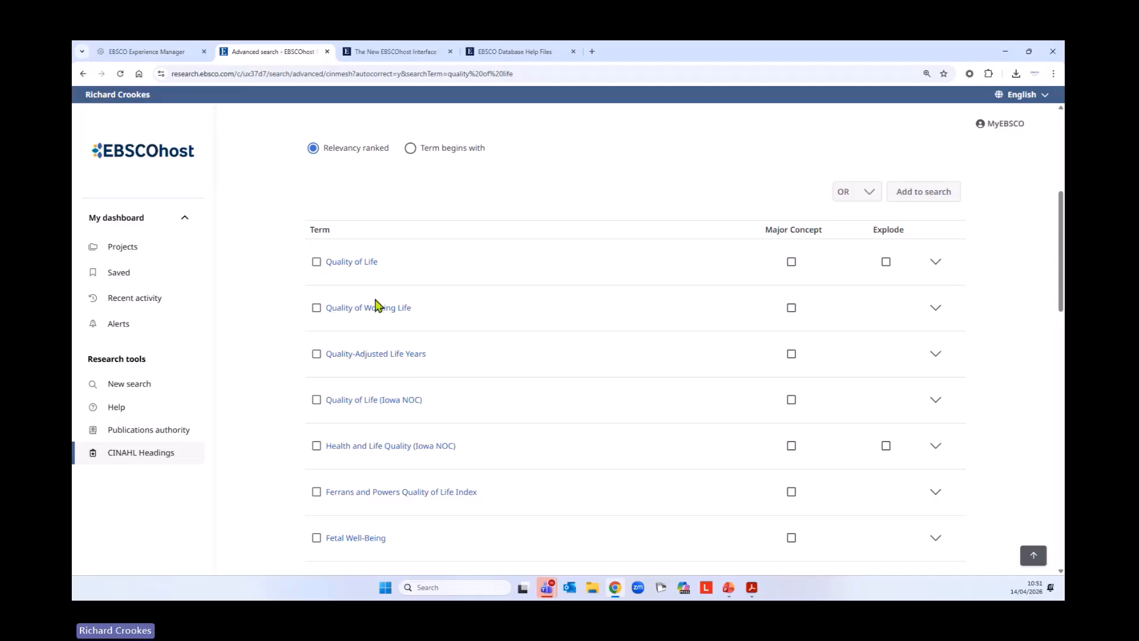
left_click(364, 264)
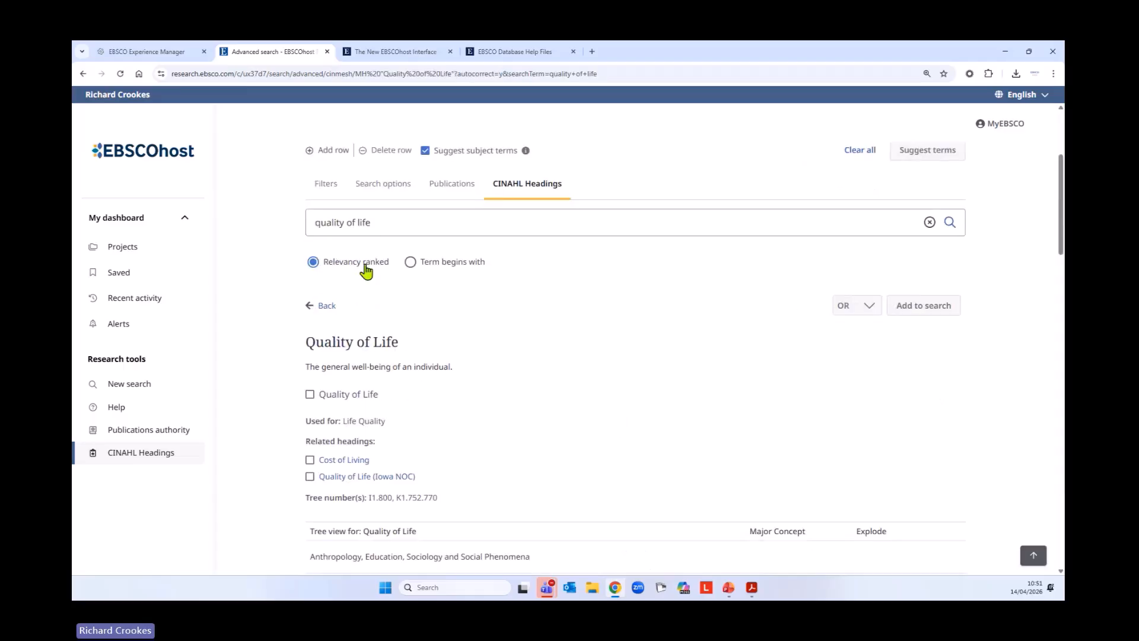
left_click_drag(306, 366, 456, 379)
scroll(275, 463, "down", 1)
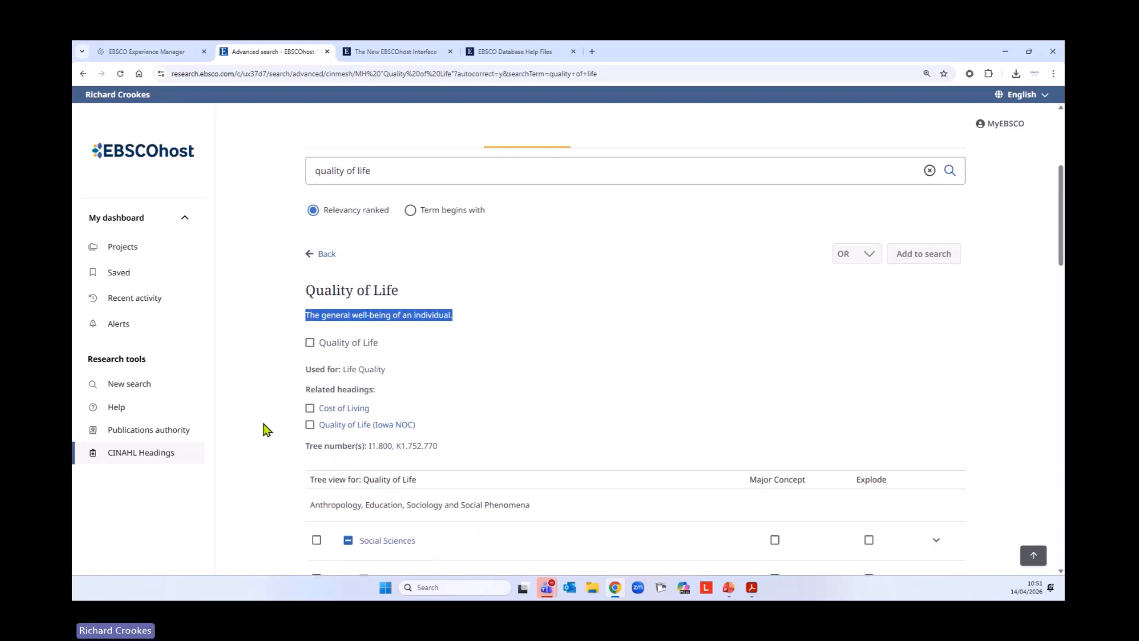
Select the Quality of Life heading with its narrower terms exploded, and check each of its places in the tree view
left_click(310, 343)
scroll(261, 363, "down", 4)
scroll(260, 364, "down", 9)
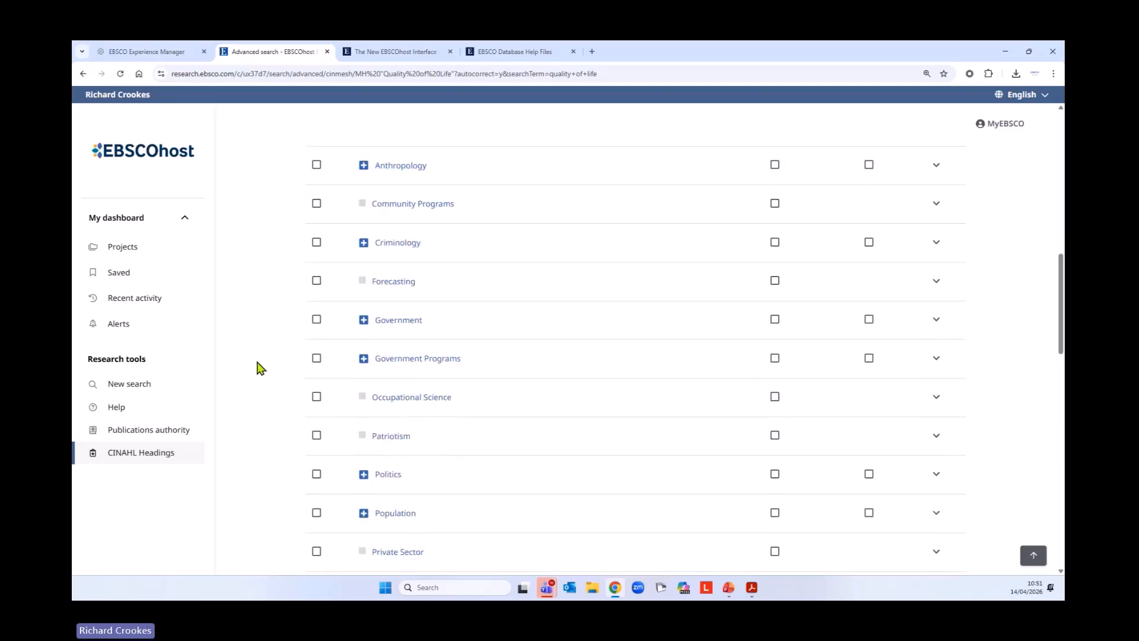
scroll(260, 372, "down", 1)
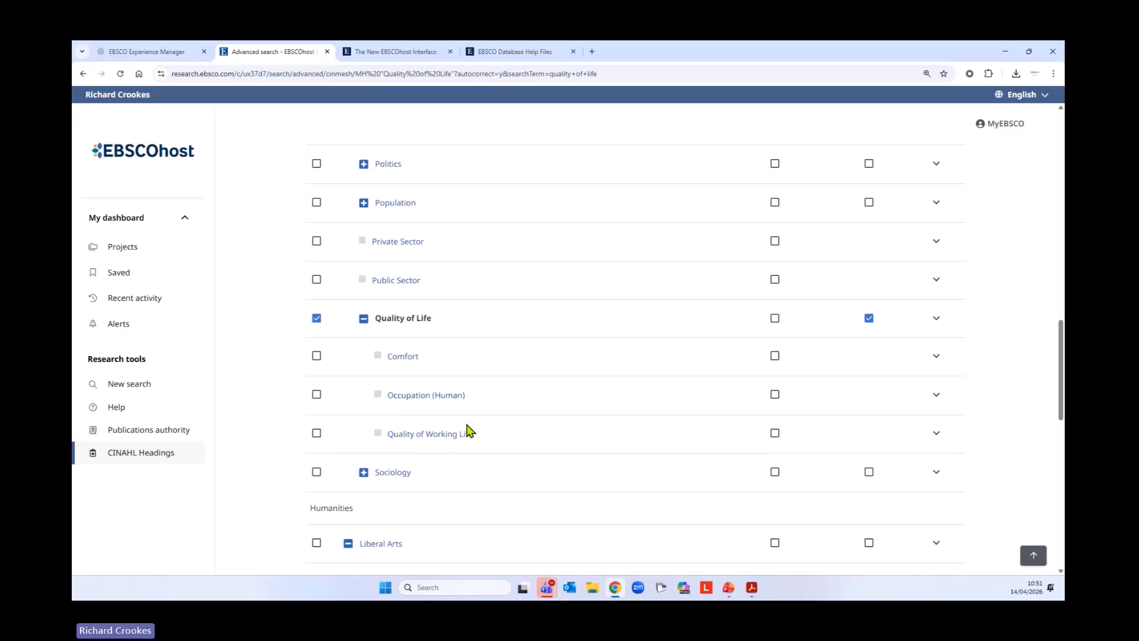
scroll(264, 370, "down", 3)
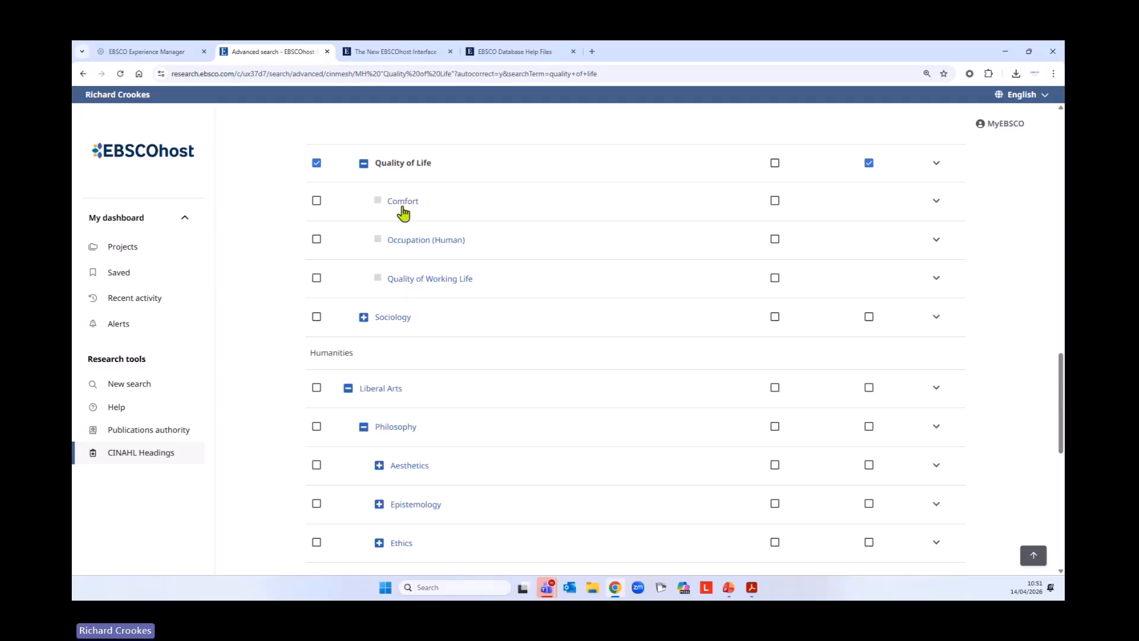
scroll(549, 313, "up", 2)
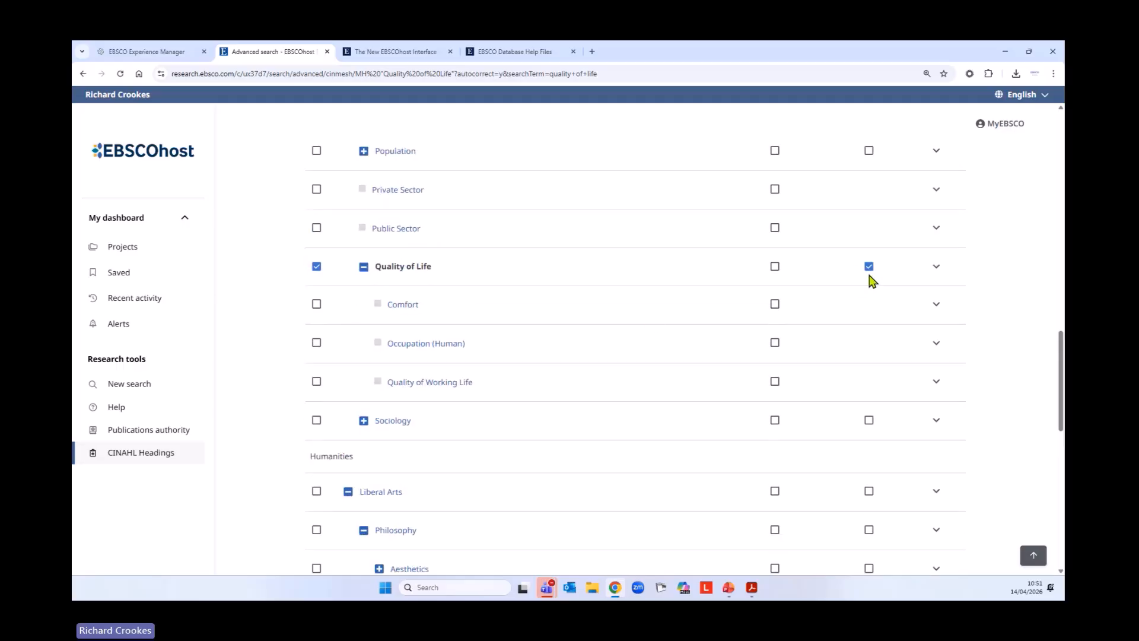
scroll(247, 380, "down", 6)
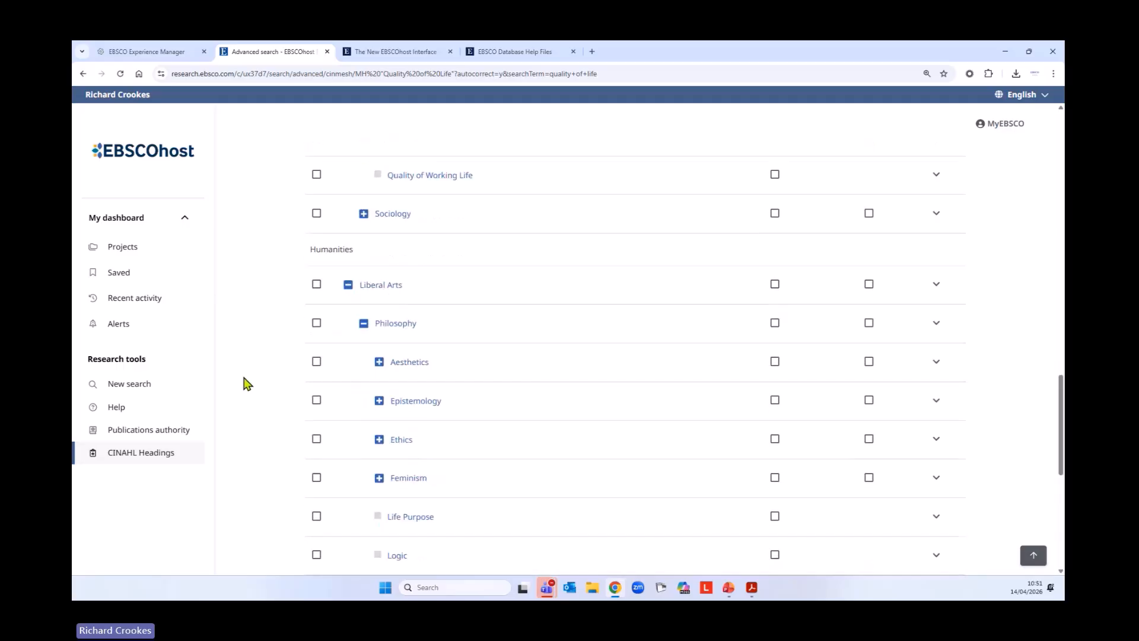
scroll(248, 384, "down", 1)
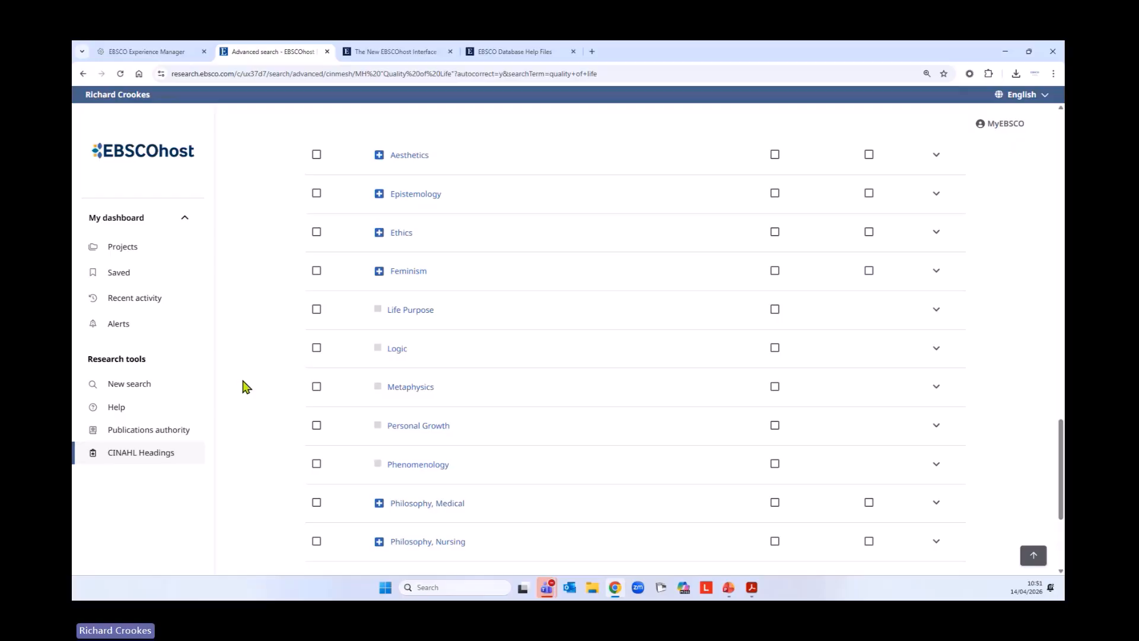
scroll(246, 387, "down", 3)
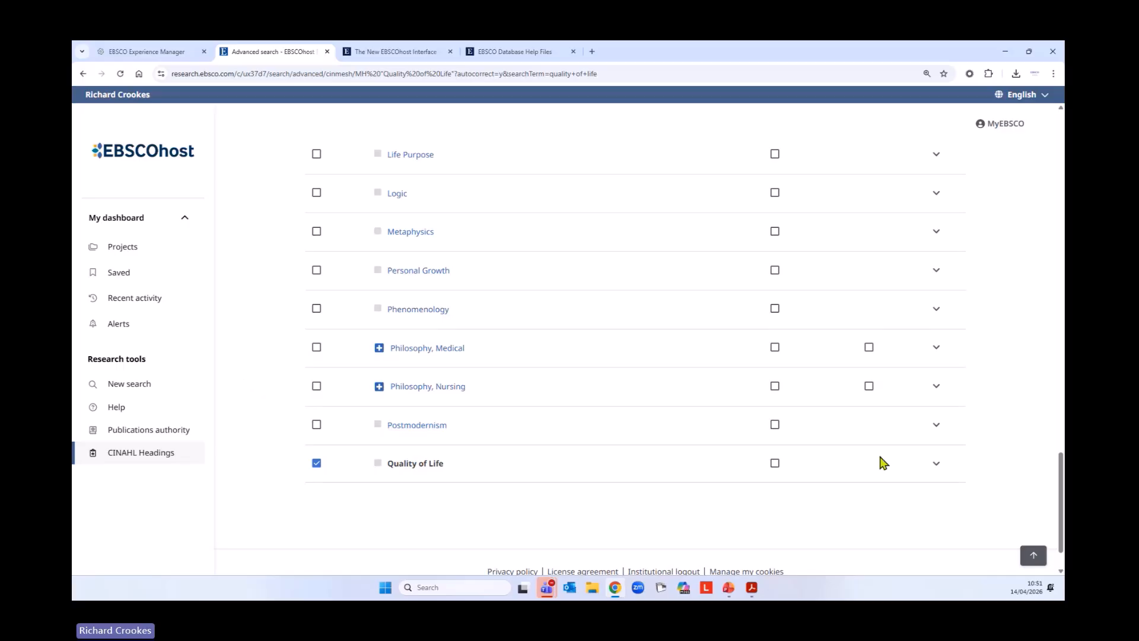
Add the exploded Quality of Life heading to the search and run it
left_click(1033, 555)
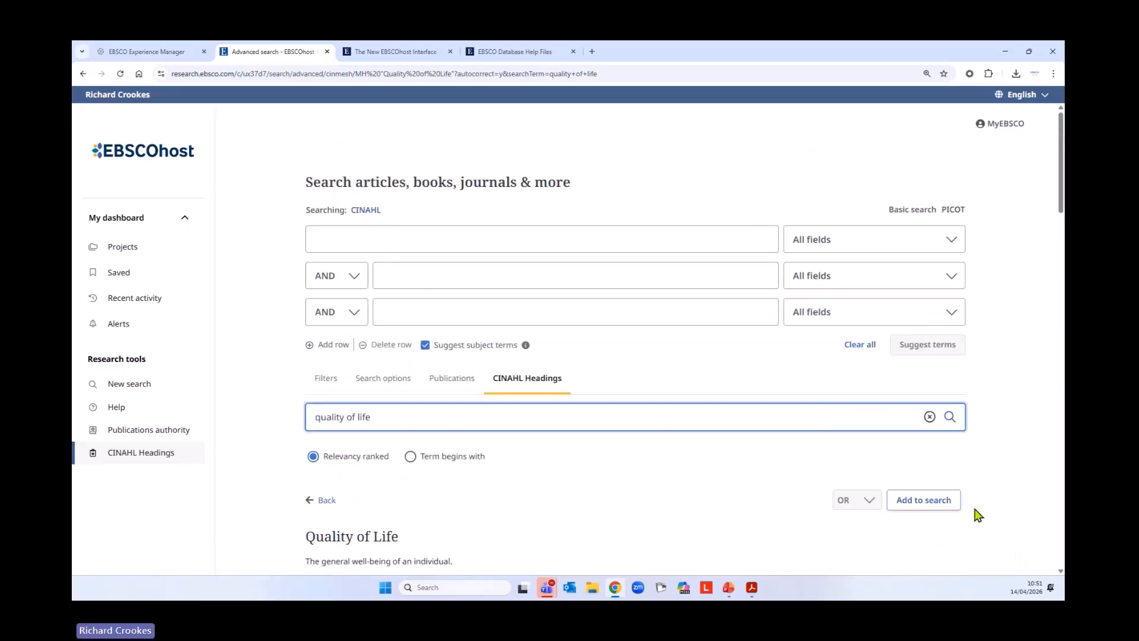
left_click(930, 501)
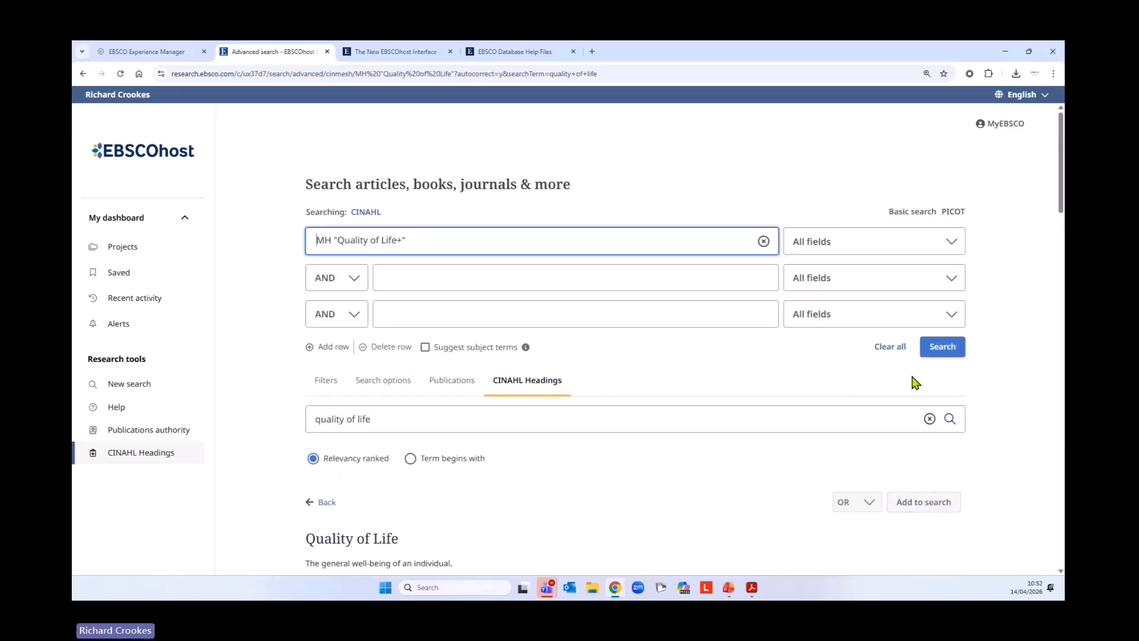
left_click(940, 349)
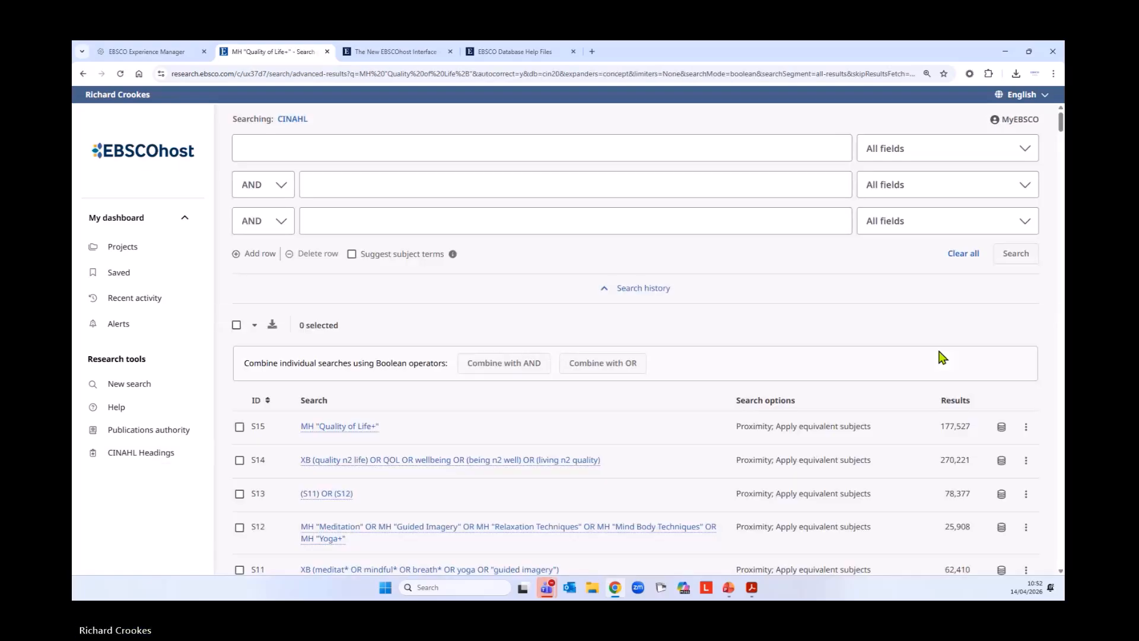
Combine searches S14 and S15 with OR and run the combined search
scroll(652, 469, "down", 3)
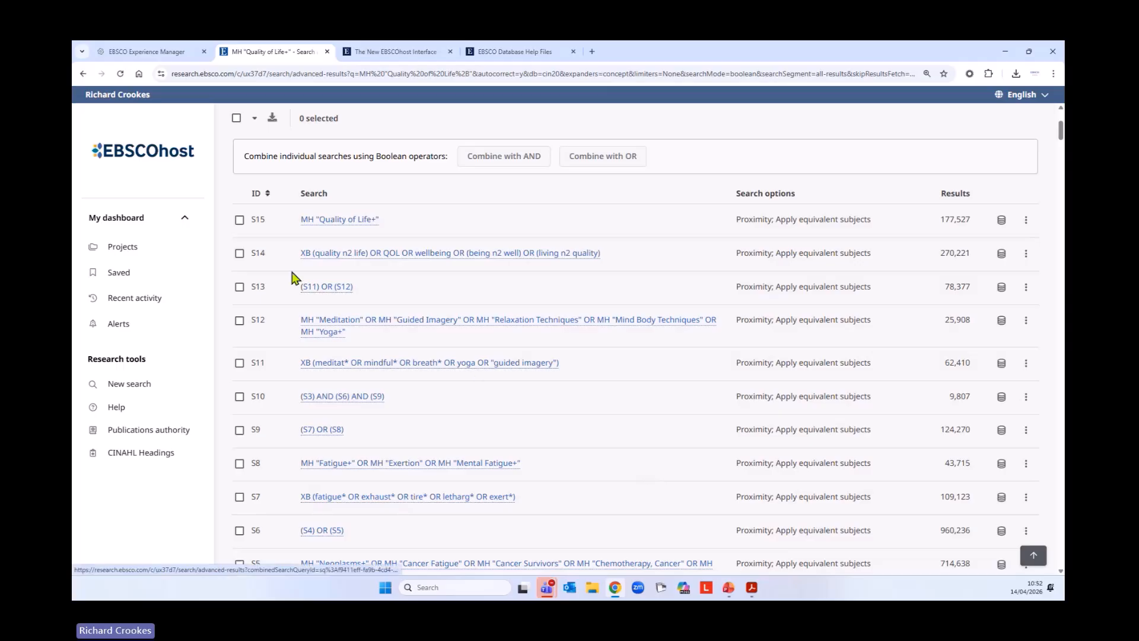
left_click(239, 254)
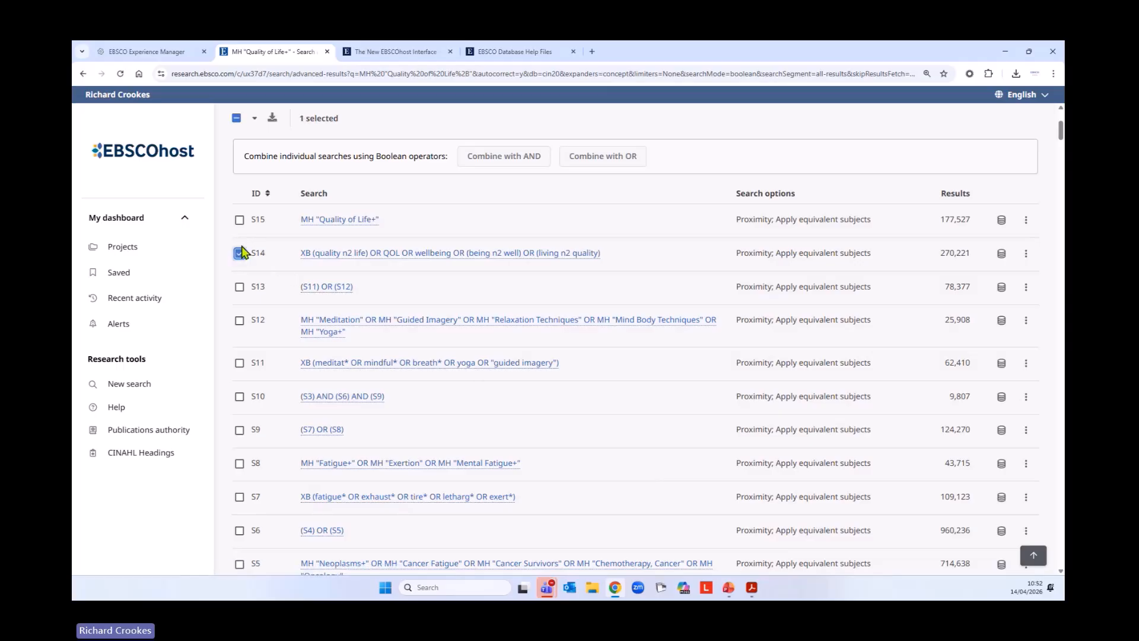
left_click(239, 220)
scroll(633, 418, "up", 2)
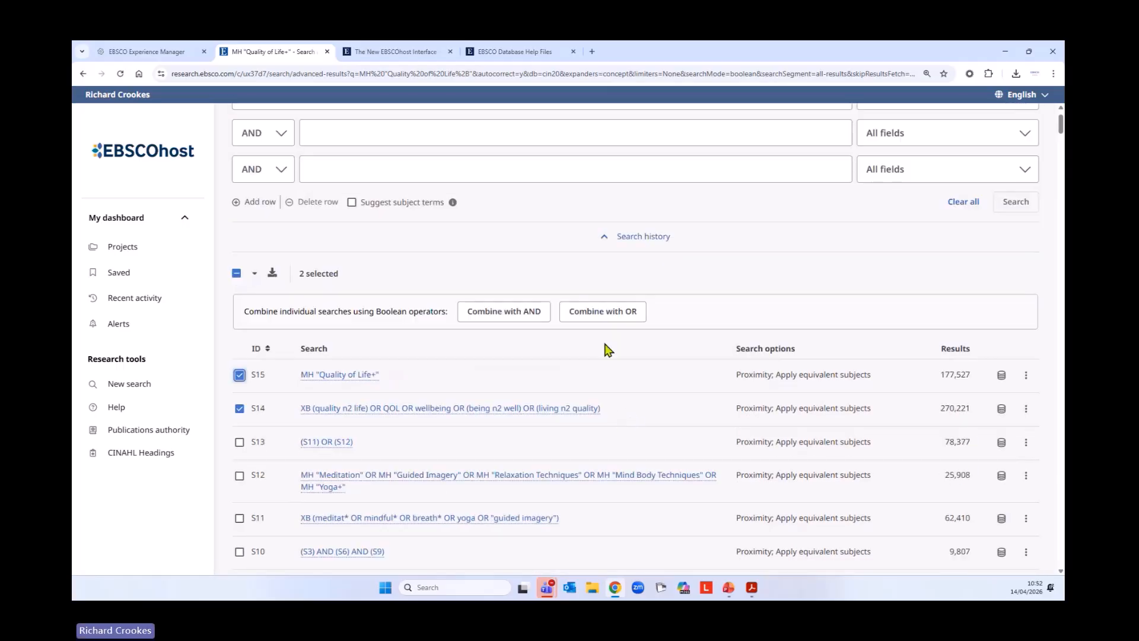
left_click(605, 313)
scroll(643, 443, "up", 1)
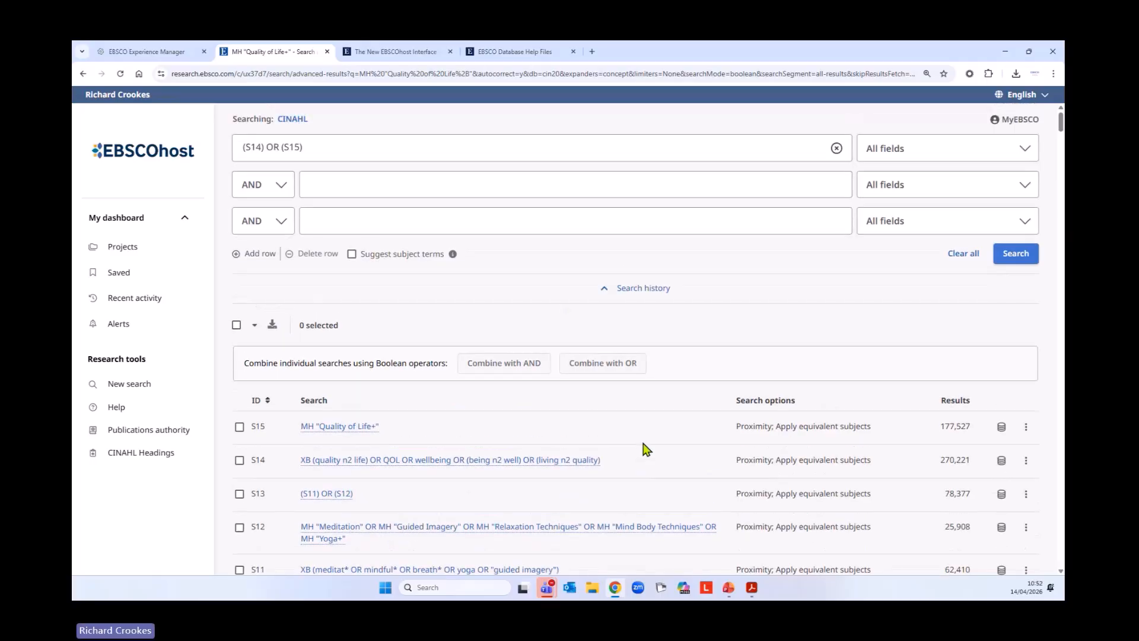
left_click(1014, 252)
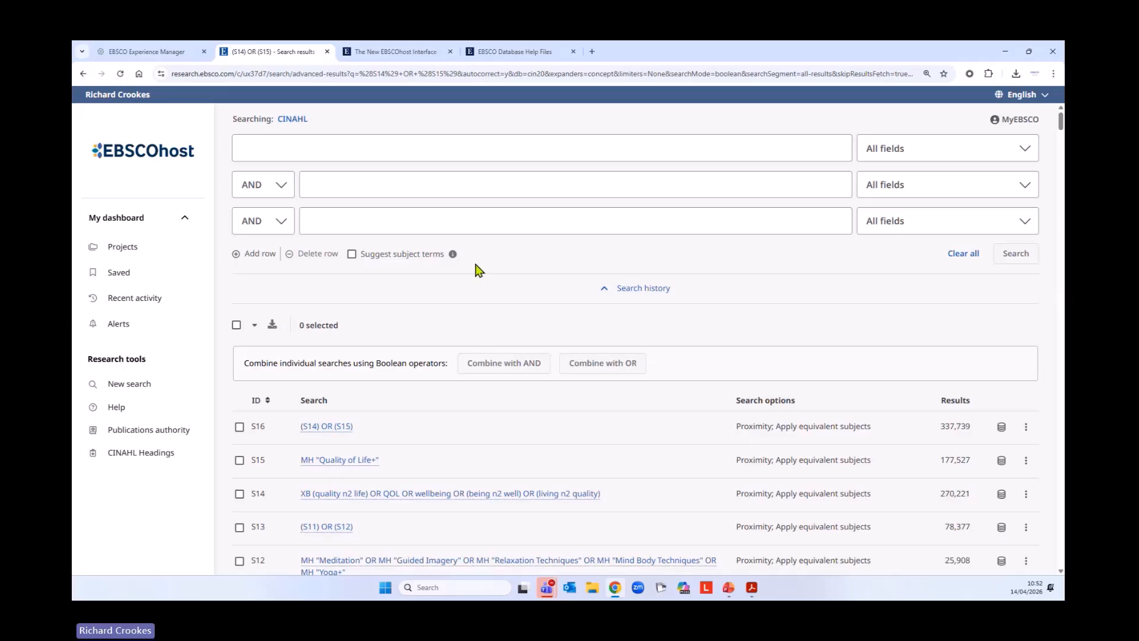
Sort the search history by ID in ascending order, starting from S1
scroll(554, 369, "down", 3)
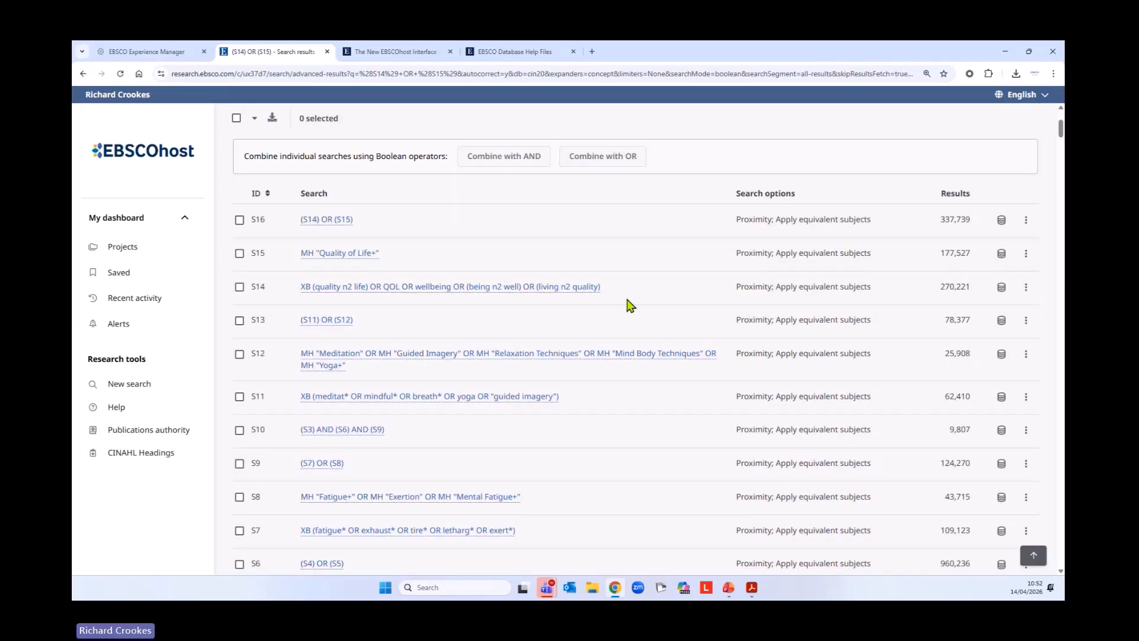
left_click(257, 195)
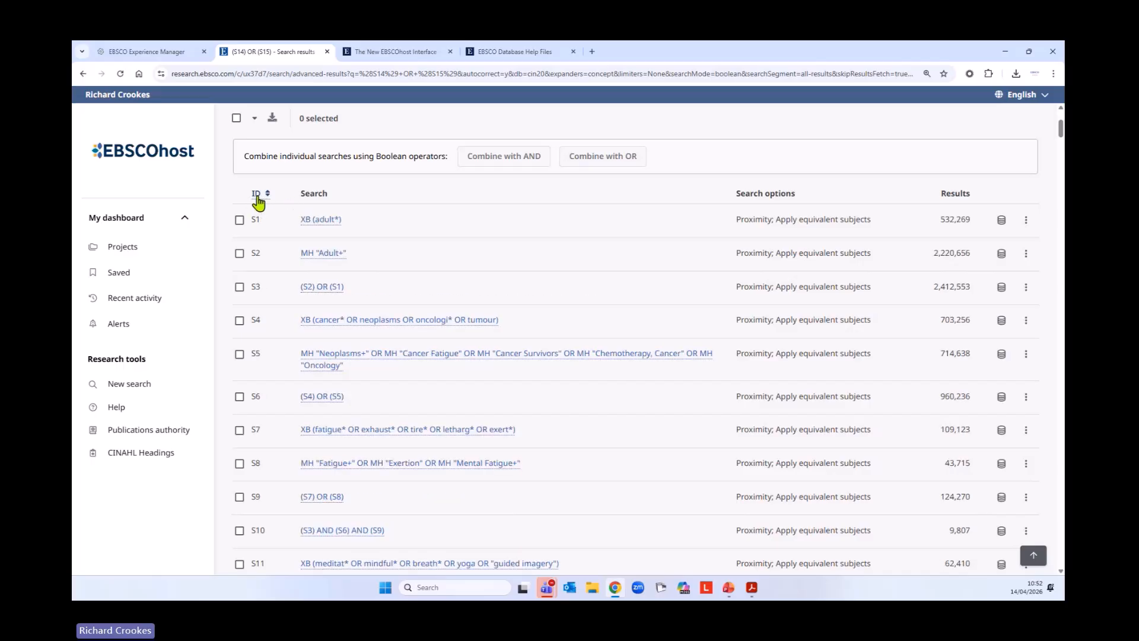
scroll(541, 304, "down", 2)
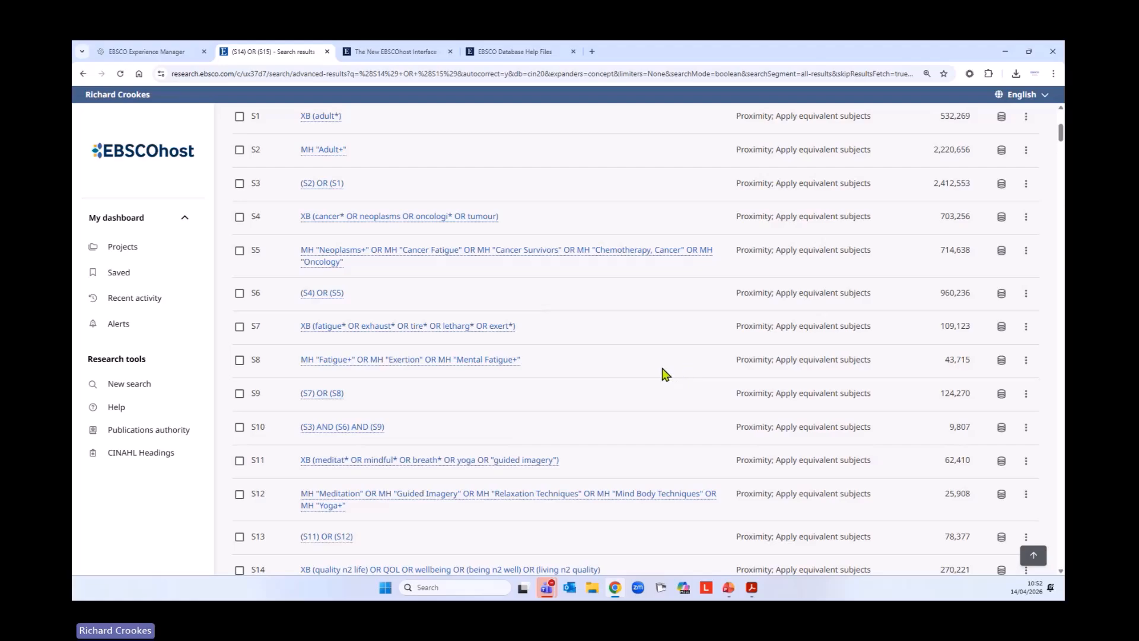
Combine searches S10, S13 and S16 with AND and run the combined search
scroll(653, 355, "down", 1)
left_click(239, 375)
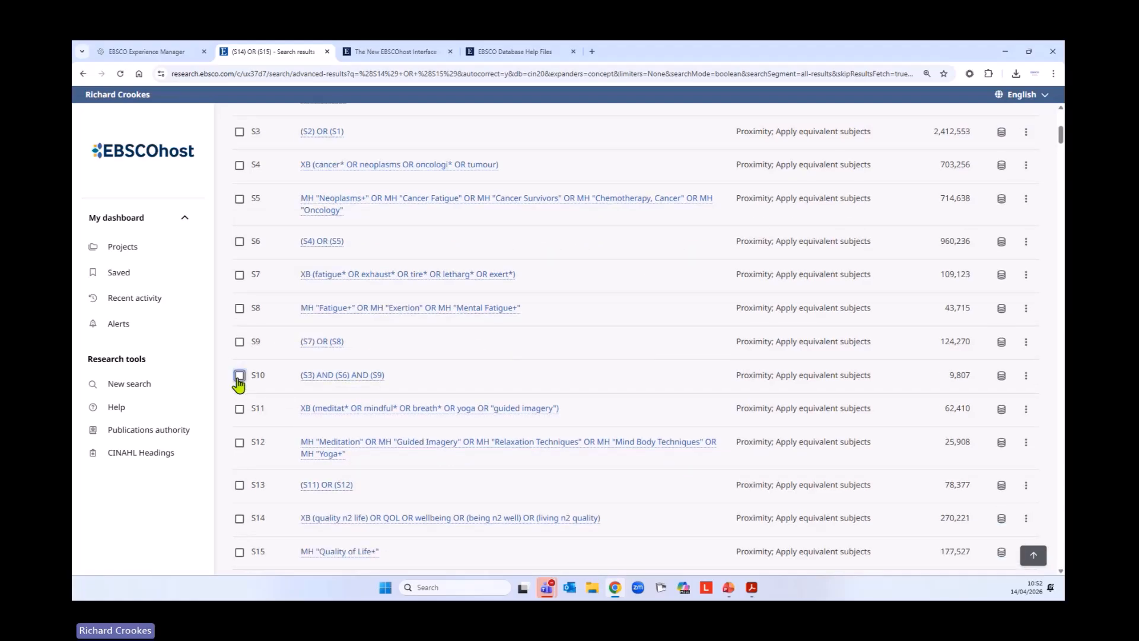
scroll(617, 368, "down", 2)
scroll(619, 371, "down", 1)
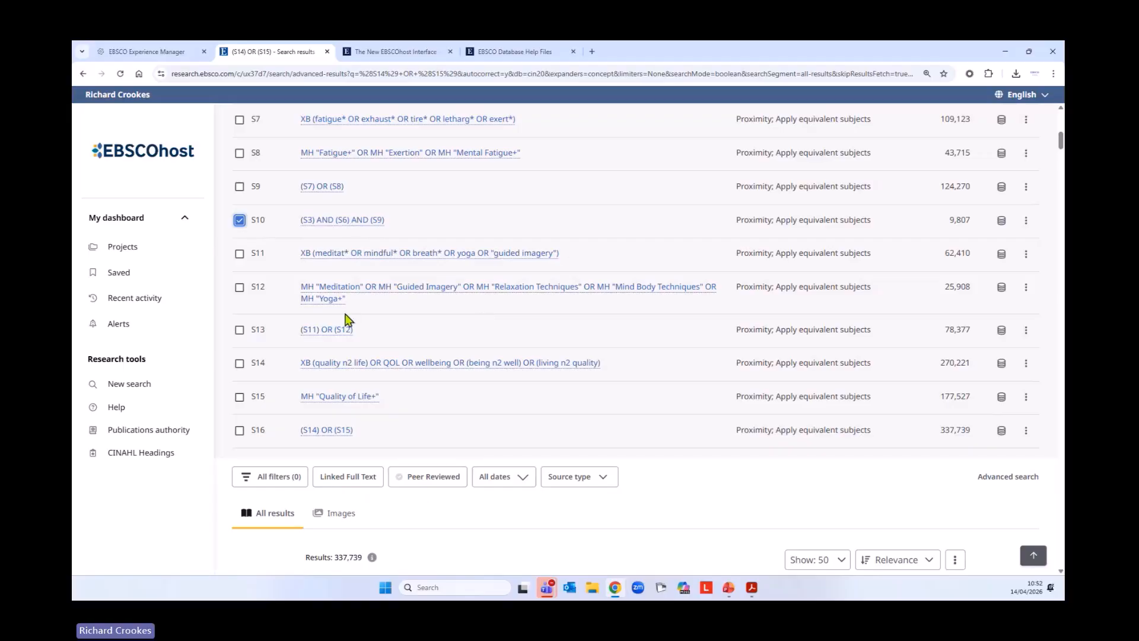
left_click(239, 330)
left_click(239, 431)
scroll(509, 468, "up", 2)
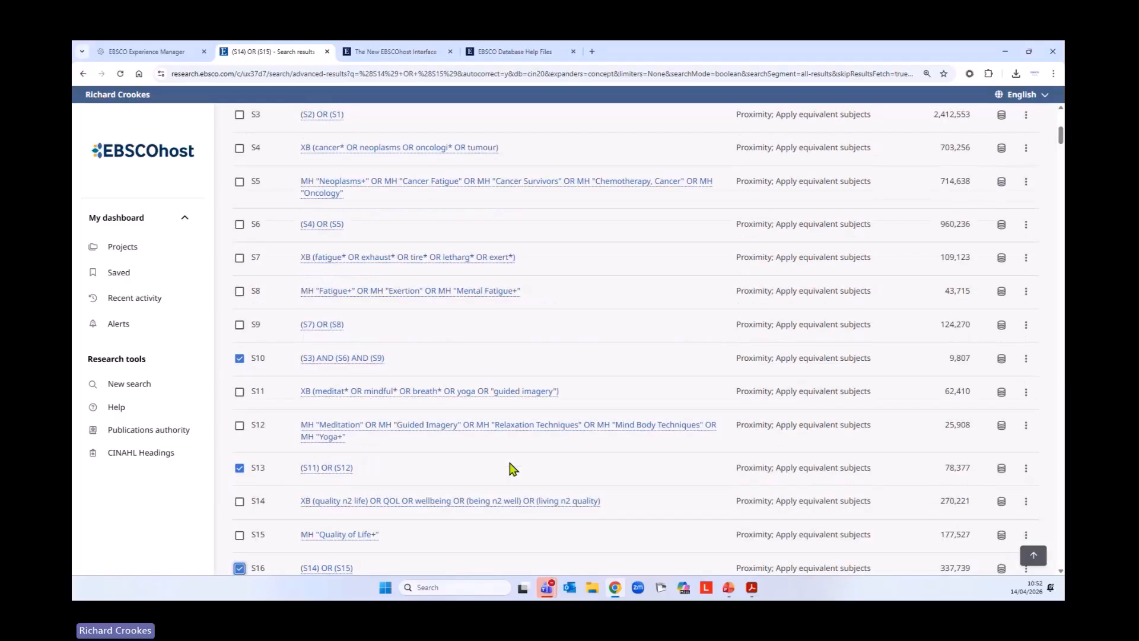
scroll(513, 468, "up", 1)
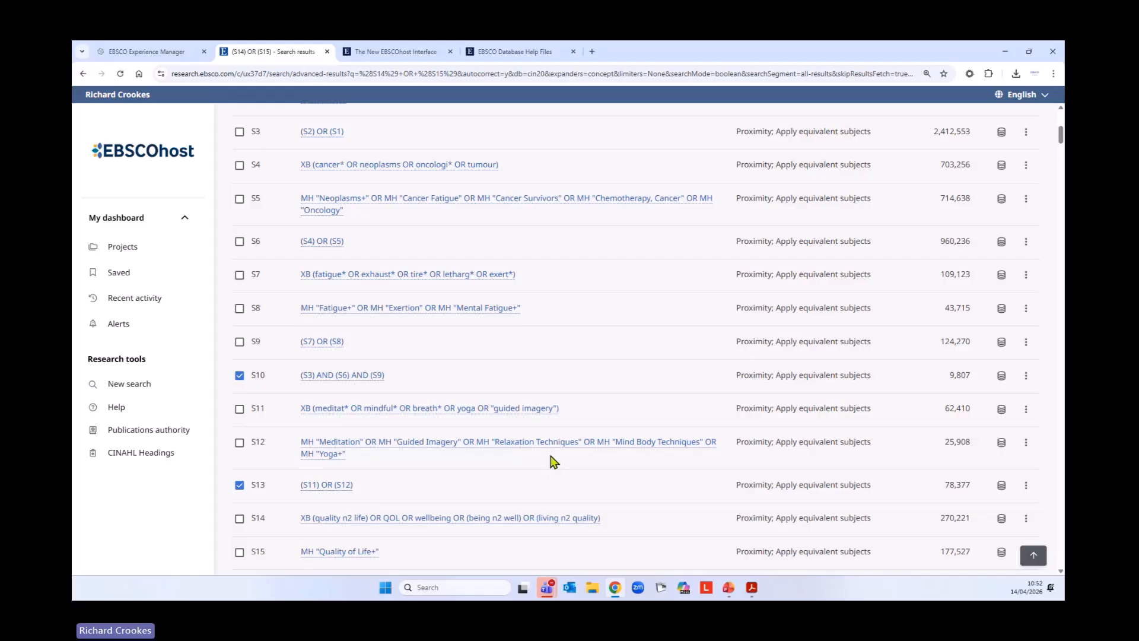
scroll(607, 457, "down", 2)
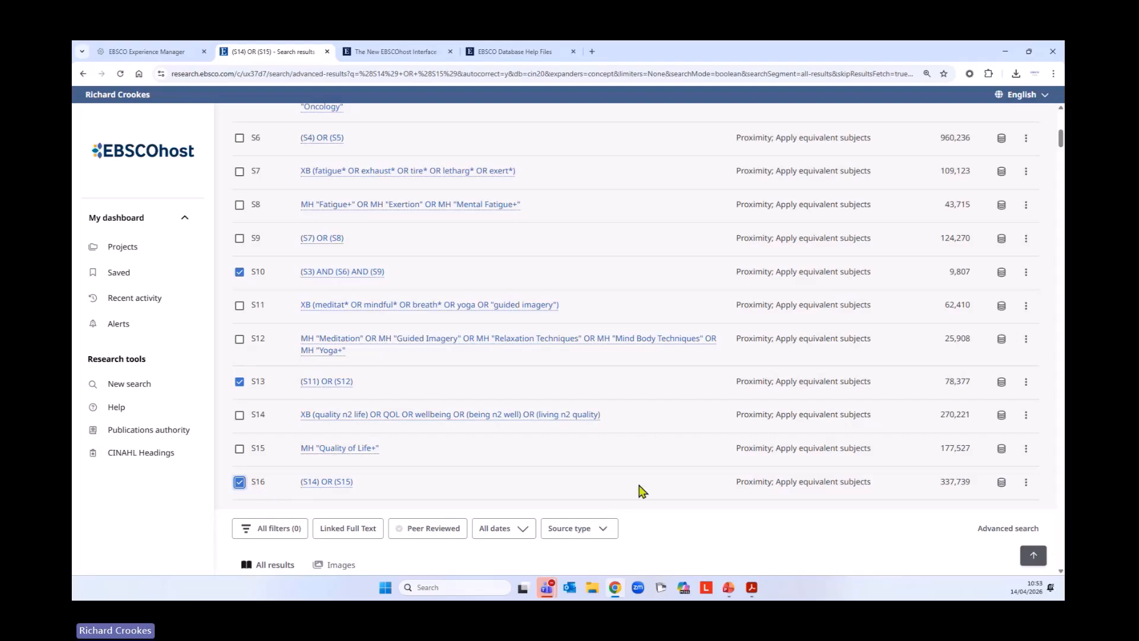
scroll(650, 489, "up", 6)
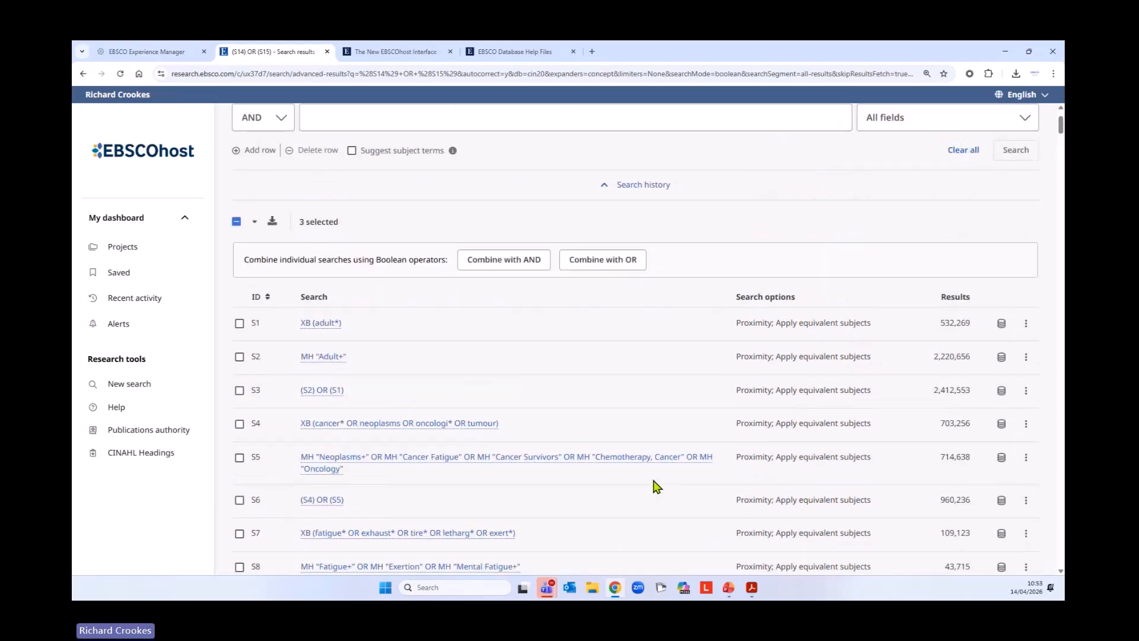
left_click(527, 263)
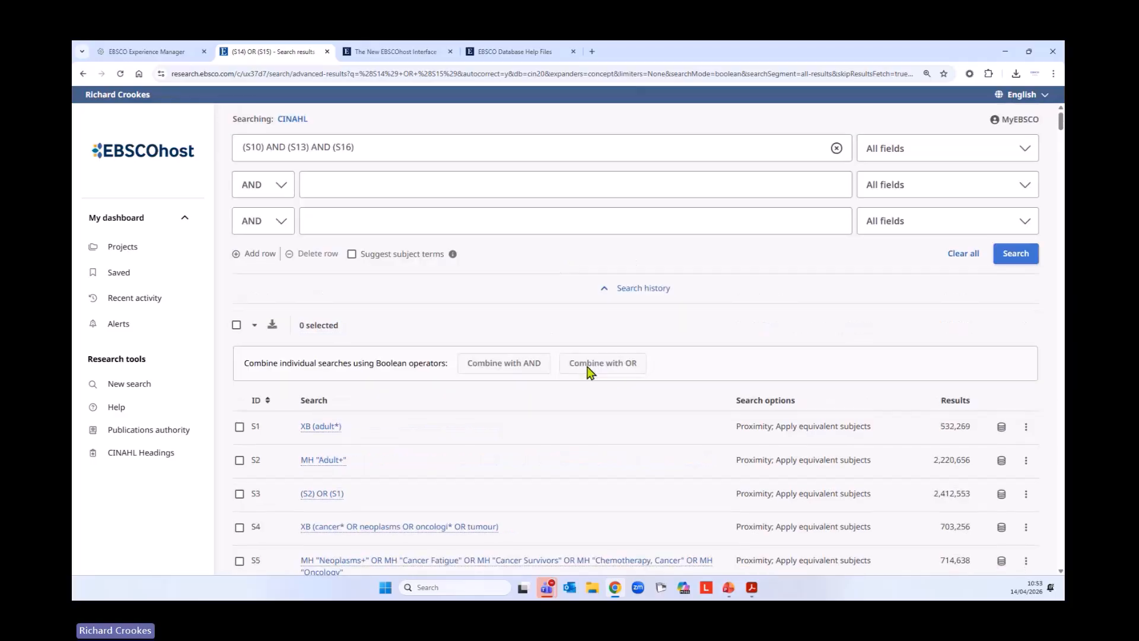
left_click(1014, 255)
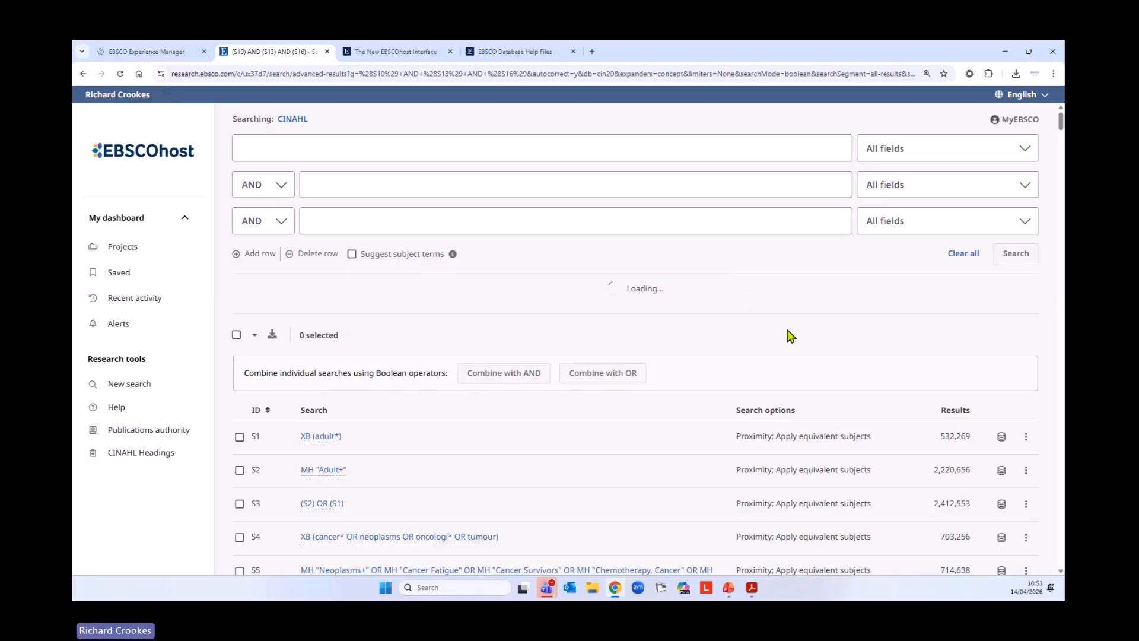
Review the updated search history and the first articles in the result list of the combined search
scroll(768, 291, "down", 10)
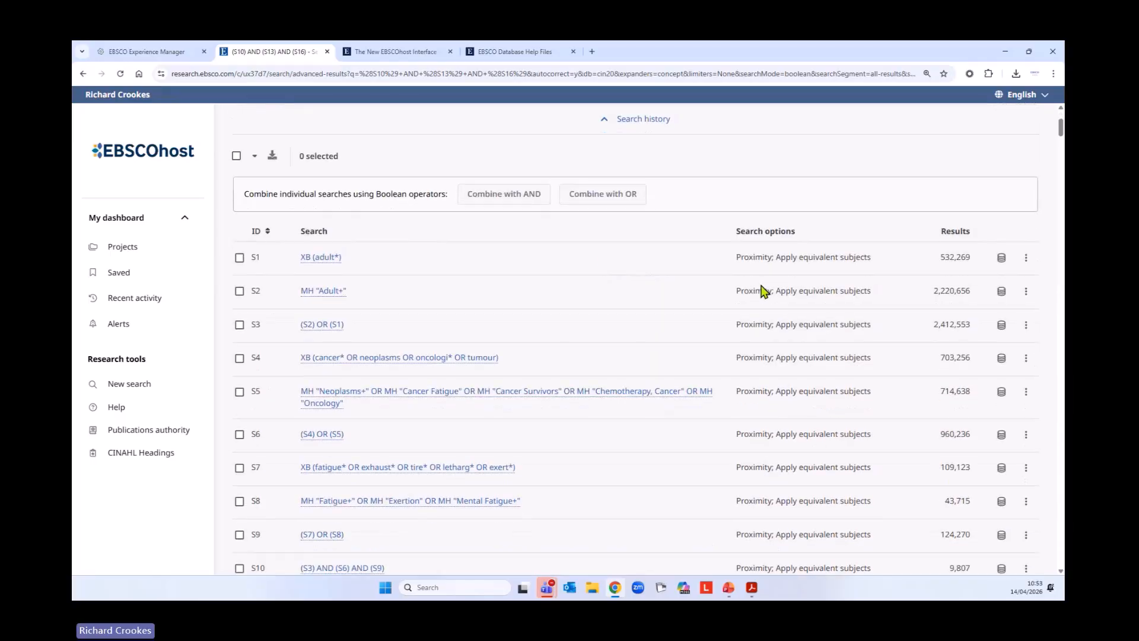
scroll(763, 290, "down", 4)
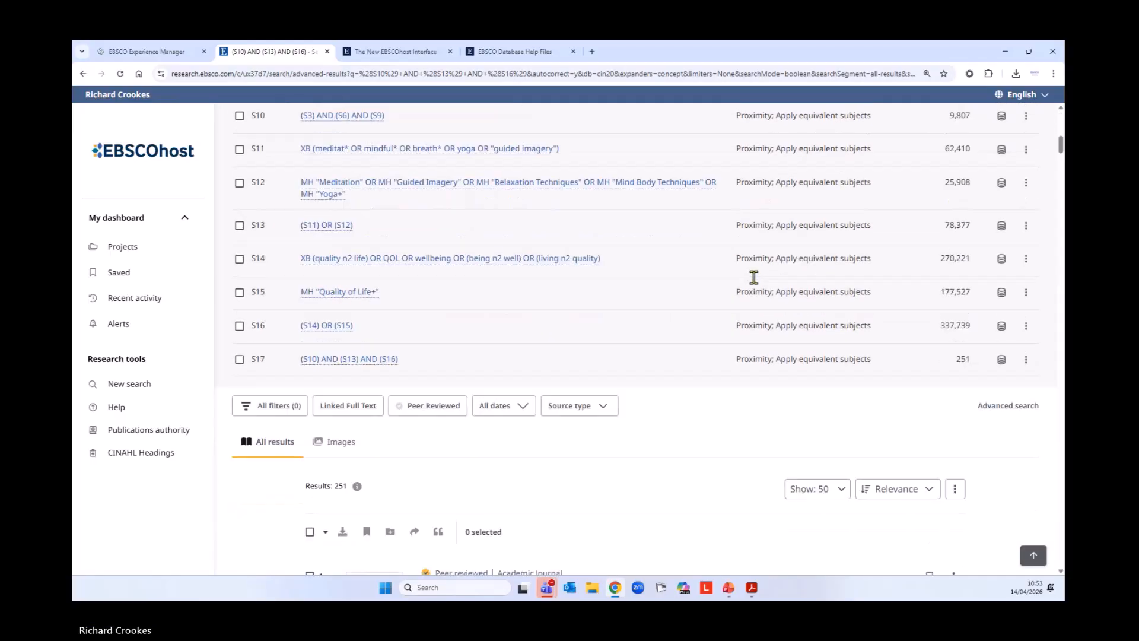
scroll(750, 350, "down", 3)
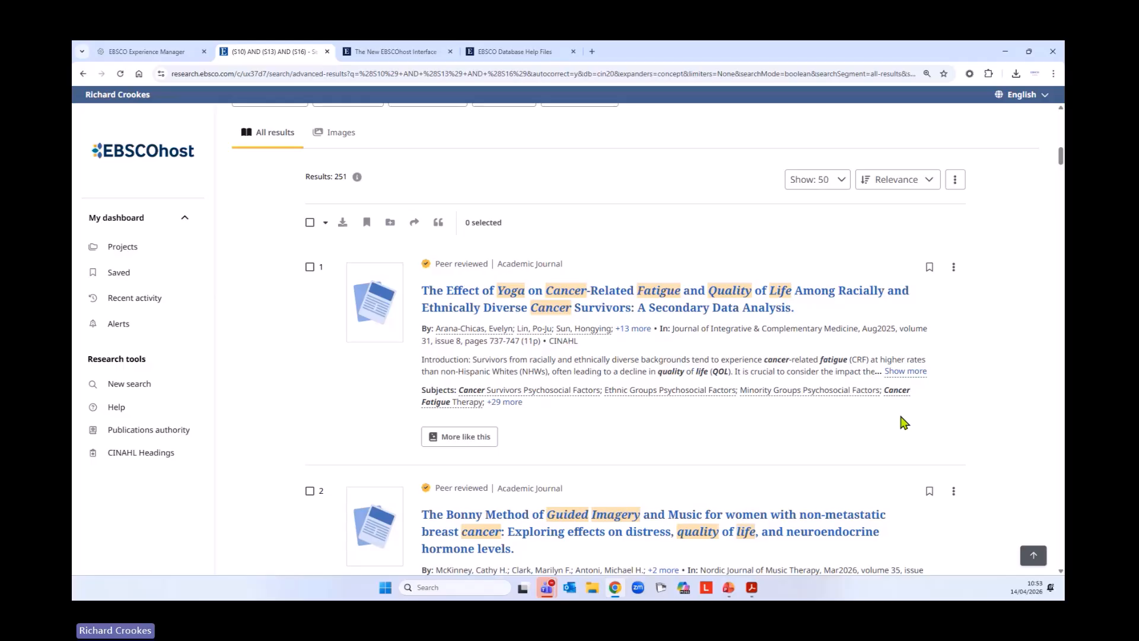
Open the recent activity page's search history and sort the searches from oldest to newest
left_click(158, 300)
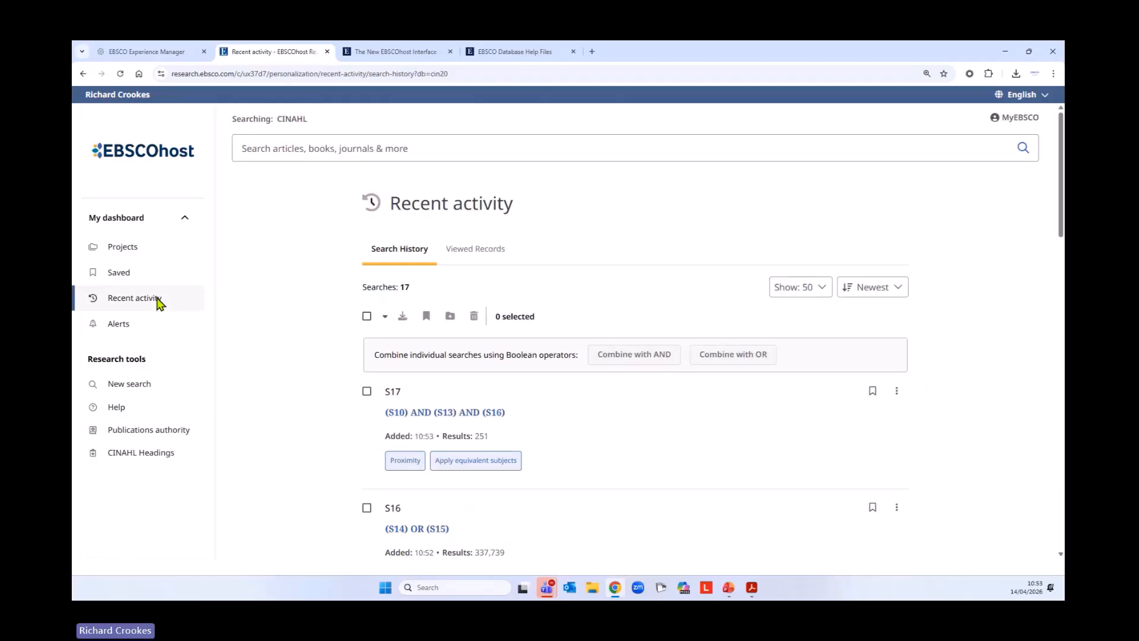
scroll(310, 415, "down", 8)
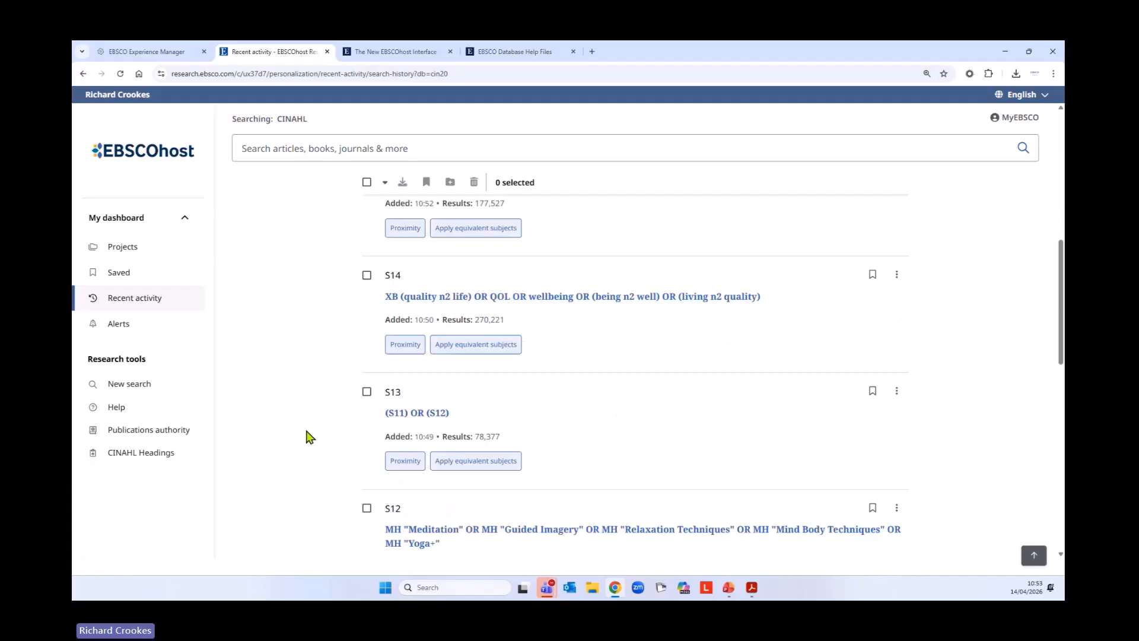
scroll(309, 437, "up", 8)
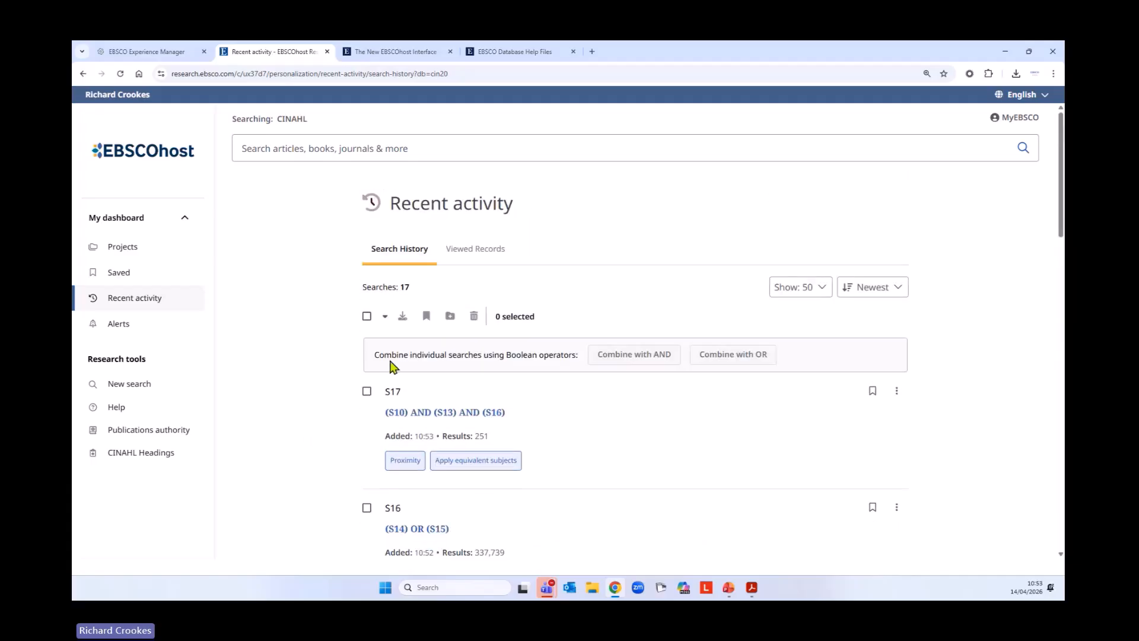
left_click(882, 295)
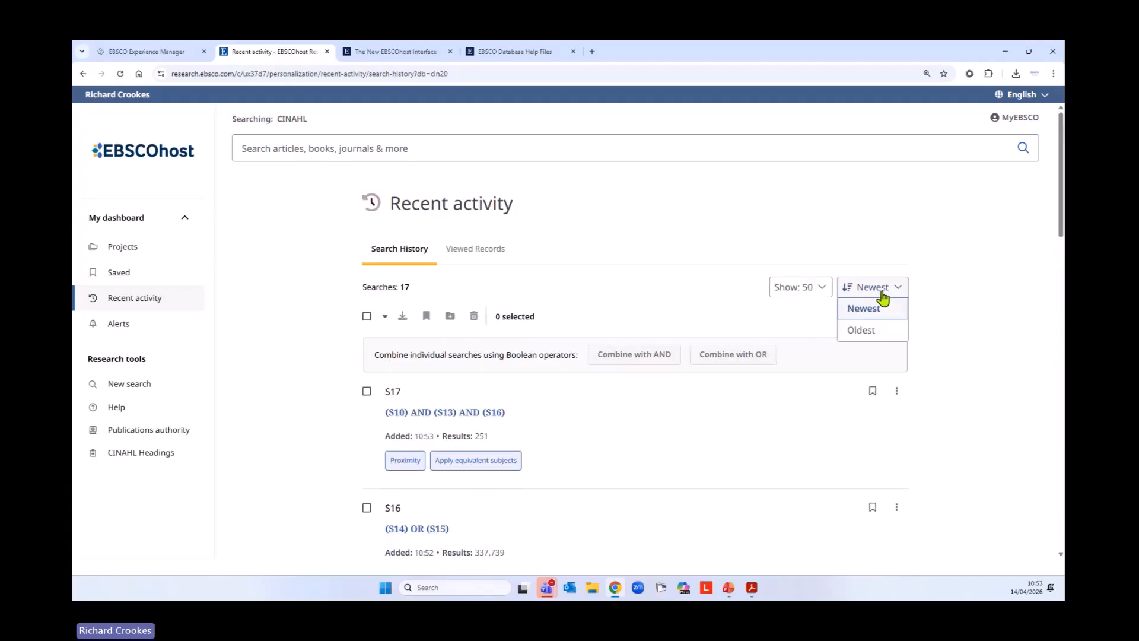
left_click(867, 337)
Review searches S1 to S10 in the search history, covering the adult, cancer and fatigue concepts and their combinations
scroll(257, 350, "down", 1)
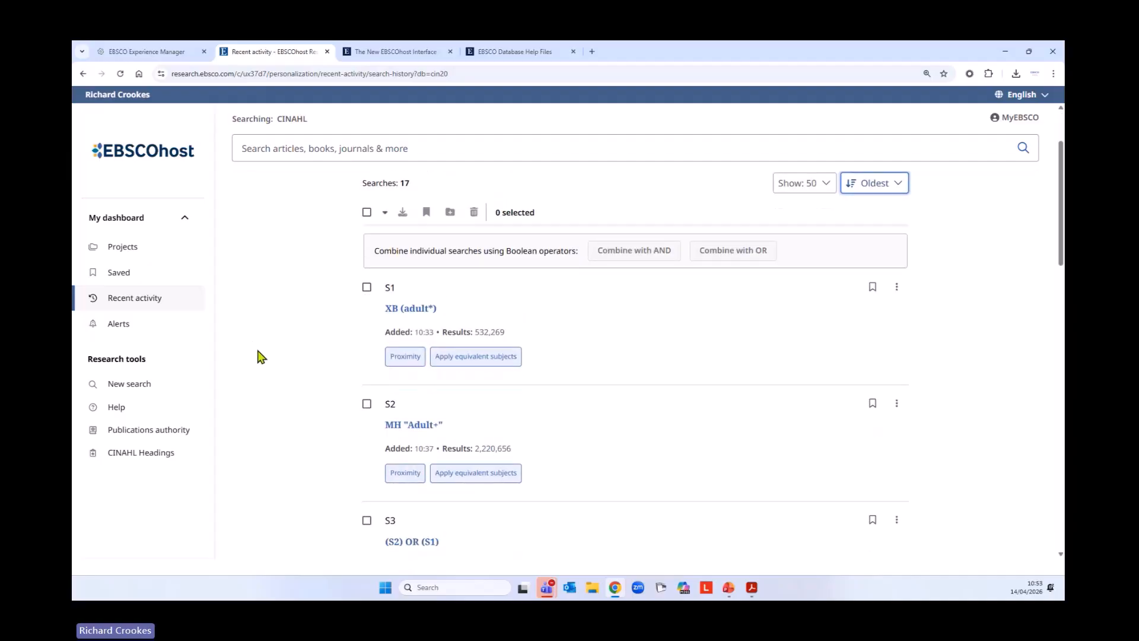
scroll(259, 356, "down", 10)
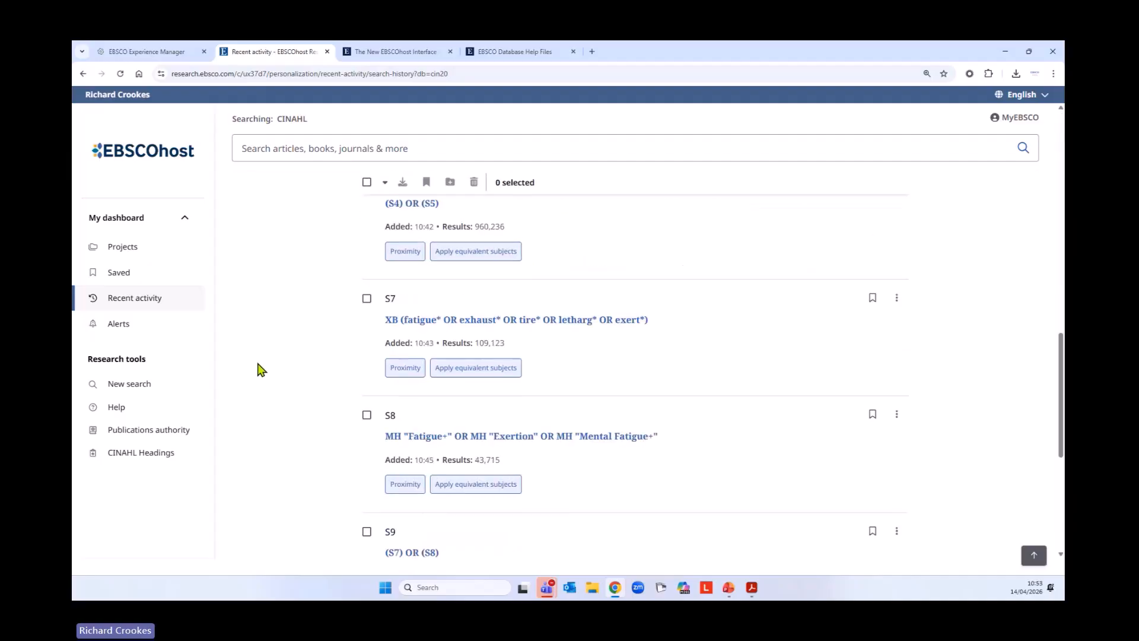
scroll(259, 369, "down", 4)
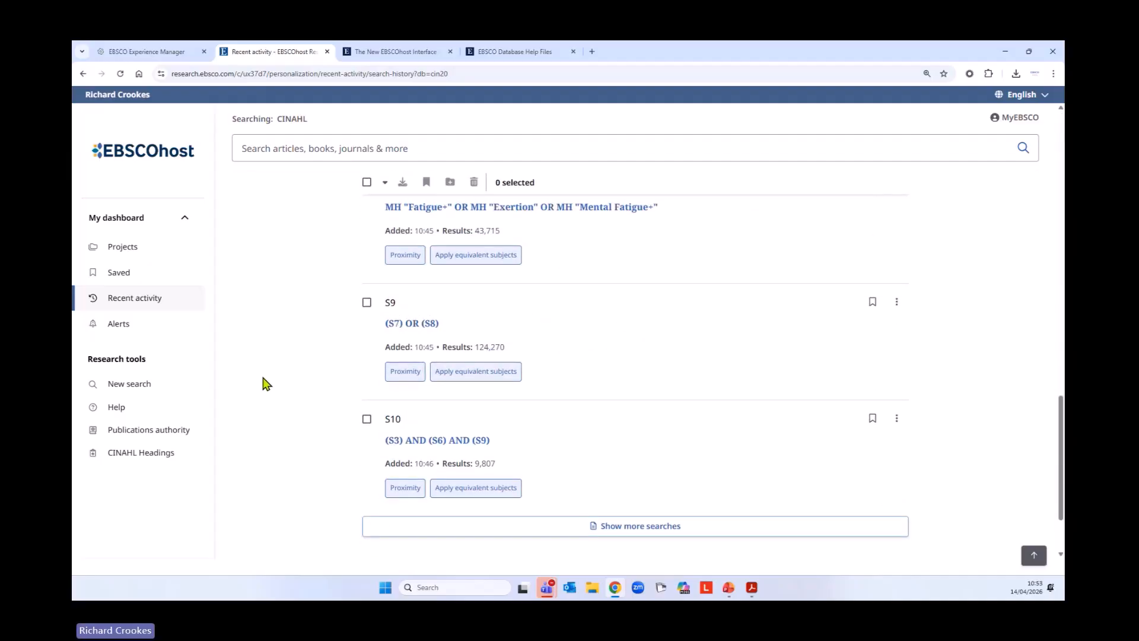
scroll(266, 384, "up", 10)
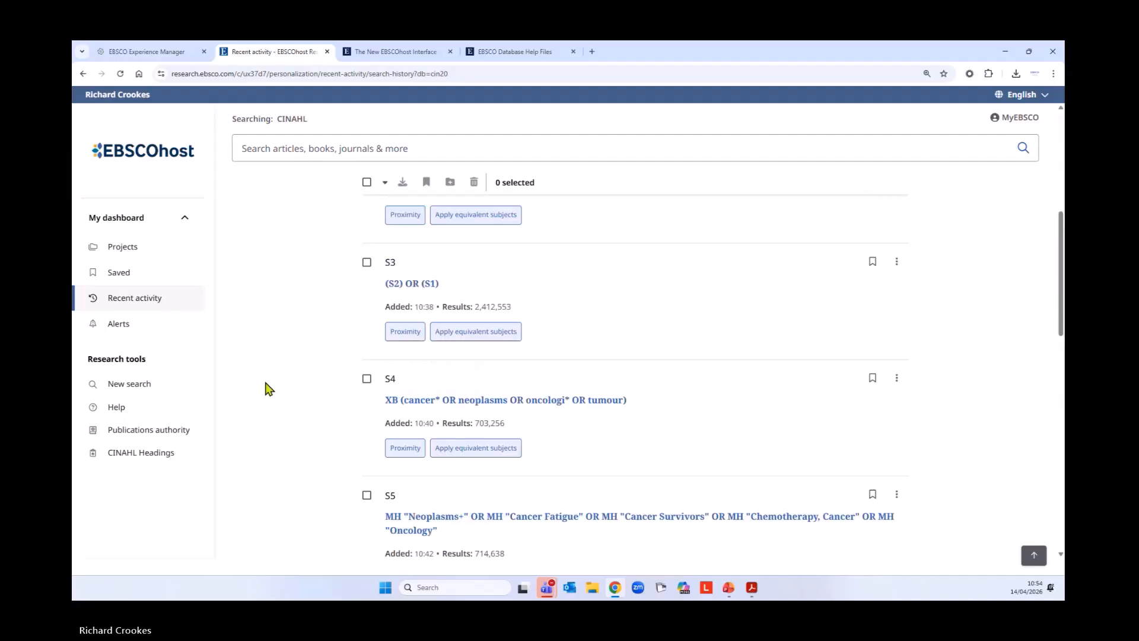
scroll(267, 388, "up", 5)
scroll(403, 376, "down", 8)
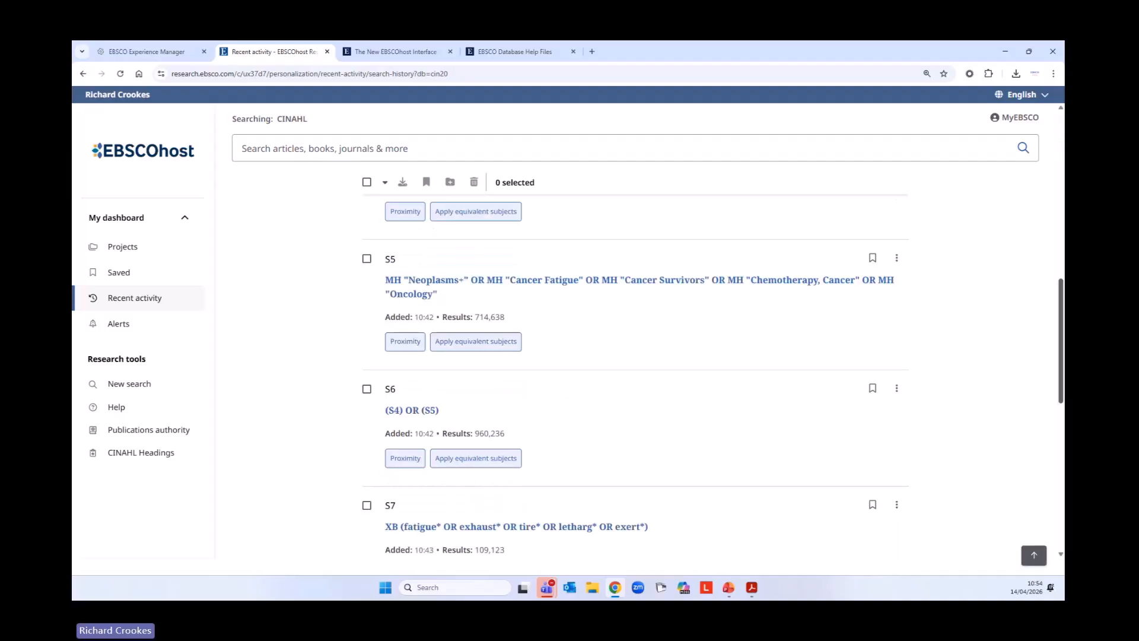
scroll(1050, 516, "down", 8)
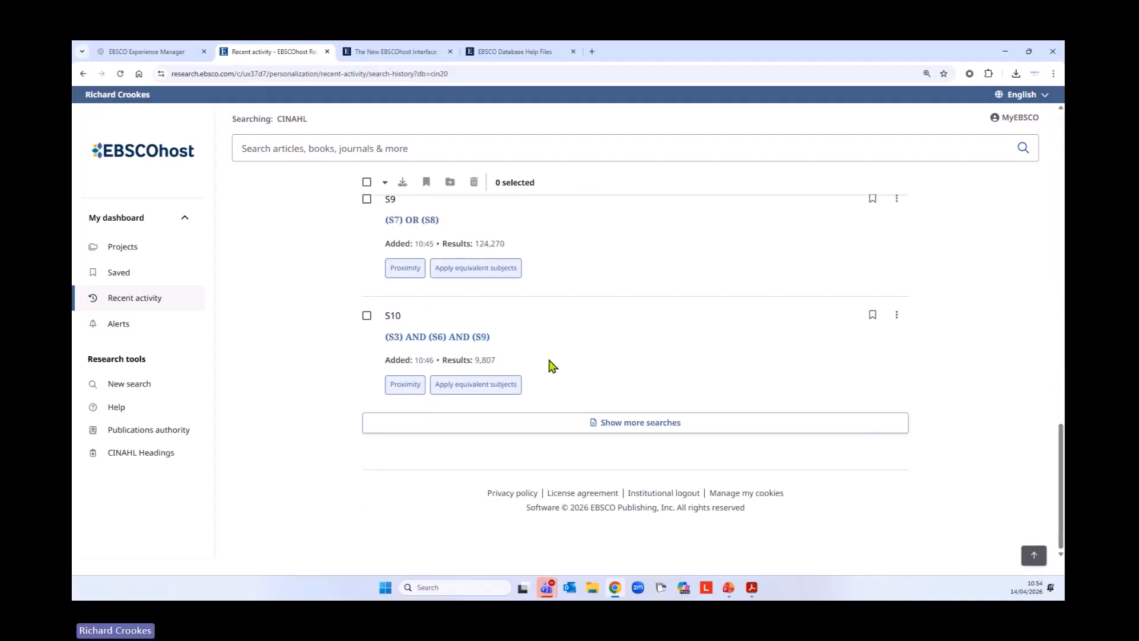
Show the remaining searches in the history and review S11 to S17, ending back at the start of the list
left_click(665, 424)
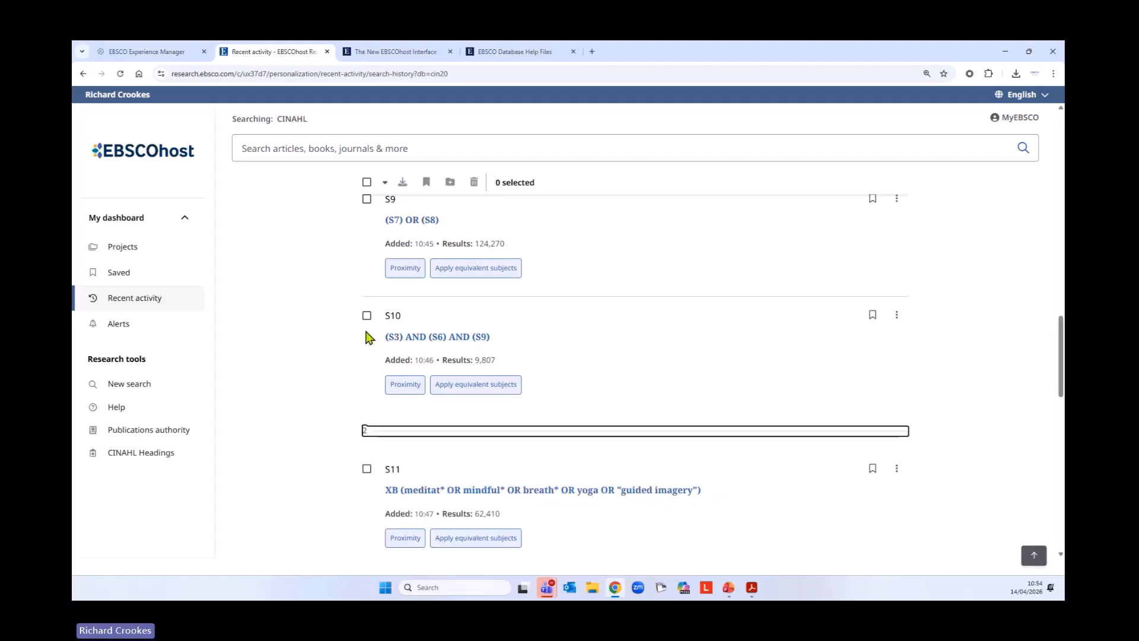
scroll(367, 338, "down", 6)
scroll(373, 344, "down", 3)
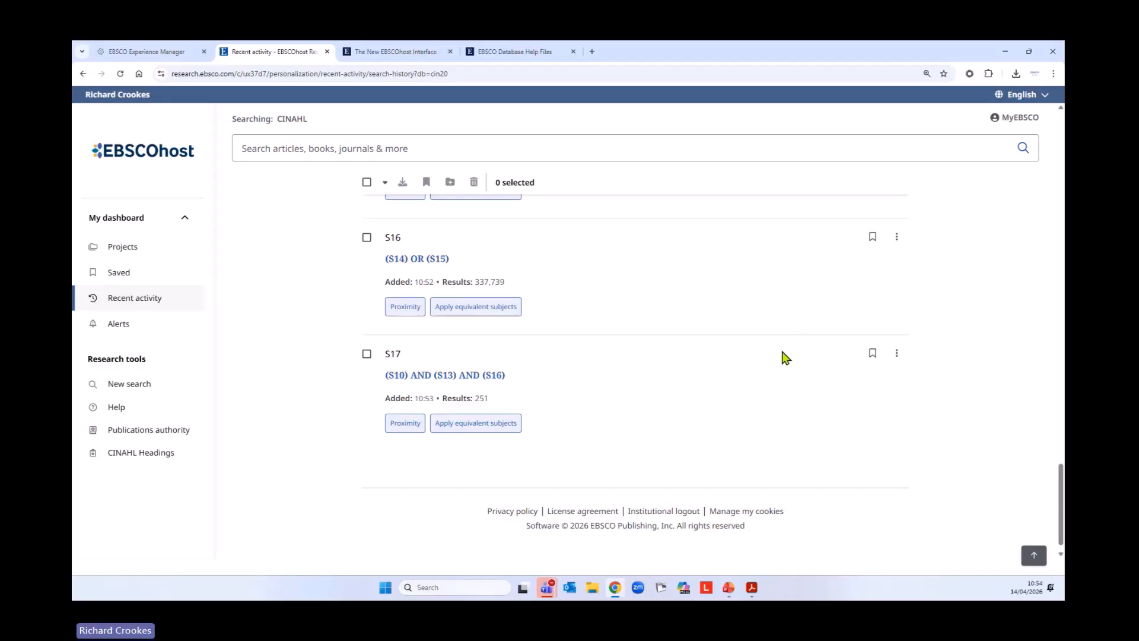
scroll(798, 344, "up", 10)
scroll(765, 358, "up", 15)
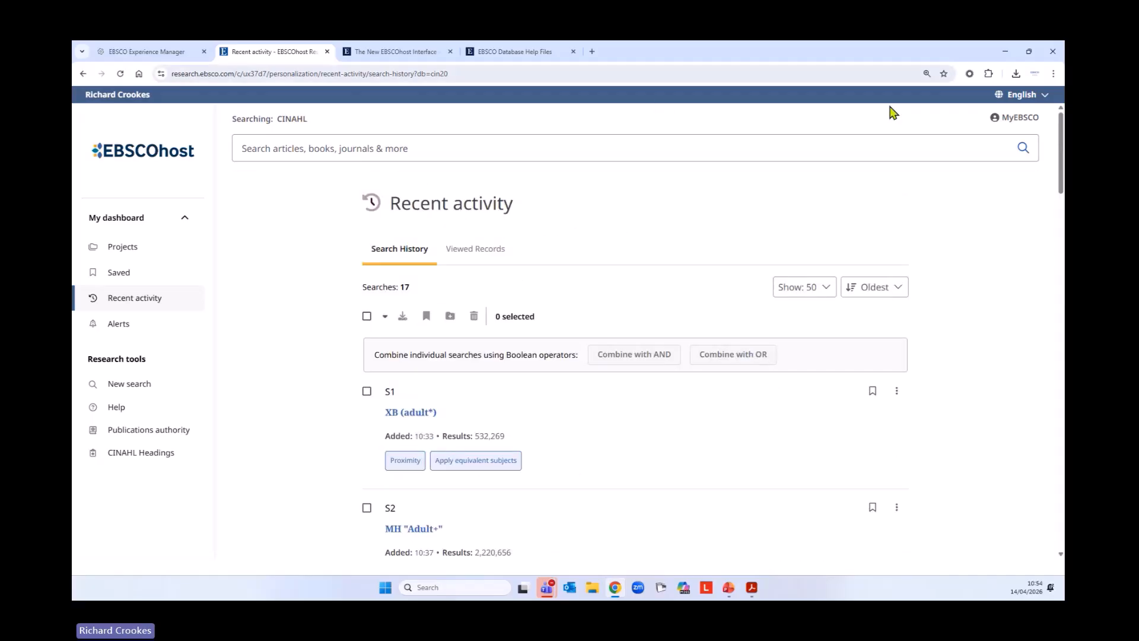
Switch to the slide presentation and advance past the example search history to the CINAHL and MEDLINE search syntax help sheets
key("alt+Tab")
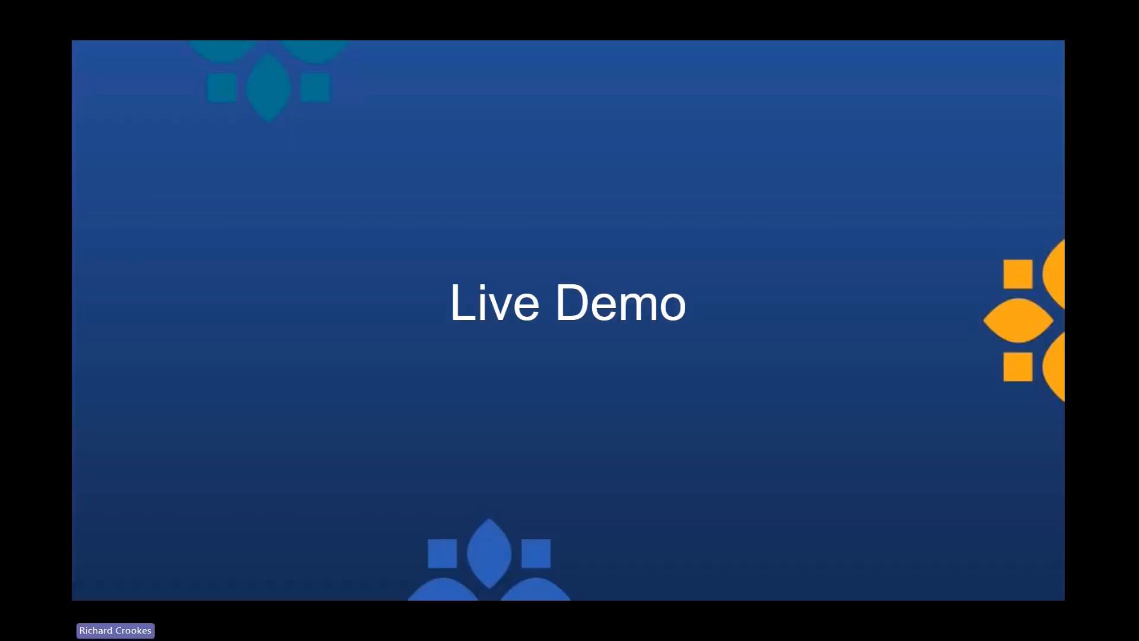
key("Right")
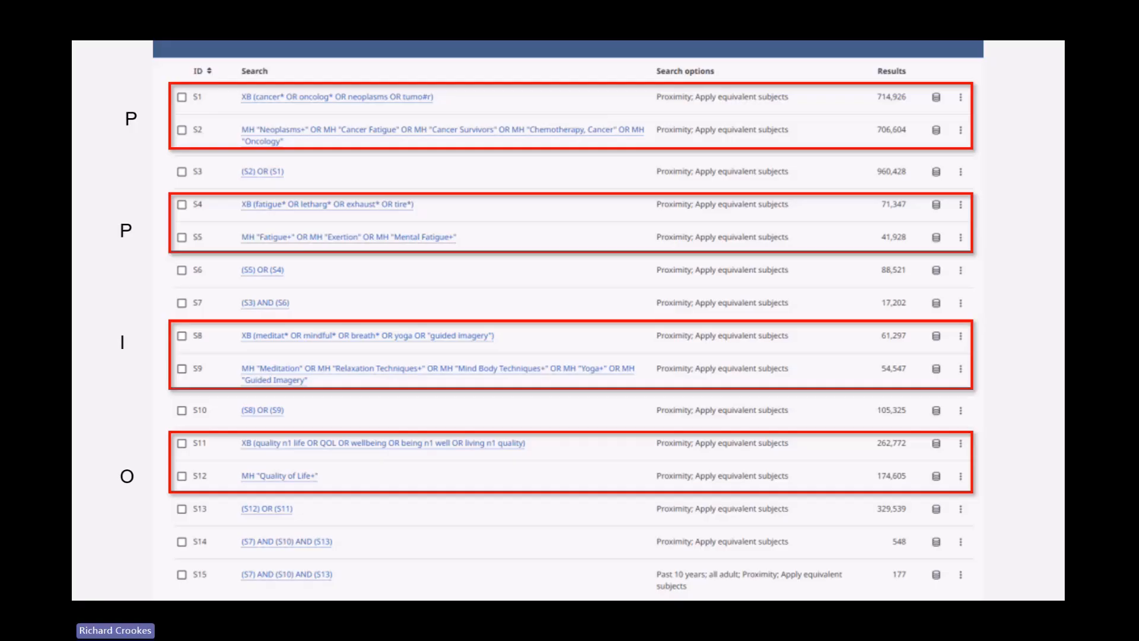
key("Right")
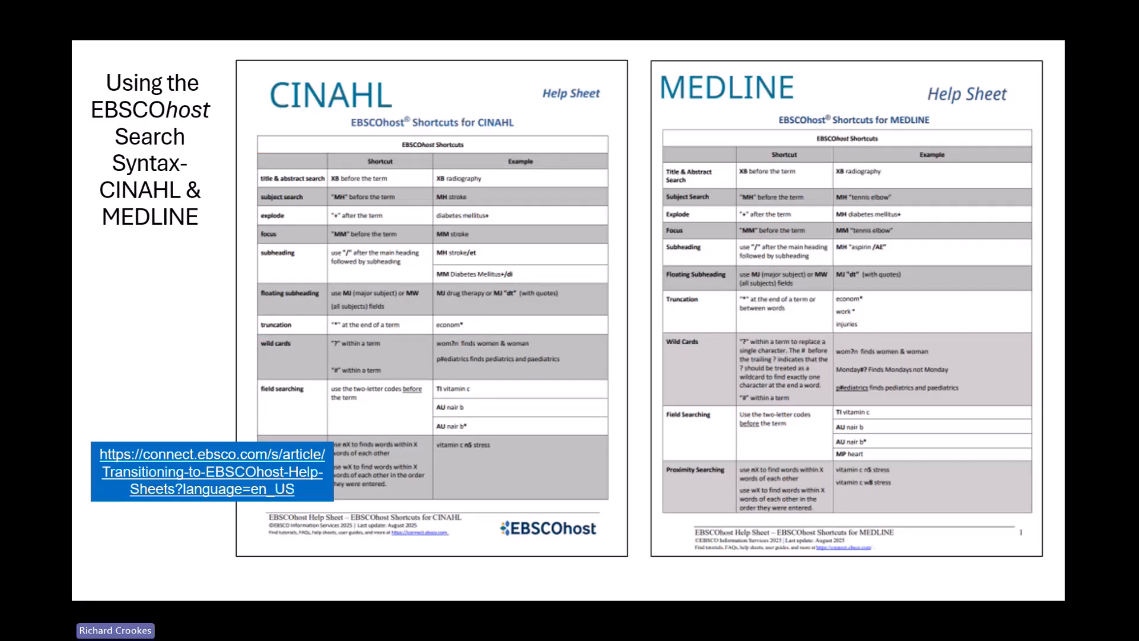
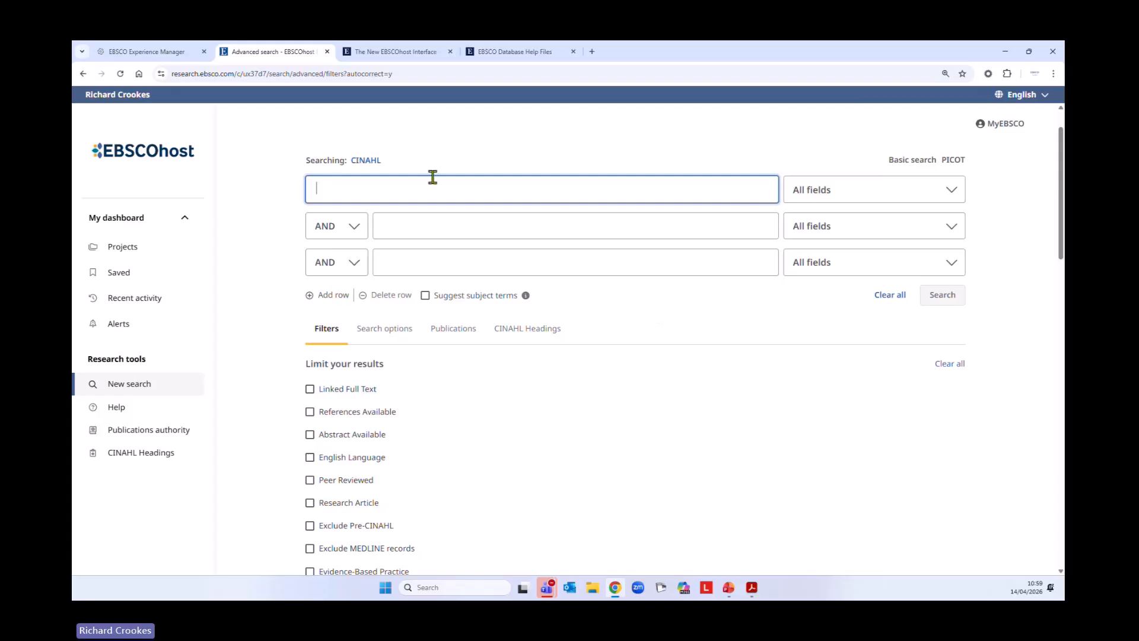
Try the Evidence-Based Practice limiter in the CINAHL advanced search filters and clear it again
scroll(591, 357, "down", 4)
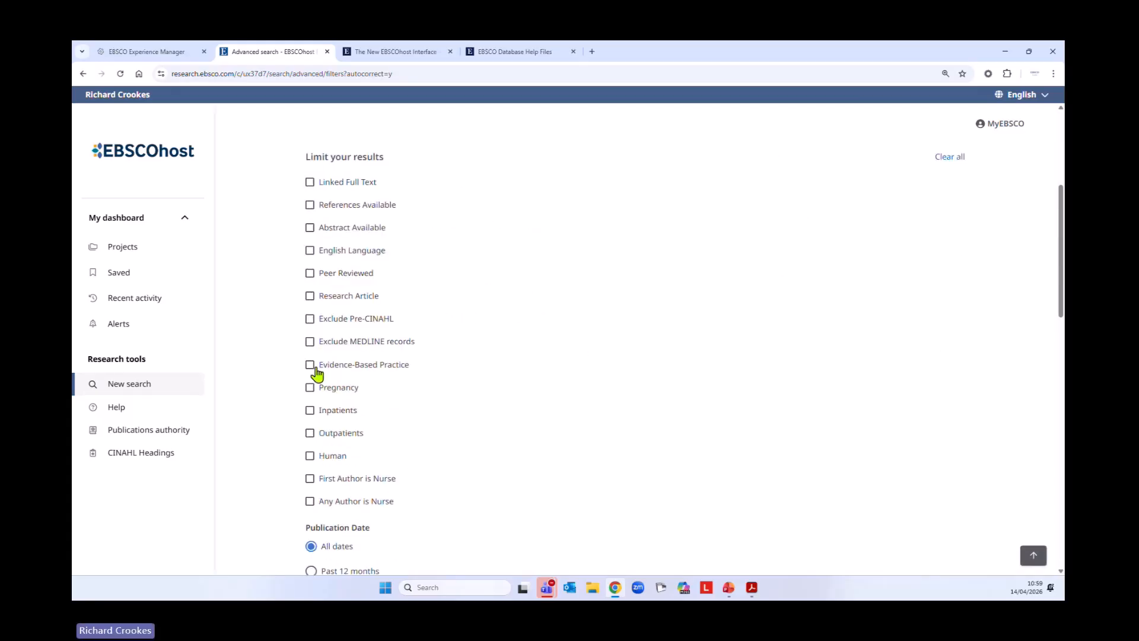
left_click(311, 366)
scroll(452, 140, "up", 5)
scroll(630, 405, "down", 1)
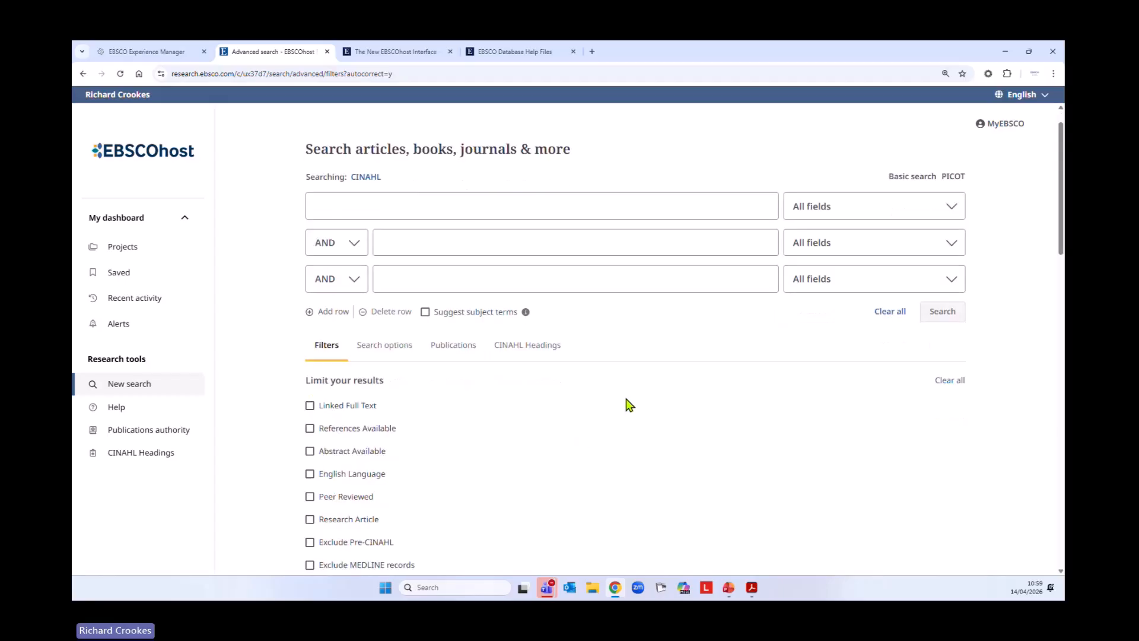
Examine the Clinical Queries options offered for CINAHL, from the Therapy entries through to the Causation (Etiology) entries
scroll(630, 405, "down", 7)
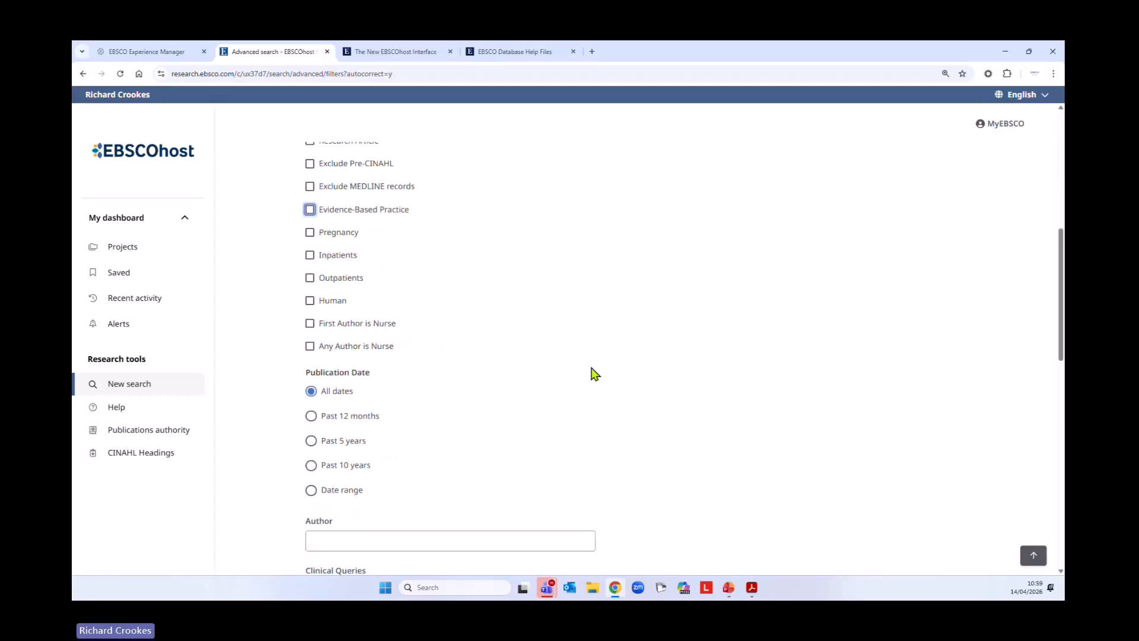
scroll(593, 373, "down", 5)
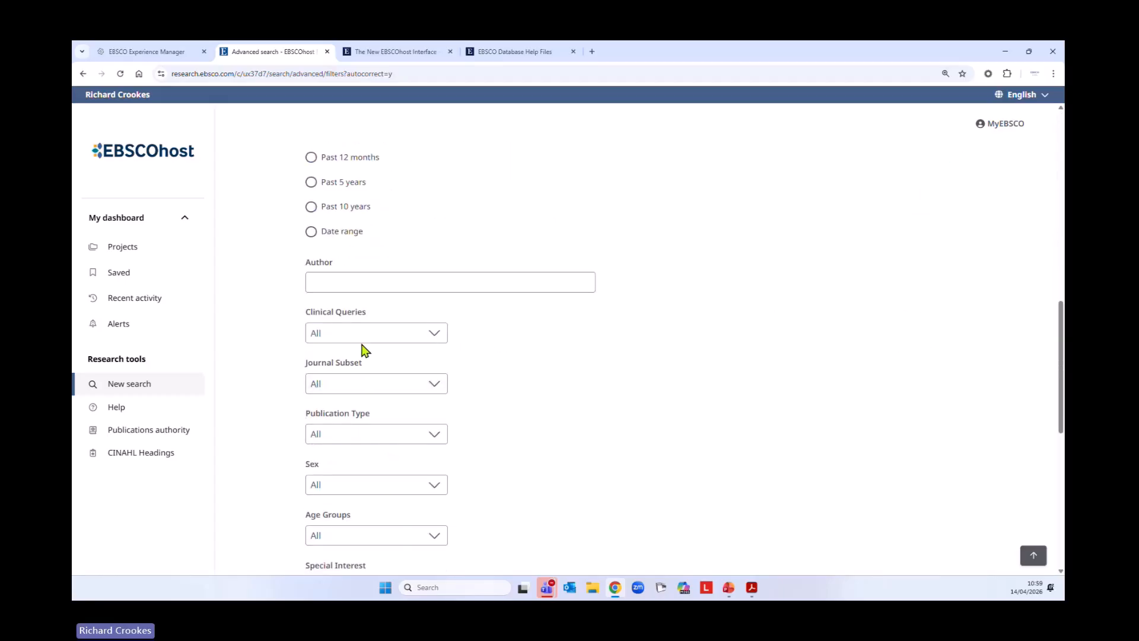
left_click(378, 335)
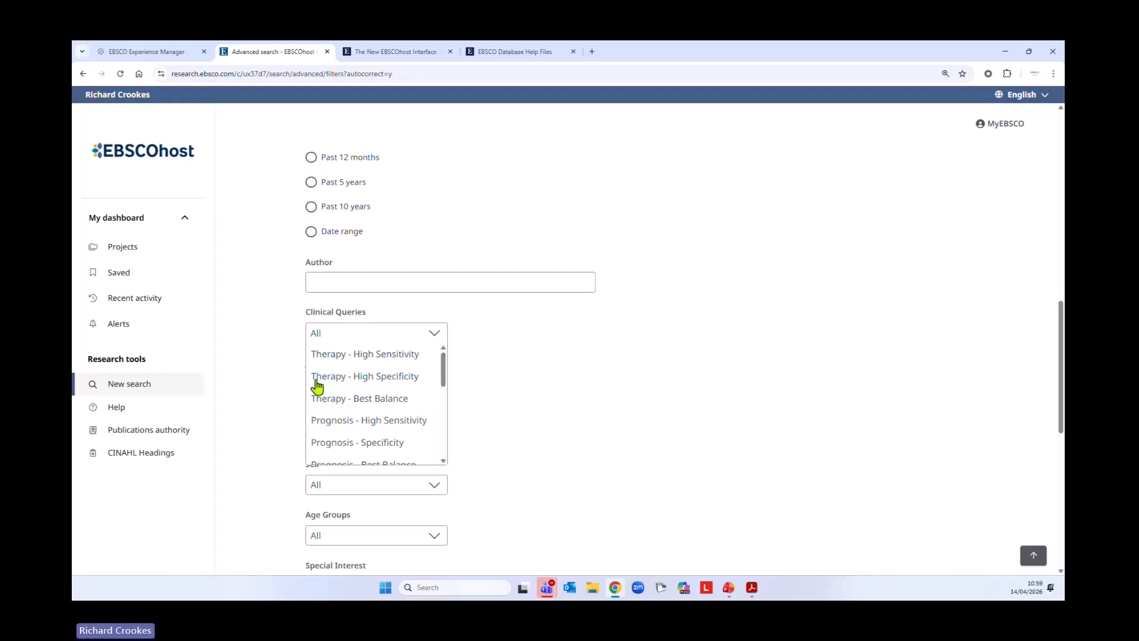
left_click_drag(444, 374, 450, 460)
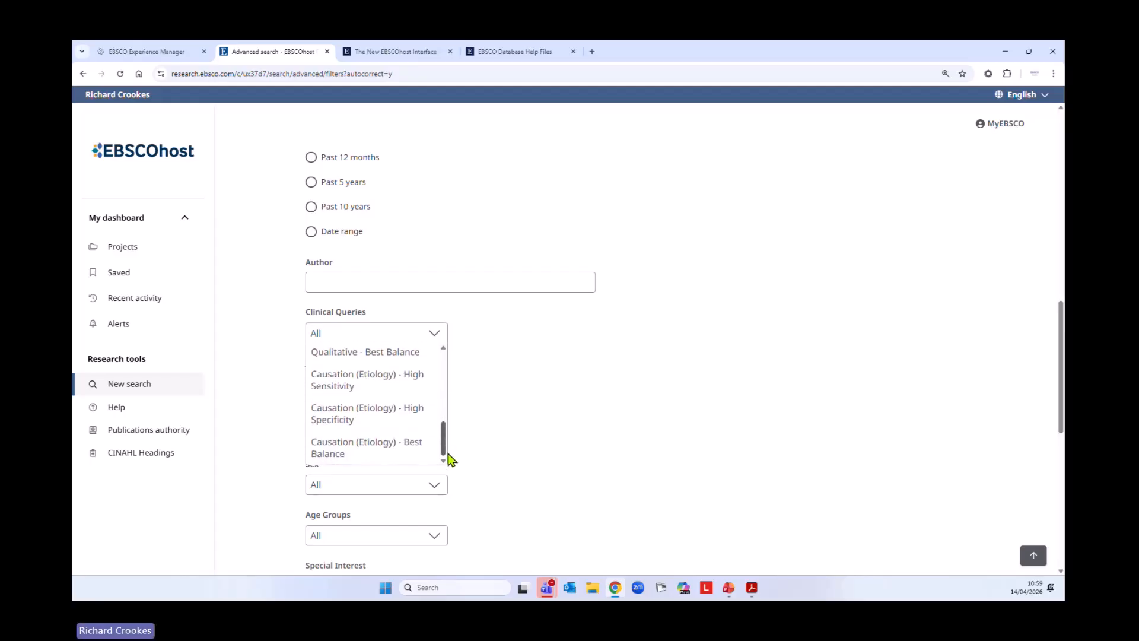
scroll(570, 420, "up", 12)
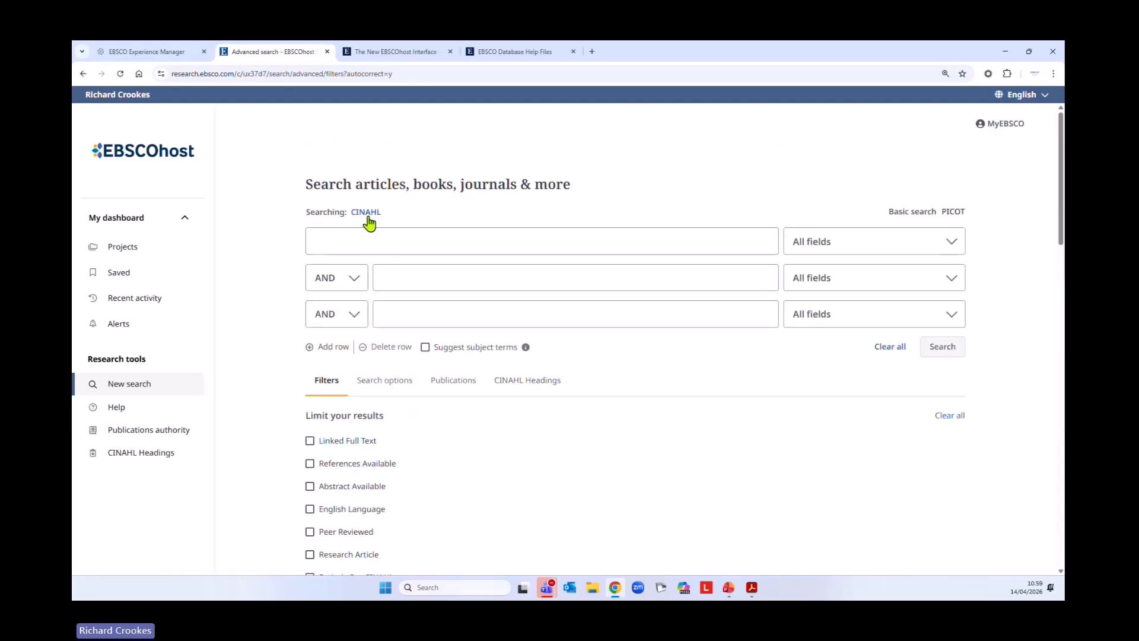
Change the database being searched from CINAHL to MEDLINE
left_click(366, 213)
left_click(356, 358)
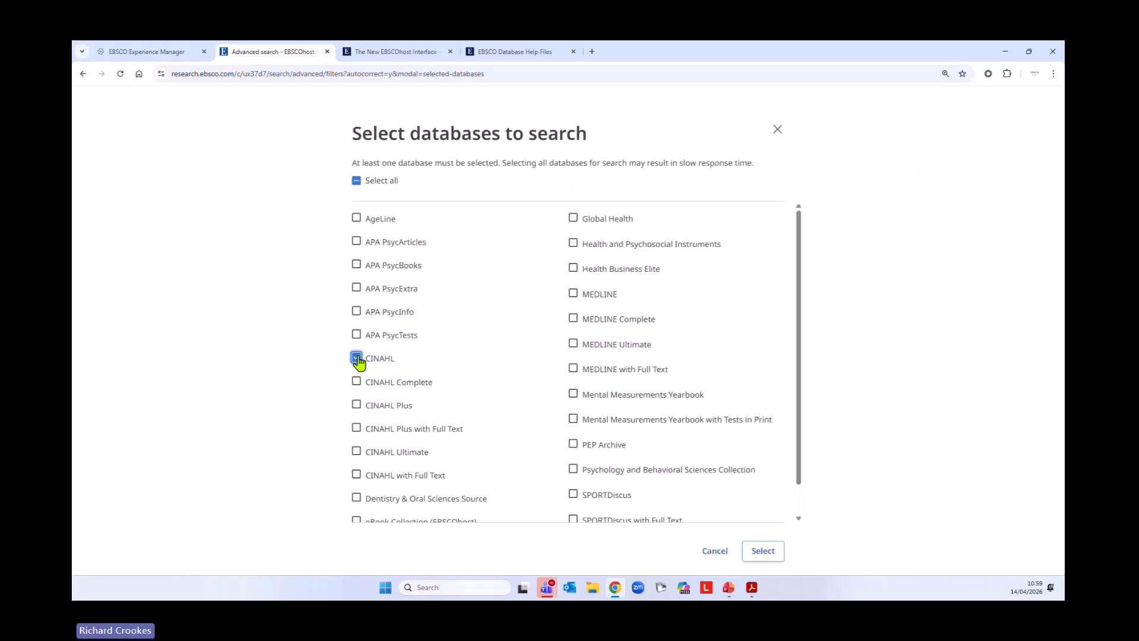
left_click(573, 294)
left_click(764, 555)
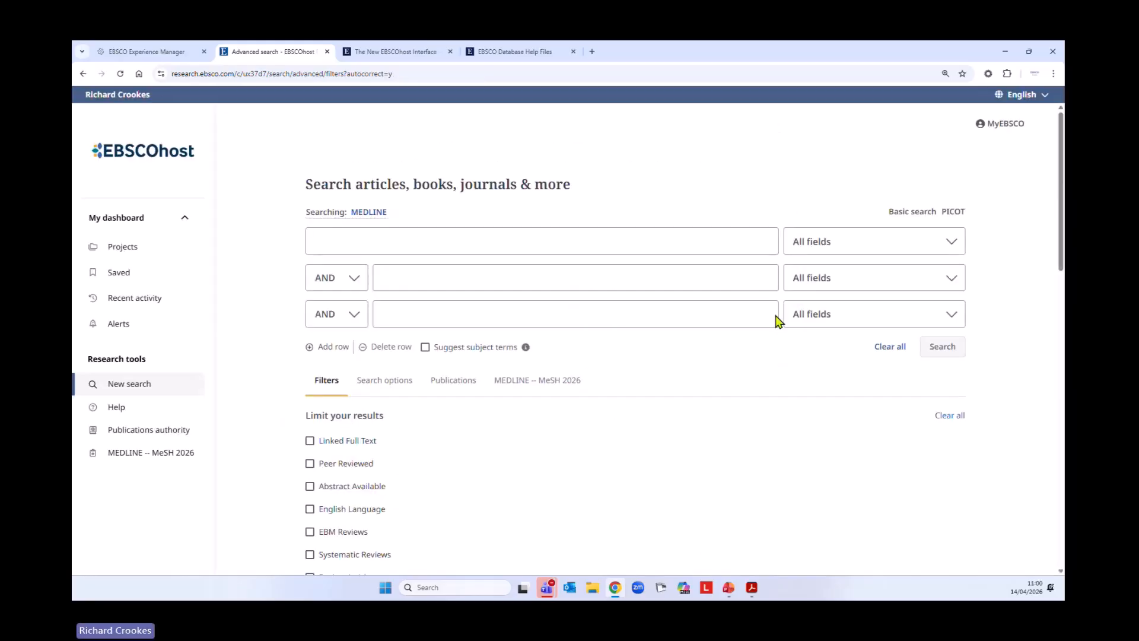
Try the EBM Reviews limiter for MEDLINE, view the Clinical Queries options, and clear the limiter again
scroll(638, 462, "down", 4)
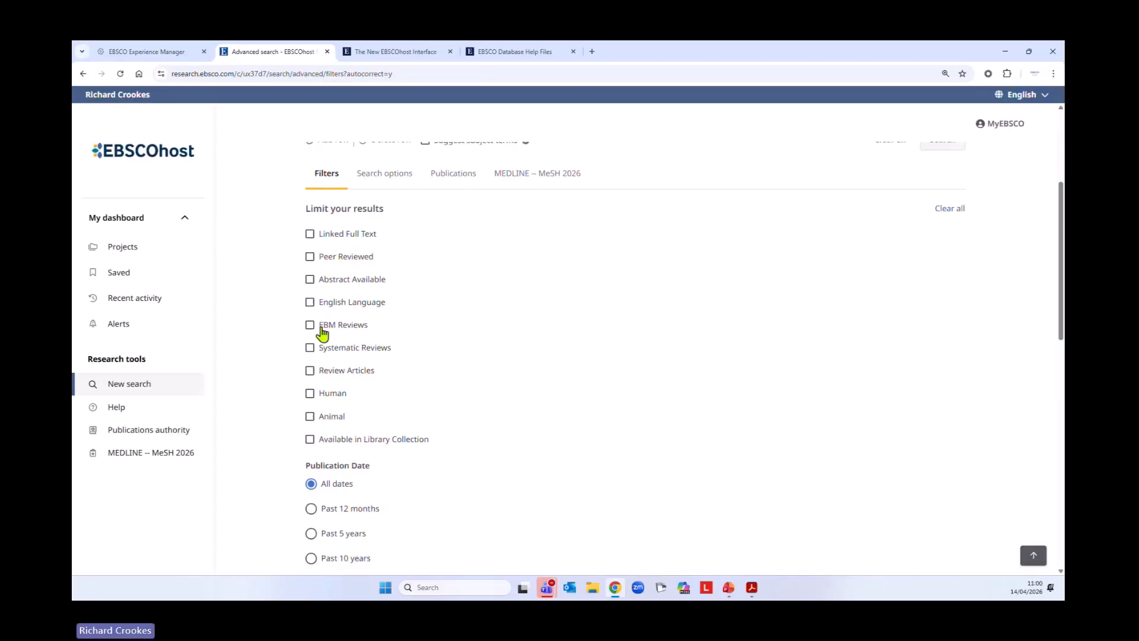
left_click(321, 326)
scroll(573, 407, "down", 8)
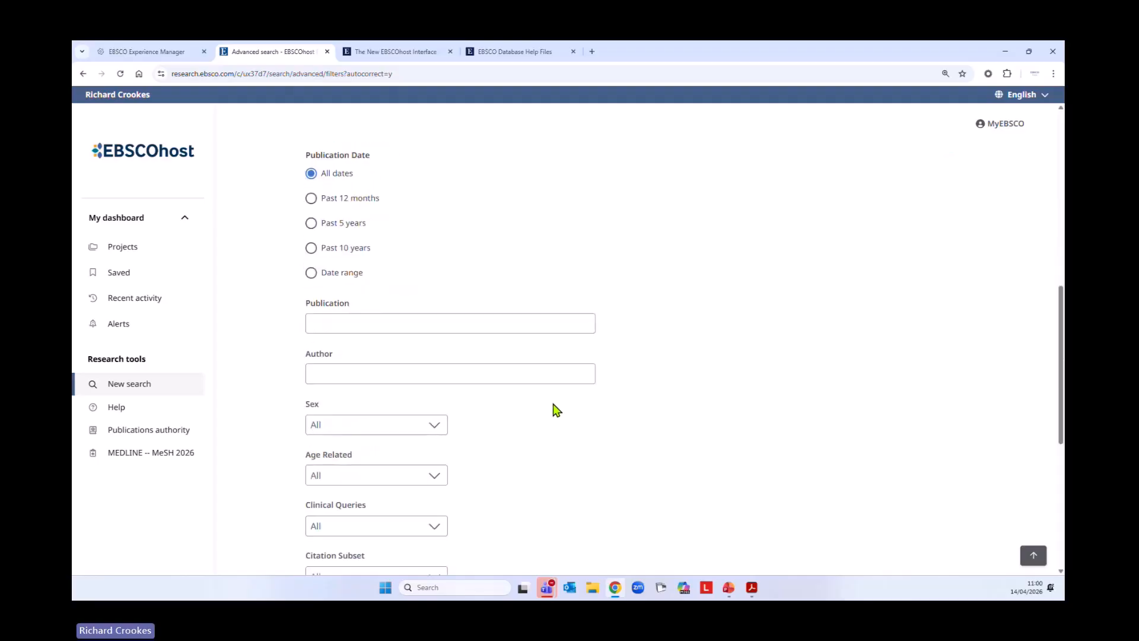
scroll(553, 409, "down", 2)
left_click(323, 323)
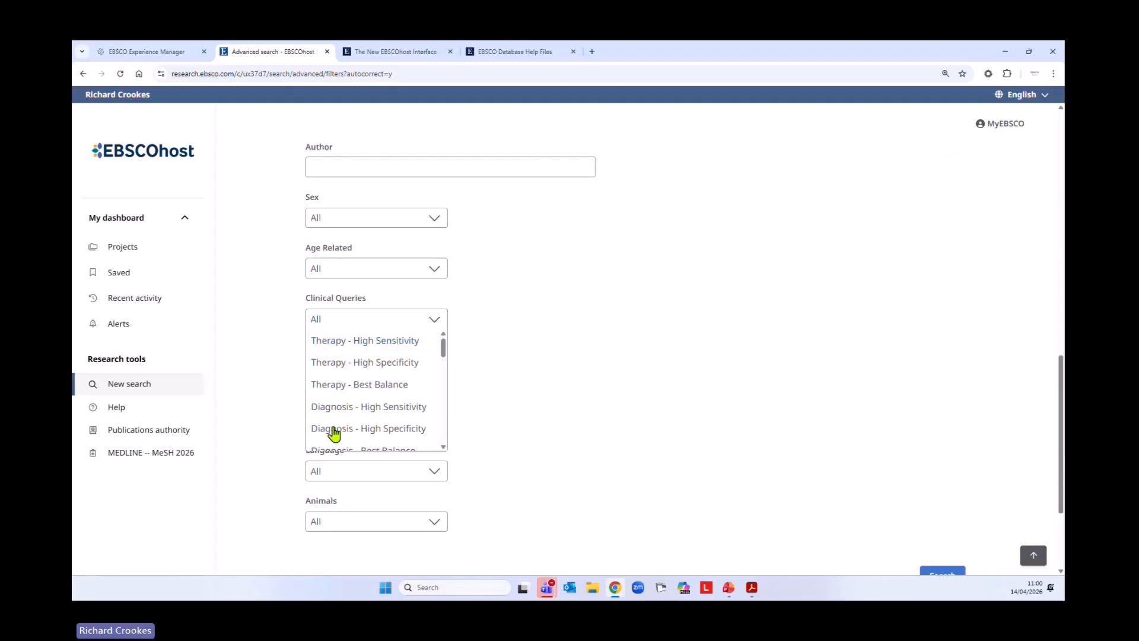
scroll(610, 415, "up", 12)
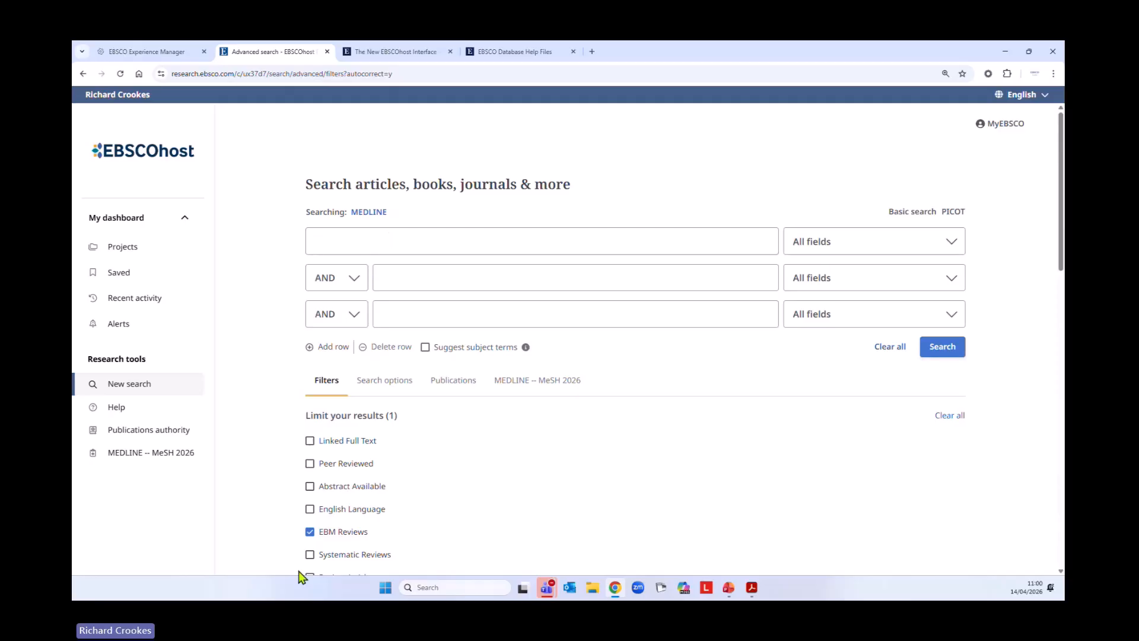
left_click(317, 536)
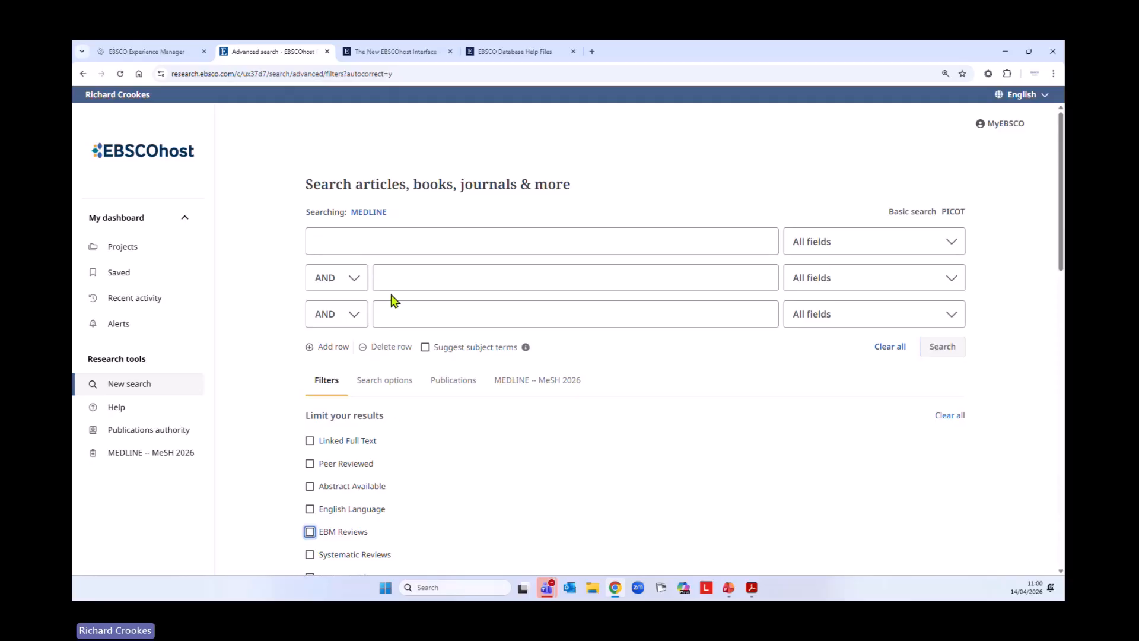
Limit the MEDLINE search to the Therapy - High Specificity clinical query
left_click(457, 247)
scroll(508, 399, "down", 10)
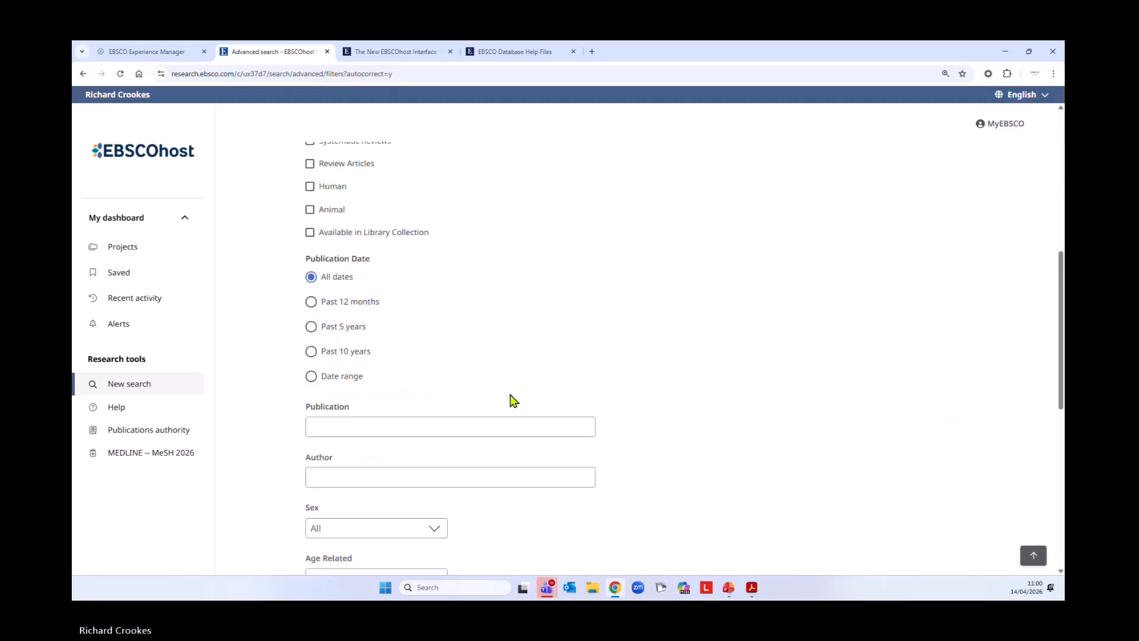
left_click(387, 474)
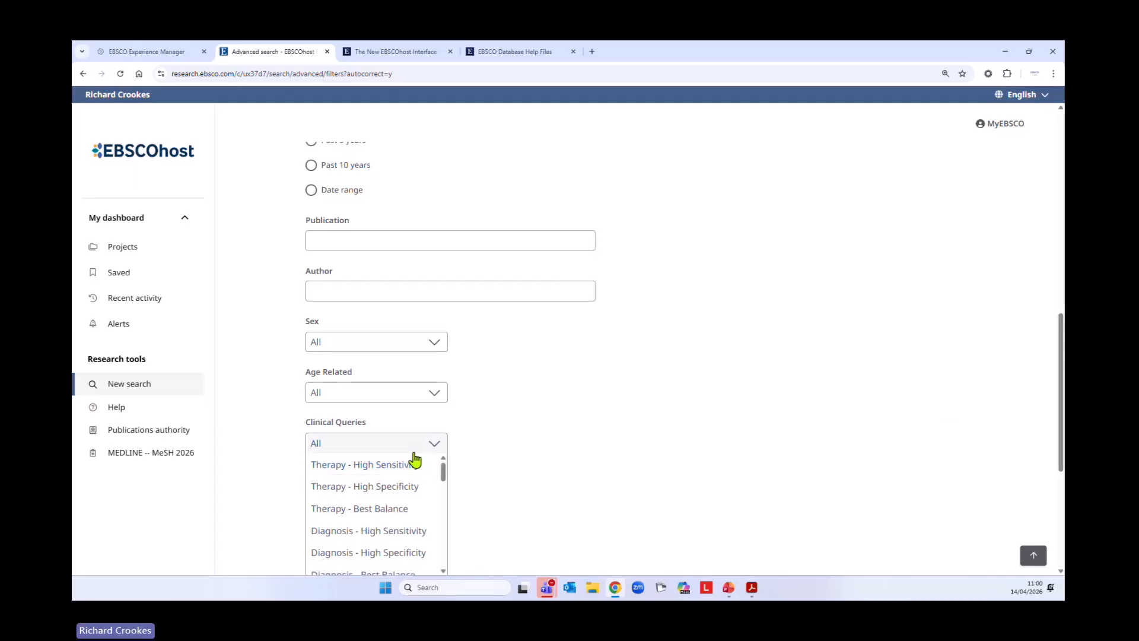
left_click(375, 495)
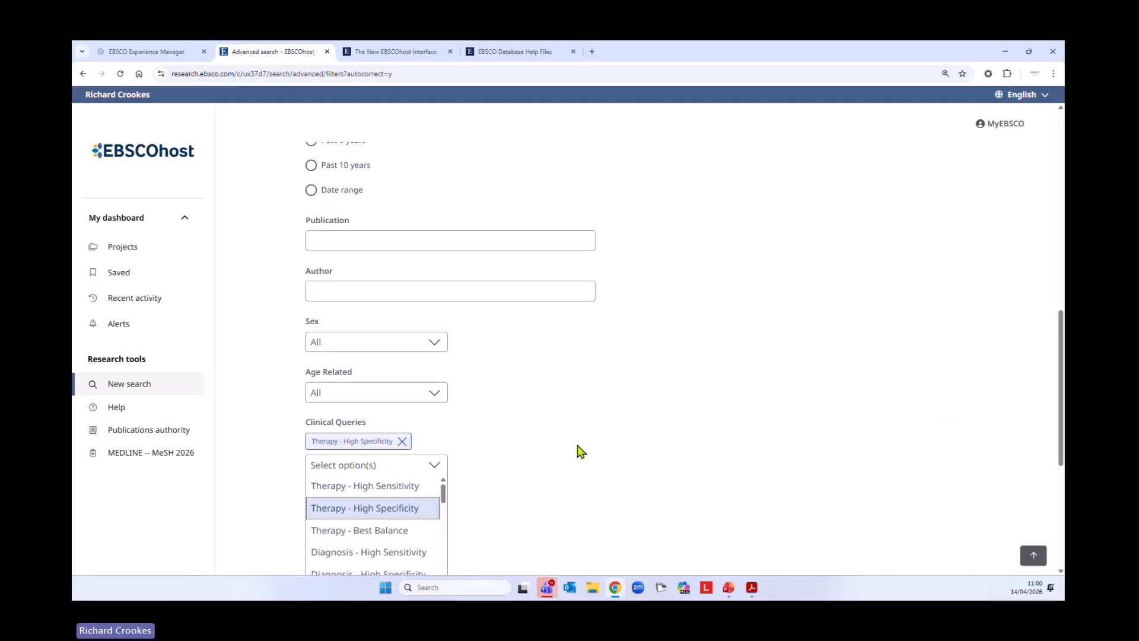
Search MEDLINE for "stroke rehabilitation" in all fields with the chosen clinical query applied
scroll(584, 450, "up", 10)
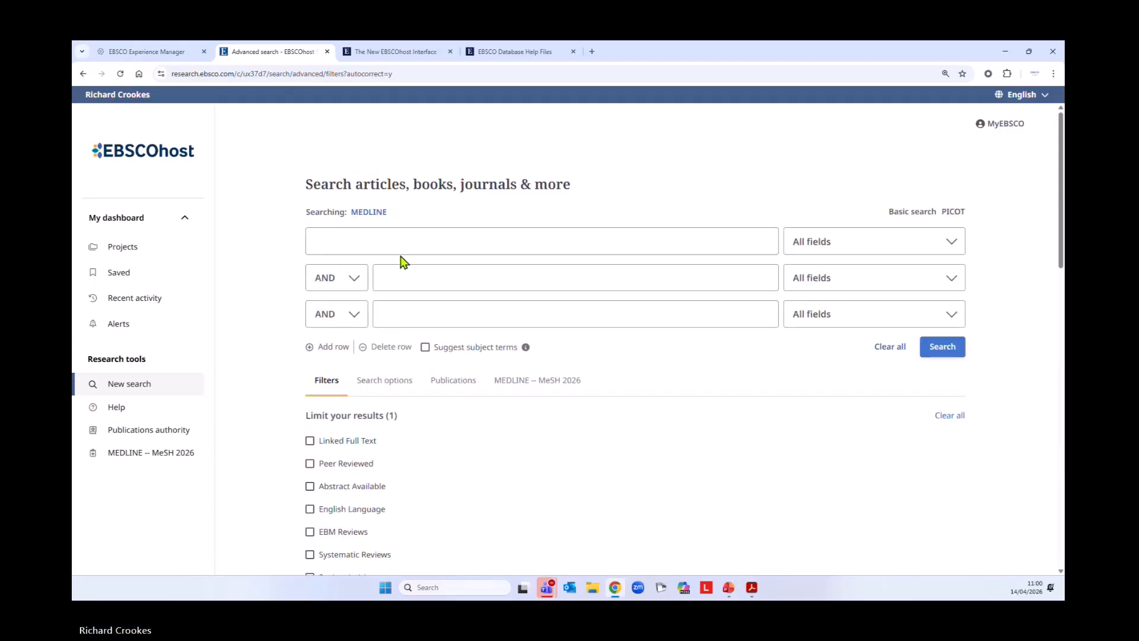
left_click(427, 243)
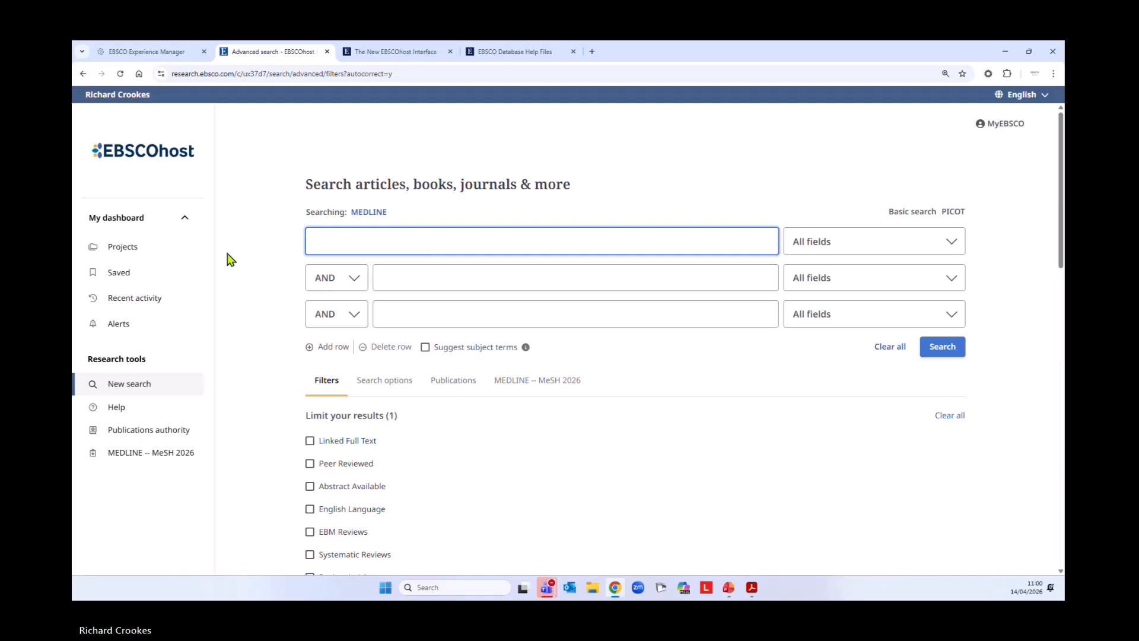
type("stroke rehabilit")
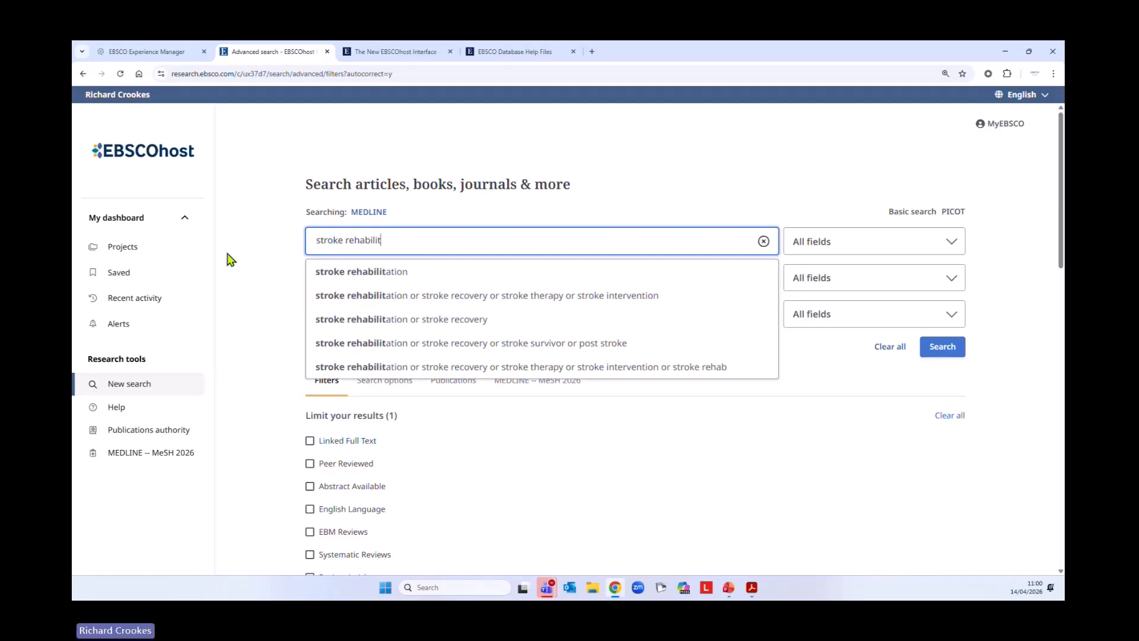
type("ation")
scroll(574, 338, "down", 5)
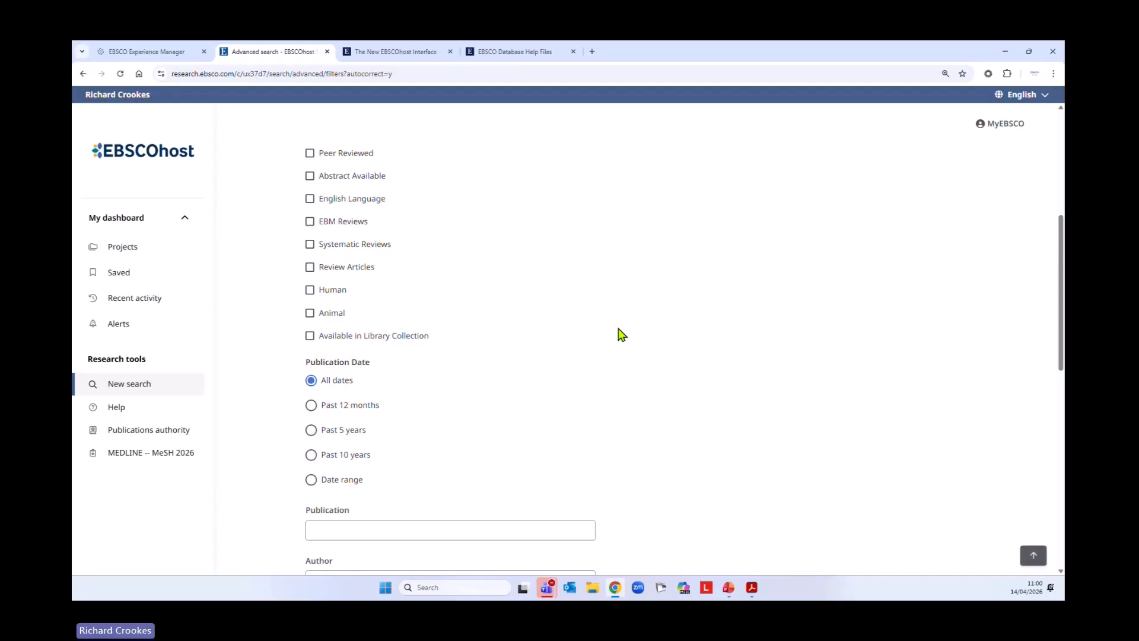
scroll(614, 337, "down", 5)
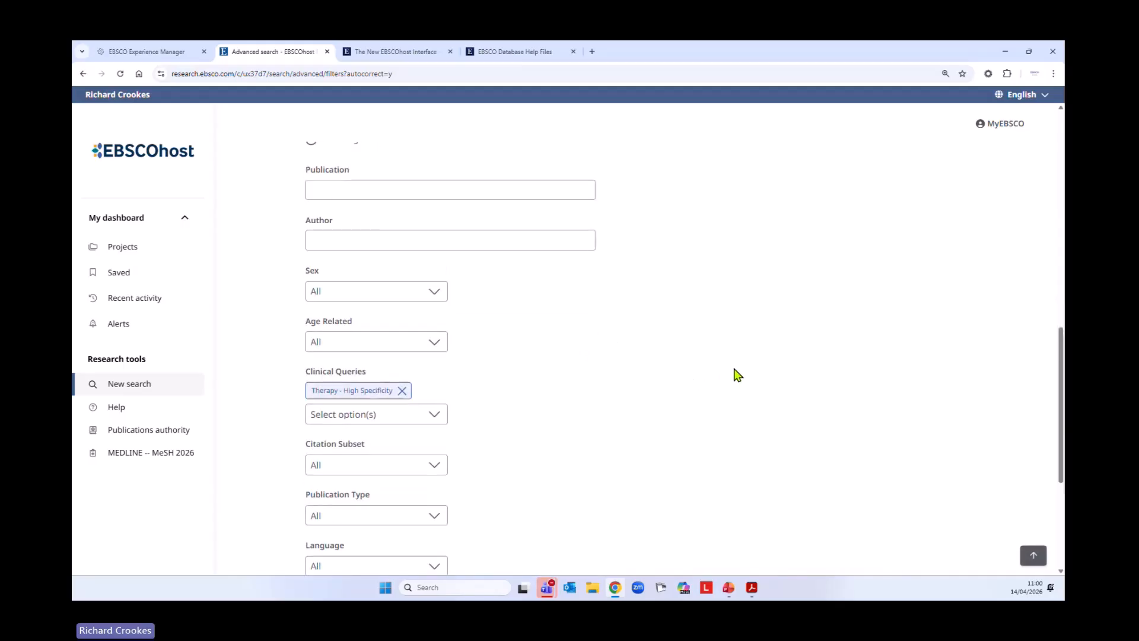
scroll(735, 375, "up", 10)
left_click(957, 350)
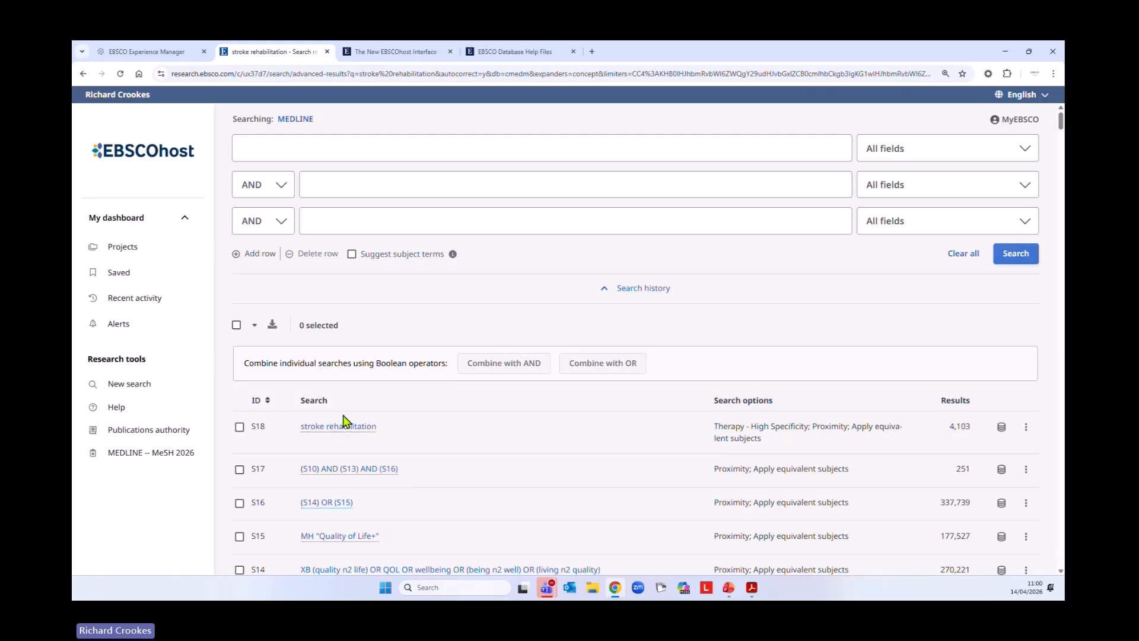
Collapse the search history and examine the stroke rehabilitation results, checking the highlighted study-type terms in the article titles
left_click(604, 295)
scroll(343, 457, "down", 3)
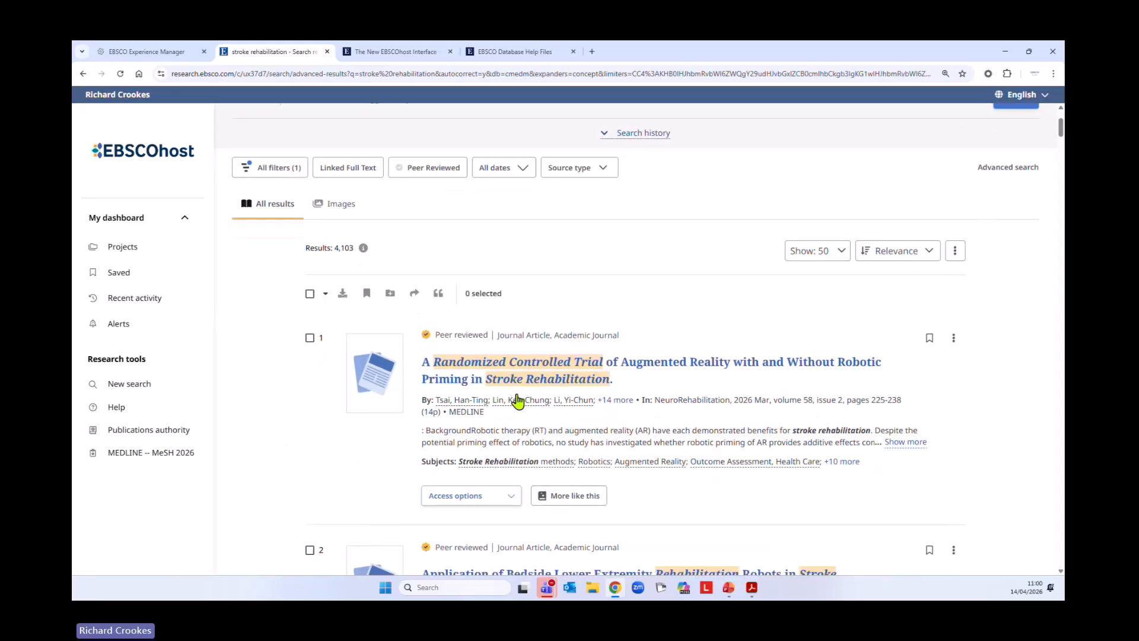
scroll(623, 379, "down", 3)
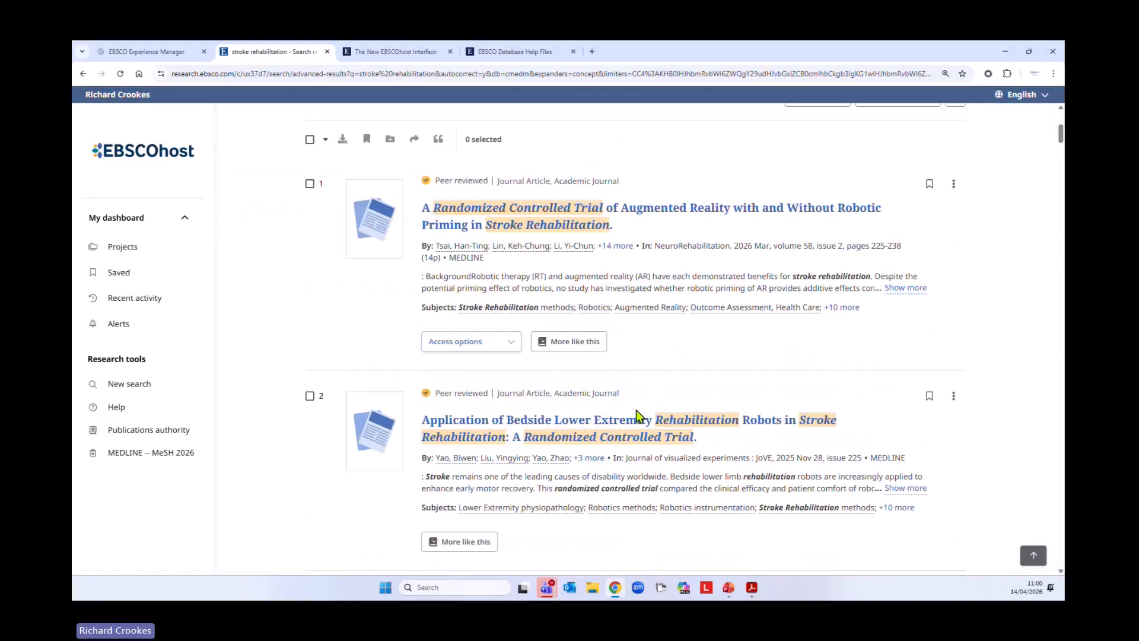
scroll(549, 406, "down", 3)
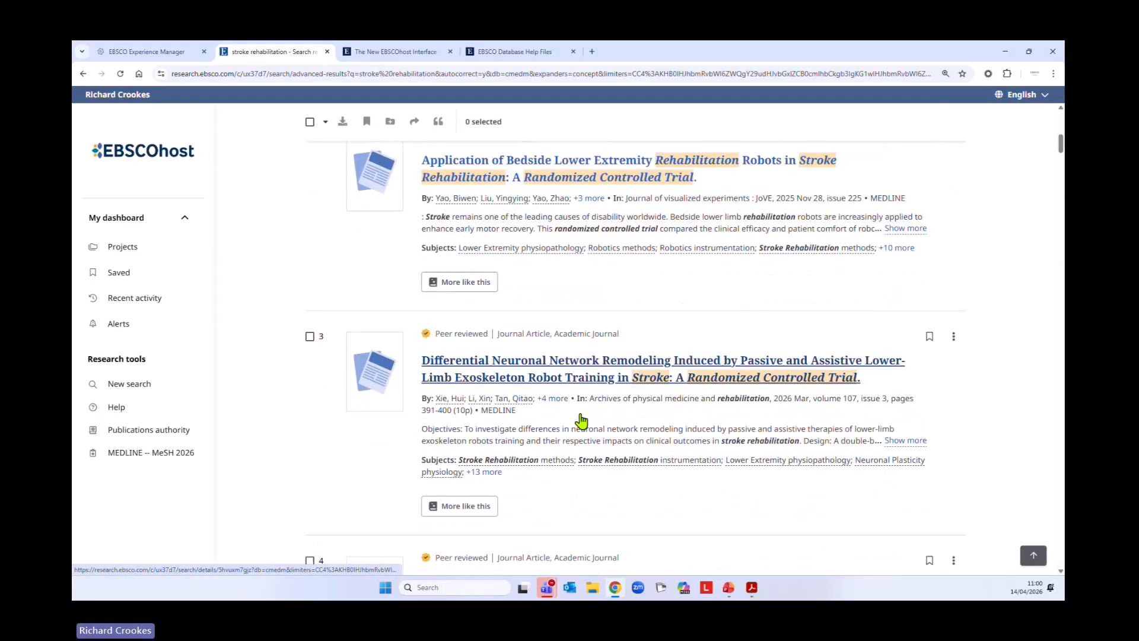
scroll(405, 417, "down", 3)
scroll(358, 382, "down", 6)
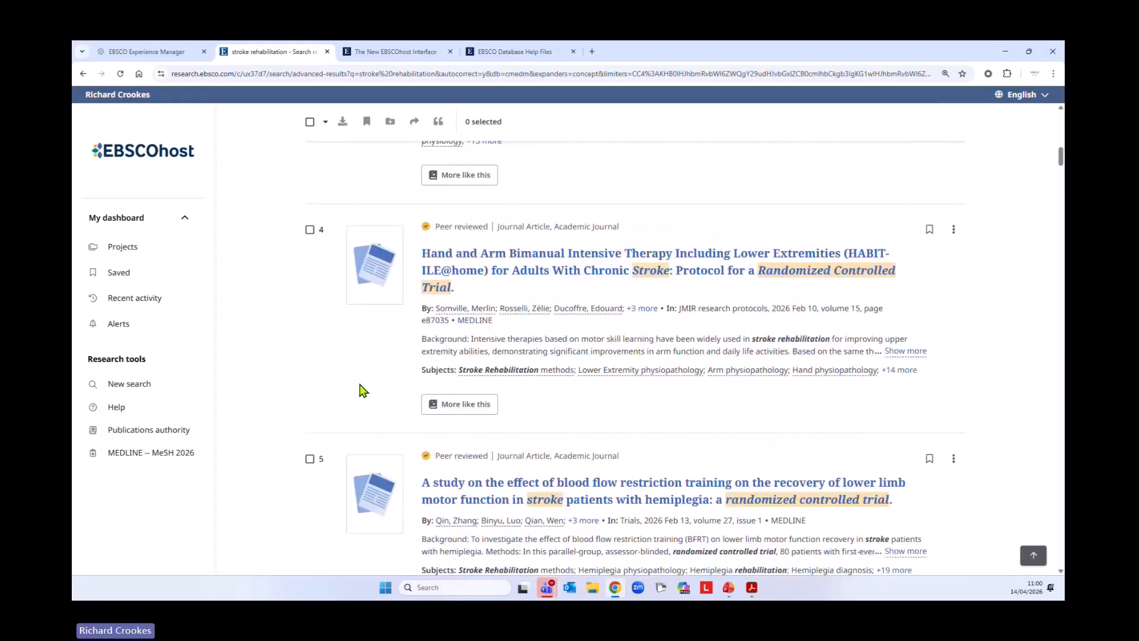
scroll(358, 402, "down", 7)
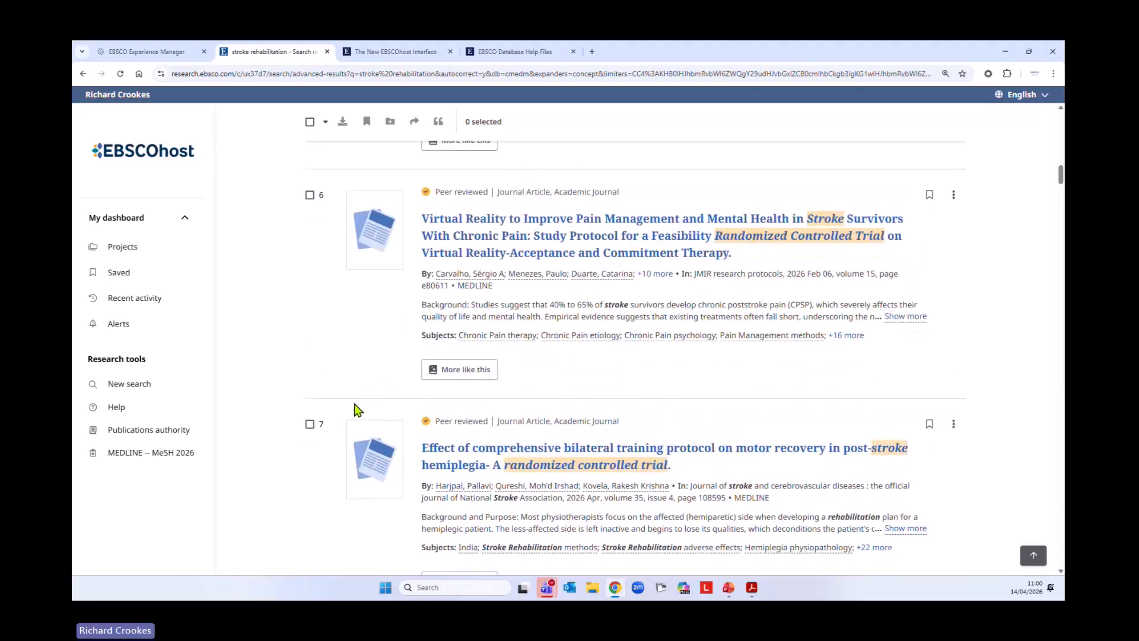
scroll(354, 412, "down", 7)
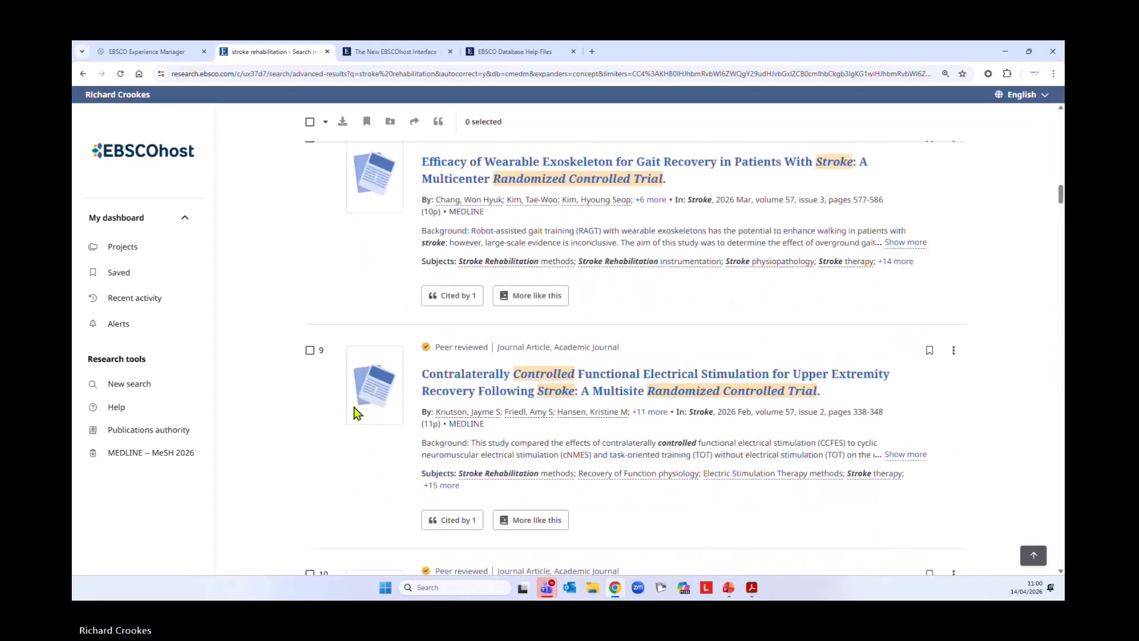
scroll(355, 416, "down", 7)
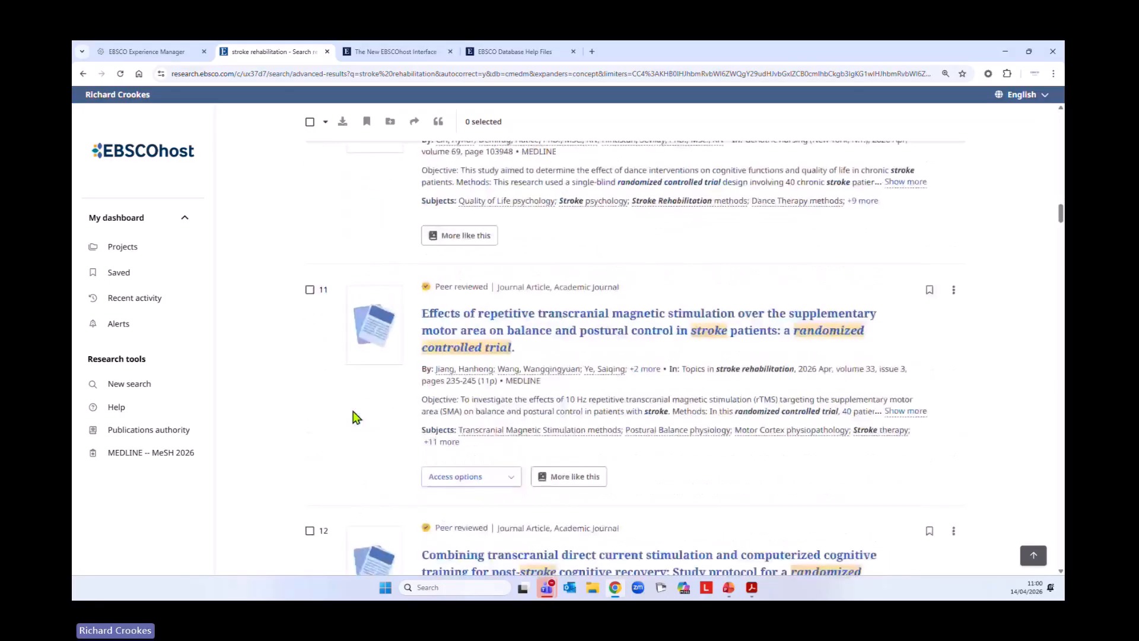
scroll(353, 419, "down", 7)
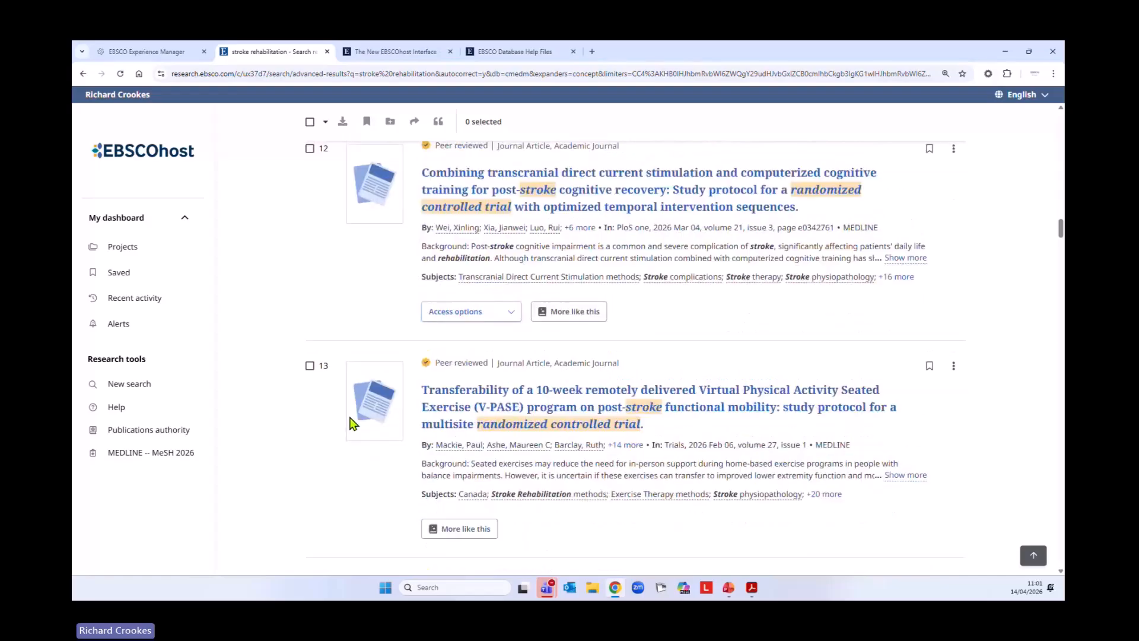
scroll(344, 421, "down", 5)
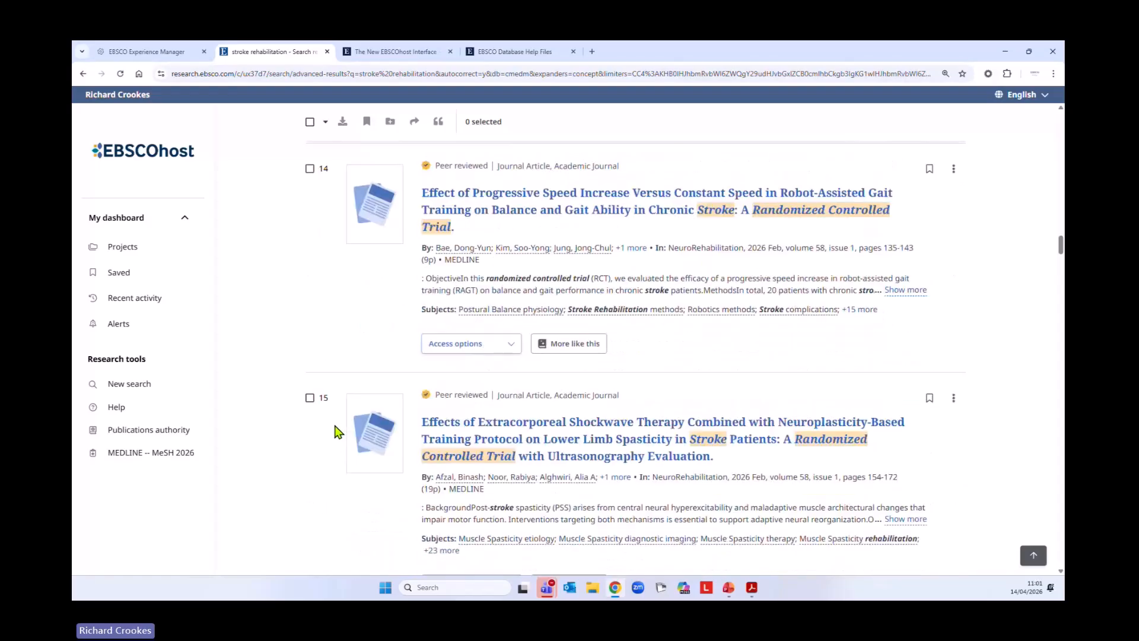
scroll(334, 440, "down", 5)
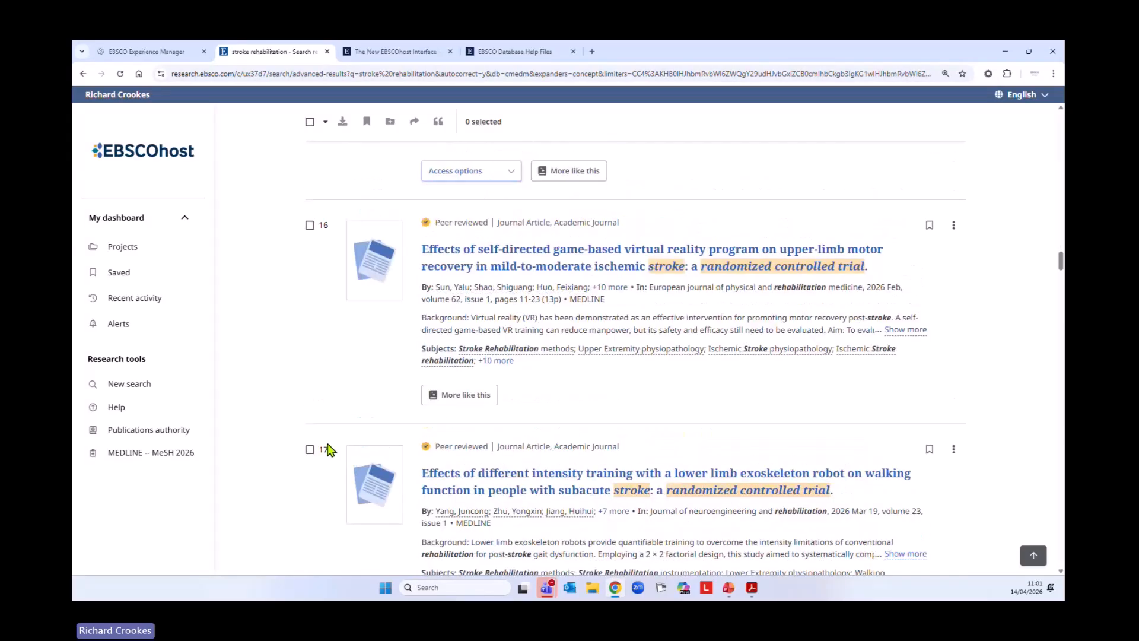
scroll(330, 451, "up", 20)
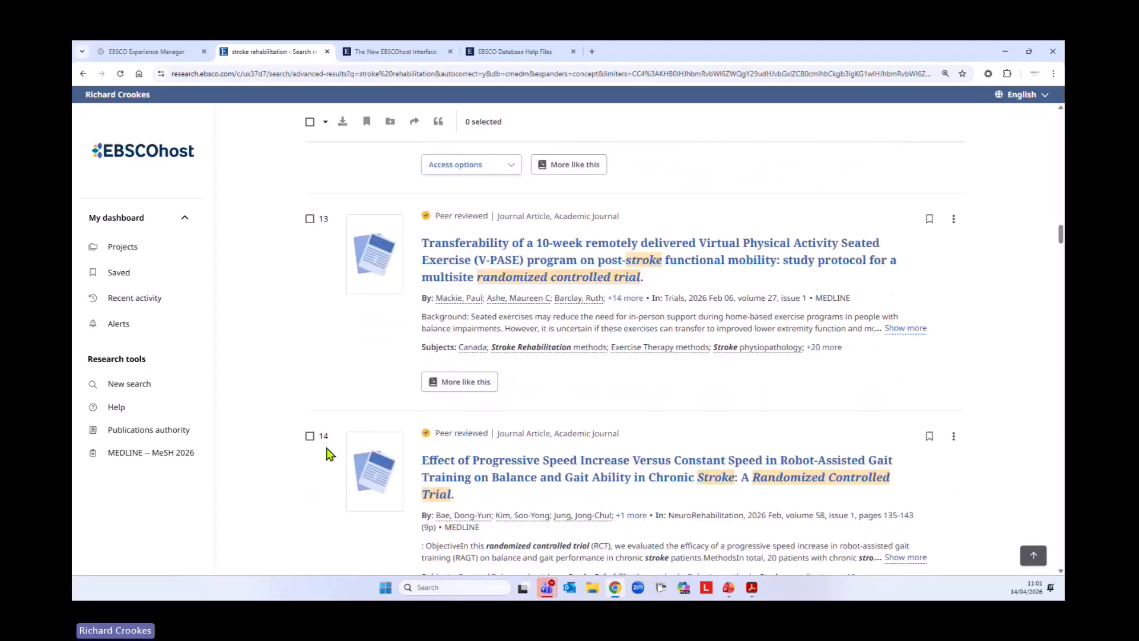
scroll(326, 456, "up", 20)
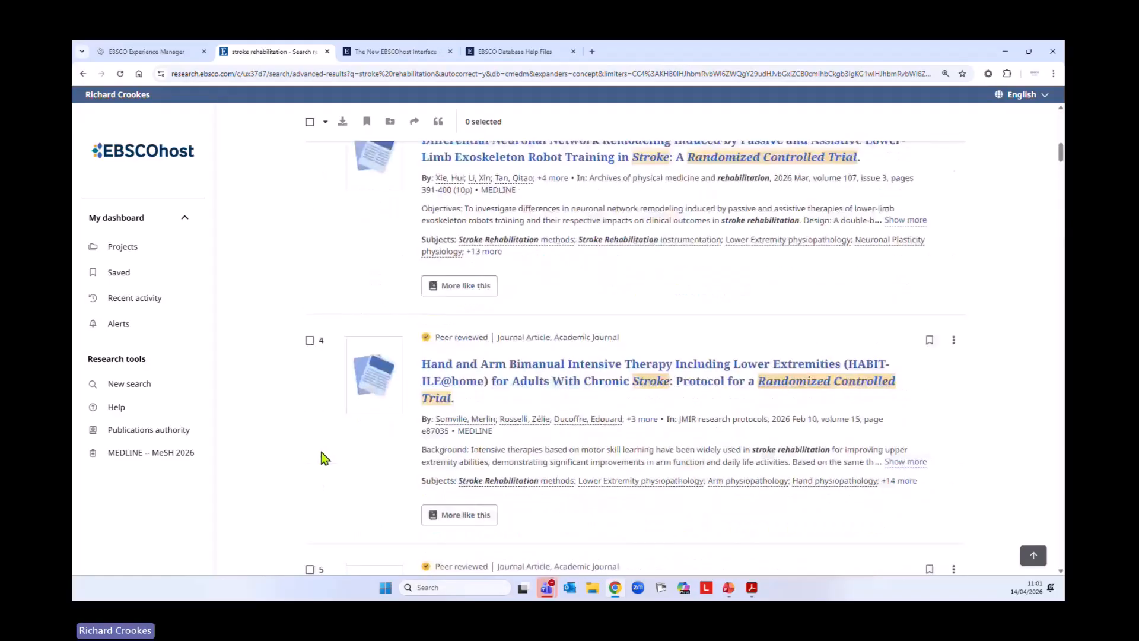
Show the Publication filter for the stroke rehabilitation results and sort its list by Name (A-Z)
left_click(270, 322)
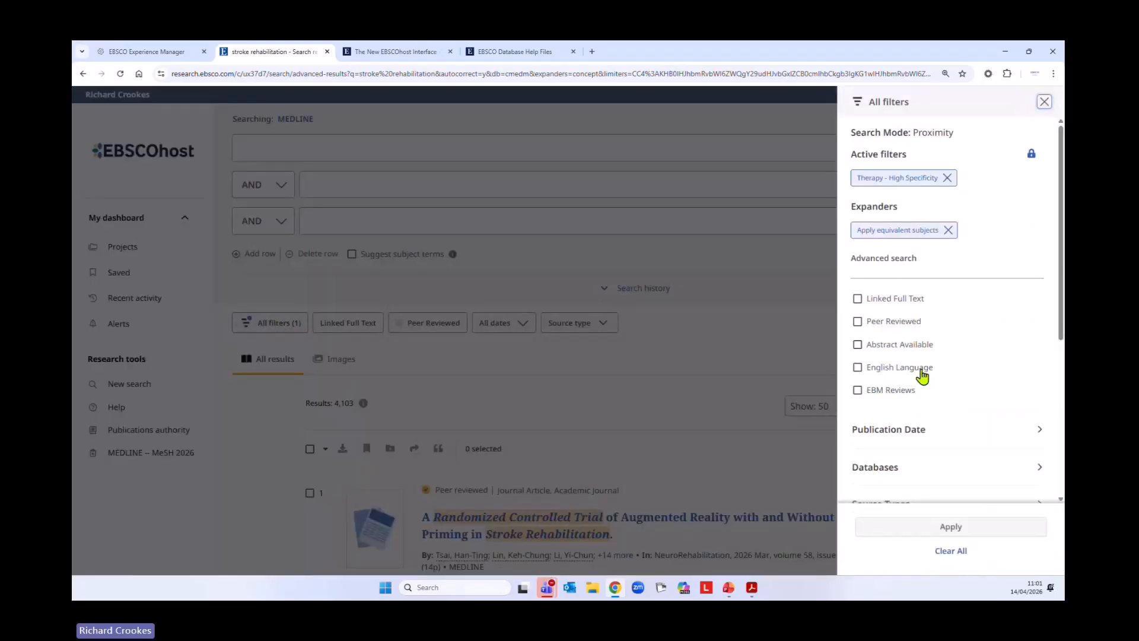
scroll(921, 376, "down", 4)
left_click(948, 320)
scroll(1018, 394, "down", 2)
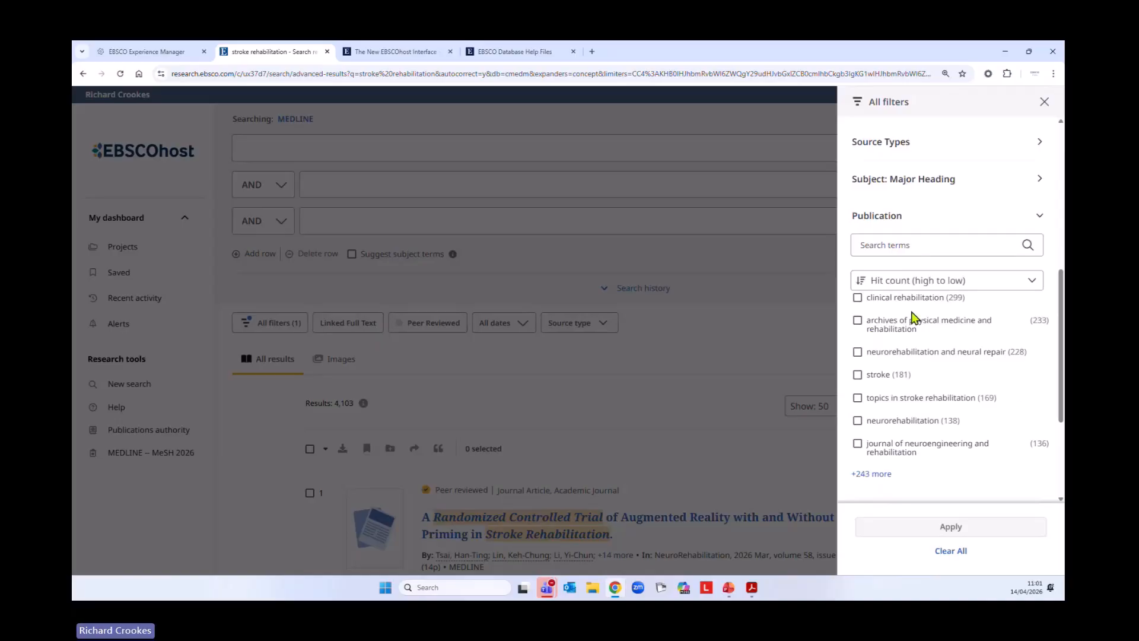
left_click(935, 290)
left_click(910, 345)
Look through the remaining filters for the stroke rehabilitation results and close them without applying any
scroll(938, 366, "down", 2)
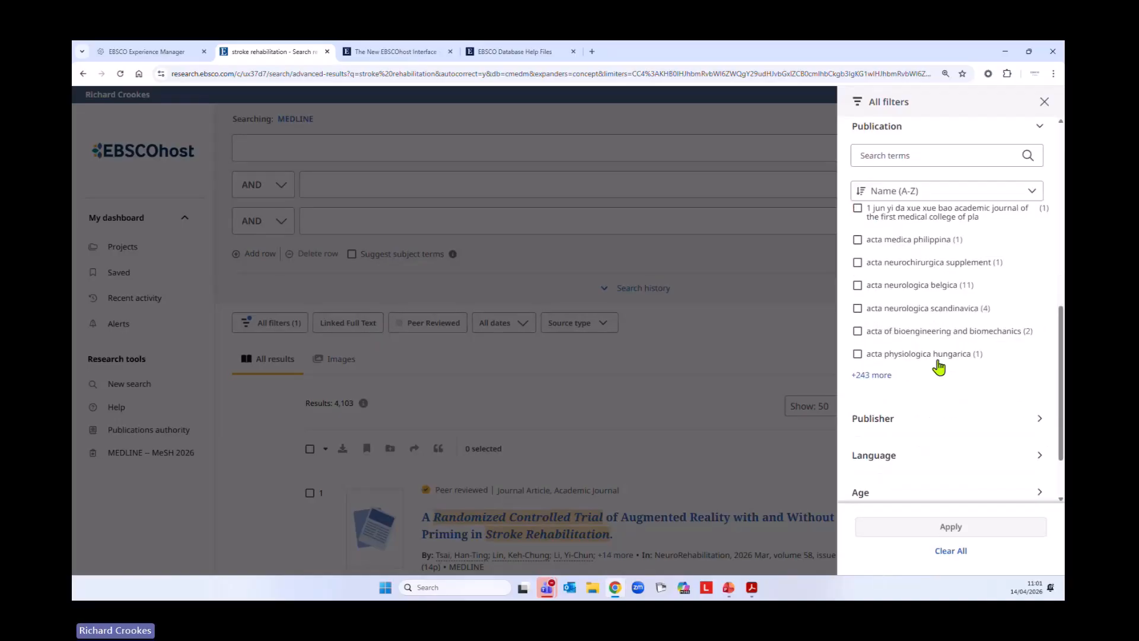
scroll(938, 368, "down", 1)
scroll(962, 389, "up", 6)
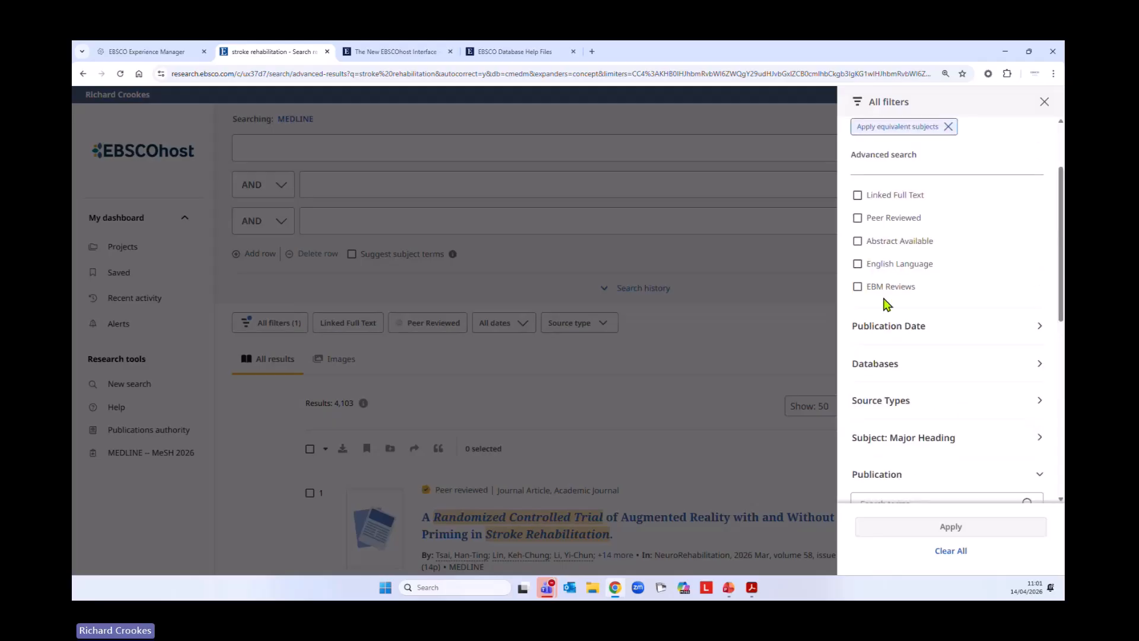
scroll(972, 392, "down", 5)
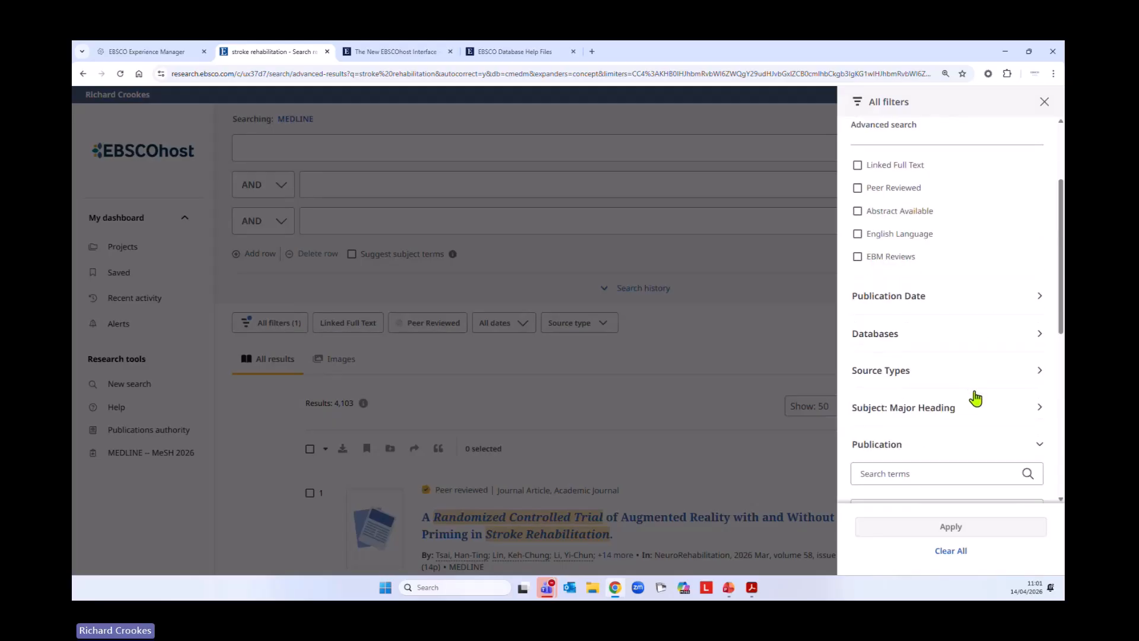
scroll(963, 400, "up", 7)
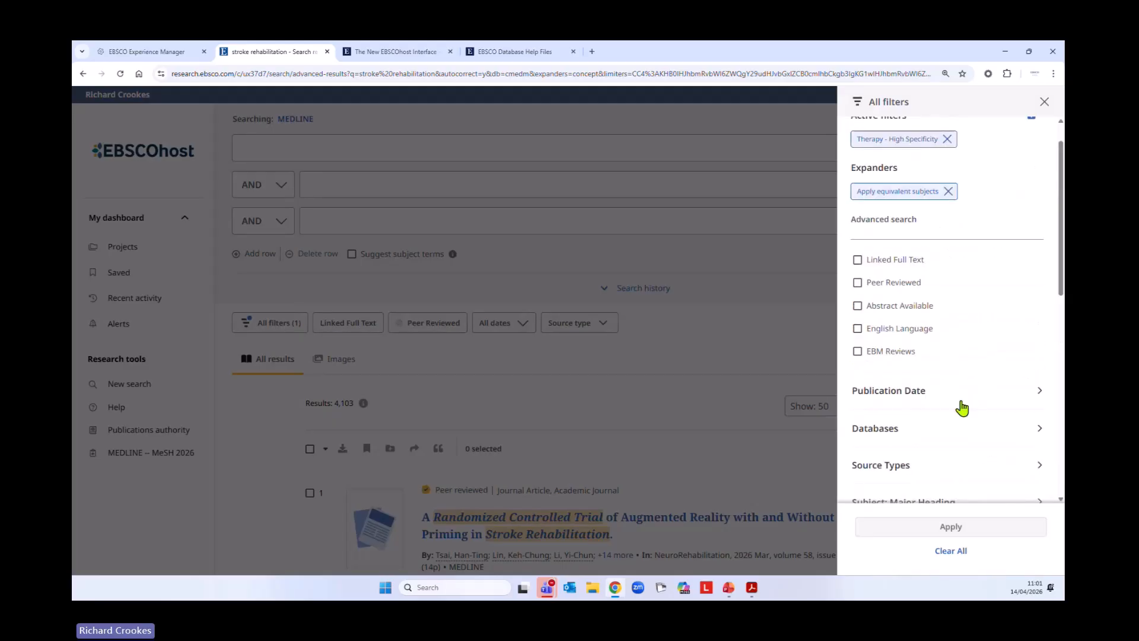
left_click(1045, 102)
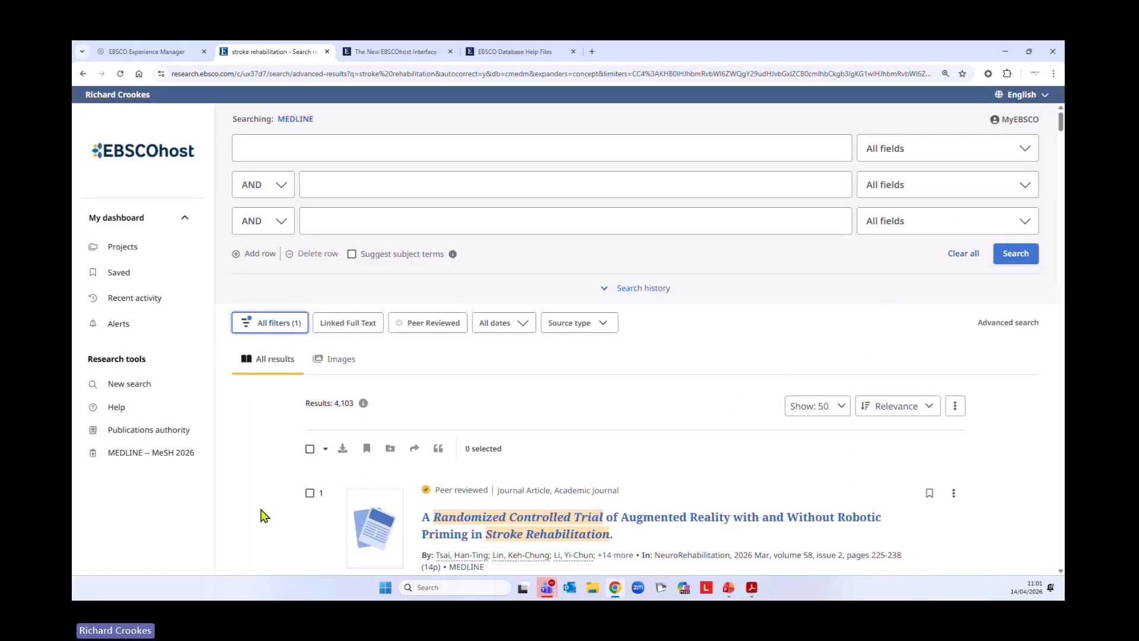
Expand the search history and delete the stroke rehabilitation search S18 from it
left_click(610, 290)
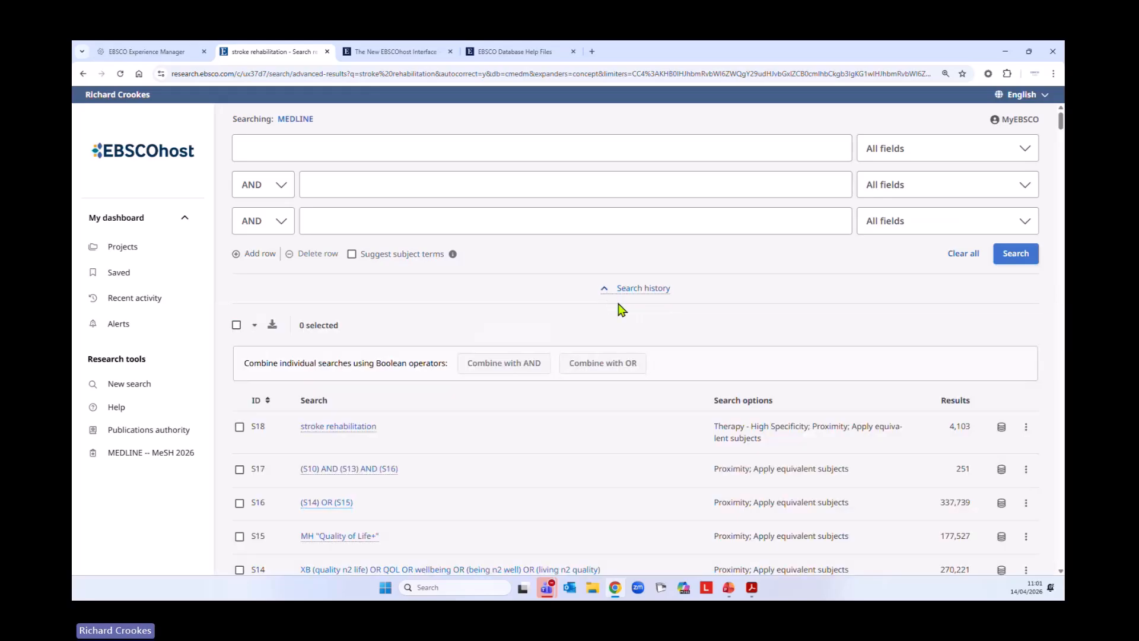
scroll(561, 475, "down", 3)
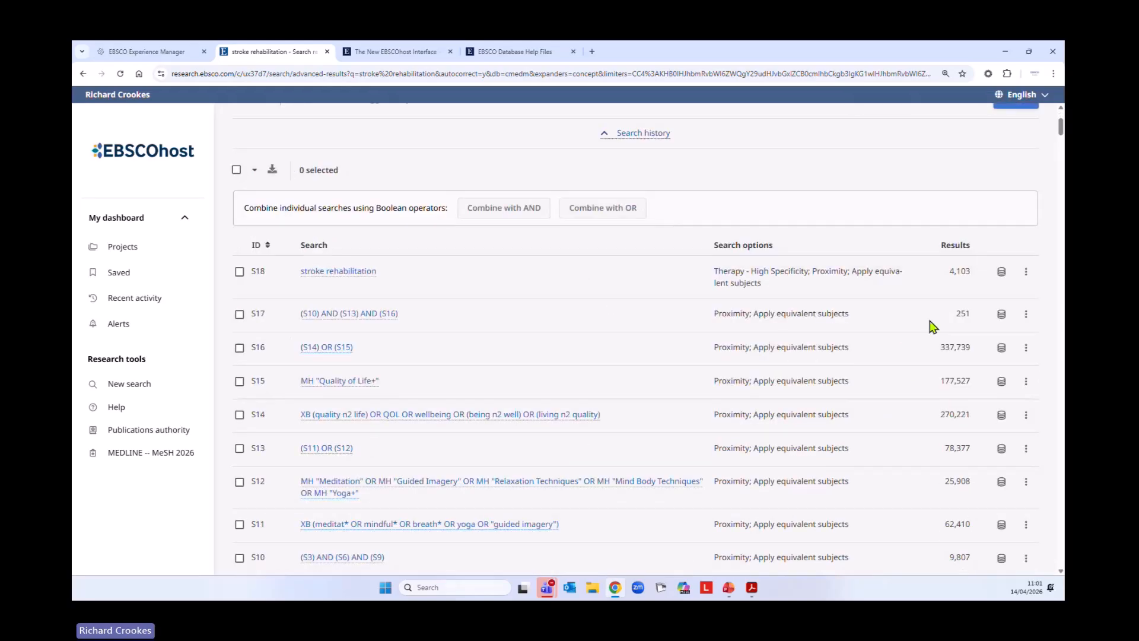
left_click(1026, 271)
left_click(962, 346)
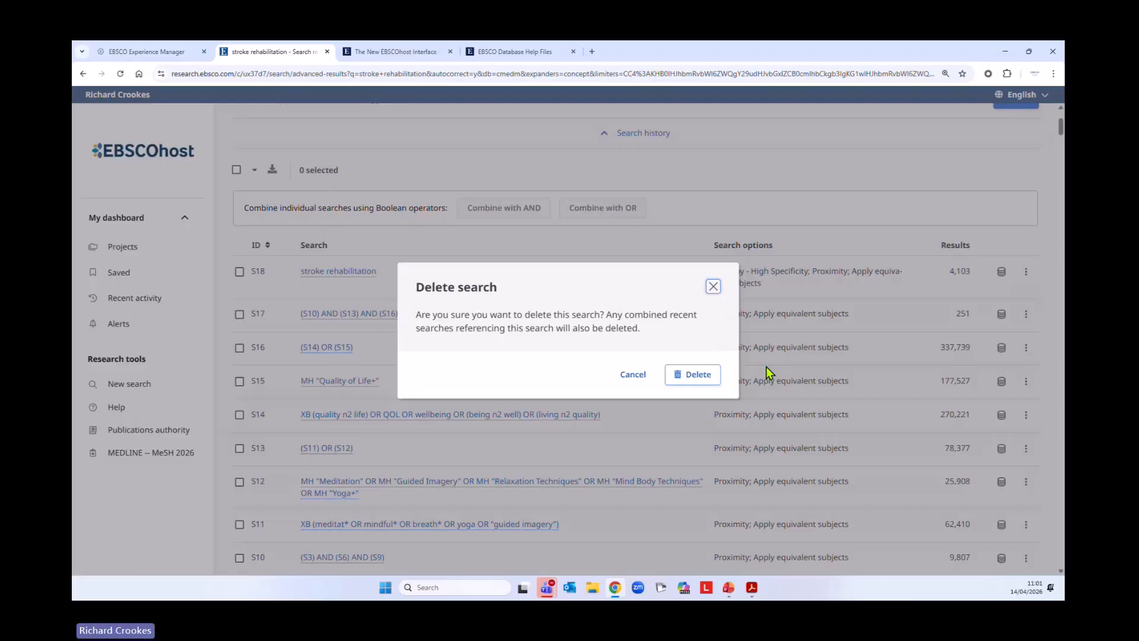
left_click(703, 379)
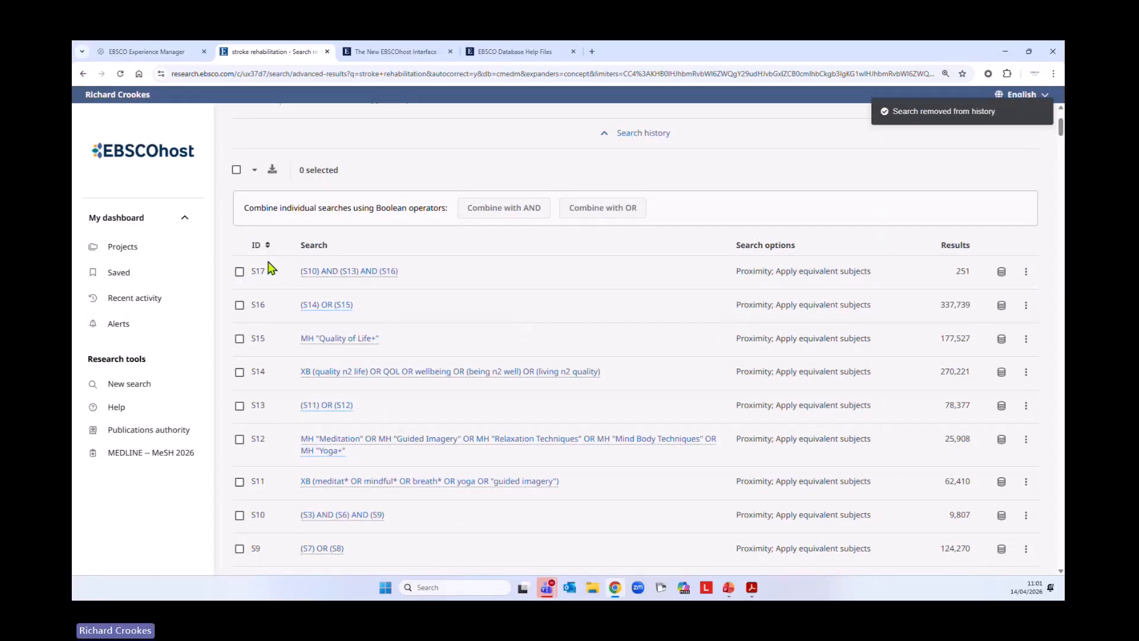
Sort the search history by ID in ascending order and review the listed searches down to the results
left_click(256, 247)
scroll(551, 415, "down", 3)
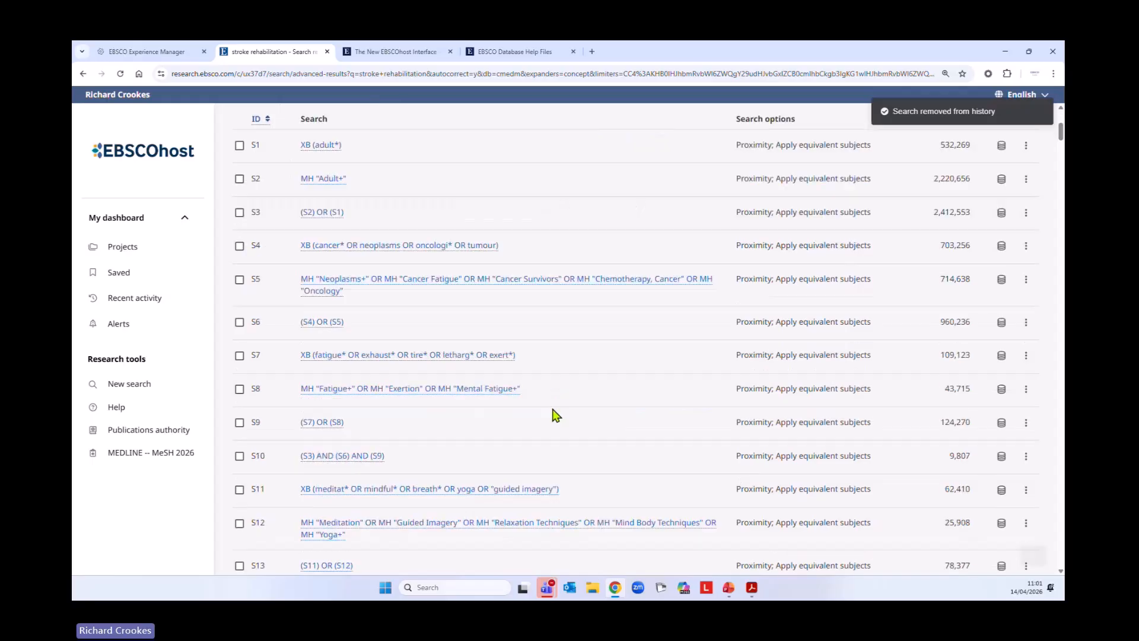
scroll(551, 418, "down", 5)
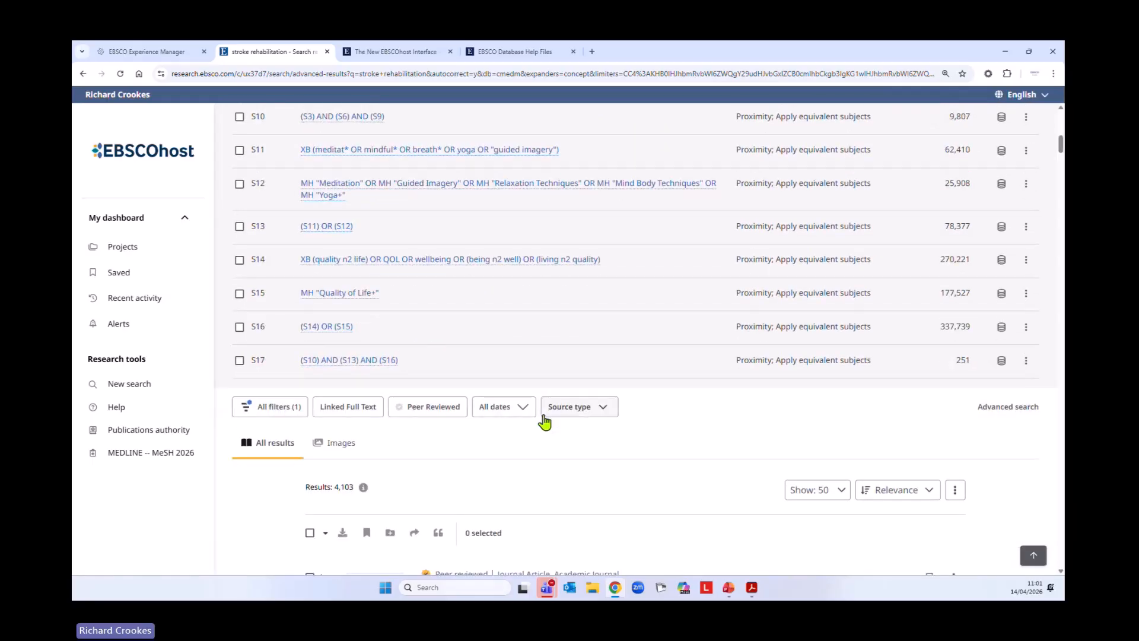
scroll(545, 423, "down", 3)
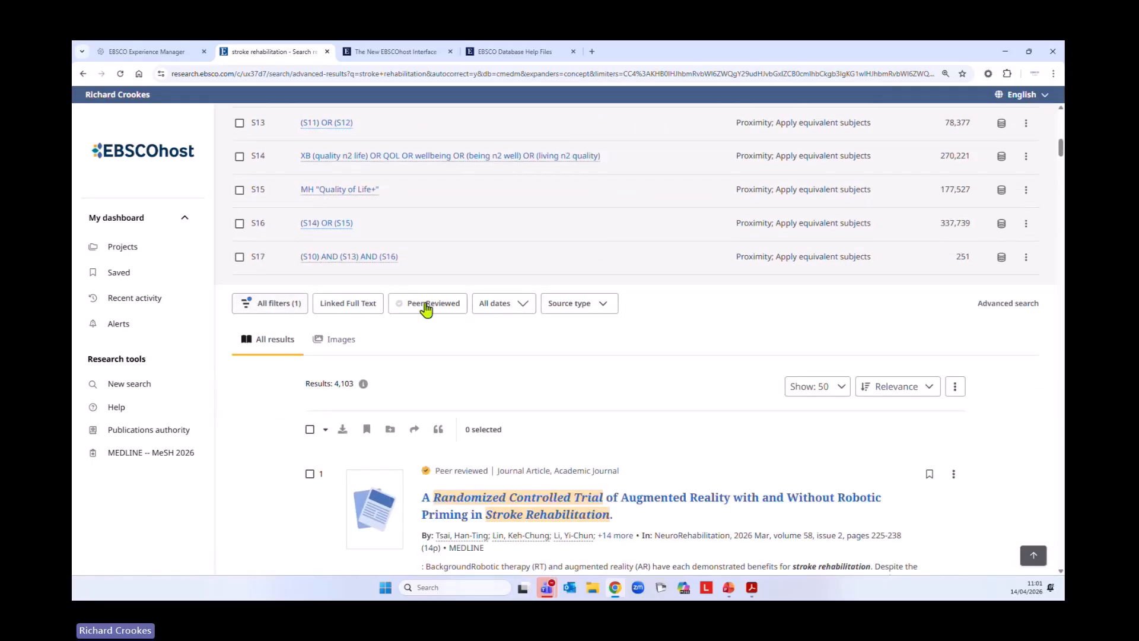
Limit the stroke rehabilitation results to the past 10 years and rerun that search from the search history
left_click(487, 309)
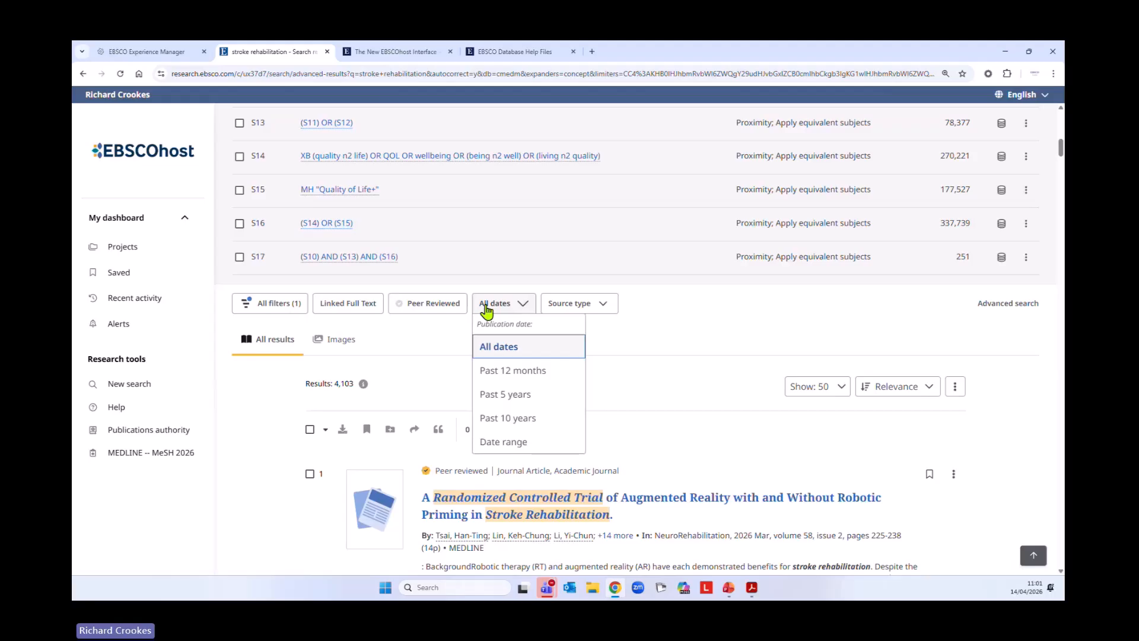
left_click(522, 419)
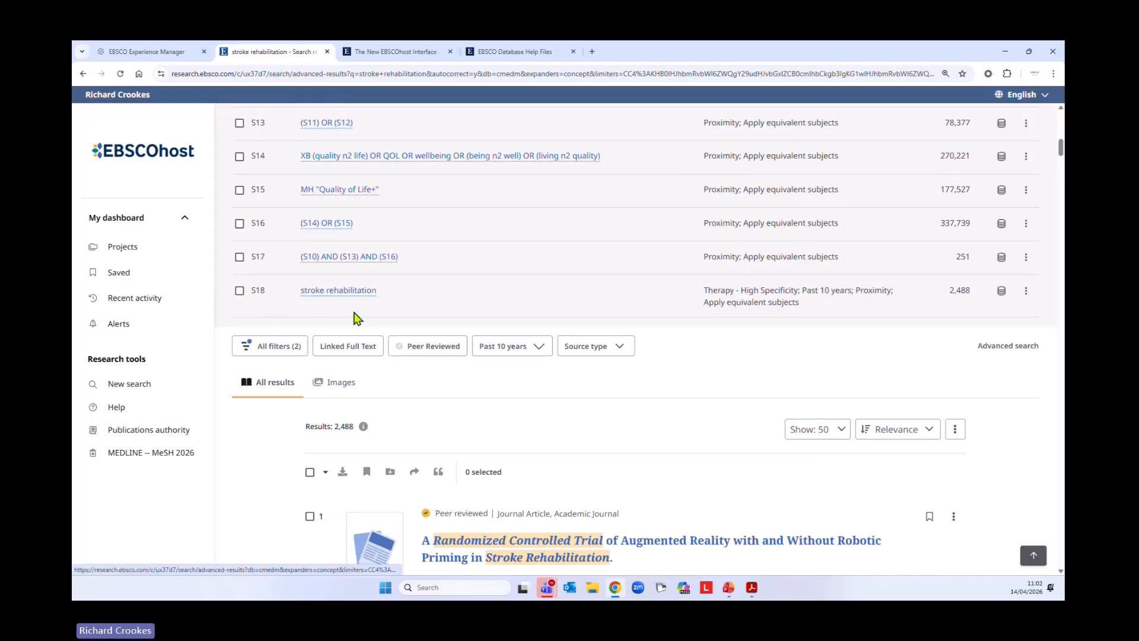
left_click(343, 293)
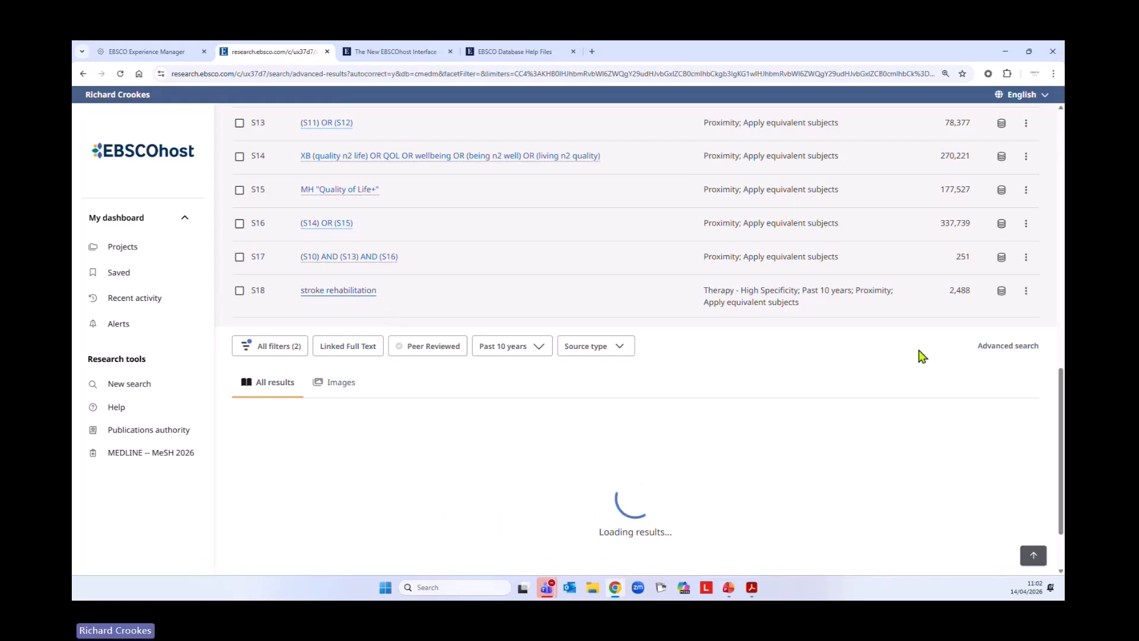
Delete the duplicate stroke rehabilitation search S18 from the search history
left_click(1028, 293)
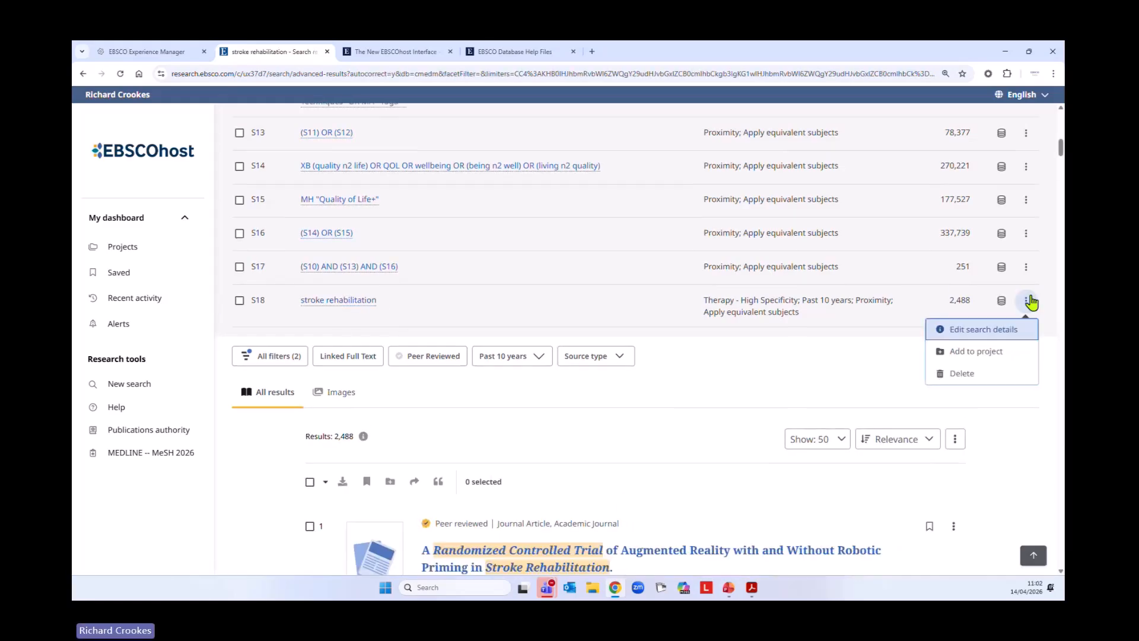
left_click(962, 363)
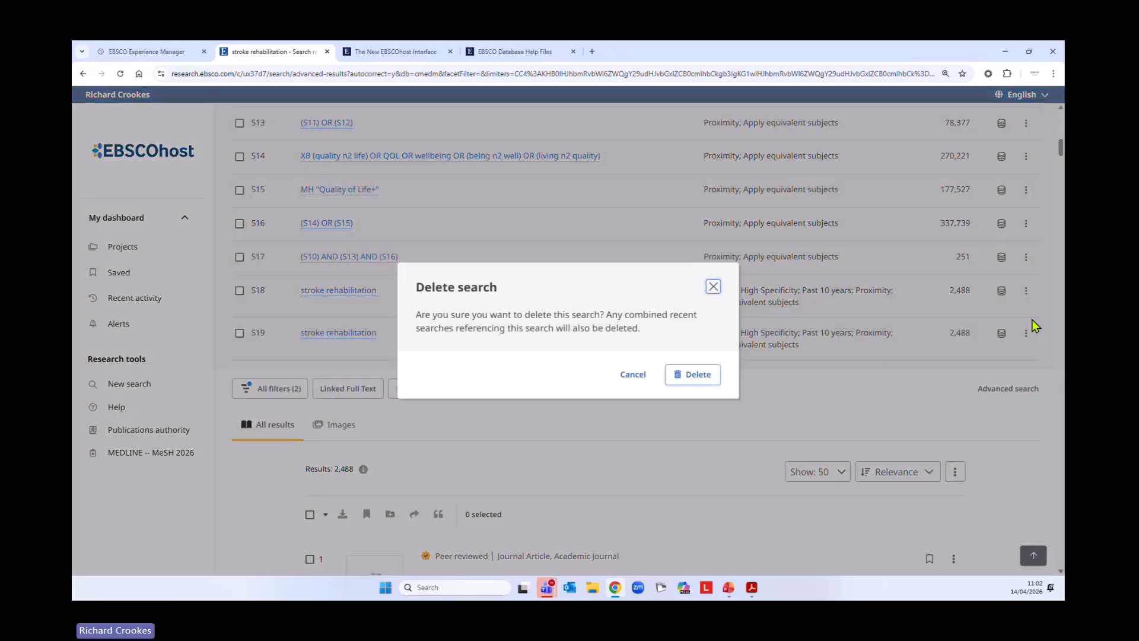
left_click(633, 376)
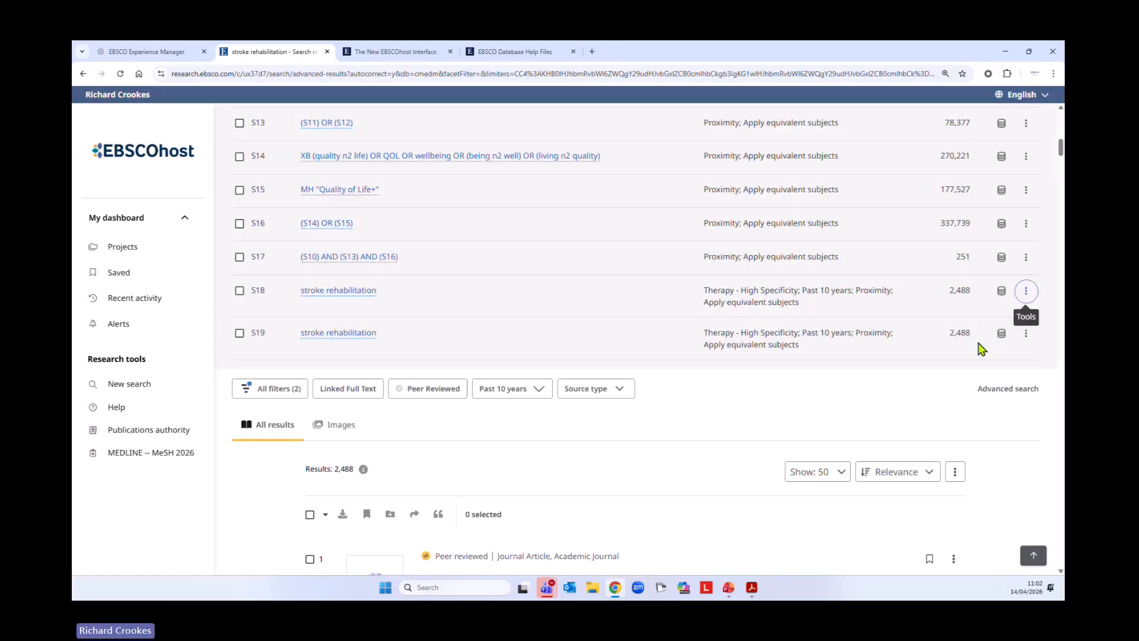
left_click(1025, 291)
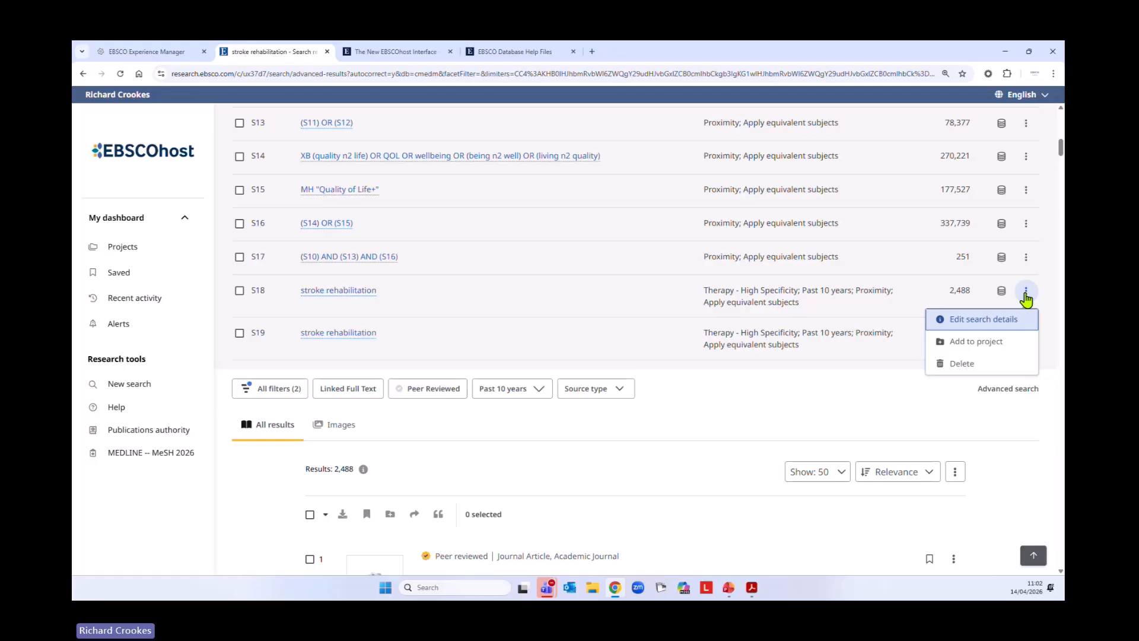
left_click(968, 384)
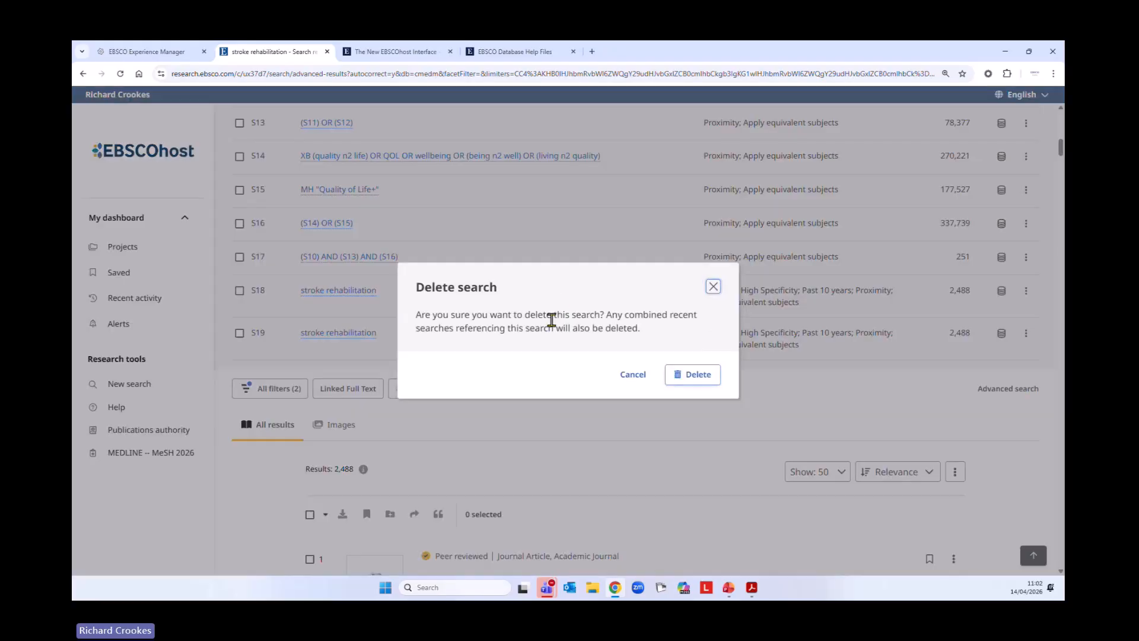
left_click(691, 380)
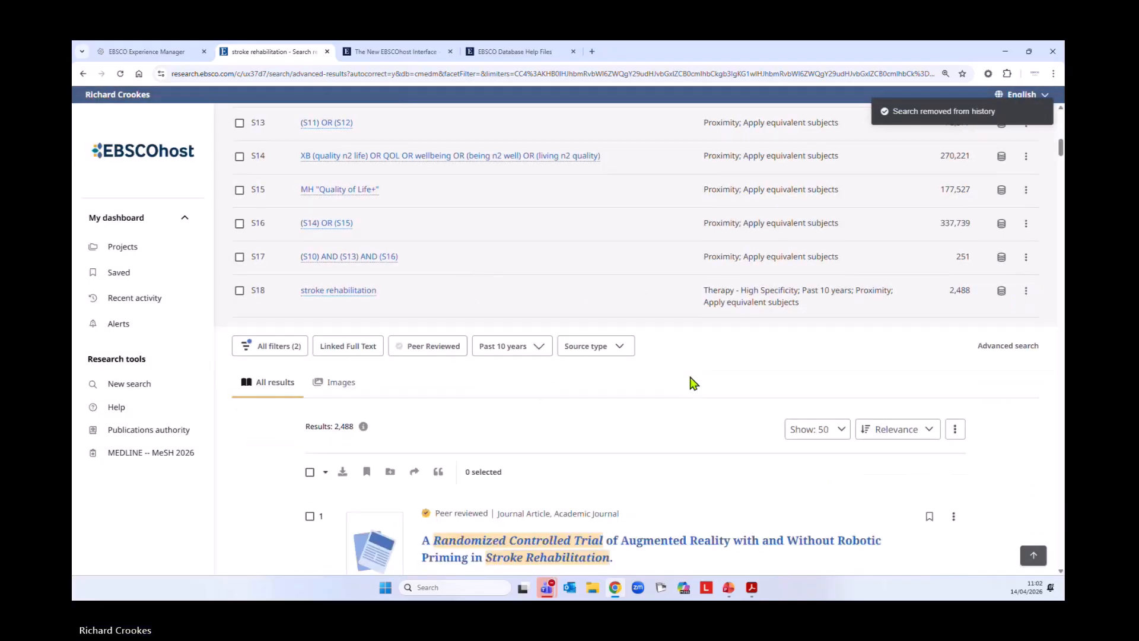
View the search details of the remaining stroke rehabilitation search and close them without editing
left_click(1025, 291)
left_click(976, 322)
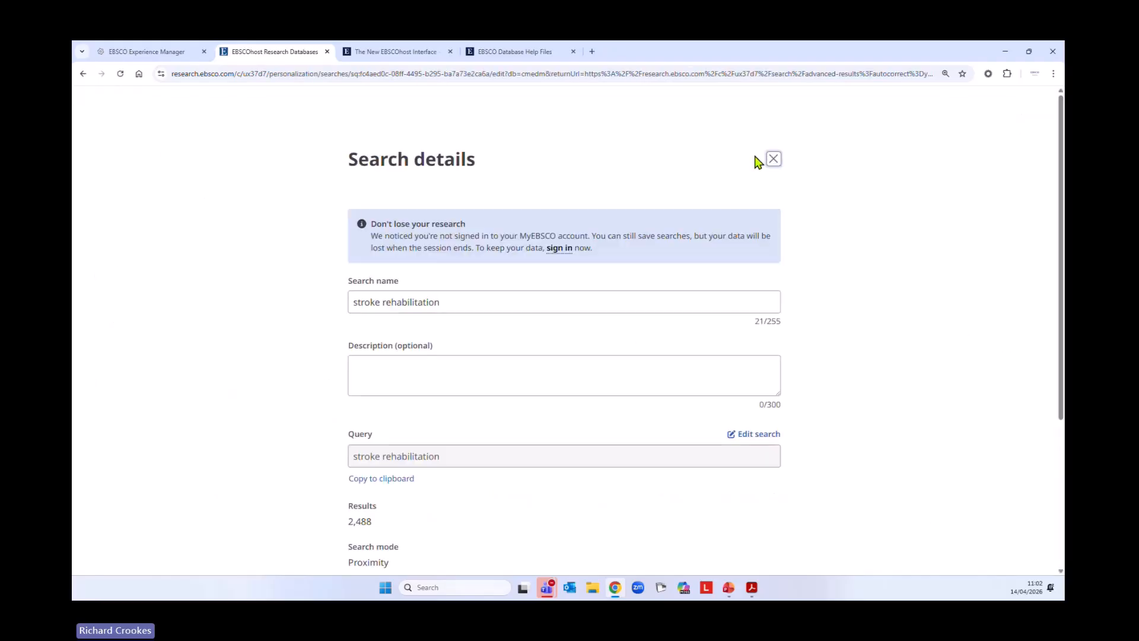
left_click(774, 160)
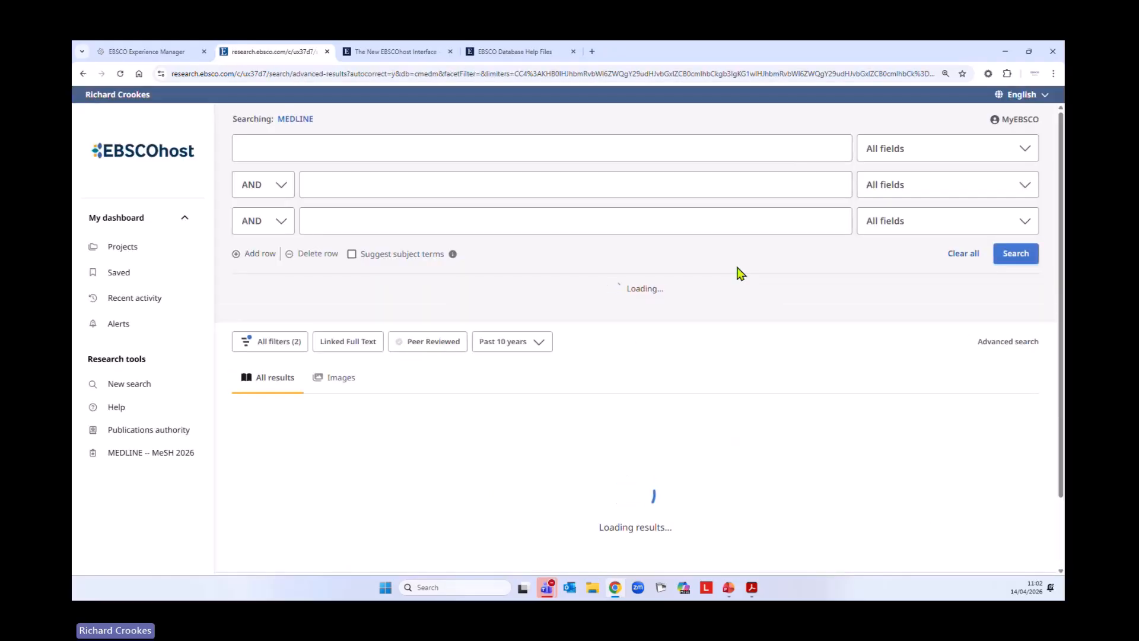
Delete the remaining stroke rehabilitation search, limited to the past 10 years, from the search history
scroll(710, 364, "down", 6)
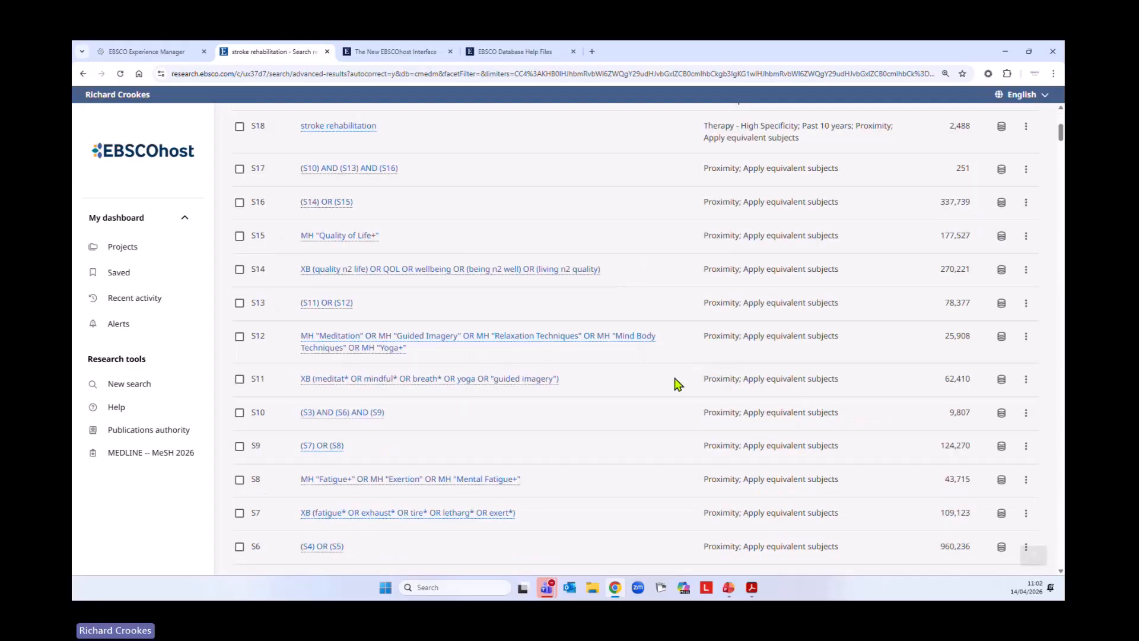
scroll(675, 382, "up", 4)
left_click(1023, 328)
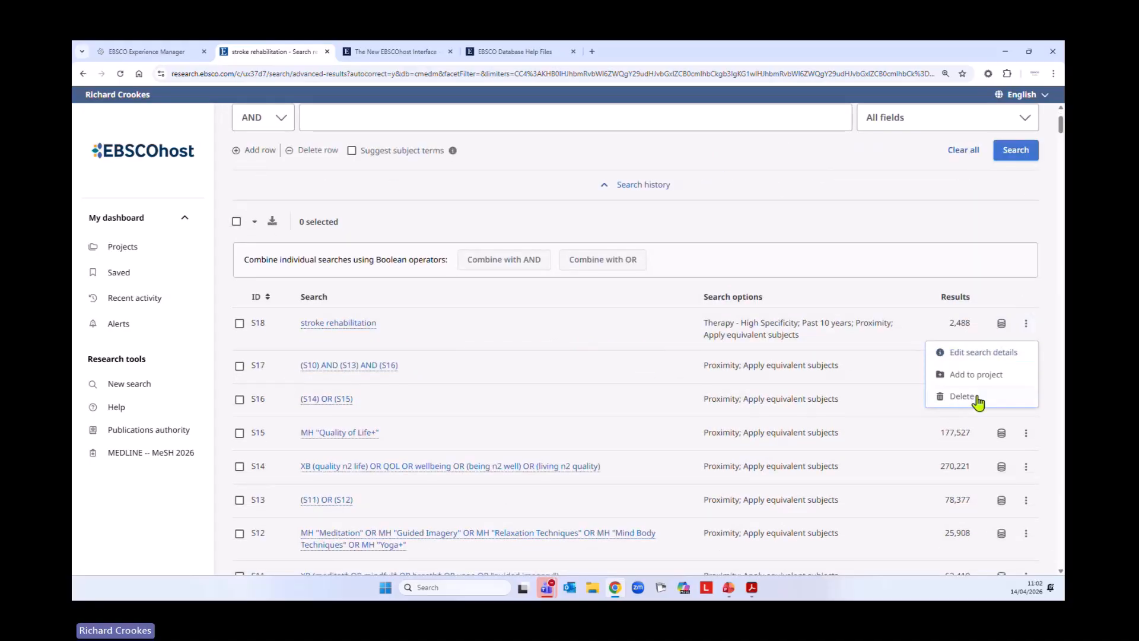
key("Escape")
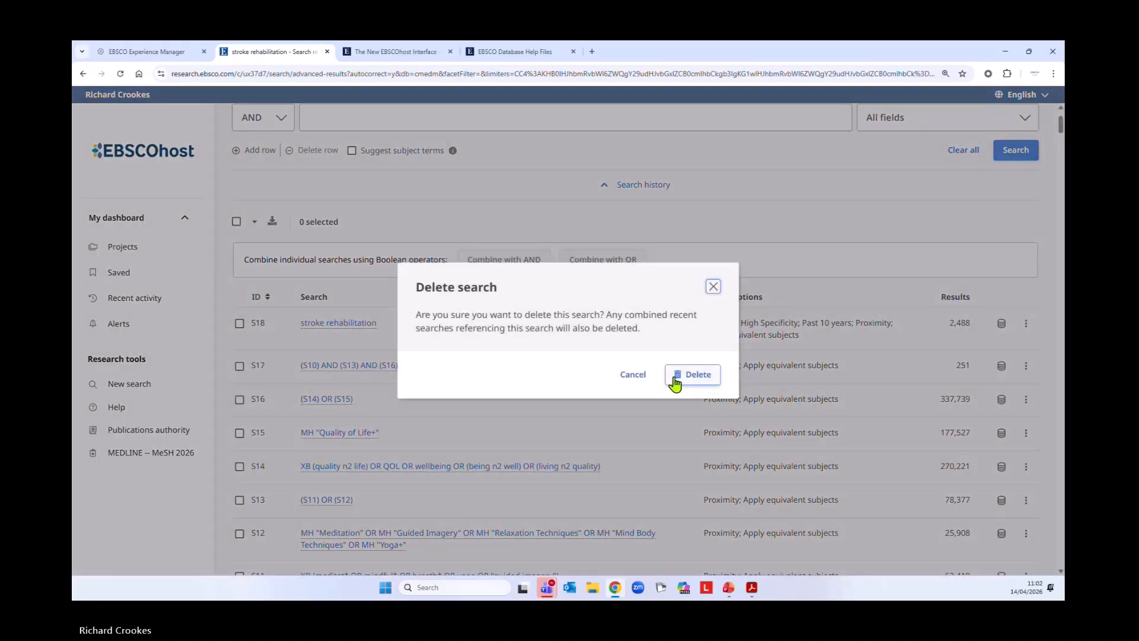
left_click(681, 380)
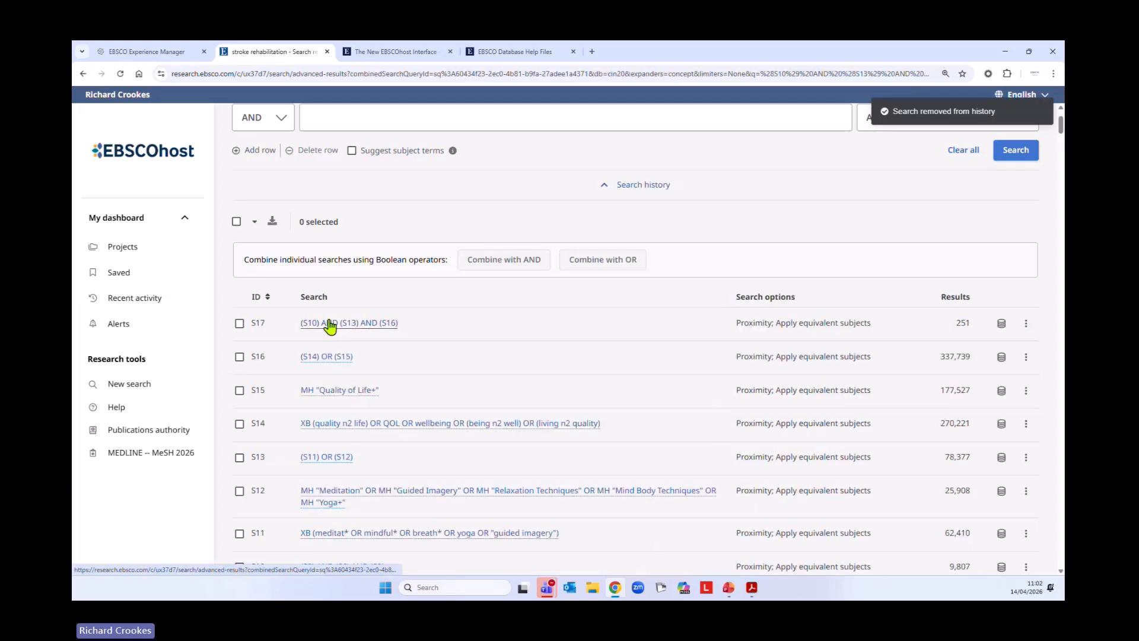
Rerun the combined search (S10) AND (S13) AND (S16) from the history, limit it to the past 10 years, and browse the results
scroll(364, 359, "down", 7)
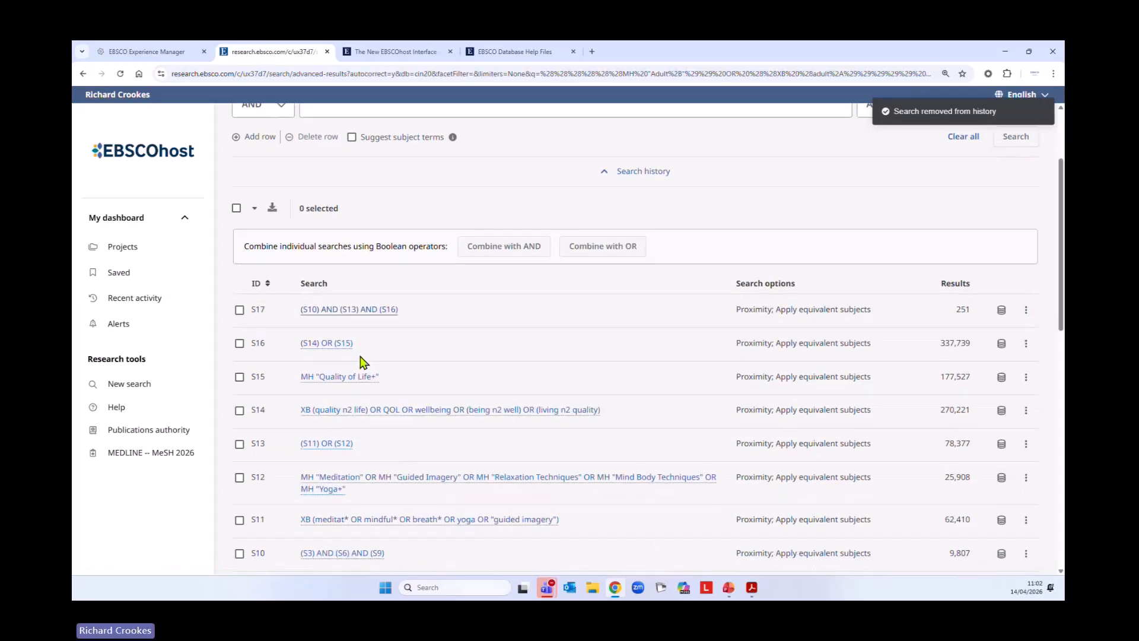
scroll(342, 363, "down", 3)
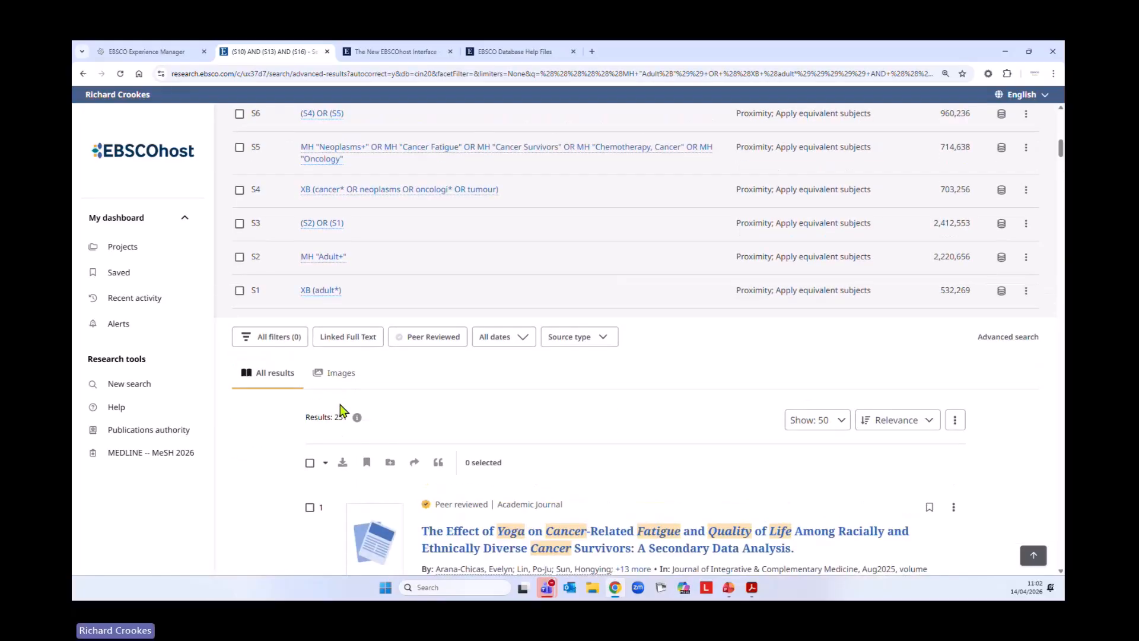
left_click(506, 345)
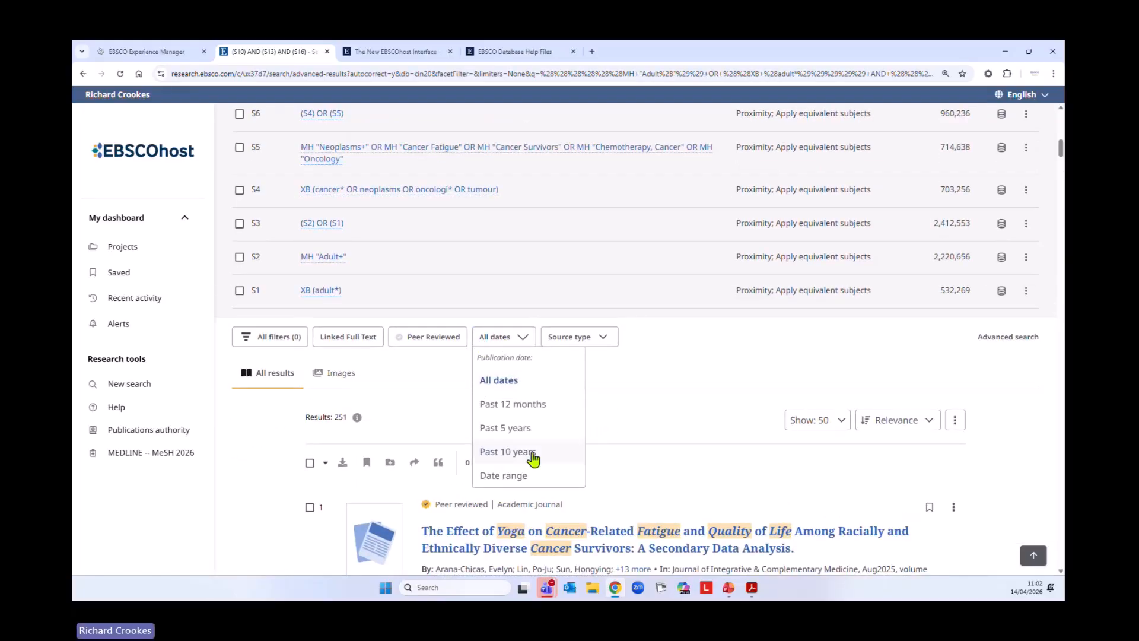
left_click(523, 453)
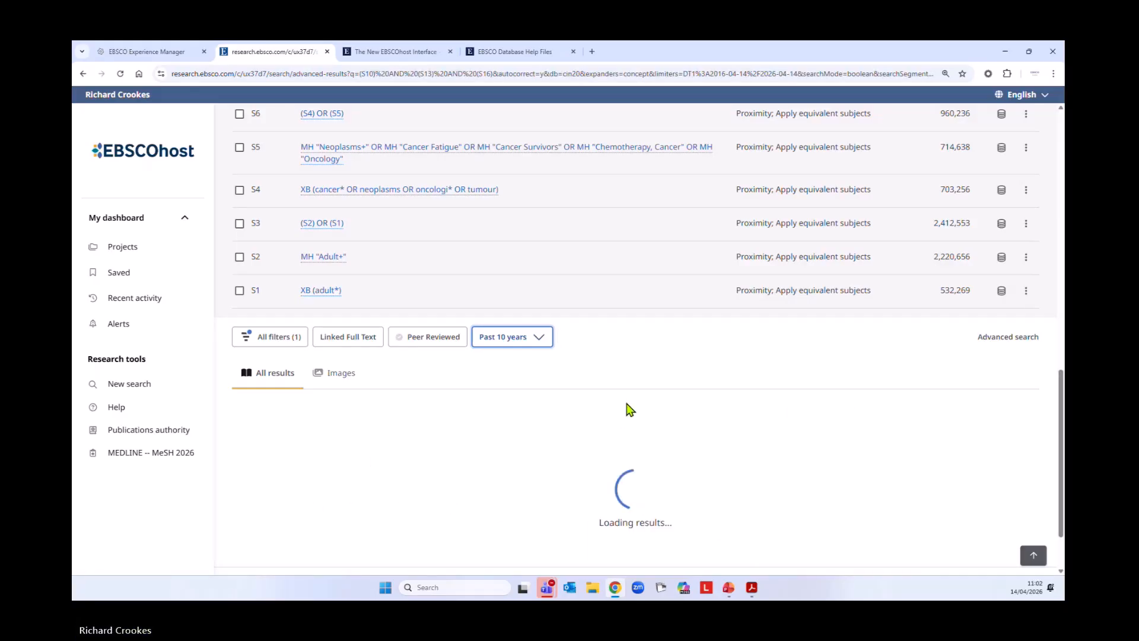
scroll(618, 411, "down", 3)
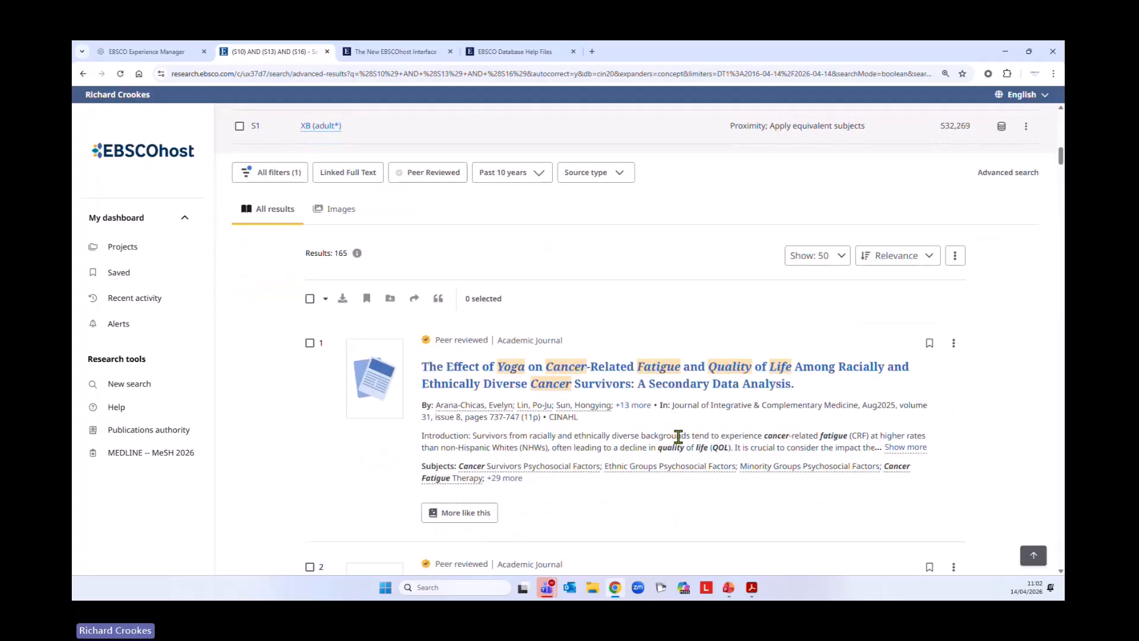
scroll(678, 436, "down", 5)
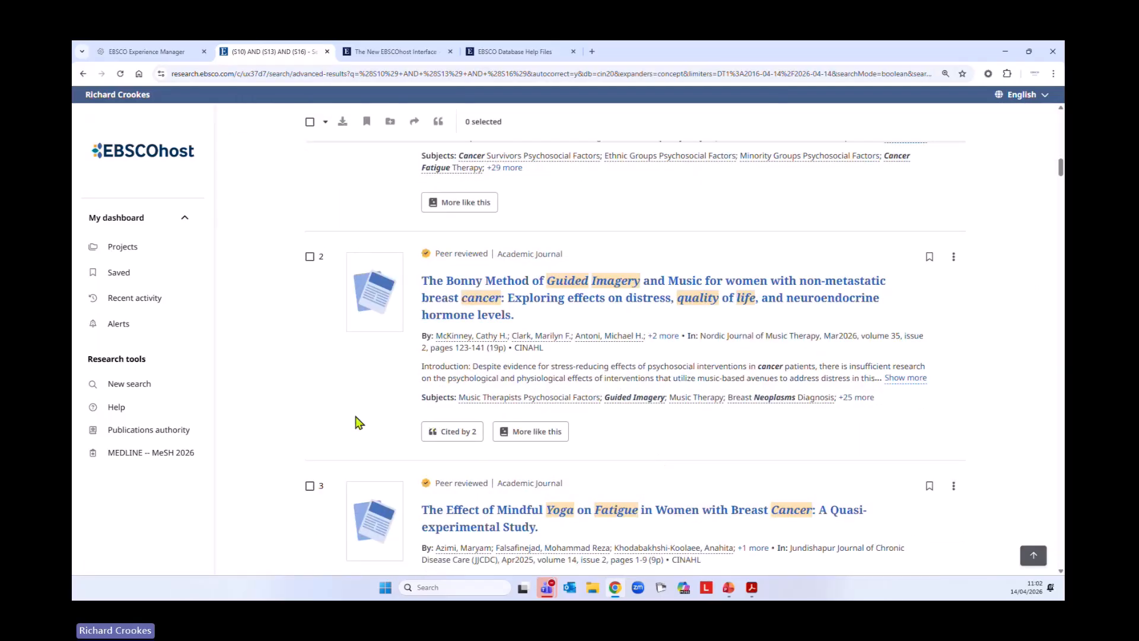
scroll(321, 374, "down", 7)
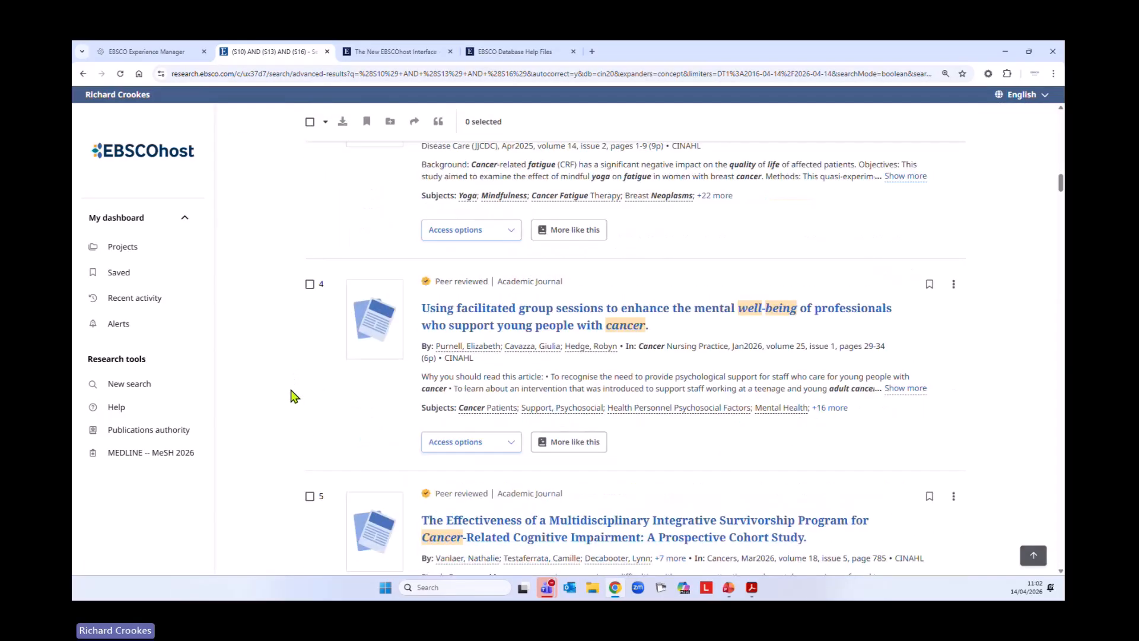
Filter the results by age to middle aged: 45-64 years, adult: 19-44 years, aged: 65+ years, and aged, 80 & over
scroll(306, 463, "up", 12)
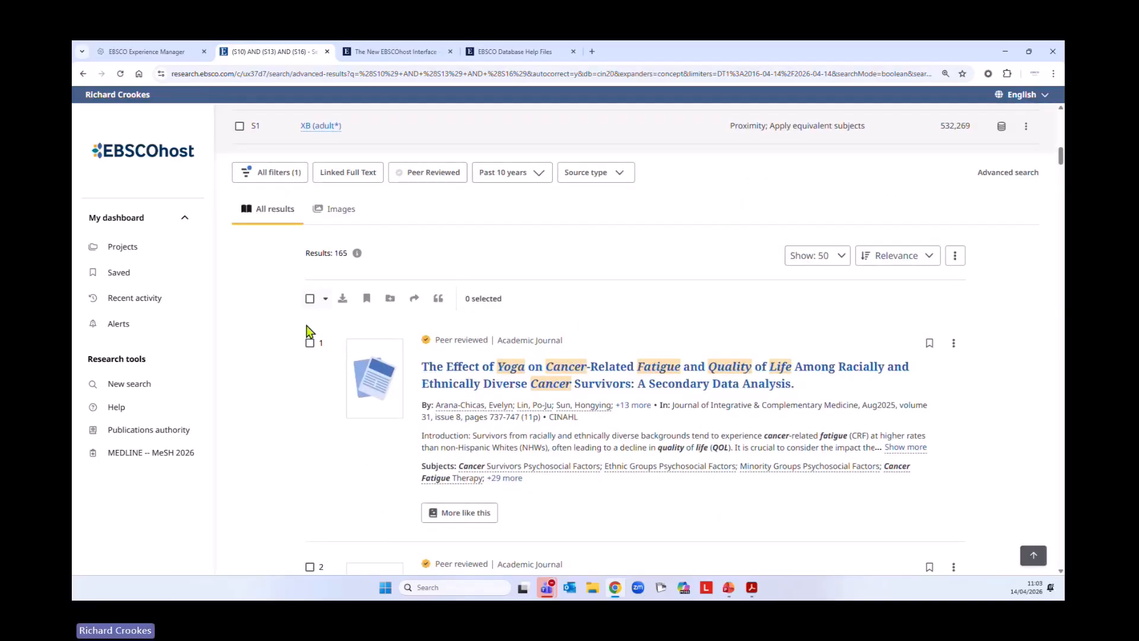
scroll(290, 382, "up", 4)
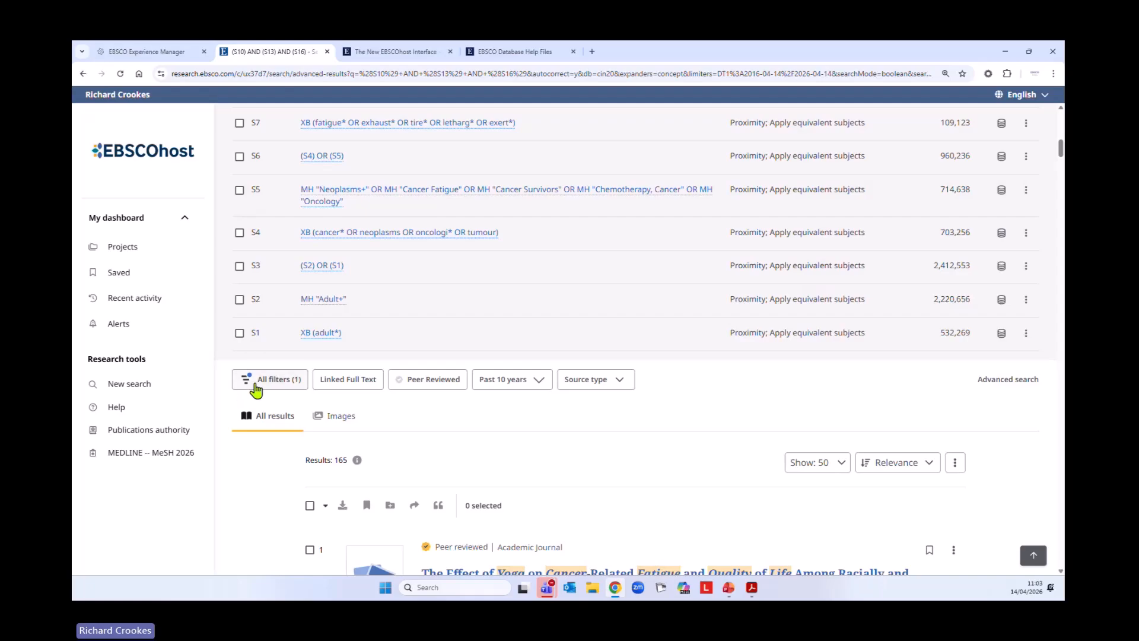
left_click(256, 385)
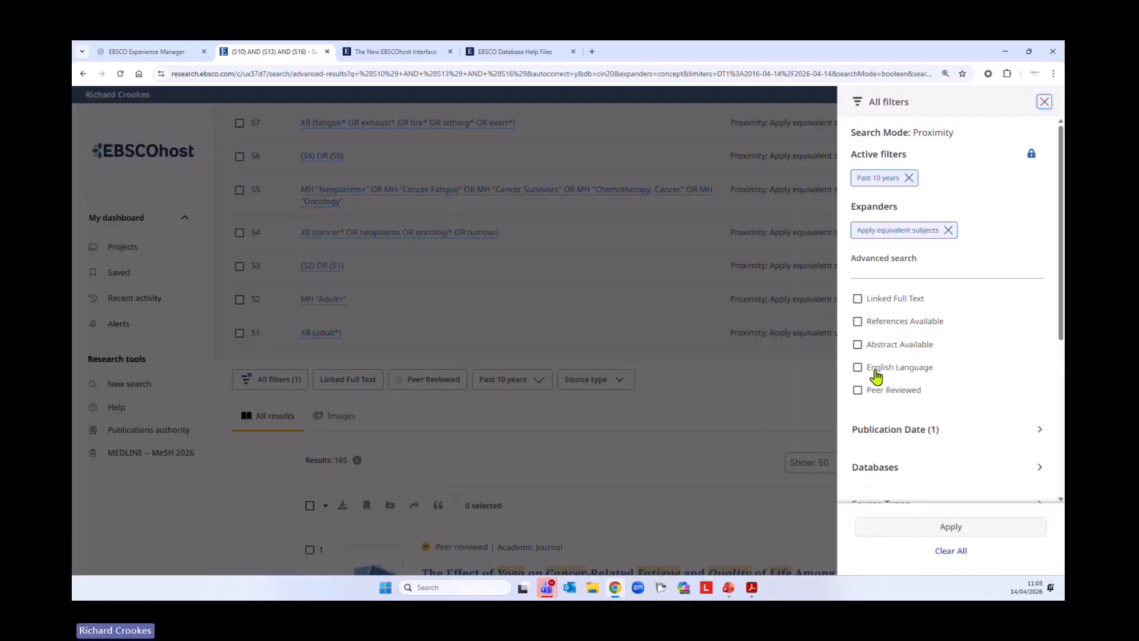
scroll(1032, 380, "down", 5)
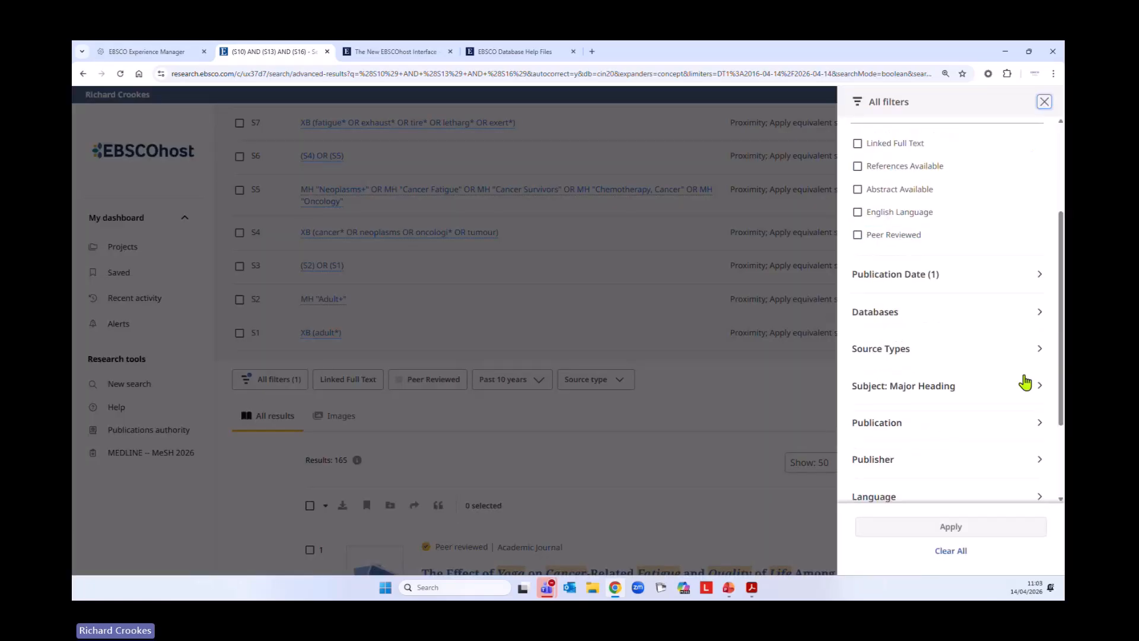
left_click(928, 413)
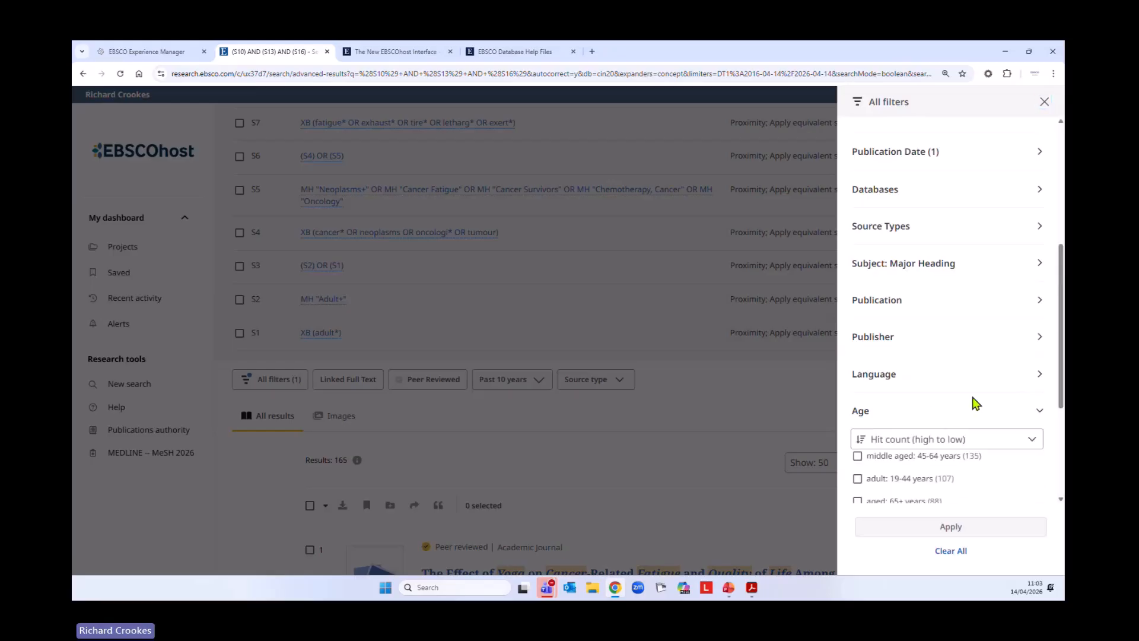
scroll(981, 402, "down", 3)
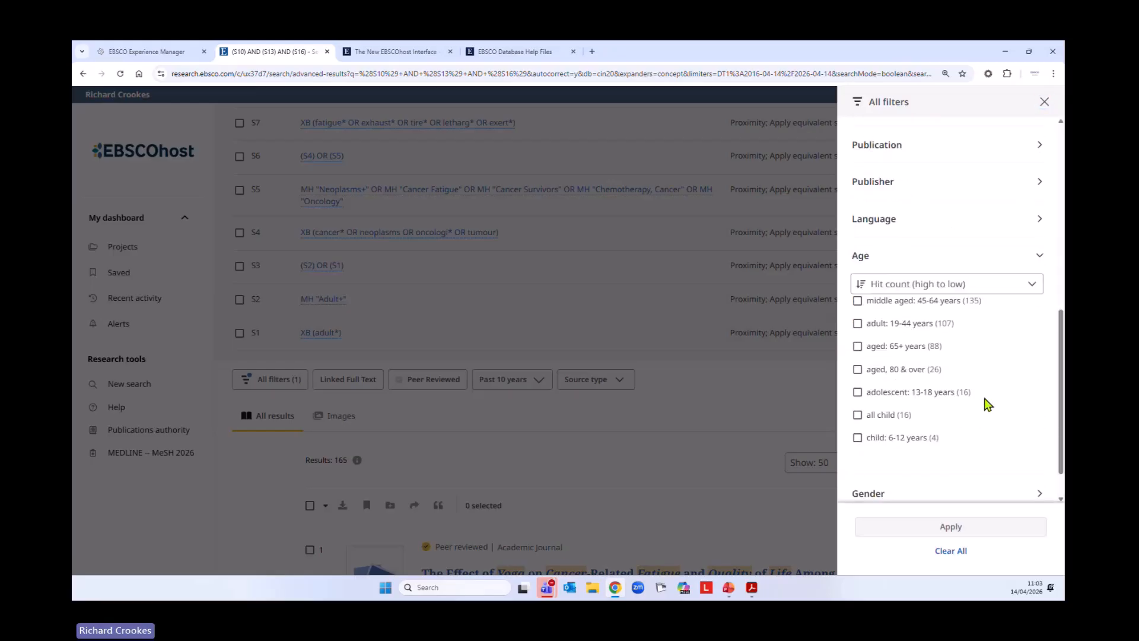
left_click(858, 301)
left_click(857, 324)
left_click(858, 347)
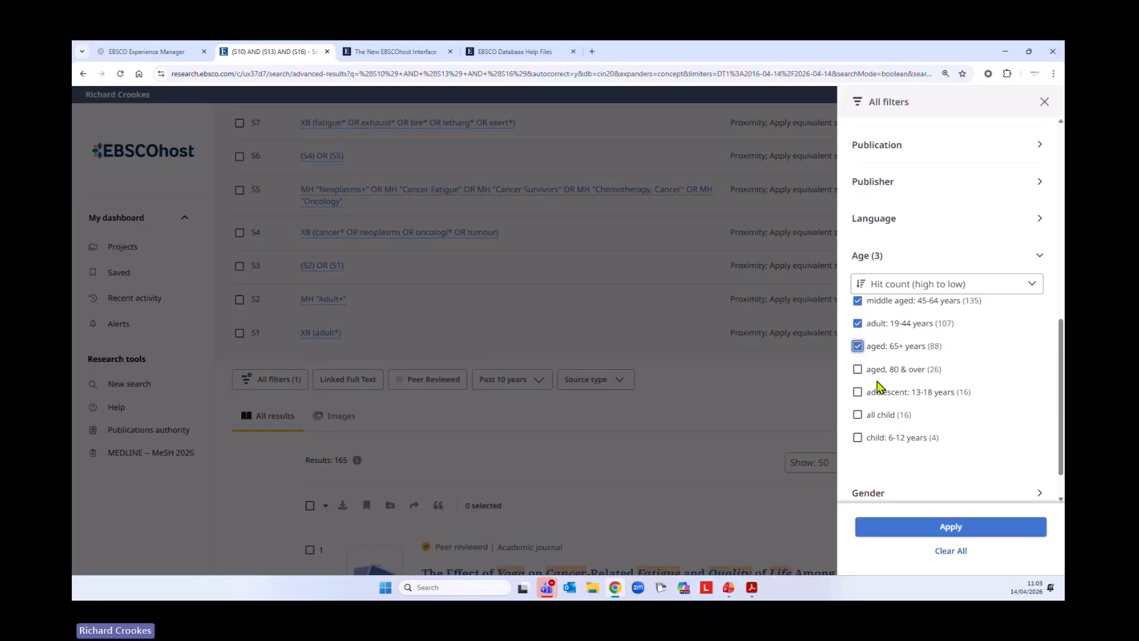
left_click(857, 369)
scroll(936, 437, "down", 1)
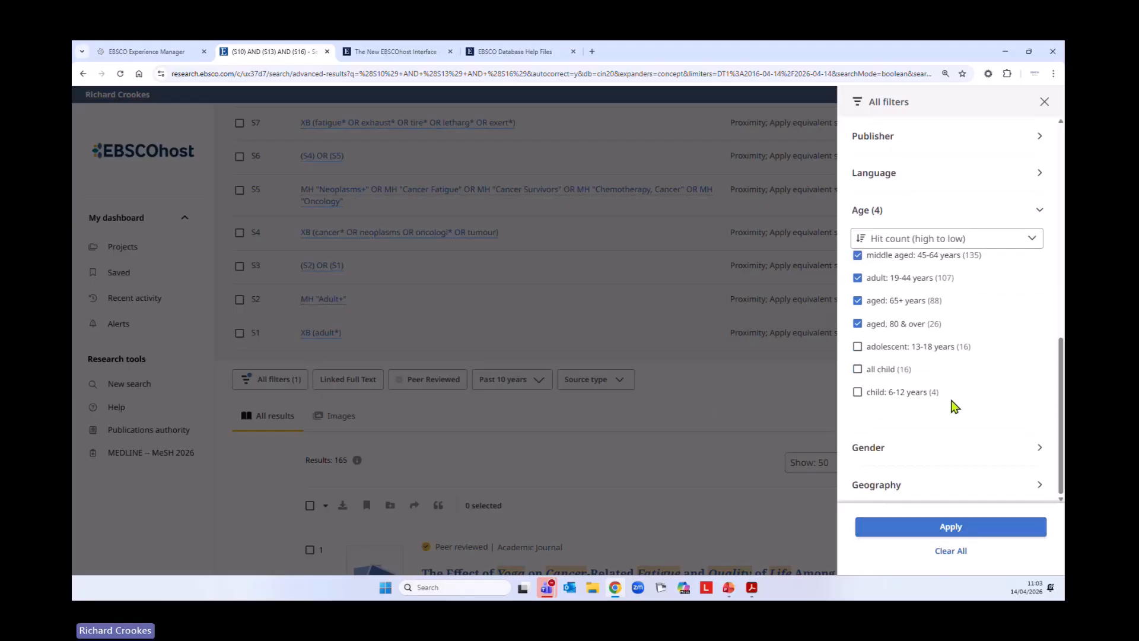
left_click(964, 526)
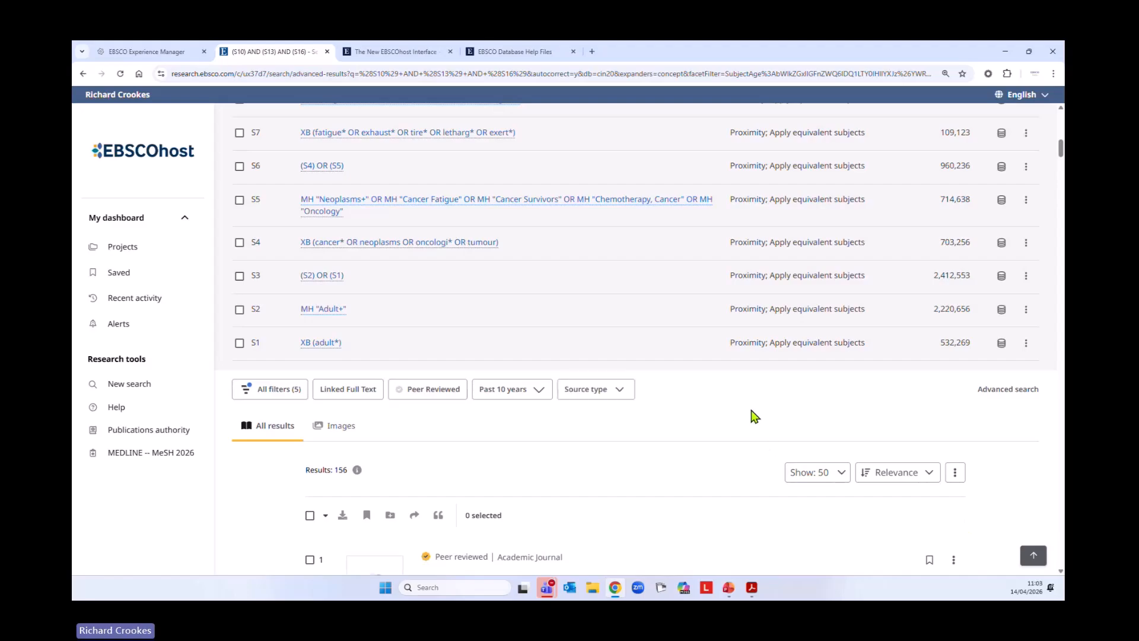
Expand the full subject lists of the first two results to check their age-group headings
scroll(752, 415, "down", 4)
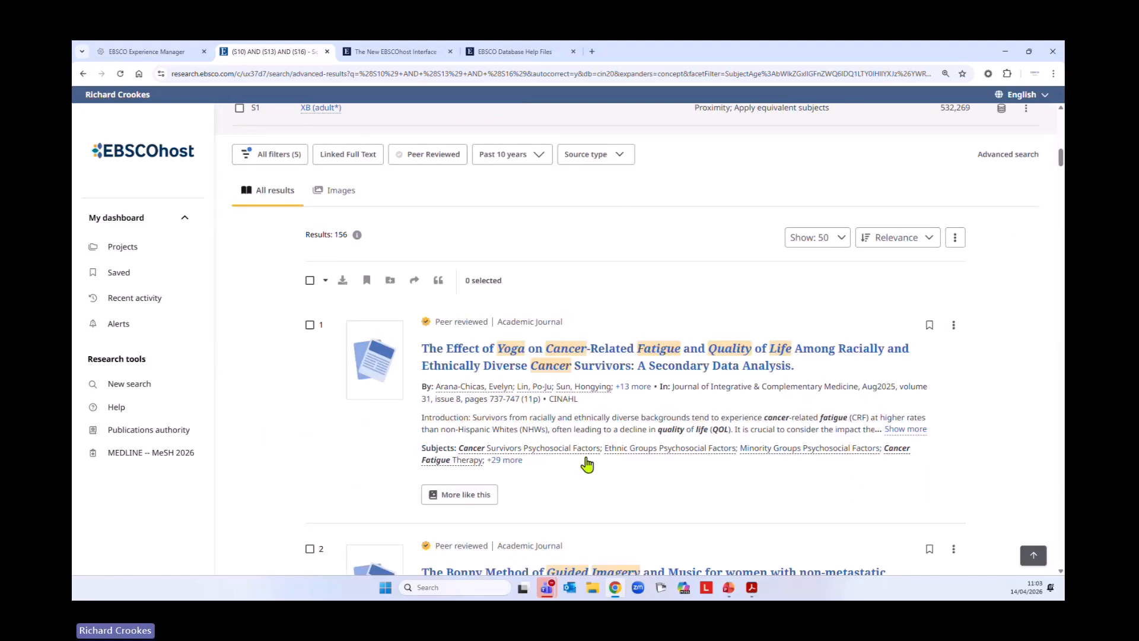
scroll(682, 478, "down", 2)
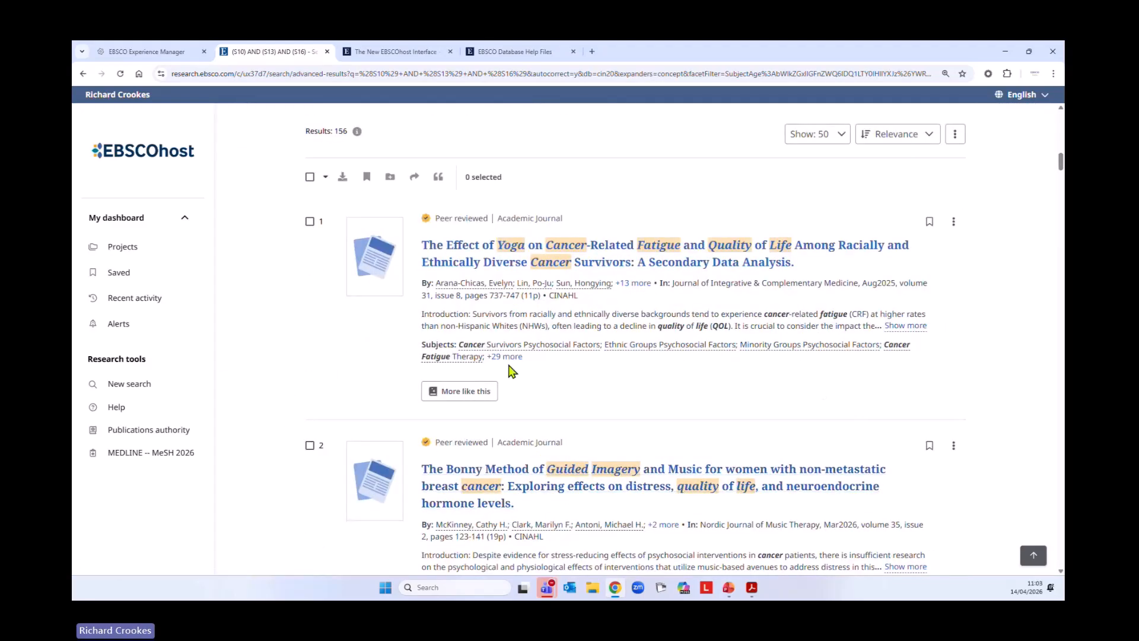
left_click(504, 357)
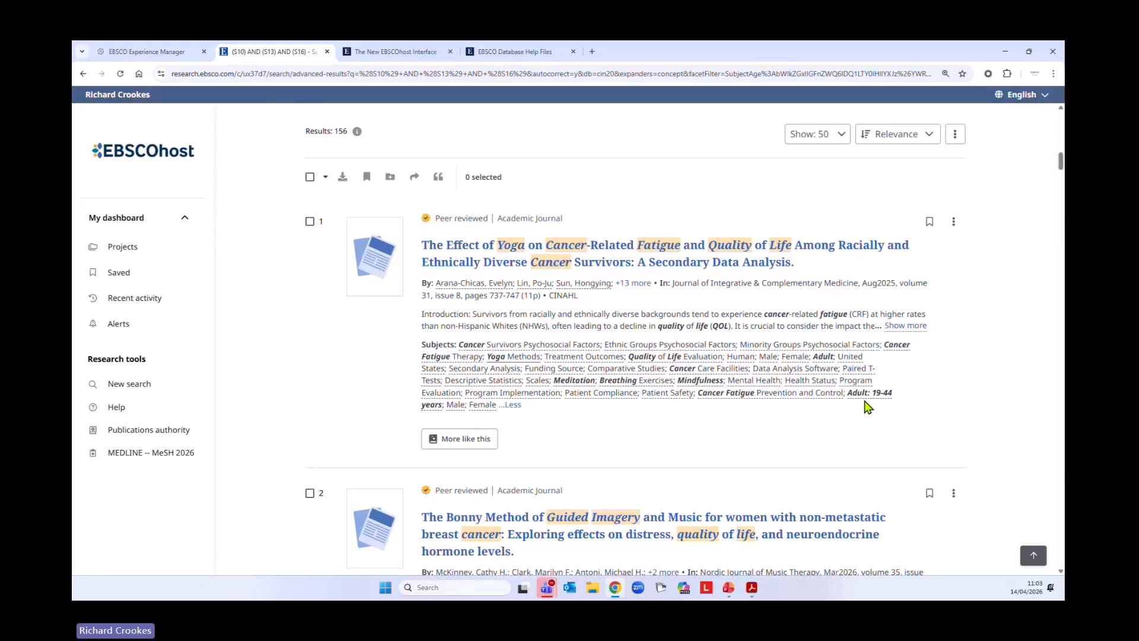
scroll(279, 440, "down", 4)
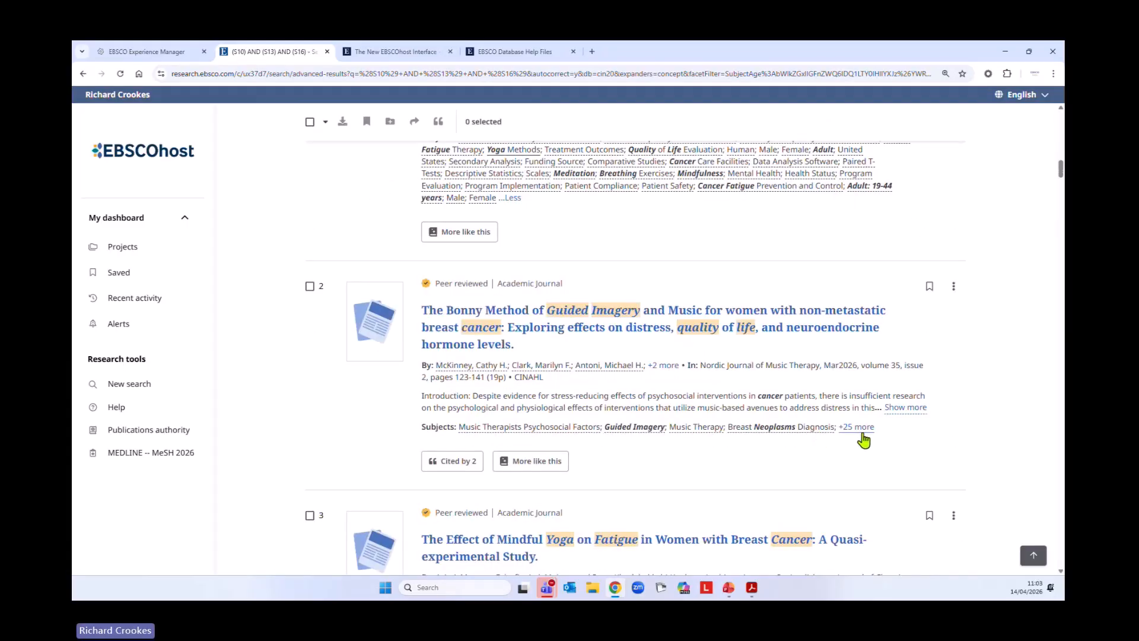
left_click(868, 427)
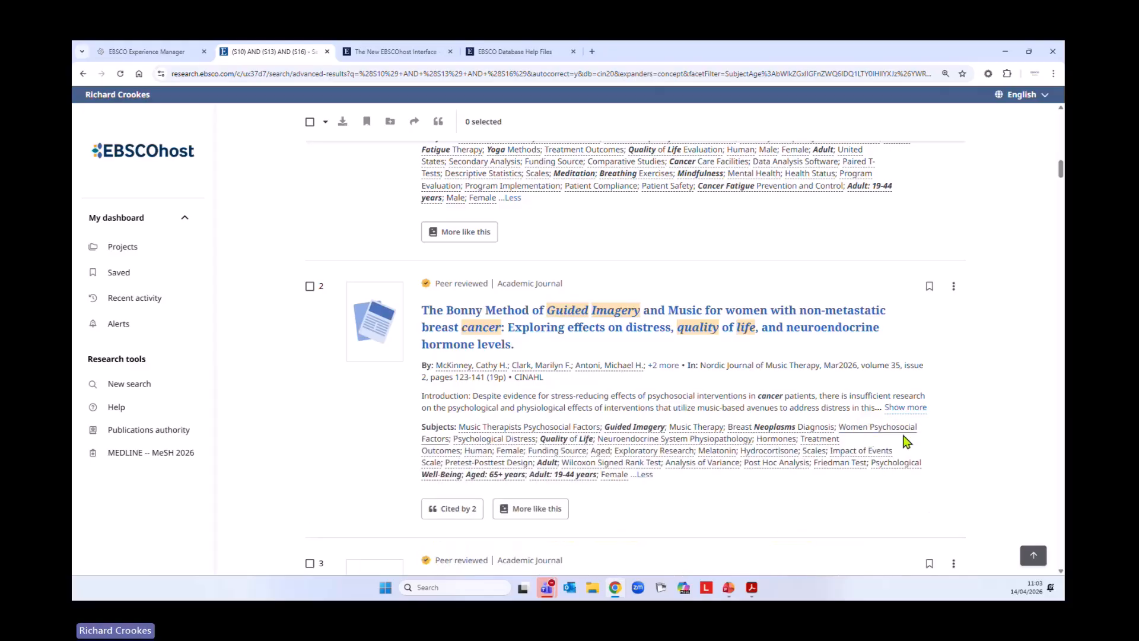
scroll(469, 442, "down", 1)
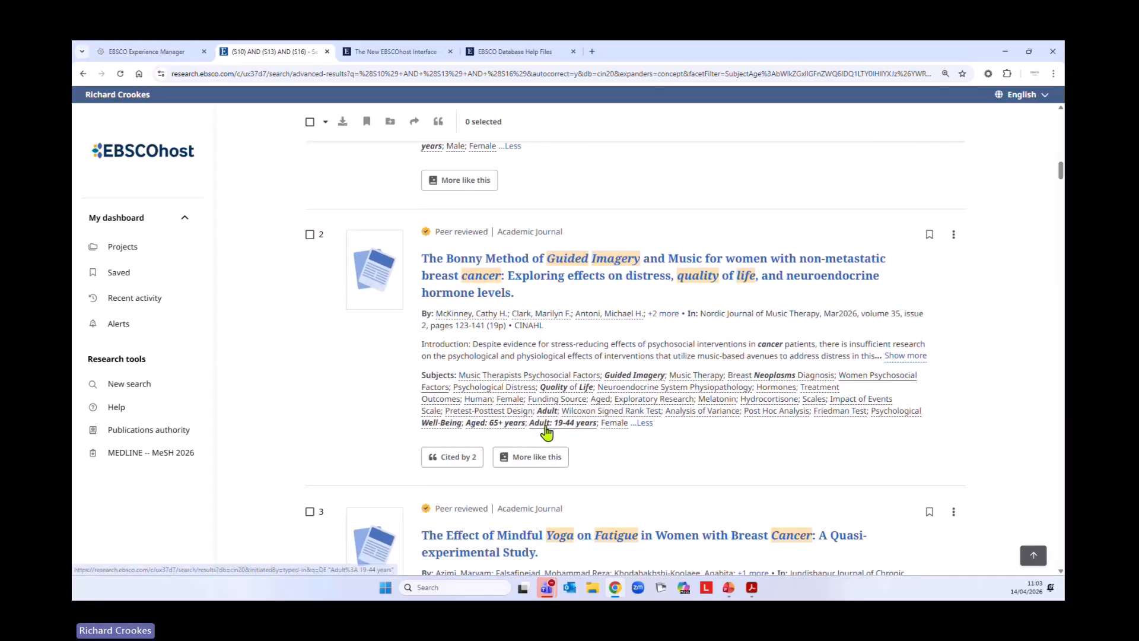
Sort the search history by ID in ascending order, starting from S1, and look through the listed searches
scroll(611, 442, "up", 8)
scroll(643, 481, "up", 14)
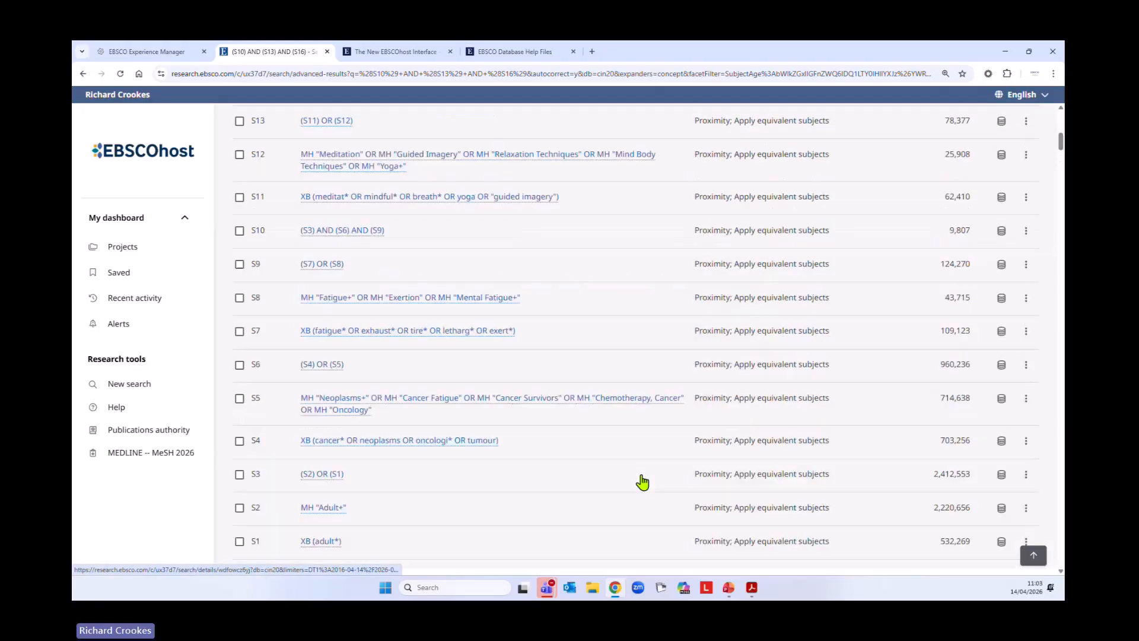
scroll(593, 482, "down", 1)
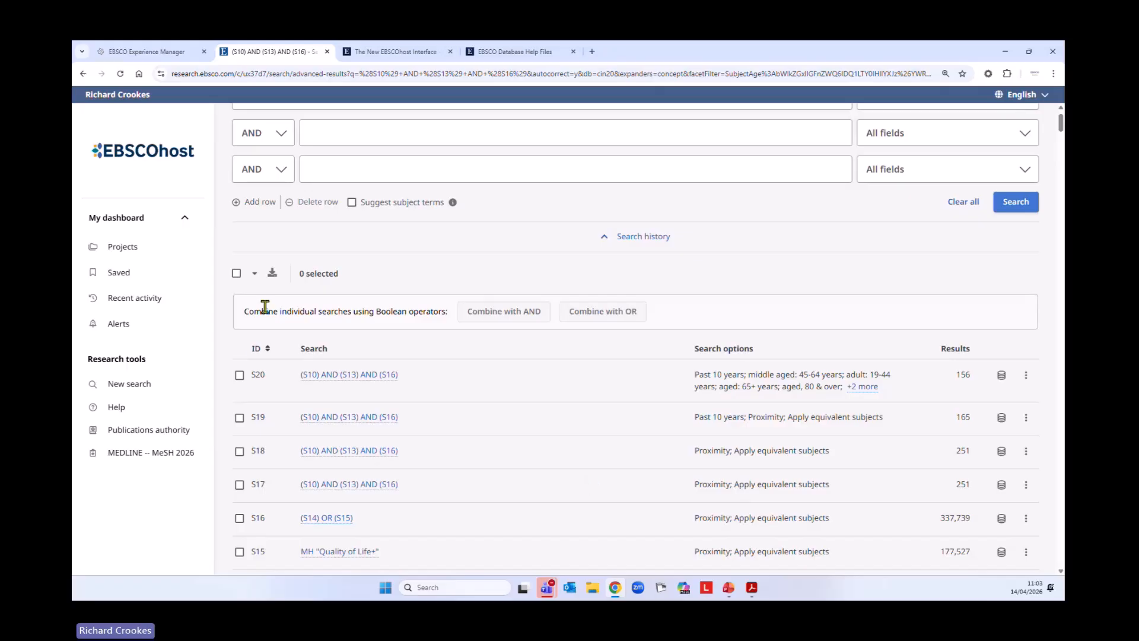
left_click(257, 349)
scroll(700, 374, "down", 10)
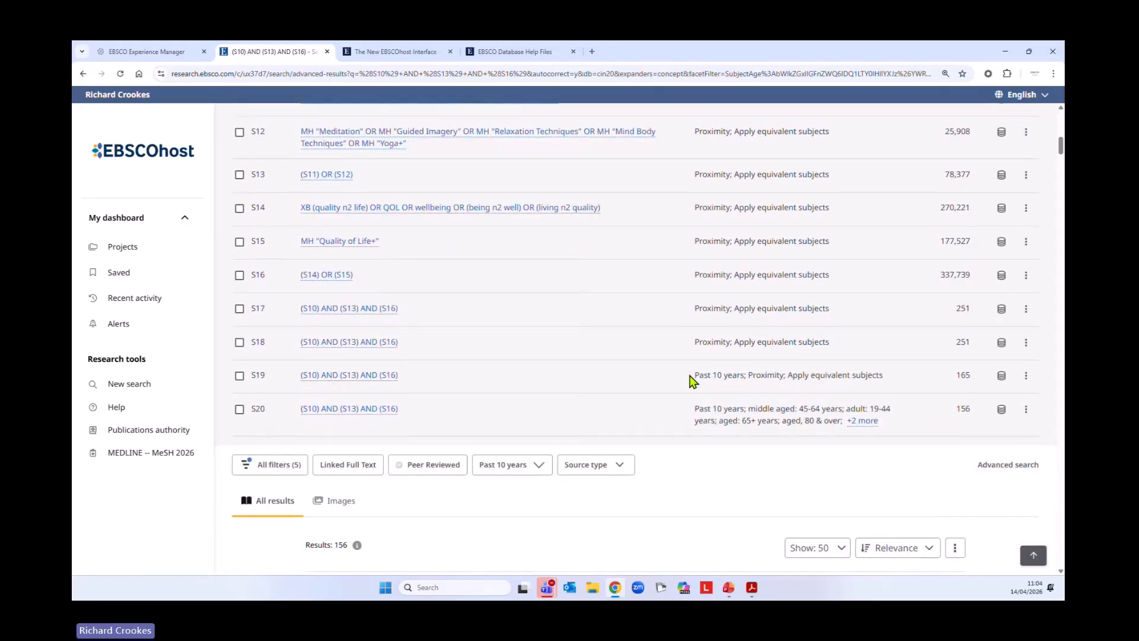
scroll(641, 410, "up", 10)
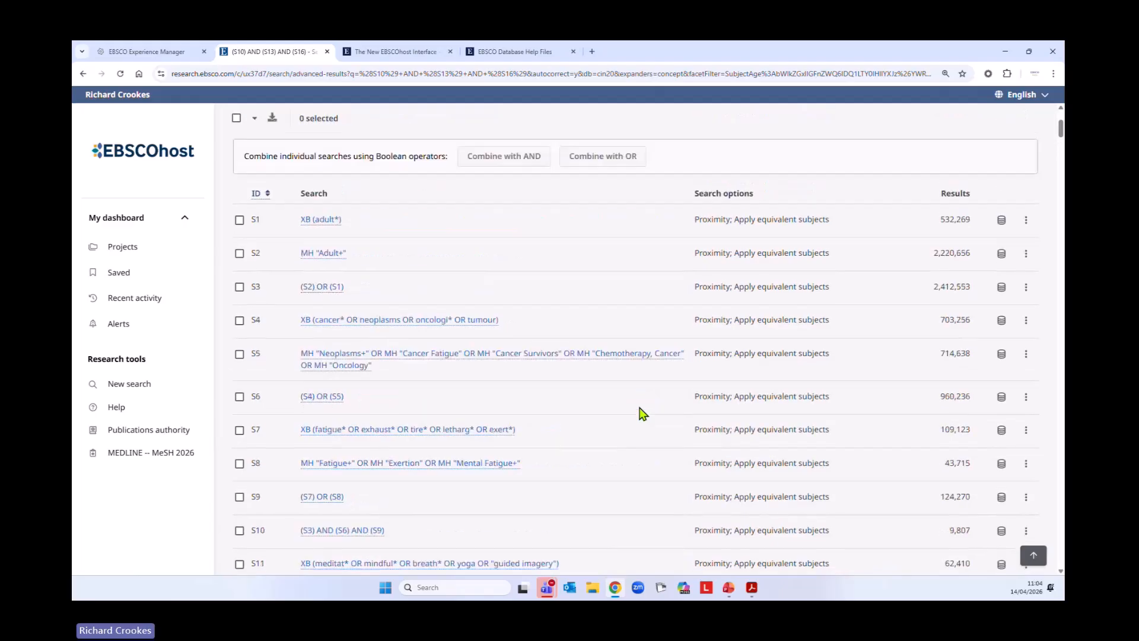
Try the CSV, MS Word and PDF formats for downloading the whole search history, then cancel the download and clear the selection
left_click(236, 274)
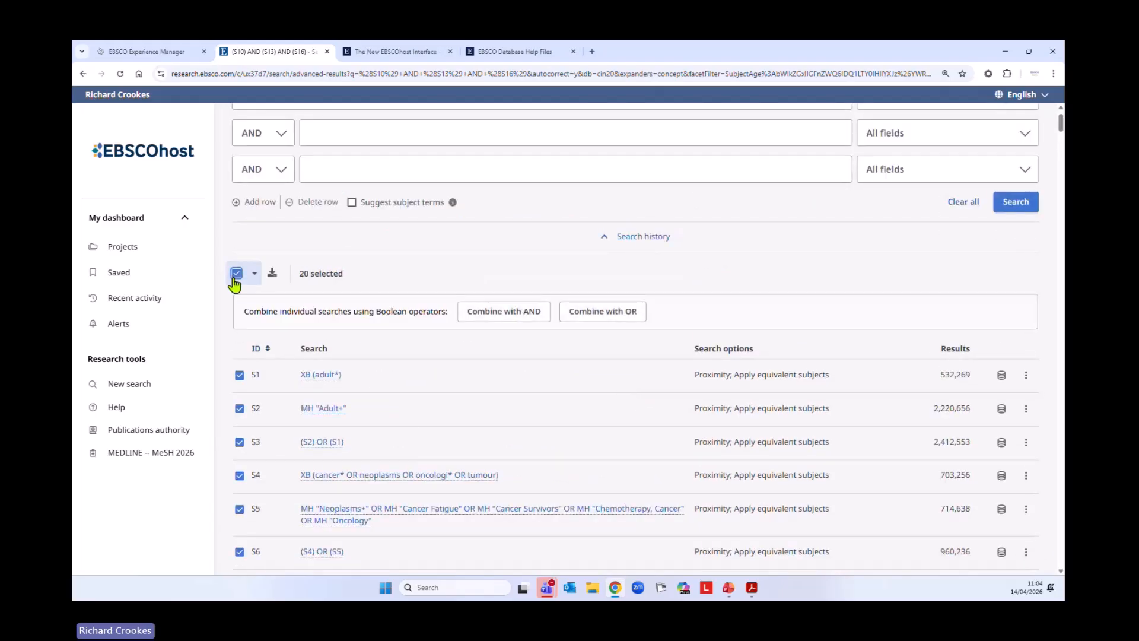
left_click(273, 274)
scroll(617, 440, "down", 2)
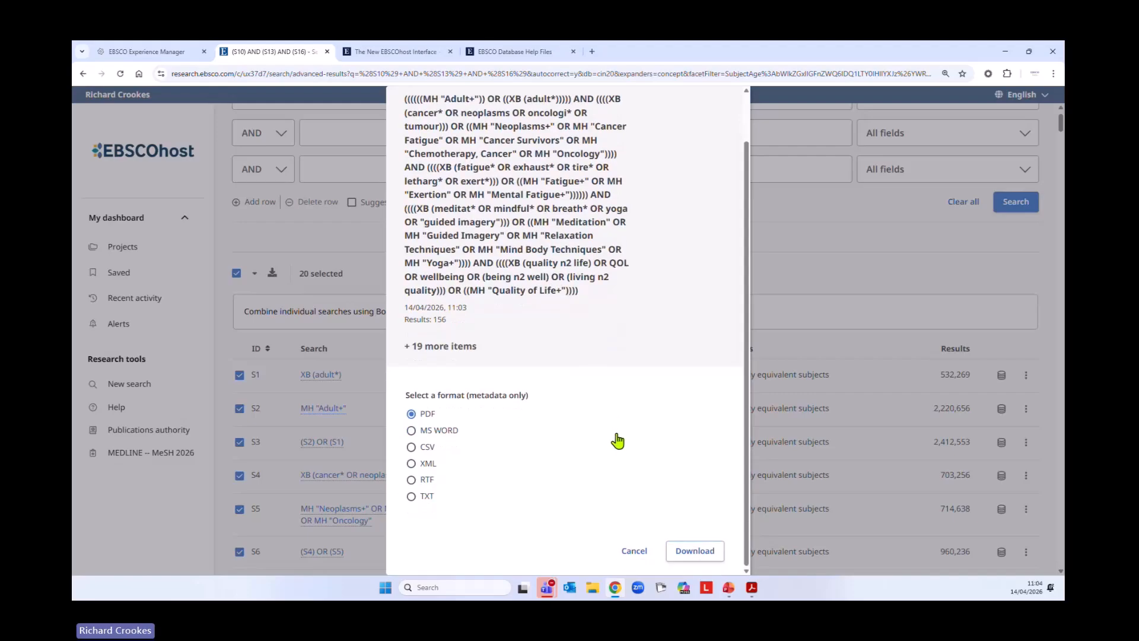
left_click(412, 448)
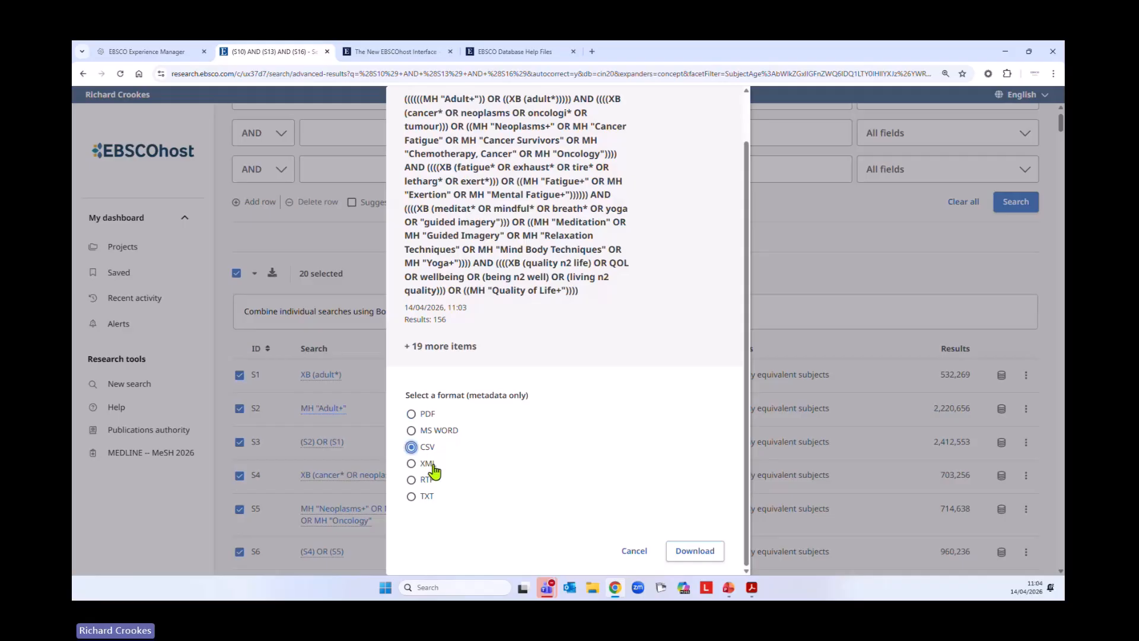
left_click(412, 432)
left_click(411, 414)
left_click(638, 555)
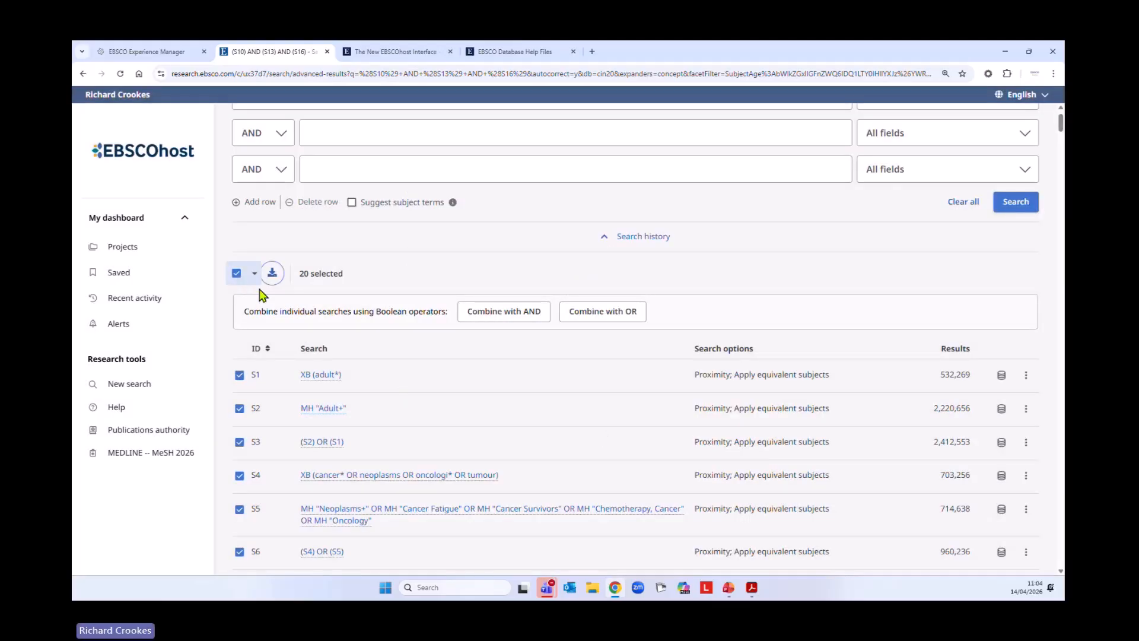
left_click(237, 274)
Start saving the current (S10) AND (S13) AND (S16) search together with its date and age filters
scroll(613, 440, "down", 10)
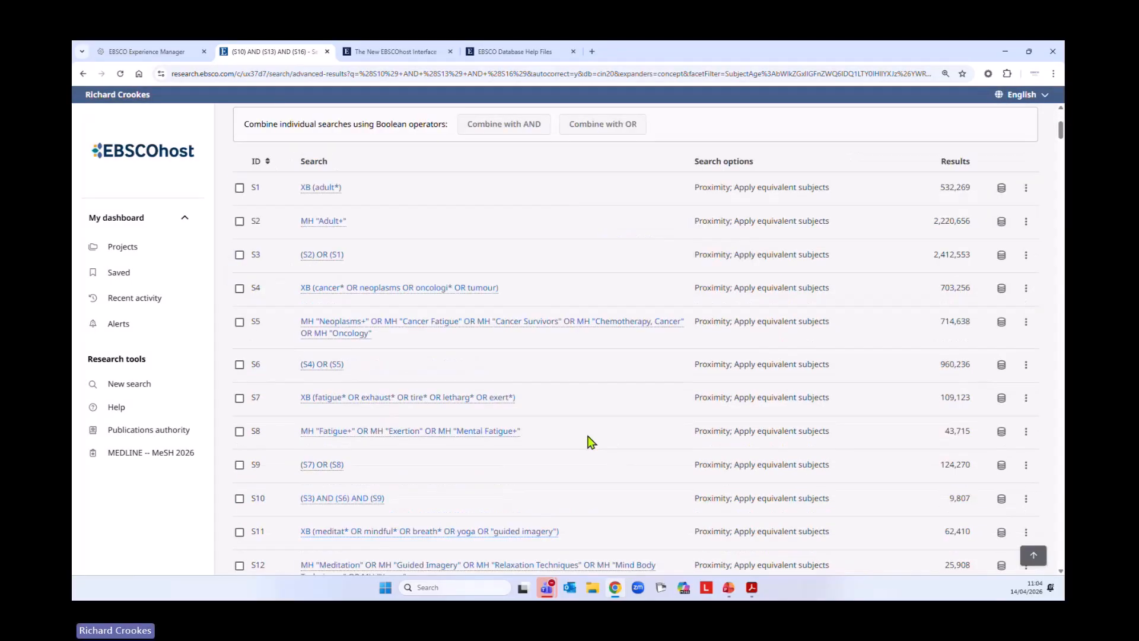
scroll(557, 433, "down", 2)
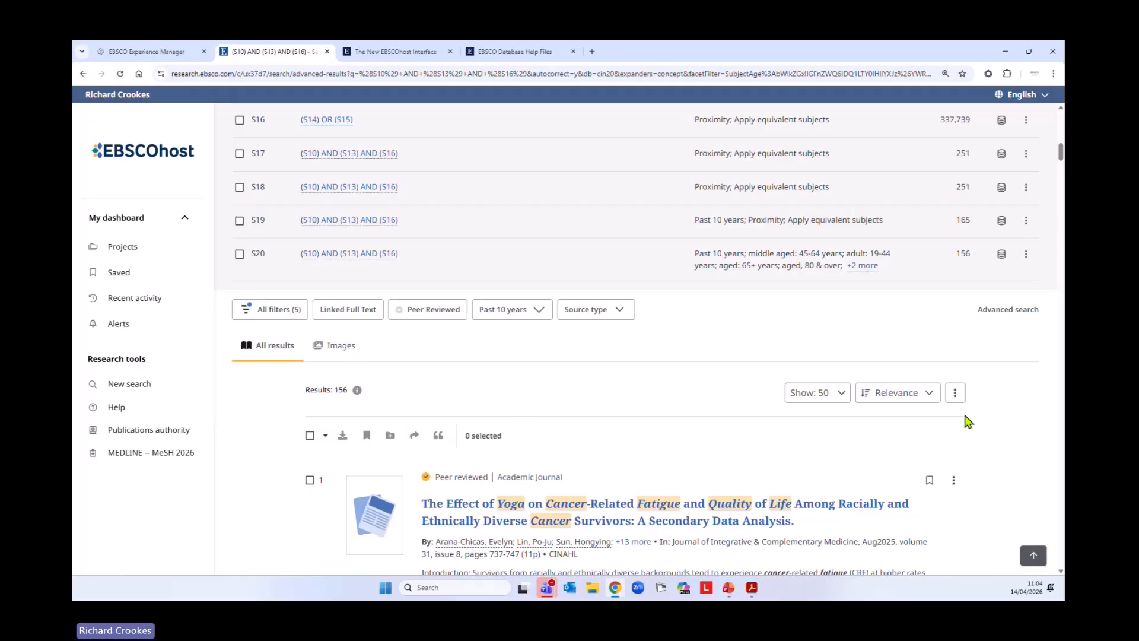
left_click(955, 394)
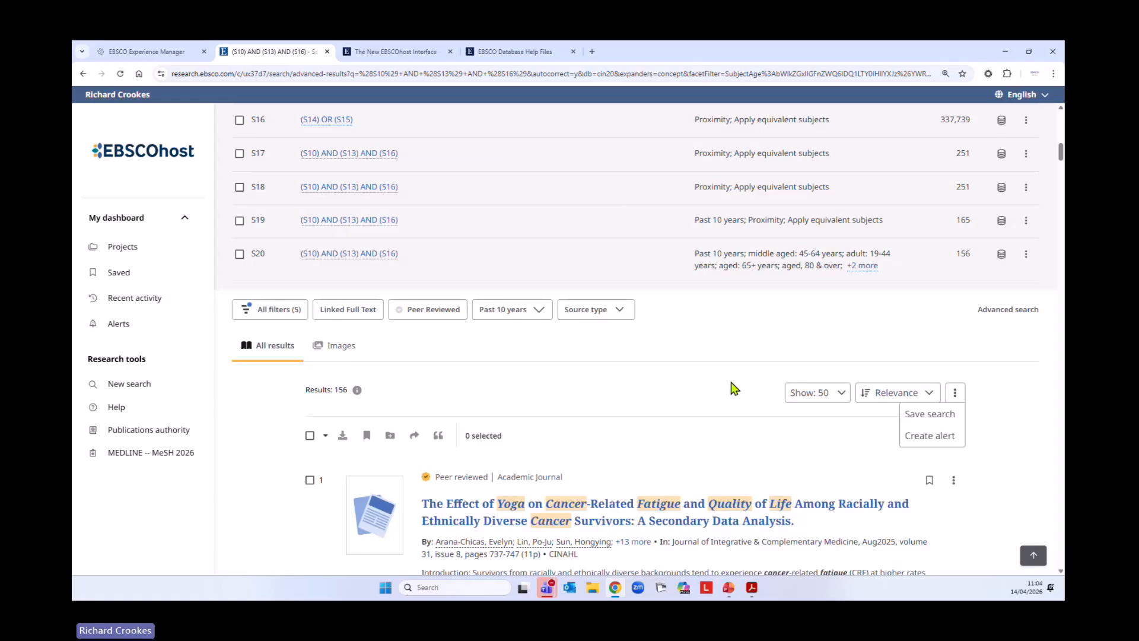
left_click(929, 417)
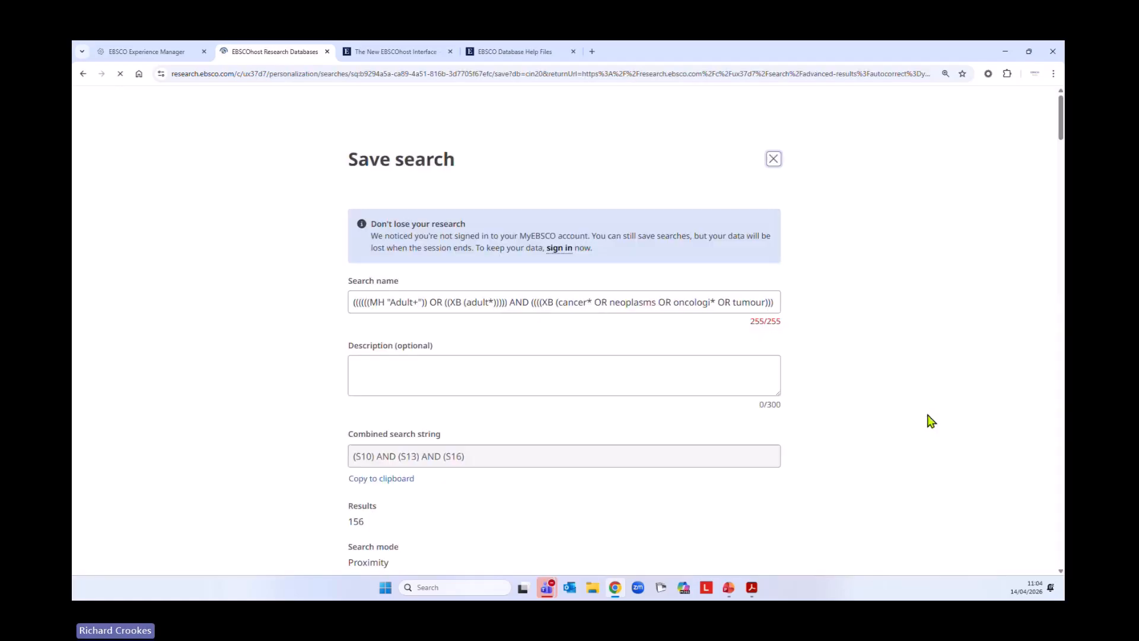
Replace the default search name with Adult Cancer Patients with Fatigue and Meditation
triple_click(632, 300)
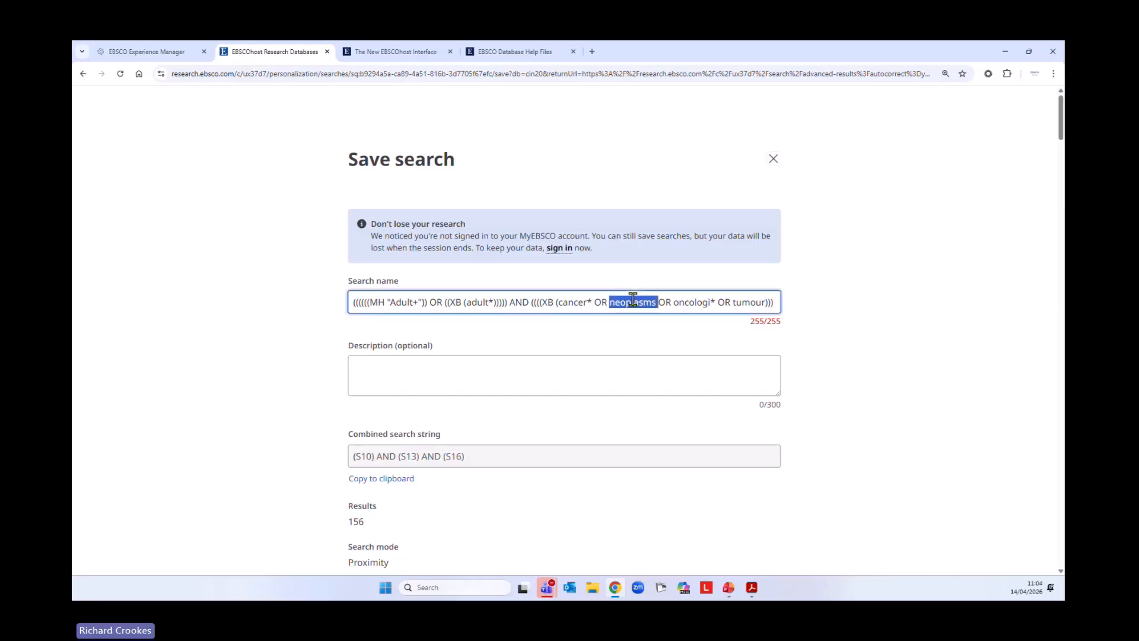
key("BackSpace")
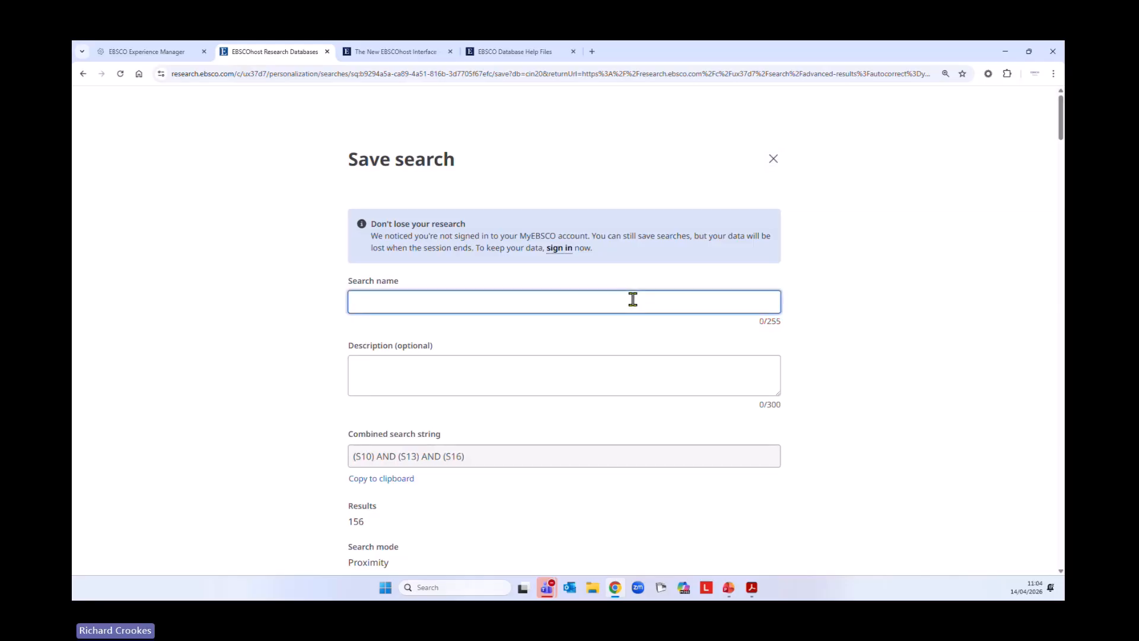
type("Adult Cancer")
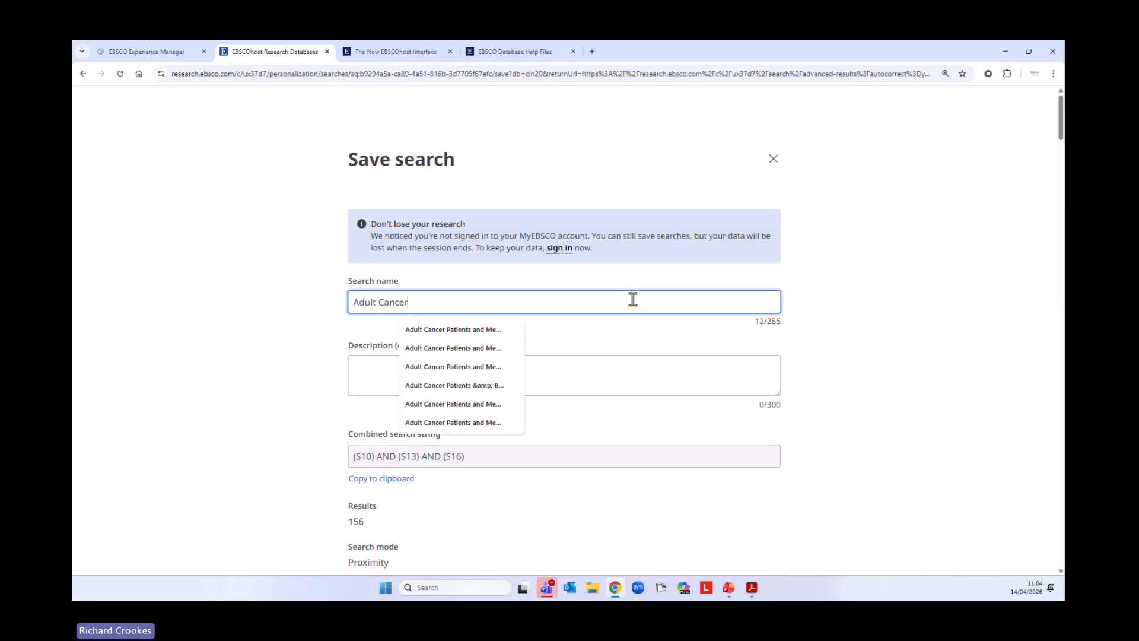
type(" Patients with ")
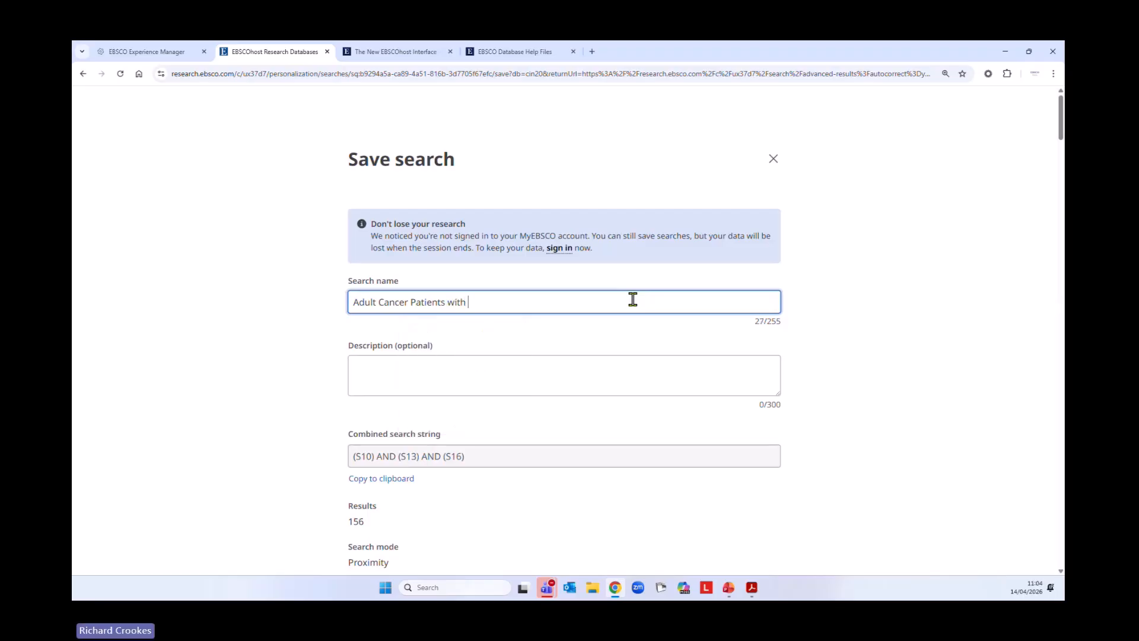
type("Fatigu")
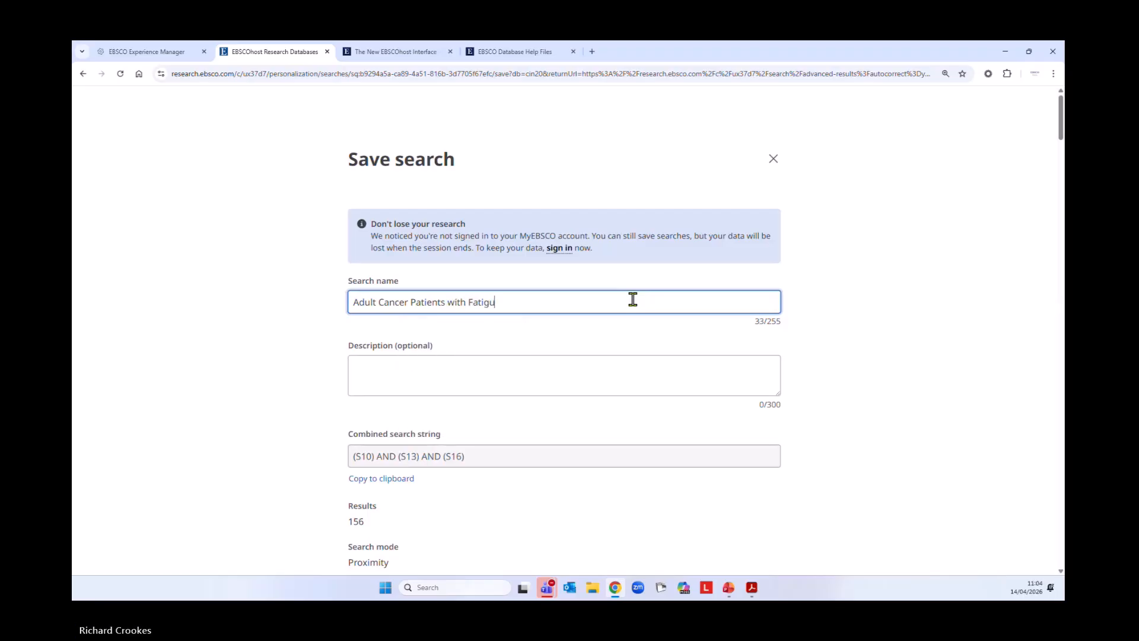
type("e and MEdi")
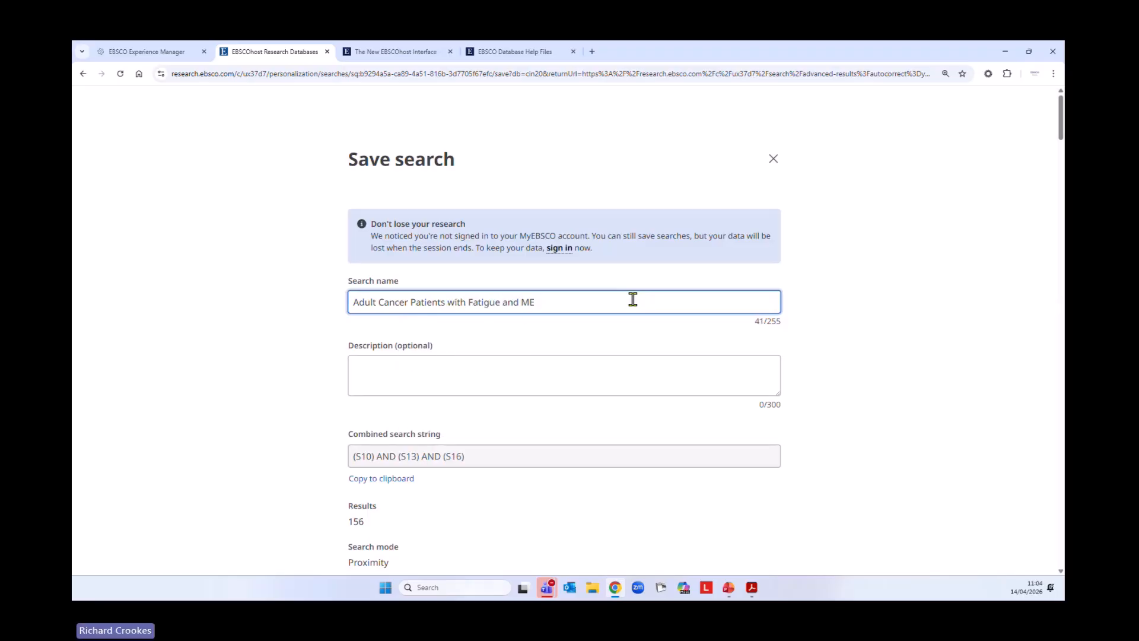
key("BackSpace")
type("ediation=")
key("BackSpace")
key("BackSpace")
key("BackSpace")
key("BackSpace")
key("BackSpace")
key("BackSpace")
type("tation")
Look through the subqueries included in the search, save it and return to the results
scroll(655, 364, "down", 15)
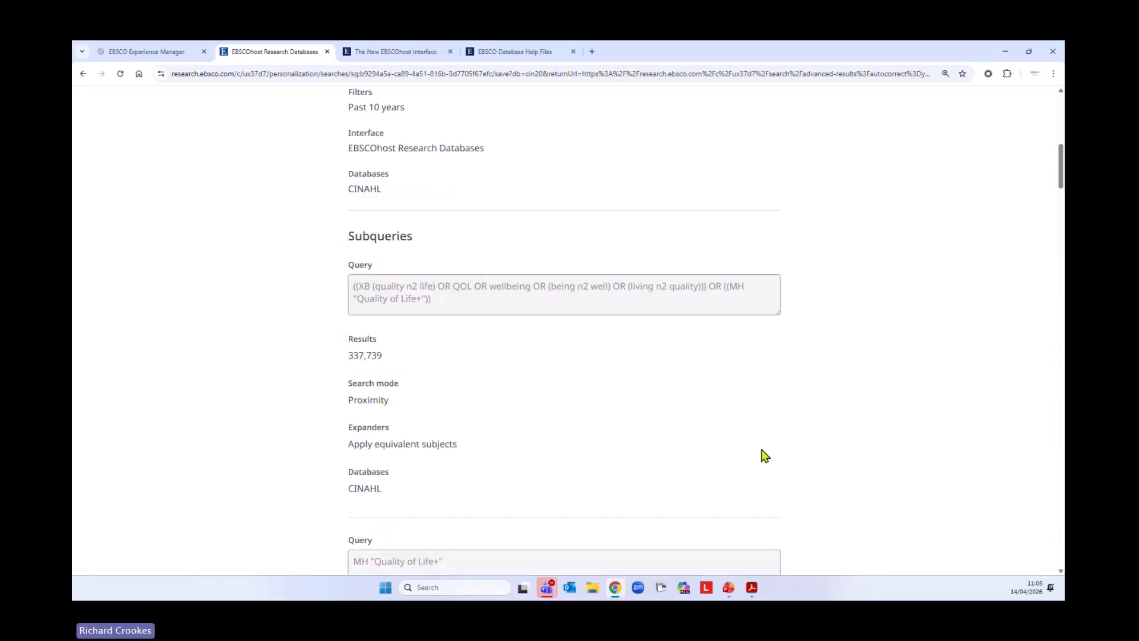
scroll(765, 463, "down", 15)
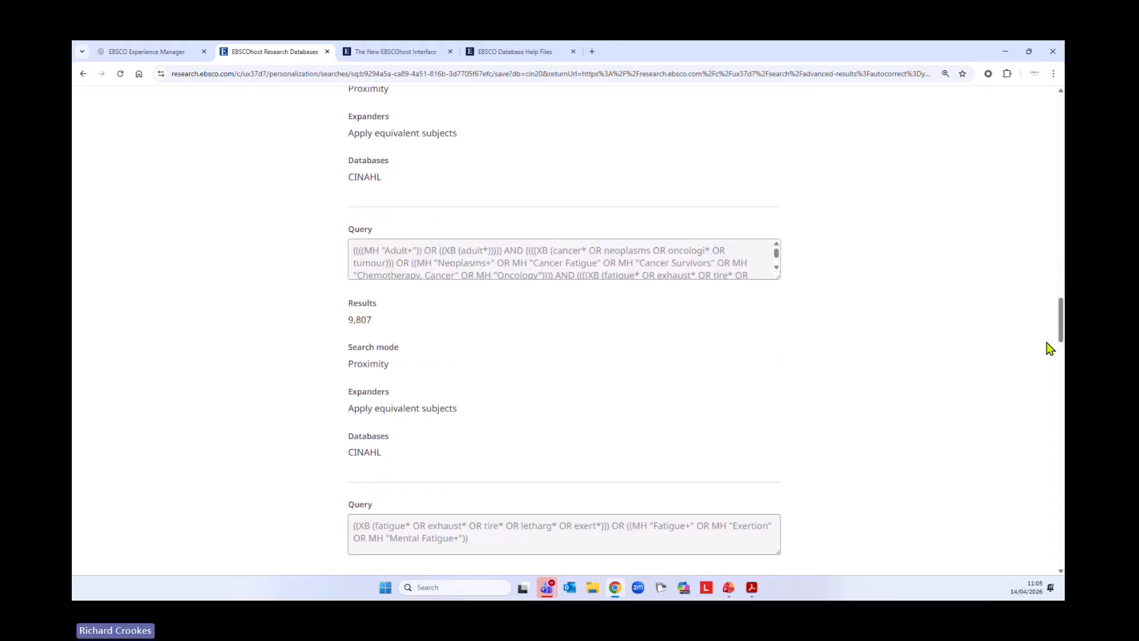
left_click_drag(1061, 327, 1062, 552)
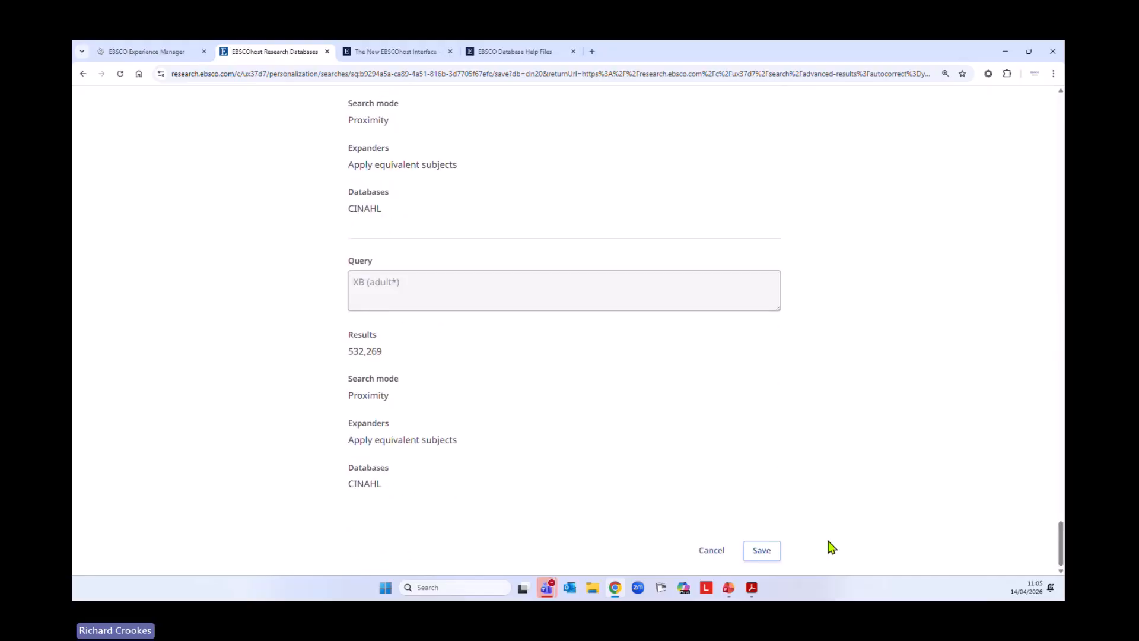
left_click(775, 550)
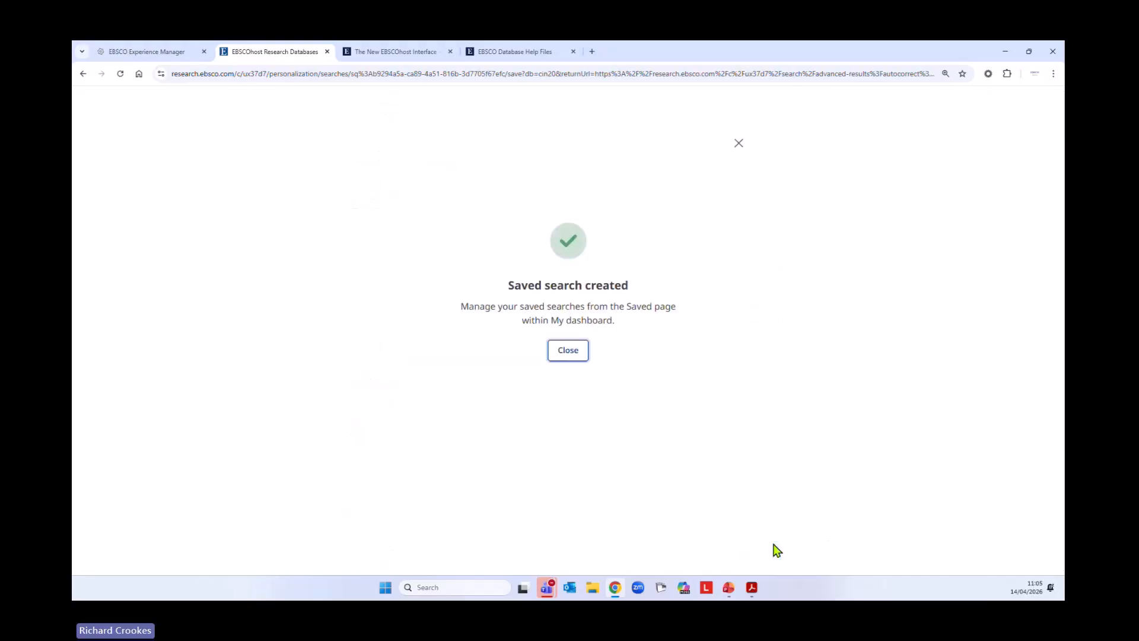
left_click(571, 351)
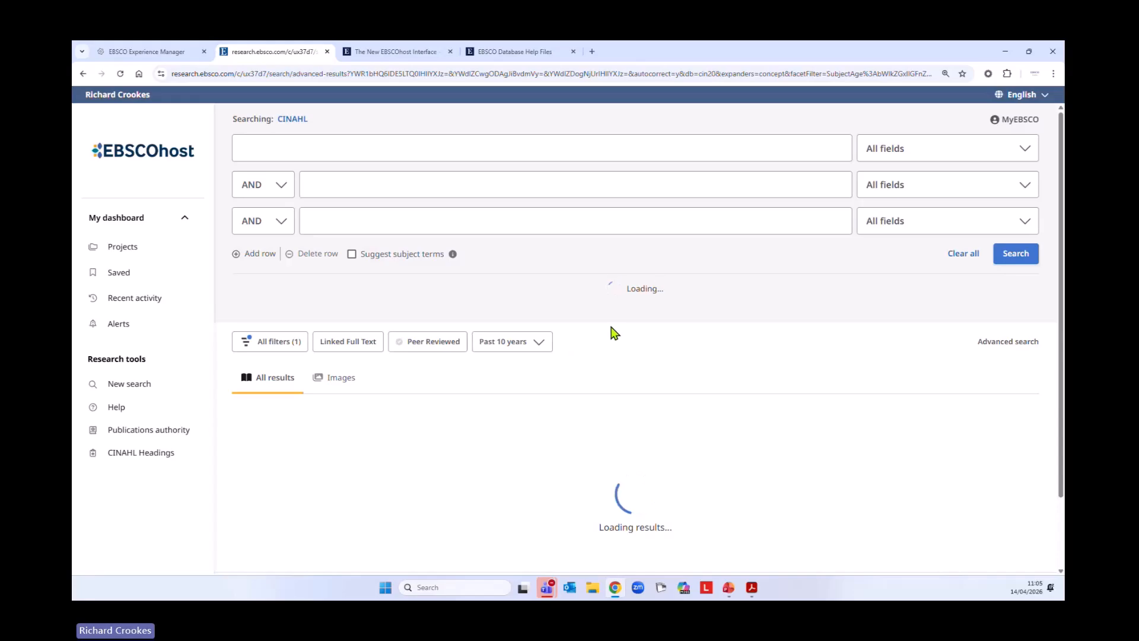
Open the list of saved searches in the dashboard to check the entry and its filters, and start a new search
left_click(119, 275)
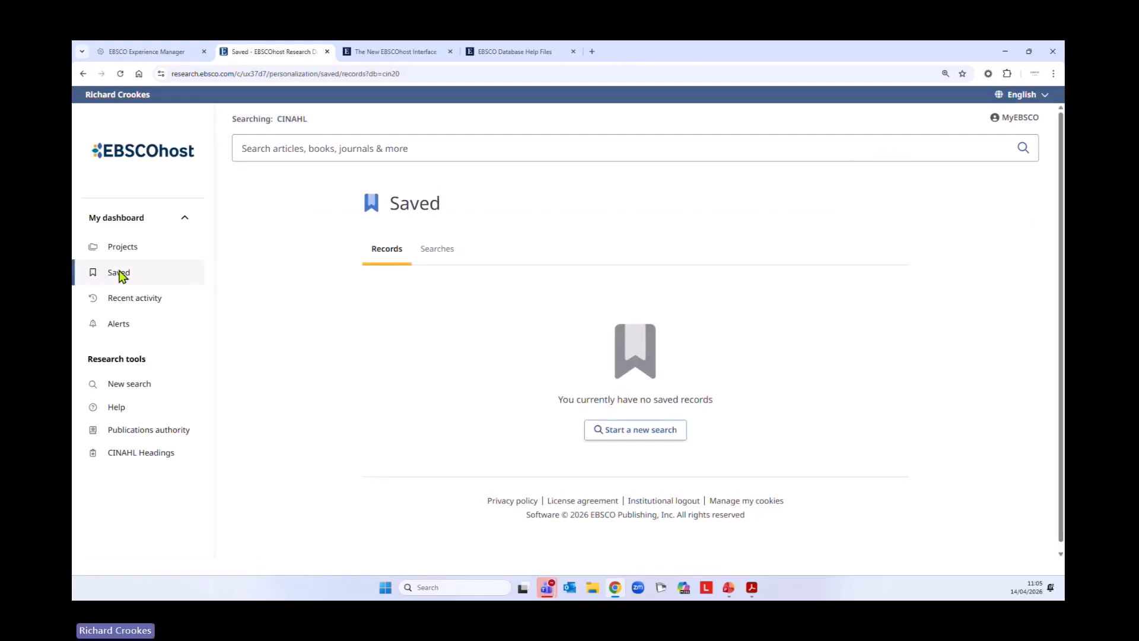
left_click(436, 250)
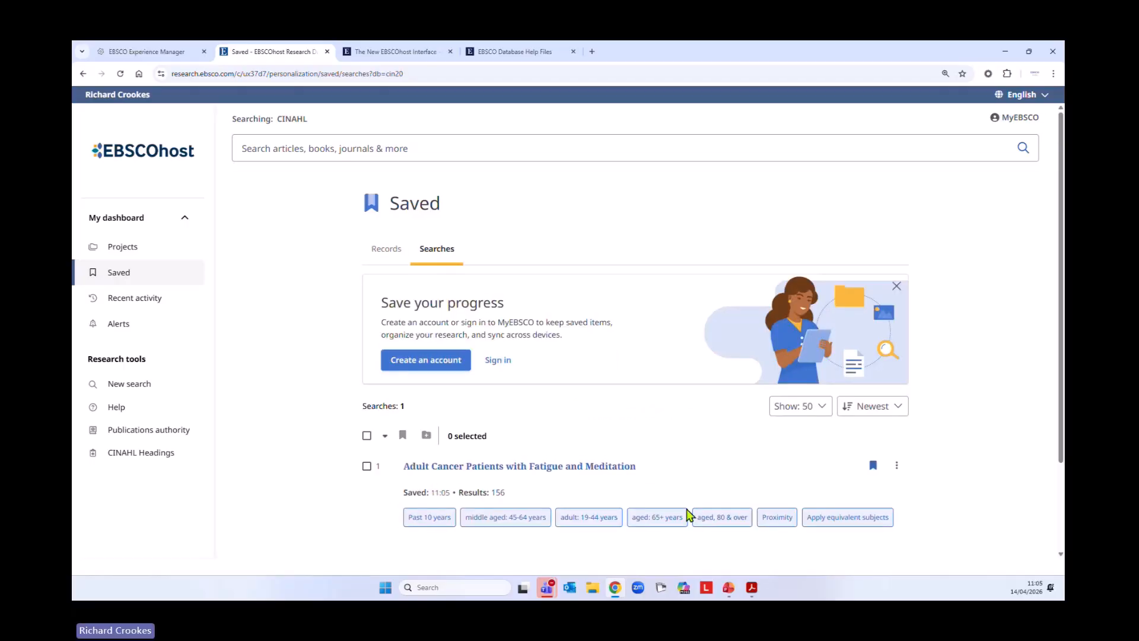
scroll(482, 475, "down", 2)
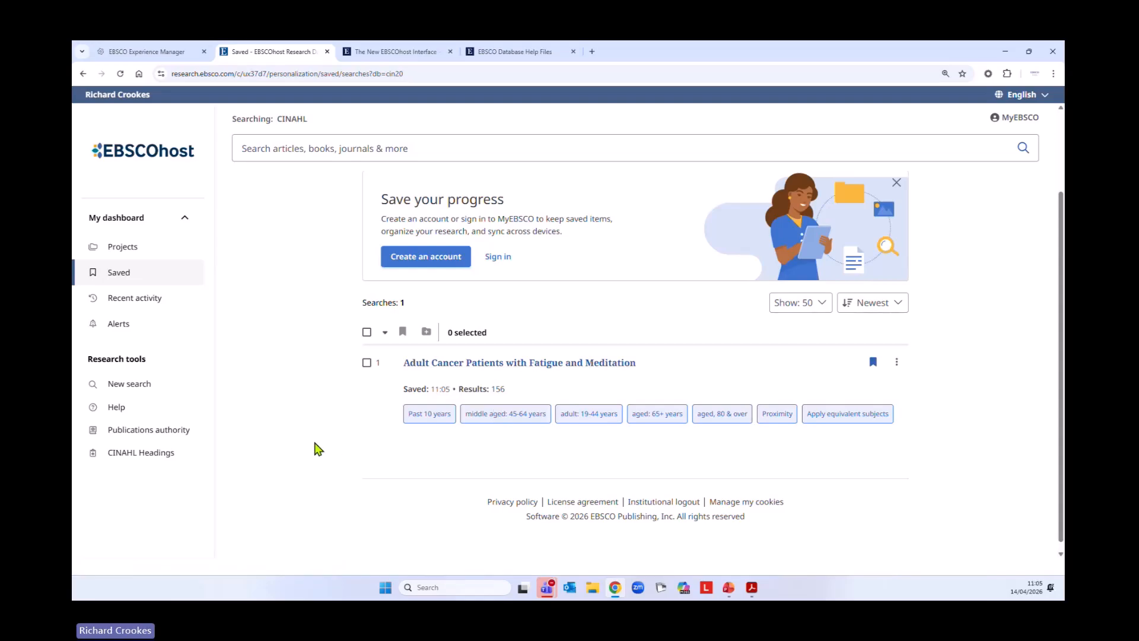
left_click(140, 385)
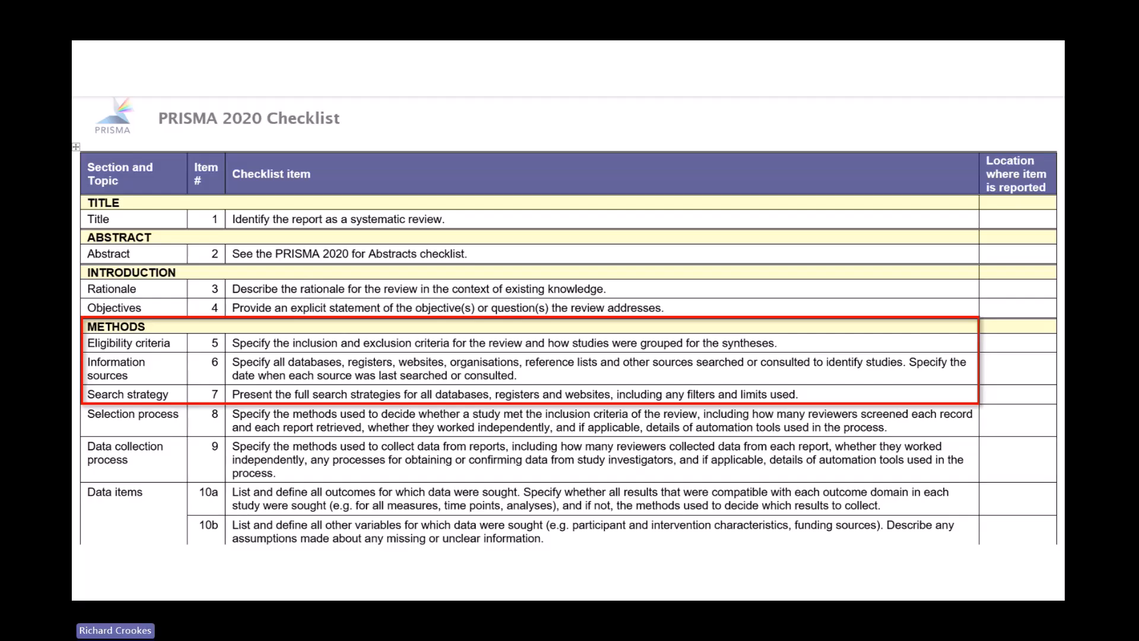
key("Right")
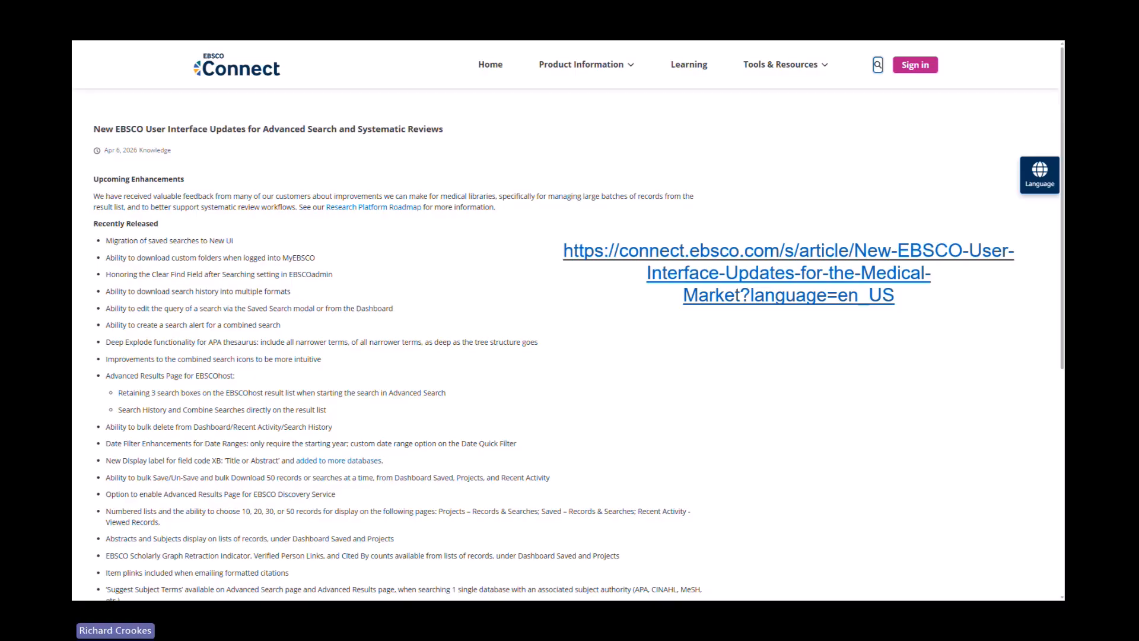
key("Right")
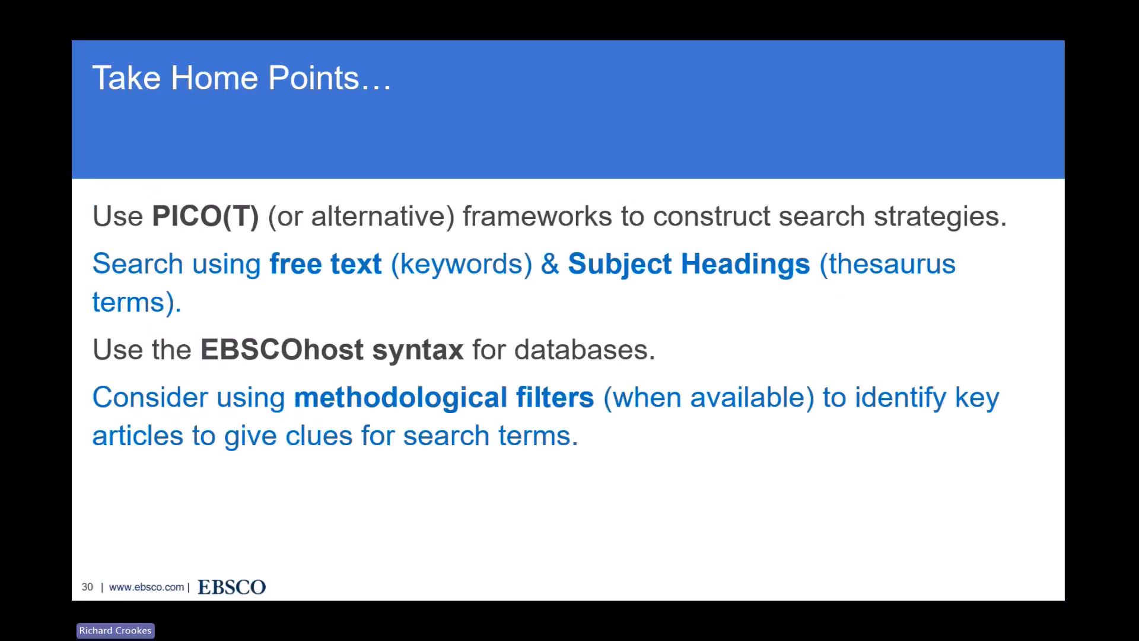